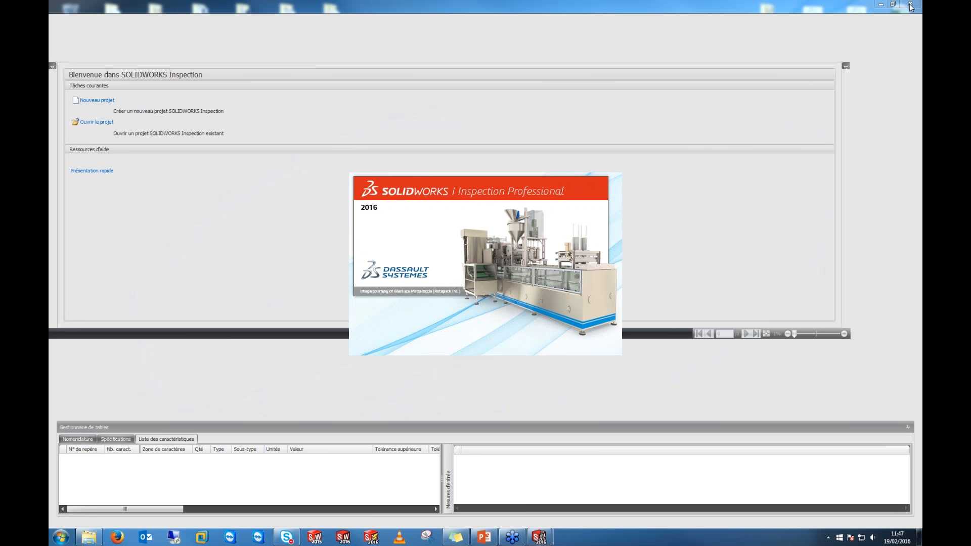
Step: Close the standalone SOLIDWORKS Inspection program and start SOLIDWORKS 2016
{"action": "left_click", "coordinate": [910, 4]}
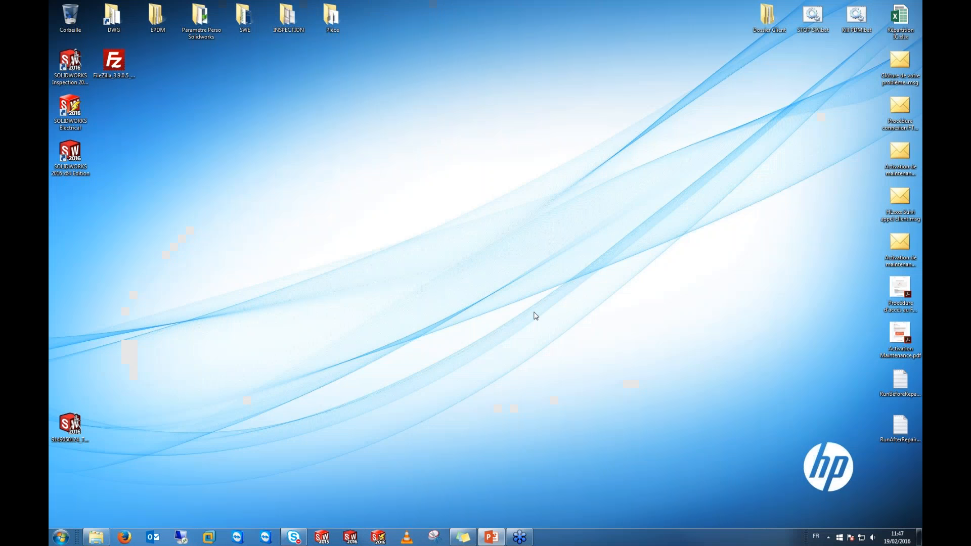
{"action": "left_click", "coordinate": [353, 538]}
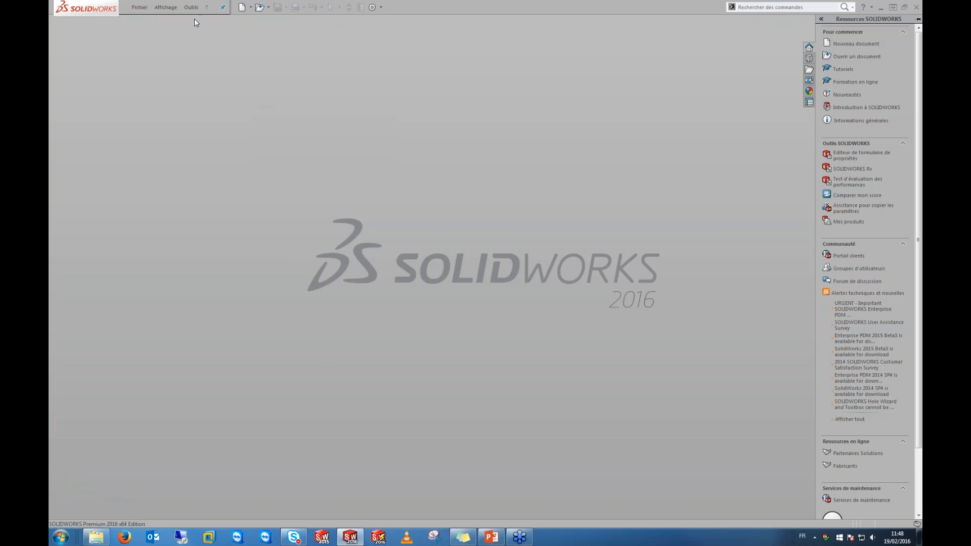
Step: Check in the add-ins list whether SOLIDWORKS Inspection is active and set to load at startup
{"action": "left_click", "coordinate": [382, 7]}
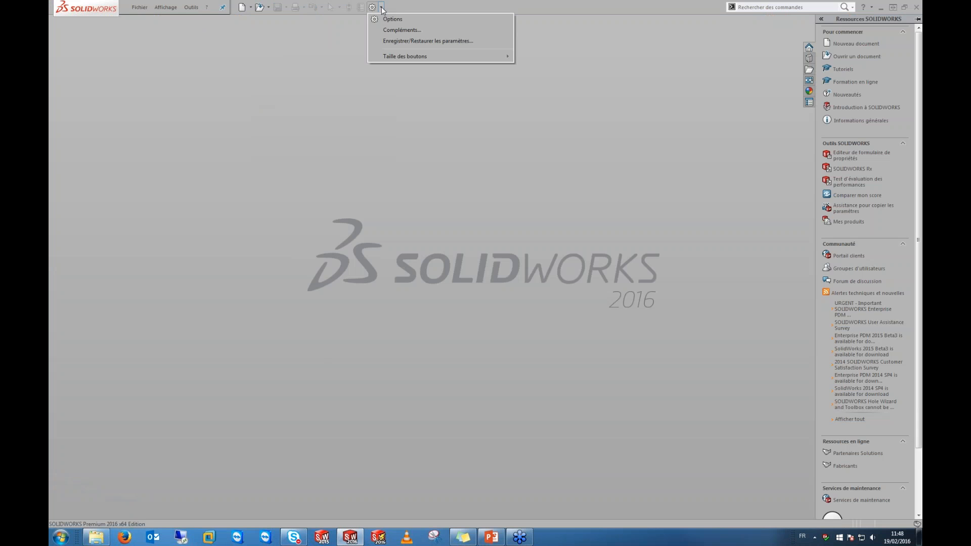
{"action": "left_click", "coordinate": [395, 30]}
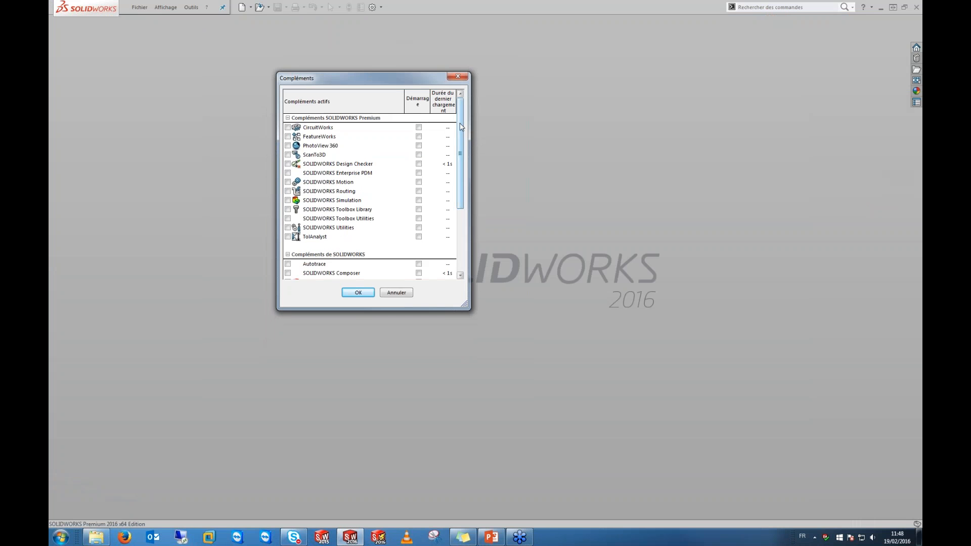
{"action": "left_click_drag", "start_coordinate": [460, 127], "coordinate": [461, 193]}
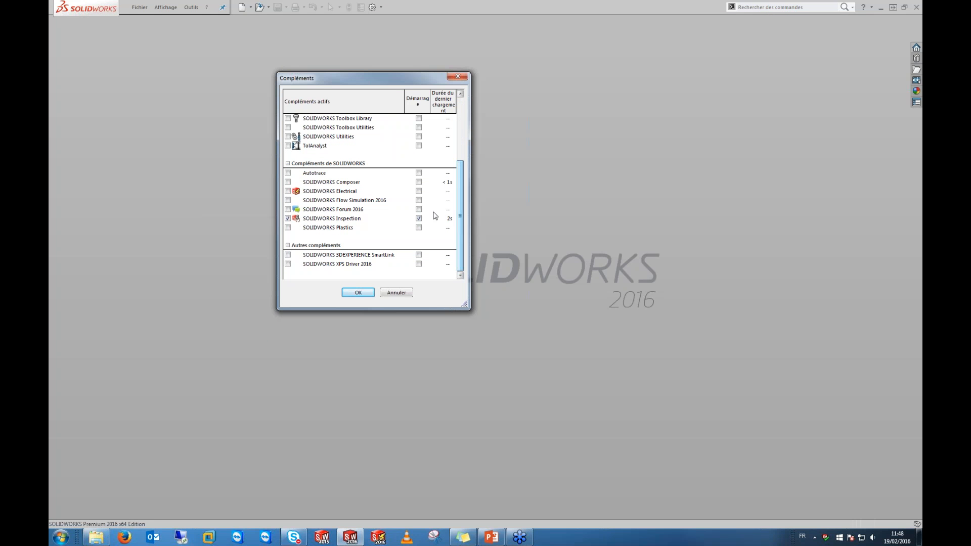
{"action": "left_click", "coordinate": [358, 292]}
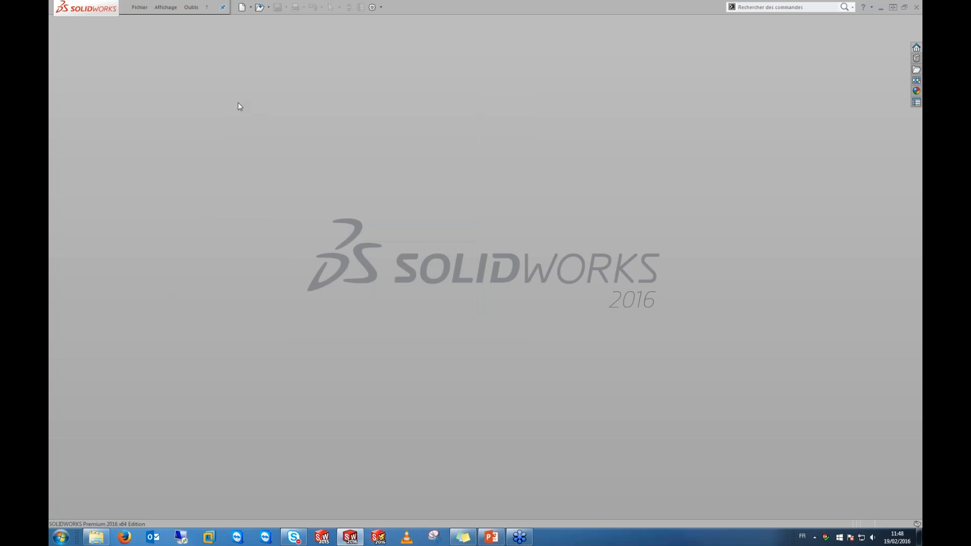
Step: Open the drawing lower plate.SLDDRW from the Add-In folder of the Inspection sample files
{"action": "left_click", "coordinate": [139, 8]}
{"action": "left_click", "coordinate": [158, 33]}
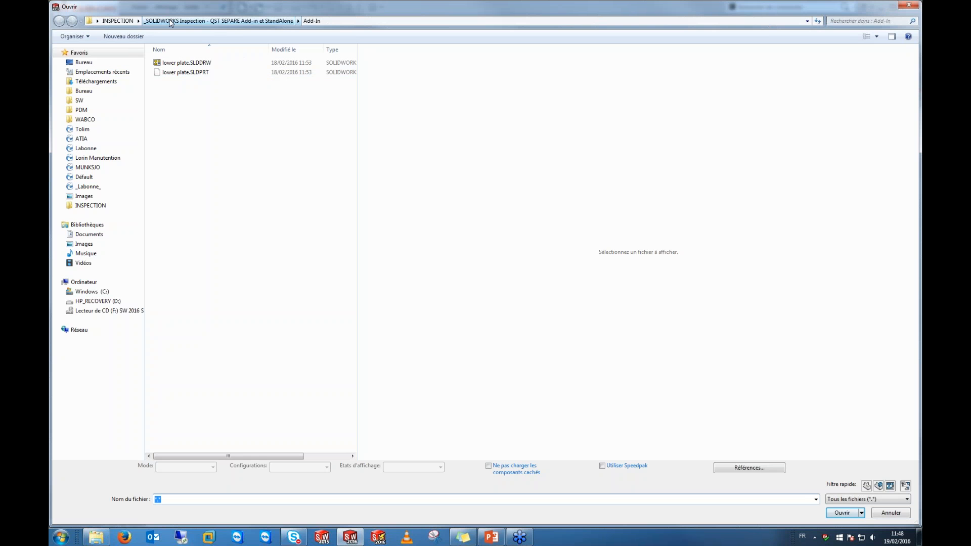
{"action": "left_click", "coordinate": [125, 22]}
{"action": "double_click", "coordinate": [178, 71]}
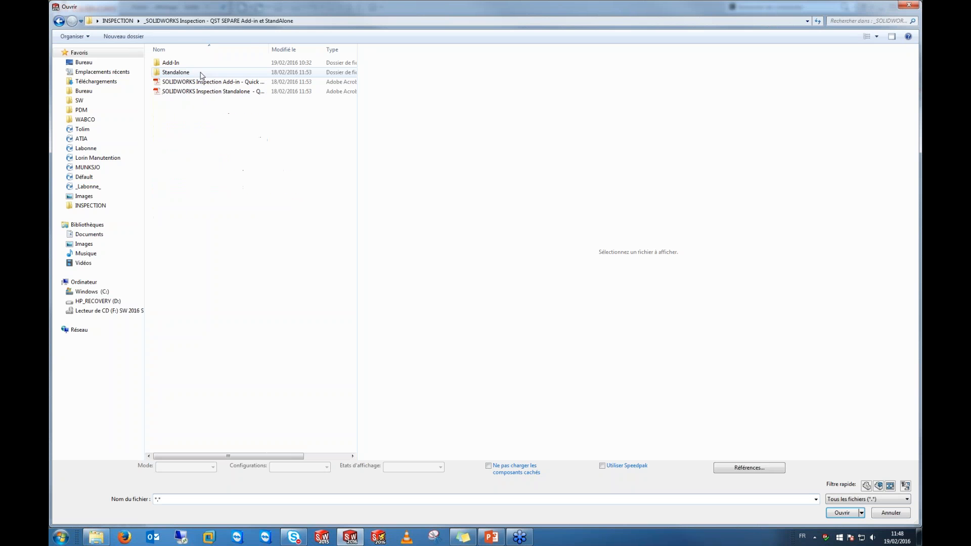
{"action": "double_click", "coordinate": [177, 64]}
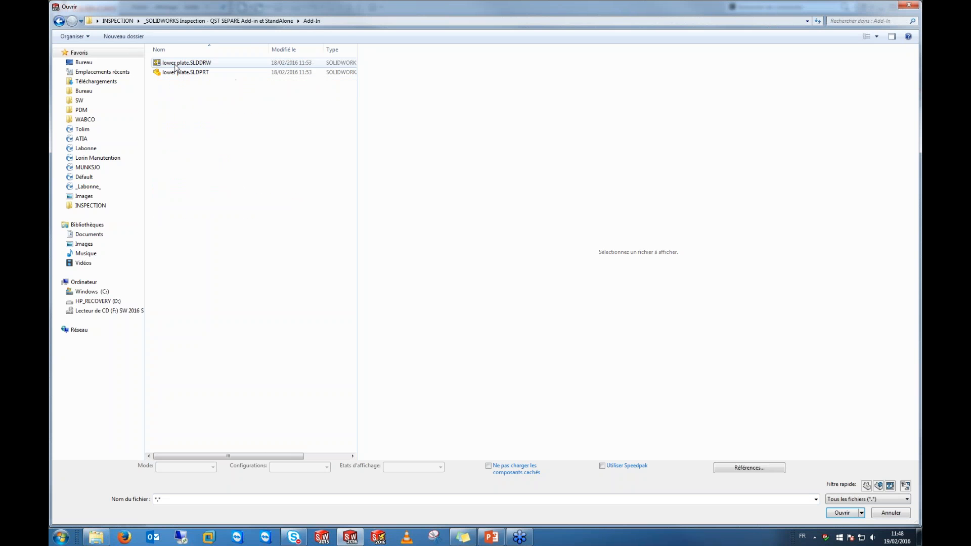
{"action": "left_click", "coordinate": [195, 64]}
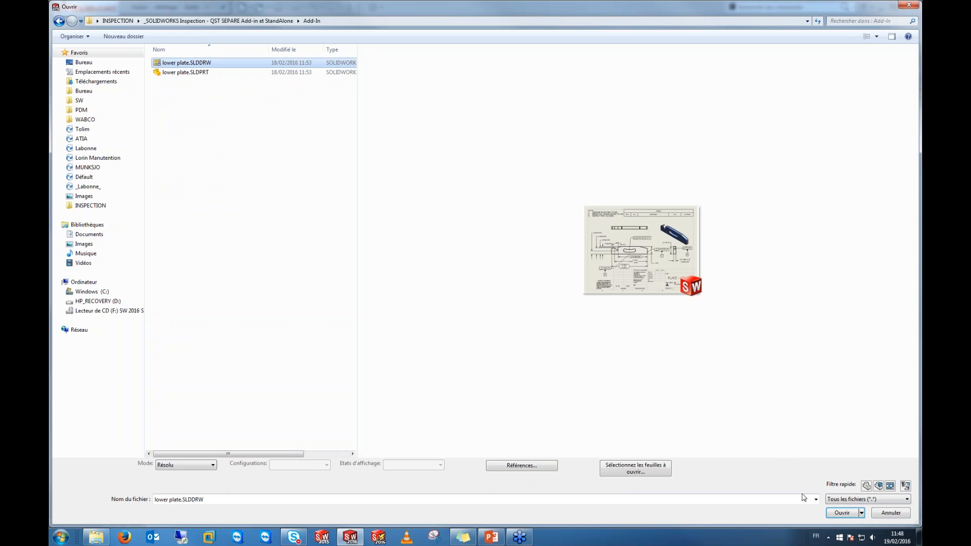
{"action": "left_click", "coordinate": [840, 514]}
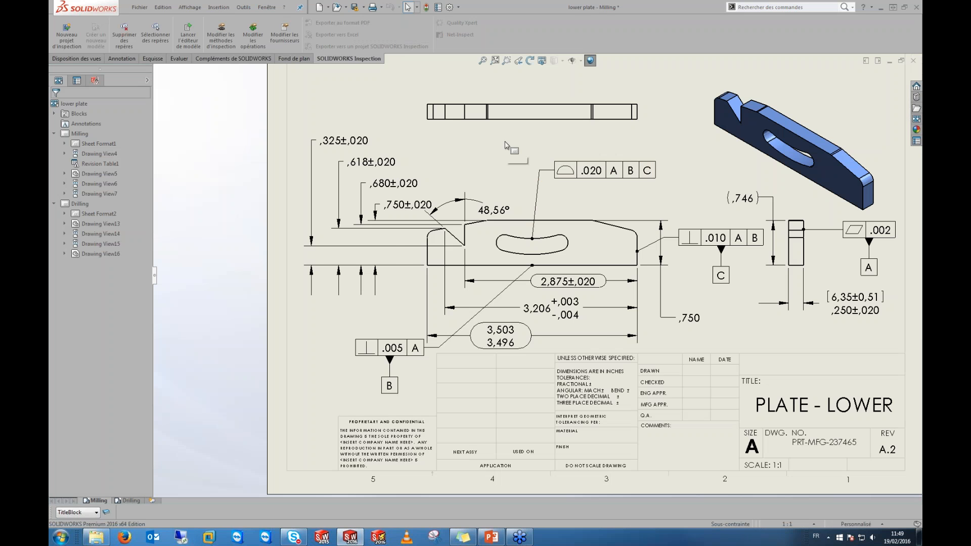
Step: Look at the whole Milling sheet and the Drilling sheet, returning to Milling
{"action": "key", "text": "f"}
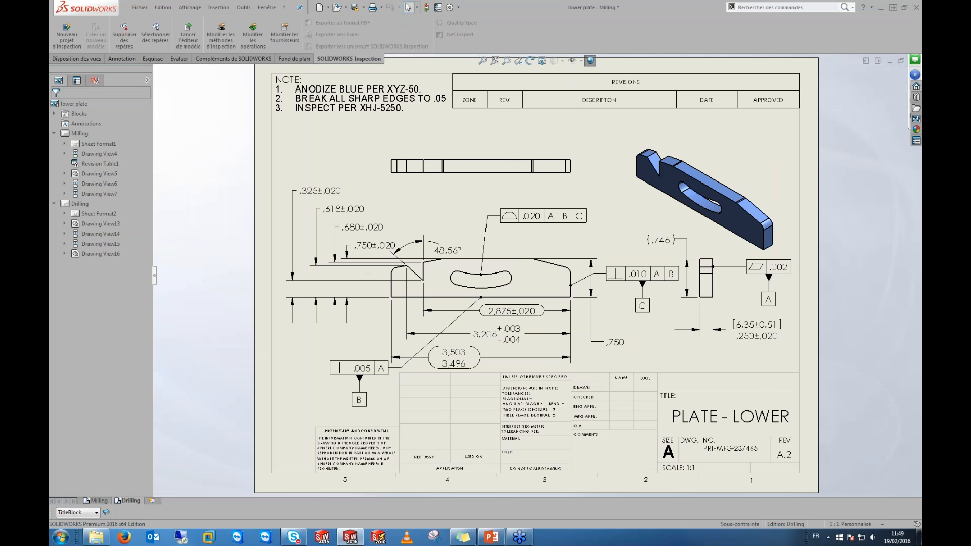
{"action": "left_click", "coordinate": [132, 502]}
{"action": "left_click", "coordinate": [94, 502]}
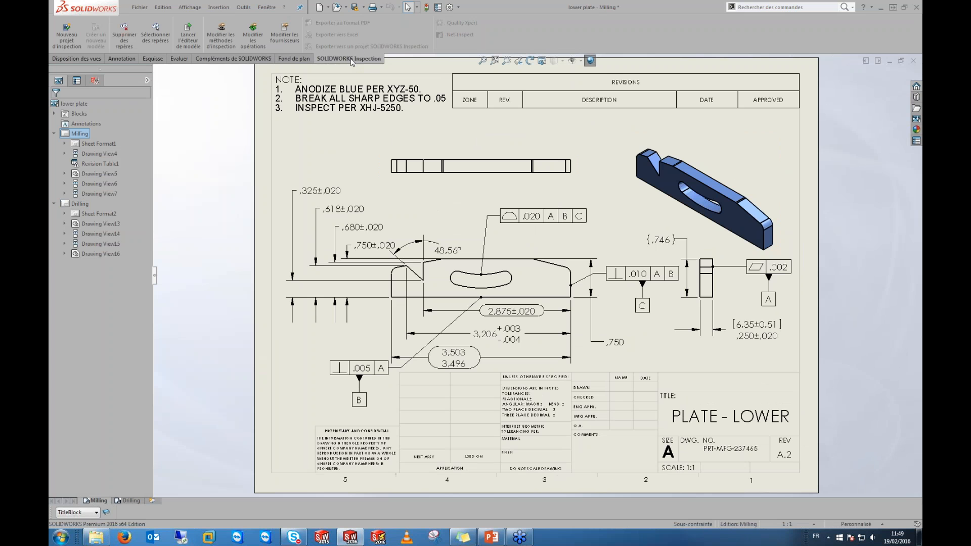
Step: Create a new inspection project for the drawing with the default.swdot template
{"action": "left_click", "coordinate": [71, 42]}
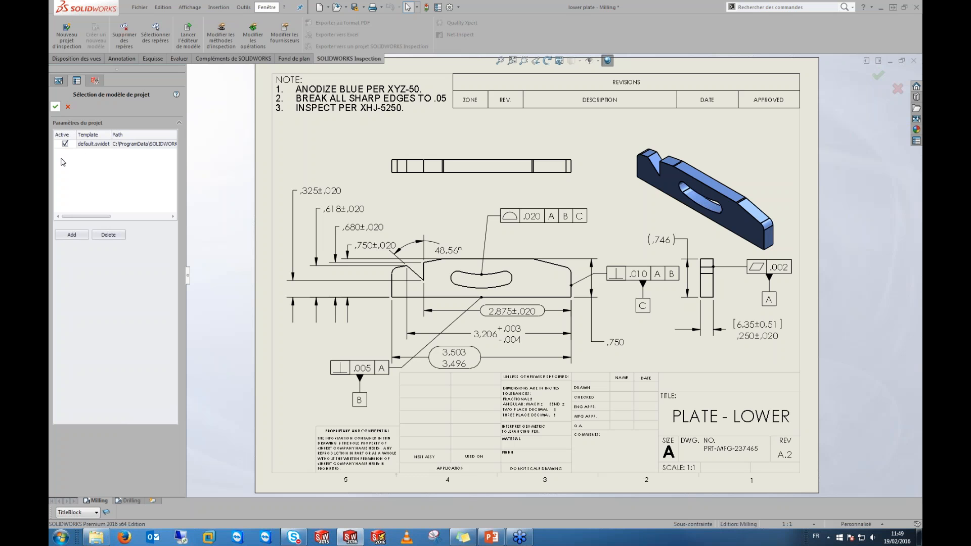
{"action": "left_click", "coordinate": [72, 236]}
{"action": "left_click", "coordinate": [55, 106]}
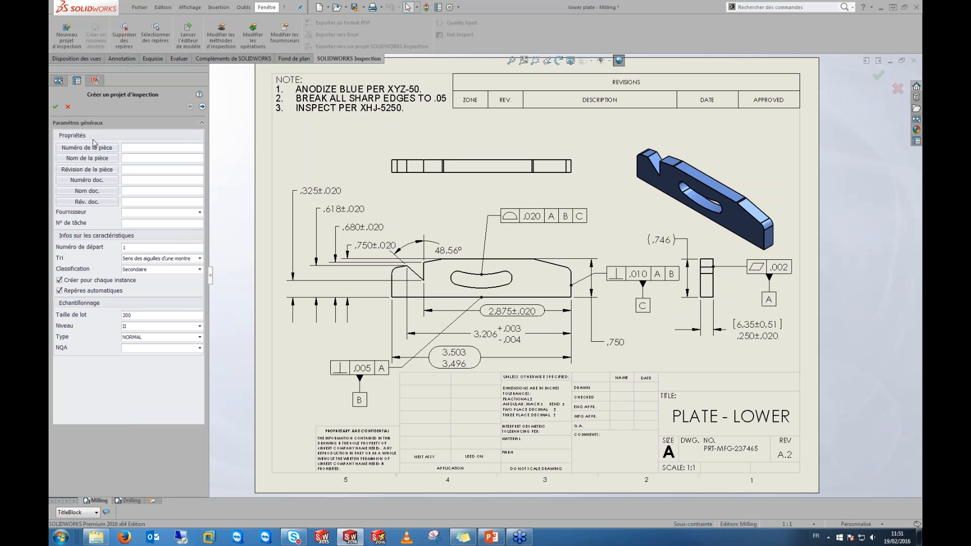
Step: Link the project's part number to the model's custom property Number, PRT-MFG-237465
{"action": "left_click", "coordinate": [126, 147]}
{"action": "left_click", "coordinate": [92, 149]}
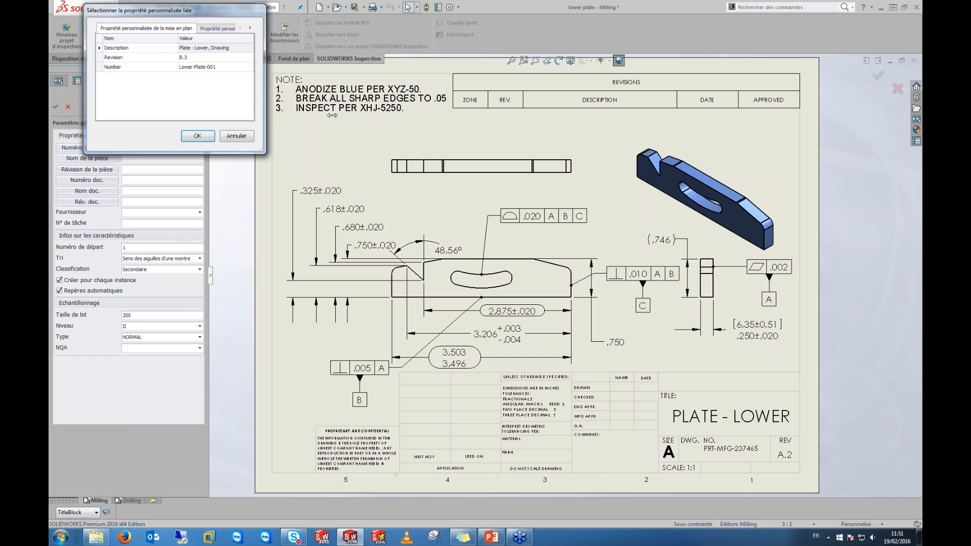
{"action": "left_click_drag", "start_coordinate": [332, 115], "coordinate": [399, 116]}
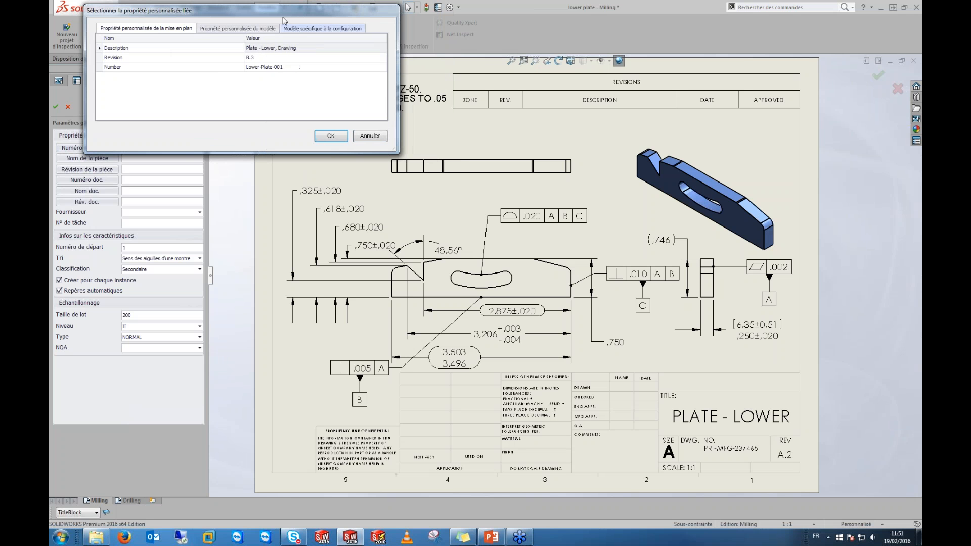
{"action": "mouse_move", "coordinate": [270, 12]}
{"action": "left_mouse_down"}
{"action": "mouse_move", "coordinate": [657, 233]}
{"action": "mouse_move", "coordinate": [490, 198]}
{"action": "mouse_move", "coordinate": [462, 211]}
{"action": "left_mouse_up"}
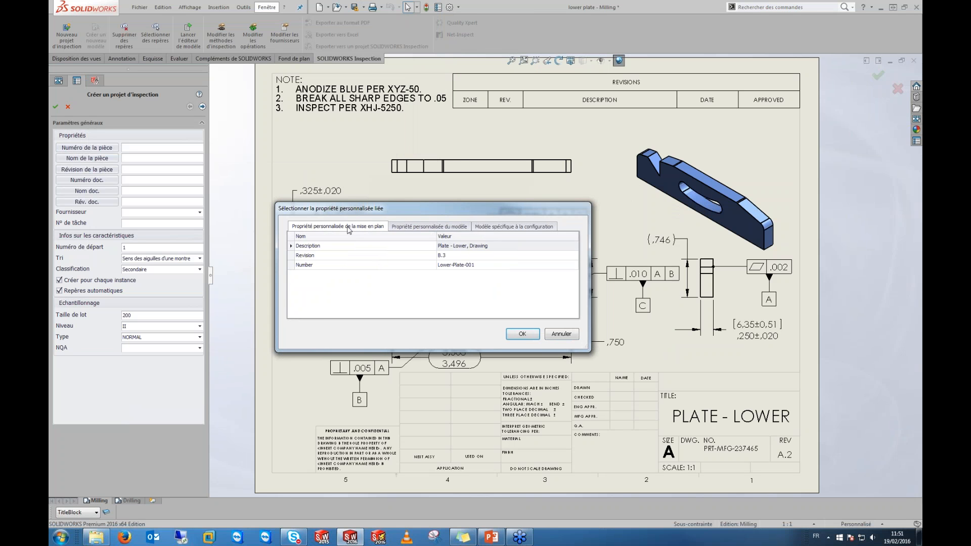
{"action": "left_click", "coordinate": [421, 226]}
{"action": "left_click", "coordinate": [368, 227]}
{"action": "left_click", "coordinate": [426, 227]}
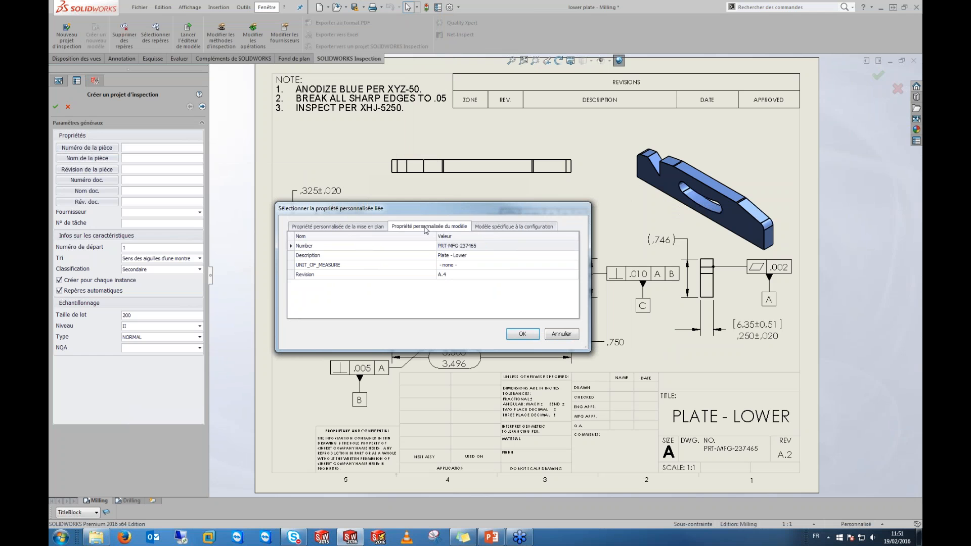
{"action": "double_click", "coordinate": [463, 246]}
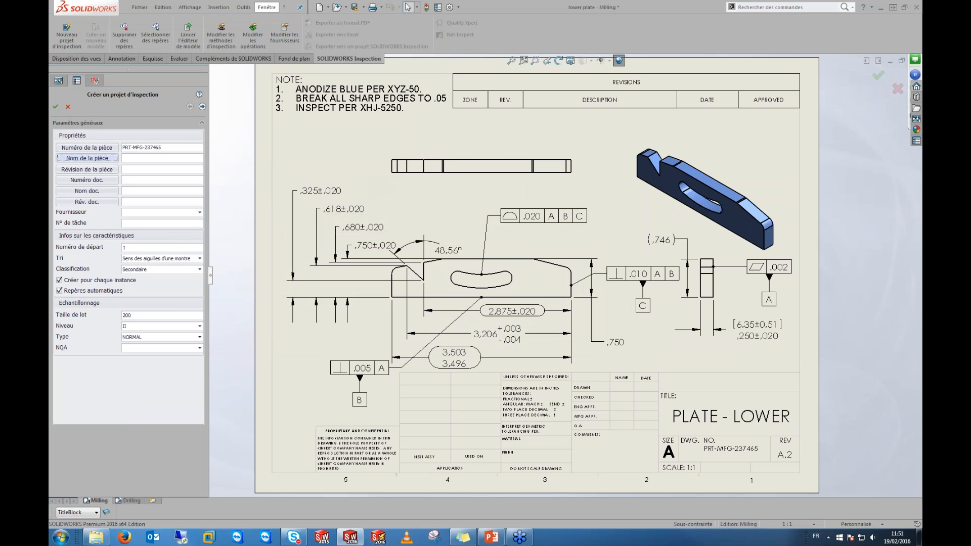
Step: Link the part name to the model's custom property Description, Plate - Lower
{"action": "left_click", "coordinate": [87, 159]}
{"action": "left_click_drag", "start_coordinate": [271, 150], "coordinate": [493, 188]}
{"action": "left_click", "coordinate": [247, 30]}
{"action": "left_click", "coordinate": [328, 59]}
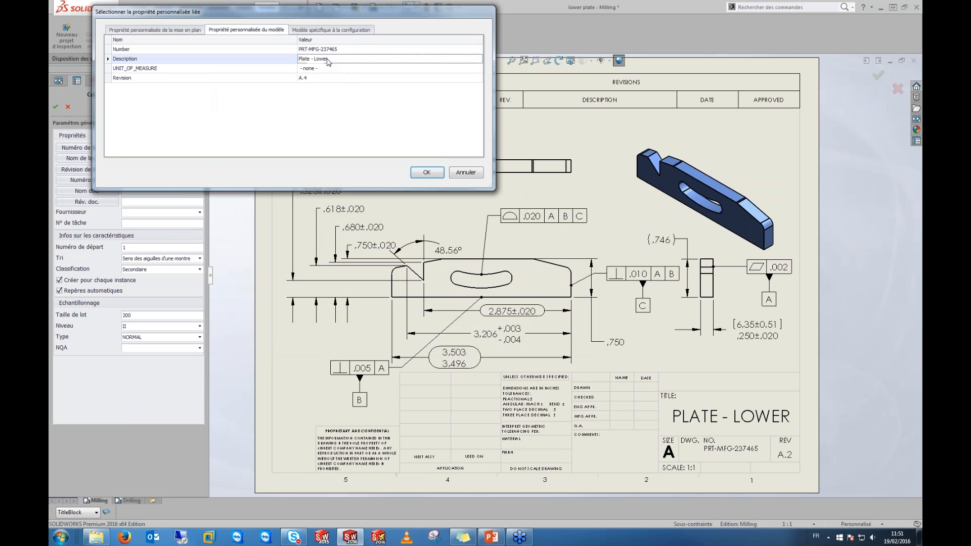
{"action": "left_click", "coordinate": [427, 172]}
Step: Link the part revision to the model's custom property Revision, A.4
{"action": "left_click", "coordinate": [81, 169]}
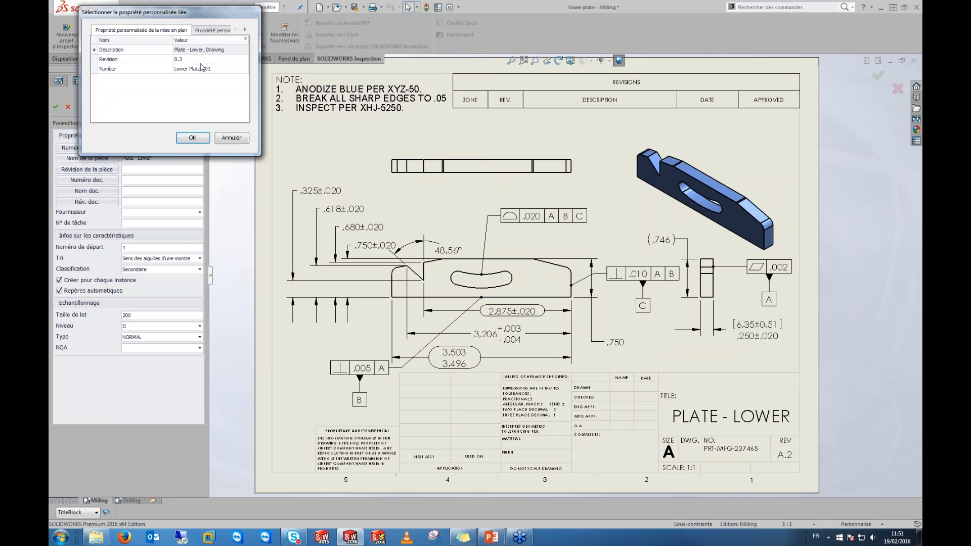
{"action": "left_click", "coordinate": [216, 31]}
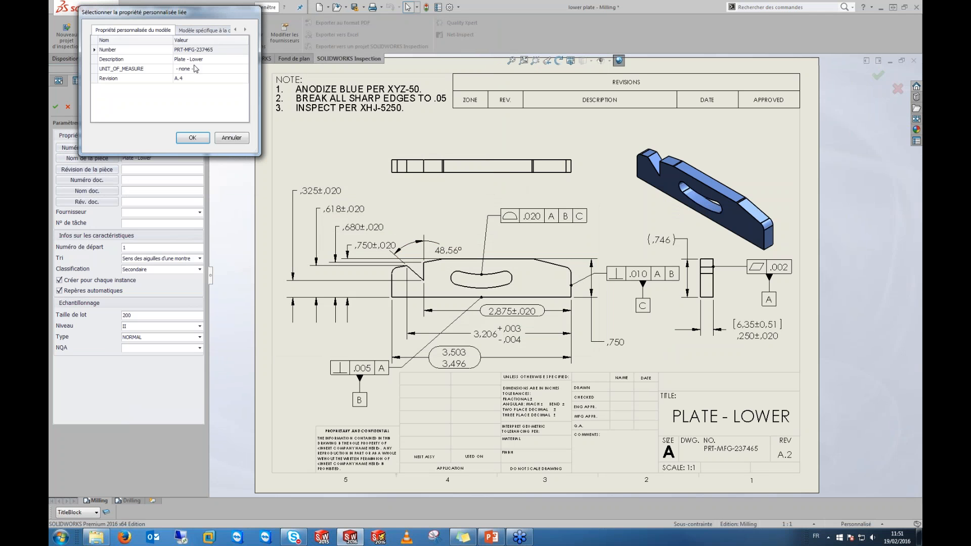
{"action": "left_click", "coordinate": [183, 79]}
{"action": "left_click", "coordinate": [192, 137]}
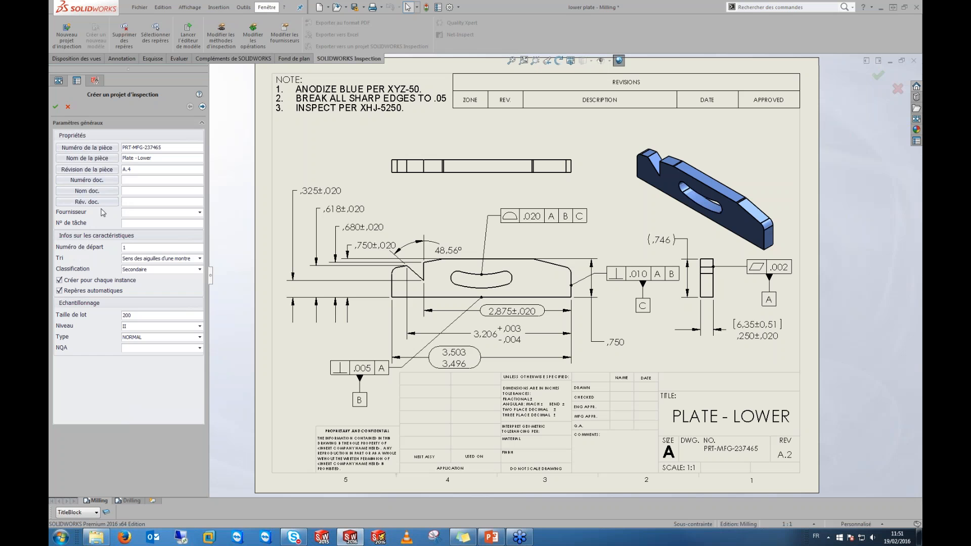
Step: Link the document number to the drawing's custom property Number, Lower-Plate-001
{"action": "left_click", "coordinate": [93, 181]}
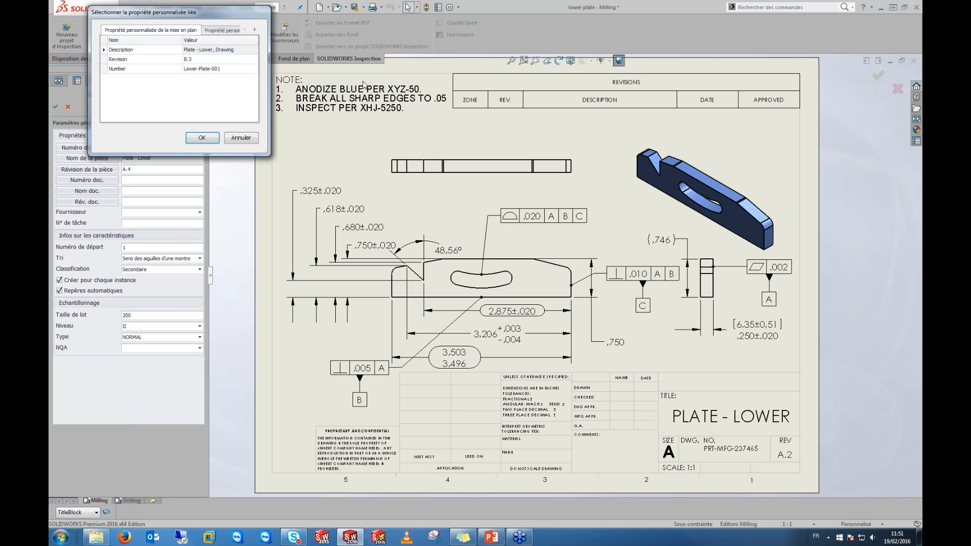
{"action": "left_click_drag", "start_coordinate": [266, 153], "coordinate": [506, 132]}
{"action": "left_click_drag", "start_coordinate": [327, 14], "coordinate": [412, 170]}
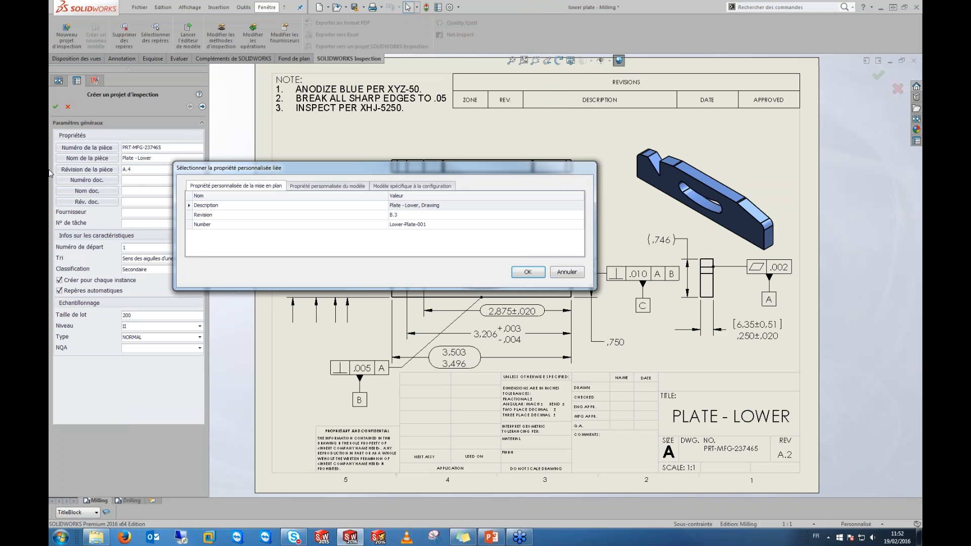
{"action": "left_click", "coordinate": [411, 225]}
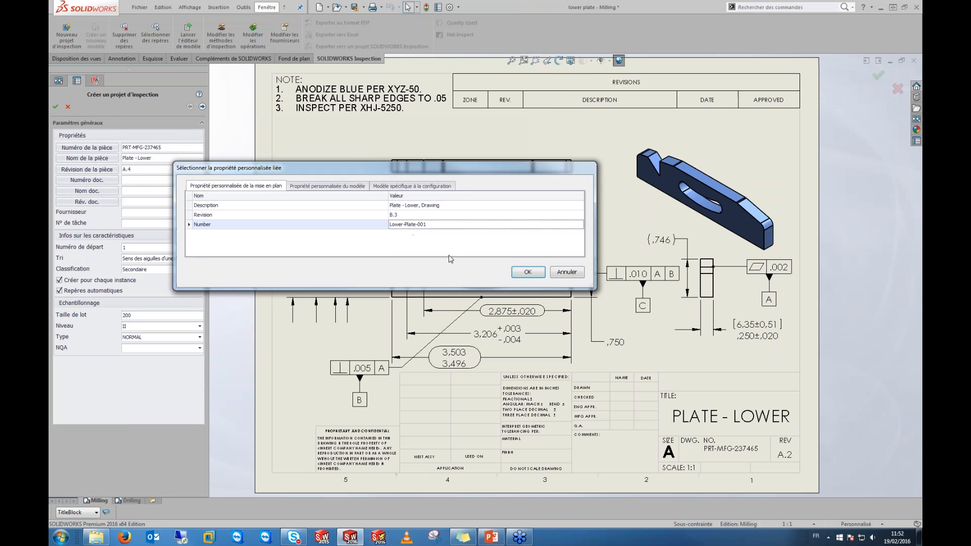
{"action": "left_click", "coordinate": [527, 272]}
Step: Link the document name and revision to the drawing's Description and Revision properties, Plate - Lower, Drawing and B.3
{"action": "left_click", "coordinate": [93, 191]}
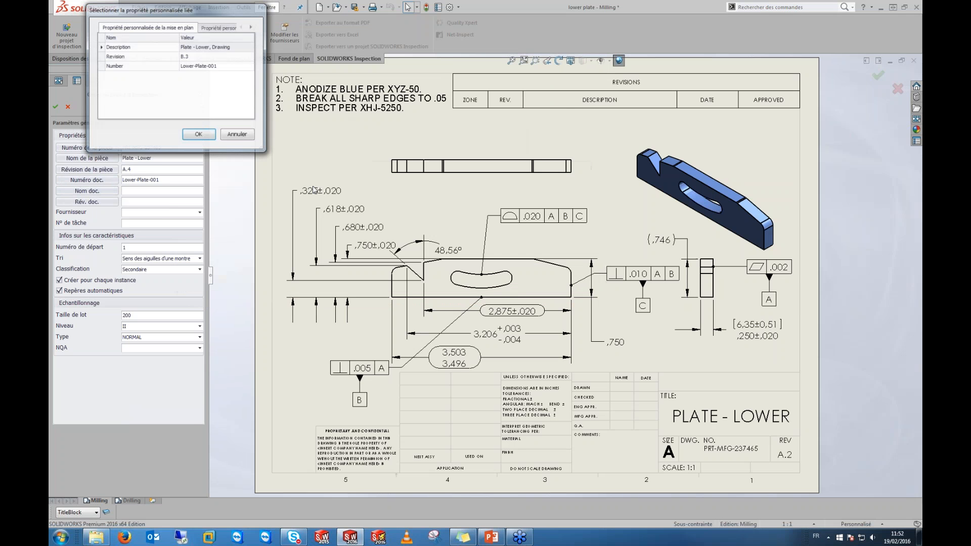
{"action": "left_click", "coordinate": [210, 47]}
{"action": "left_click", "coordinate": [199, 135]}
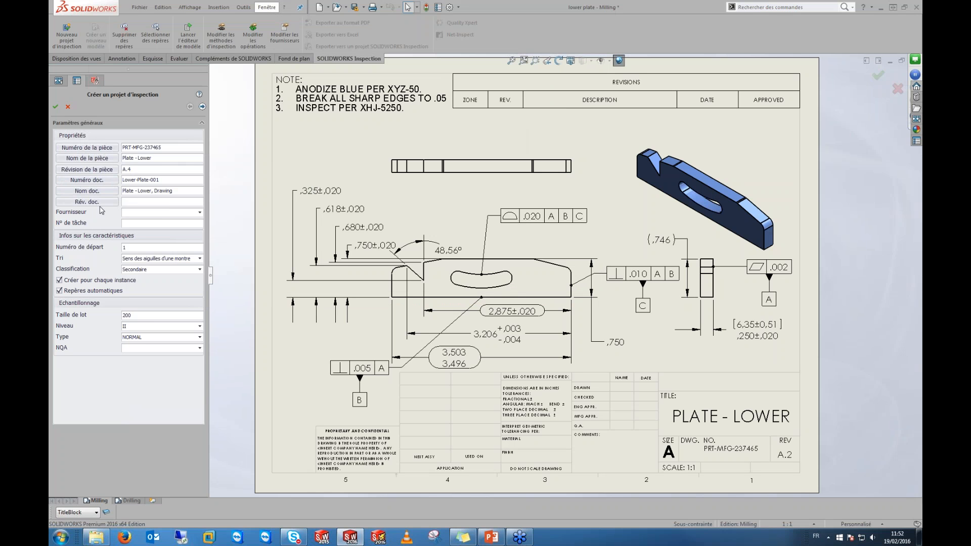
{"action": "left_click", "coordinate": [100, 203]}
{"action": "left_click", "coordinate": [205, 61]}
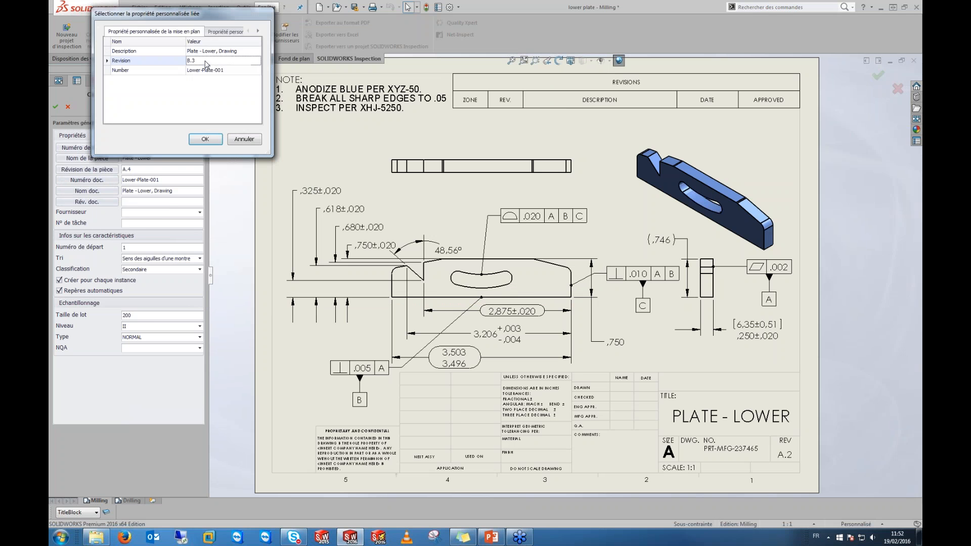
{"action": "left_click", "coordinate": [205, 139]}
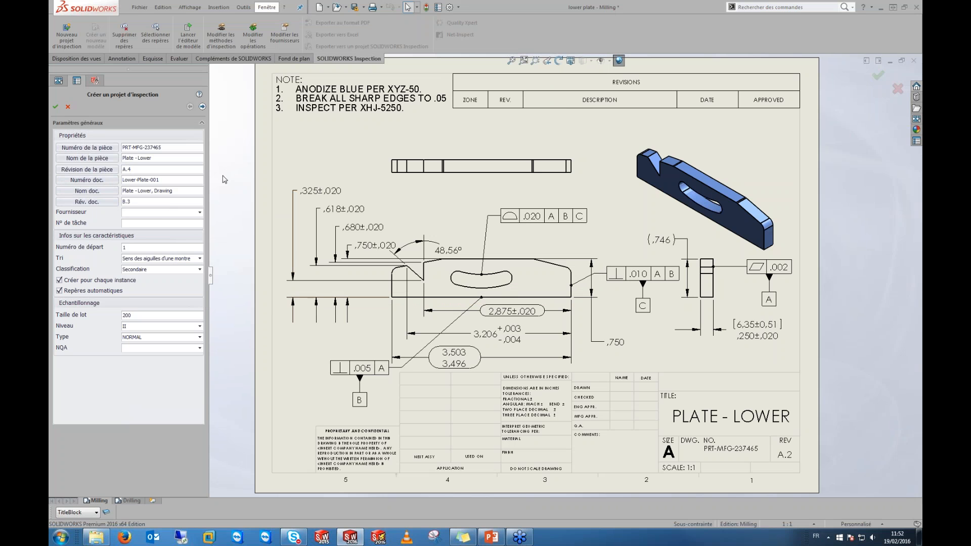
Step: Look through the suppliers available for the project and open the supplier information for editing
{"action": "left_click", "coordinate": [200, 213]}
{"action": "left_click", "coordinate": [200, 214]}
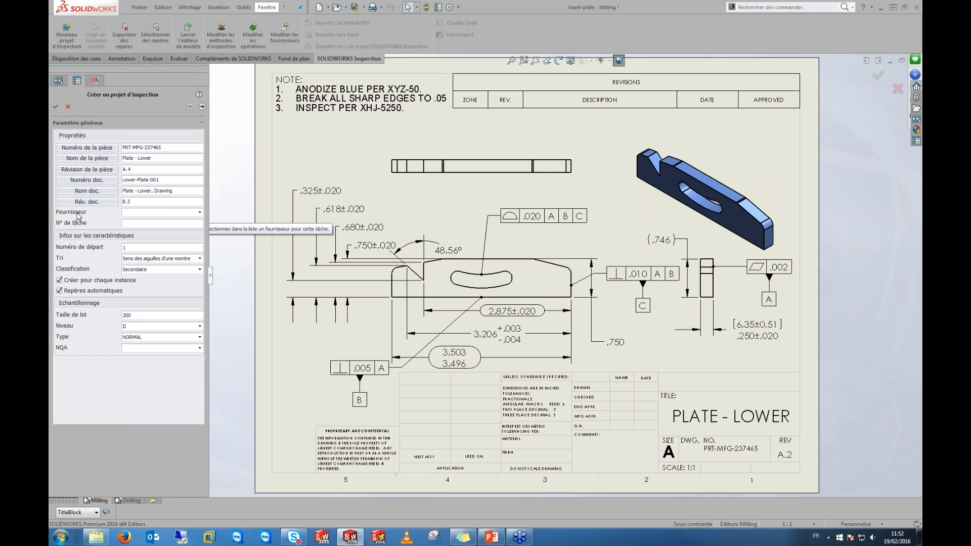
{"action": "left_click", "coordinate": [201, 214]}
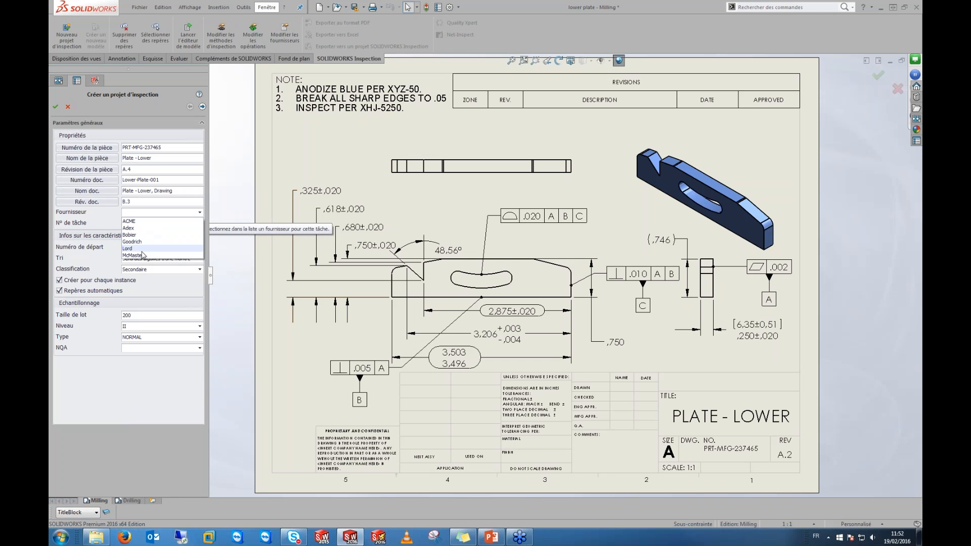
{"action": "left_click", "coordinate": [99, 213]}
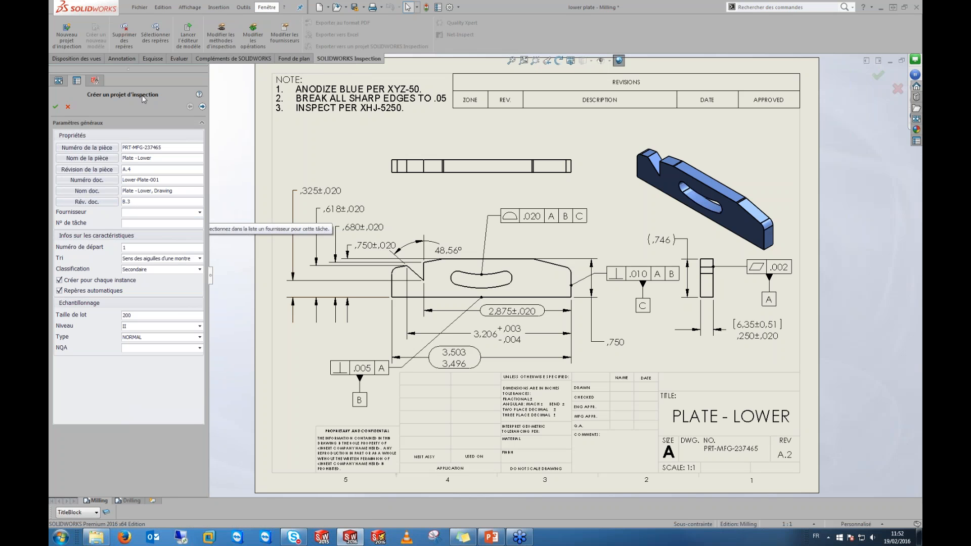
{"action": "left_click", "coordinate": [288, 35]}
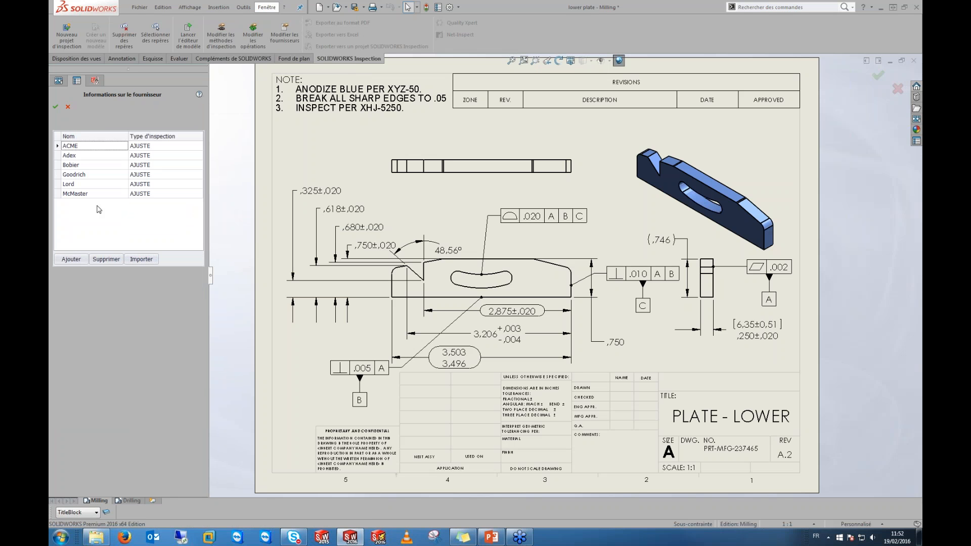
Step: Add a supplier named Avenao with the NORMAL inspection type, append another new supplier with its default name, and save the supplier list
{"action": "left_click", "coordinate": [71, 258]}
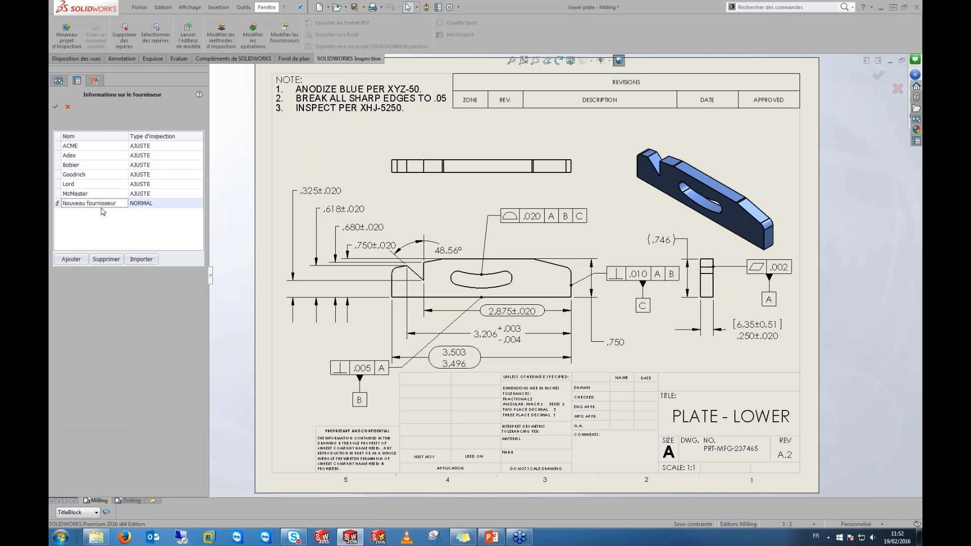
{"action": "left_click", "coordinate": [103, 206]}
{"action": "left_click_drag", "start_coordinate": [119, 203], "coordinate": [63, 203]}
{"action": "type", "text": "Avenao"}
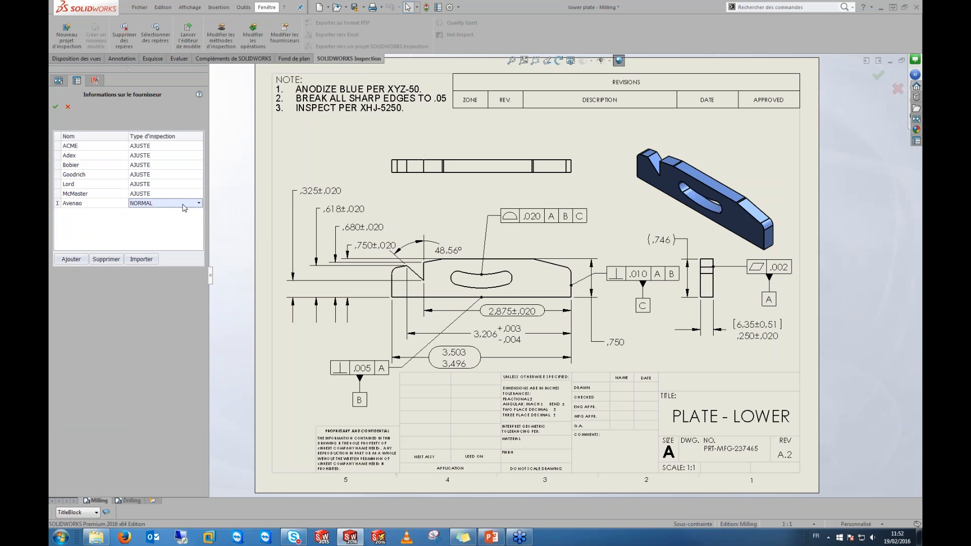
{"action": "left_click", "coordinate": [199, 204]}
{"action": "left_click", "coordinate": [199, 204]}
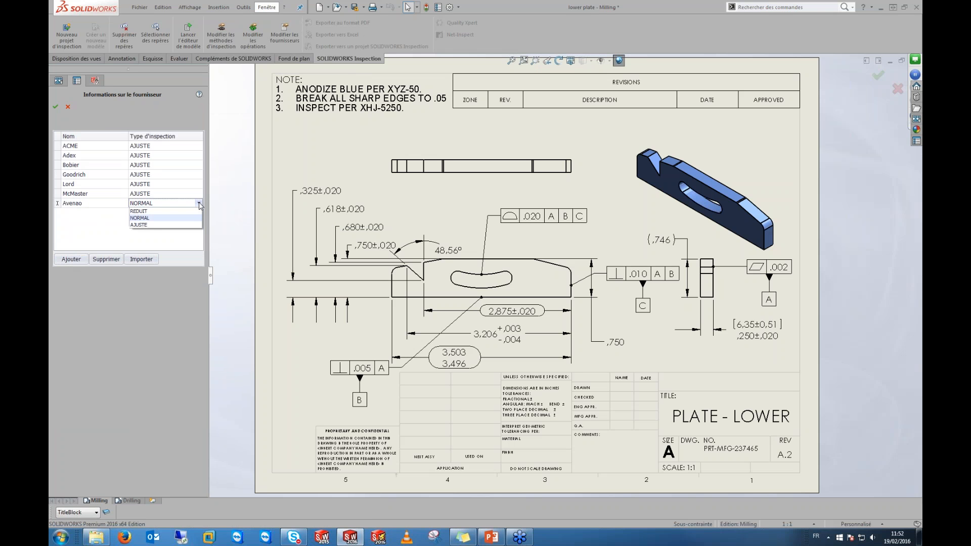
{"action": "left_click", "coordinate": [140, 218]}
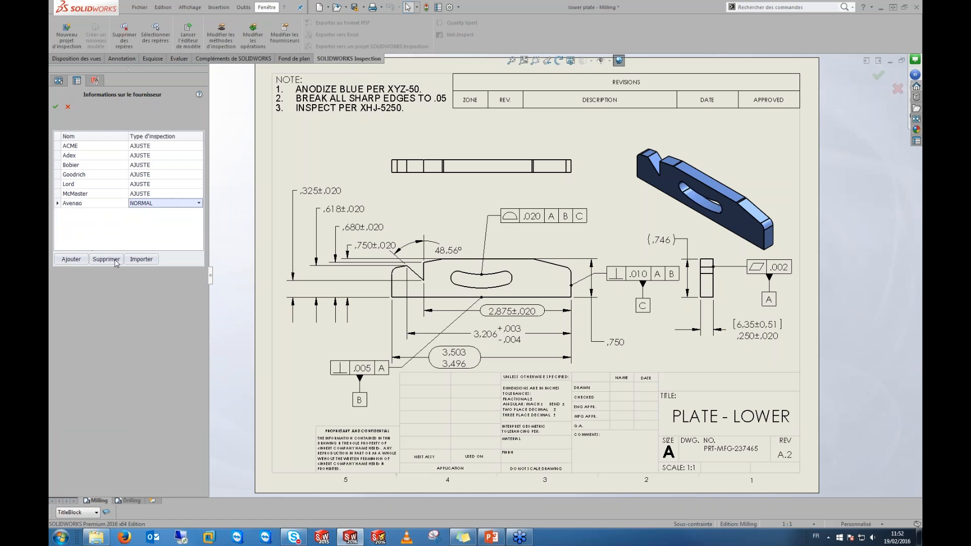
{"action": "left_click", "coordinate": [71, 259]}
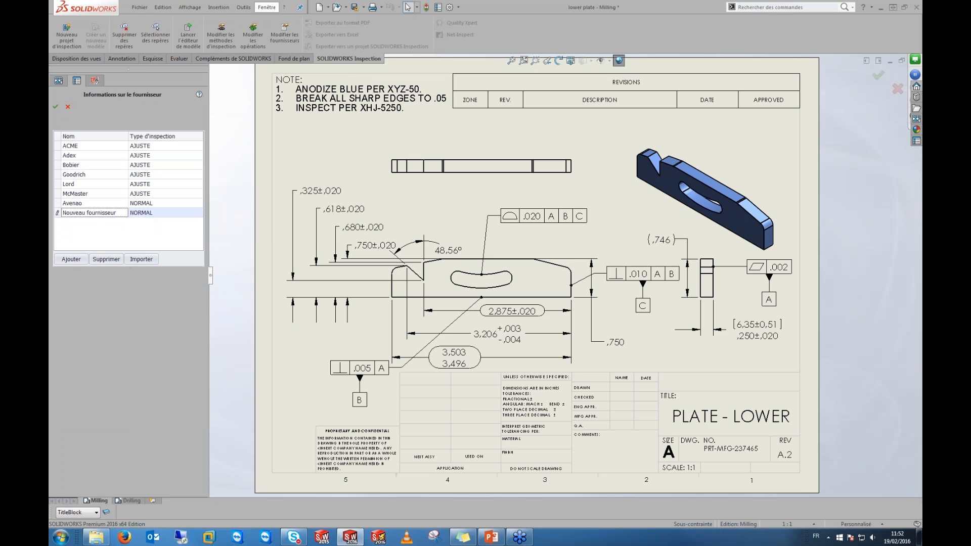
{"action": "left_click", "coordinate": [55, 107]}
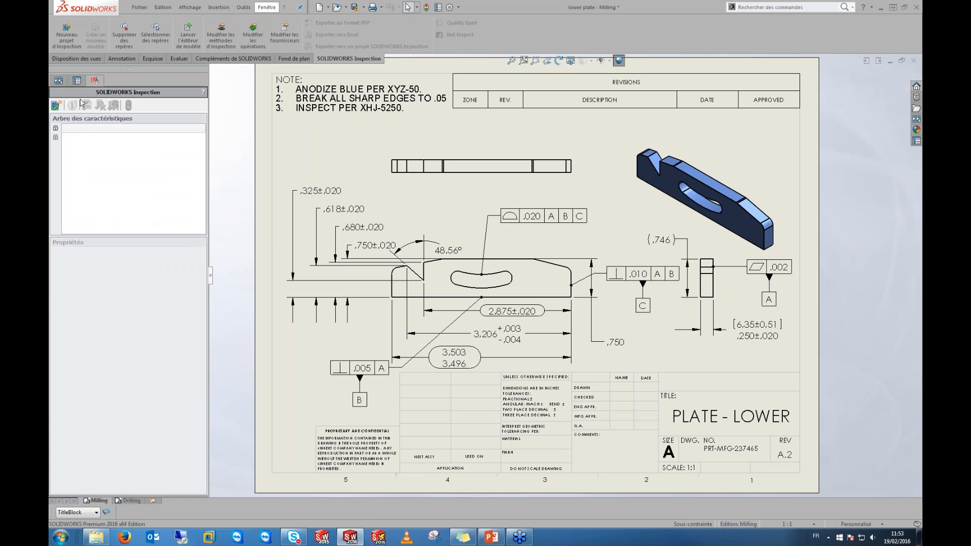
Step: Start a new inspection project based on the default.swdot project template
{"action": "left_click", "coordinate": [78, 81]}
{"action": "left_click", "coordinate": [95, 82]}
{"action": "left_click", "coordinate": [76, 81]}
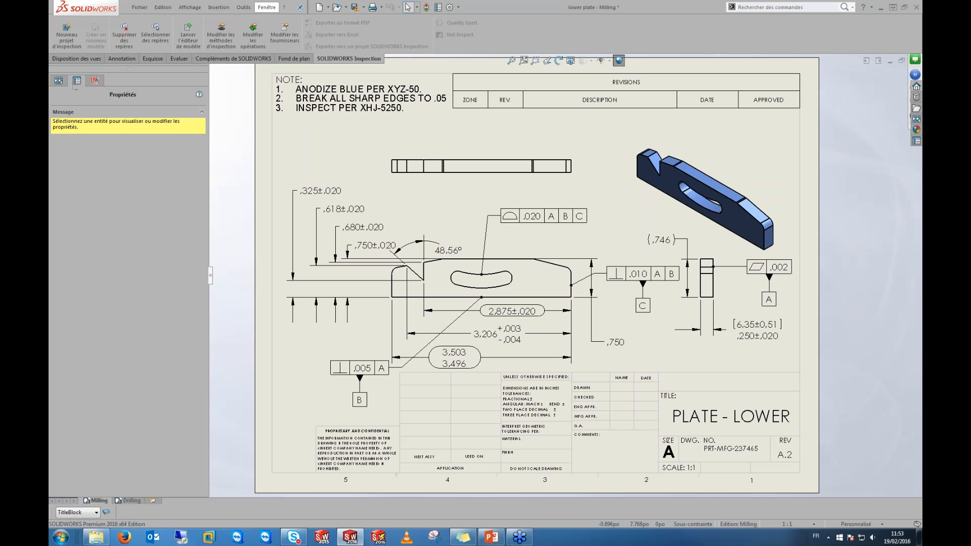
{"action": "left_click", "coordinate": [95, 80]}
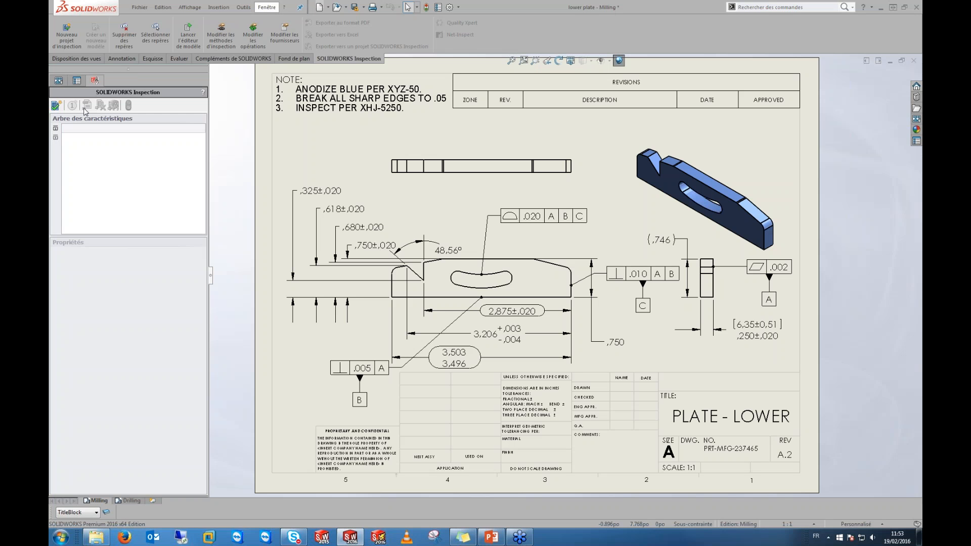
{"action": "left_click", "coordinate": [56, 105]}
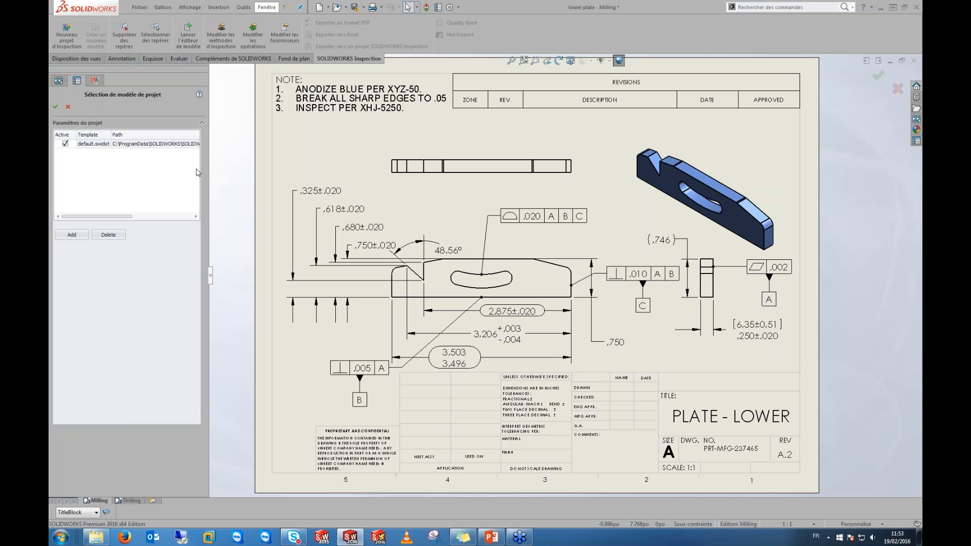
{"action": "left_click", "coordinate": [56, 106]}
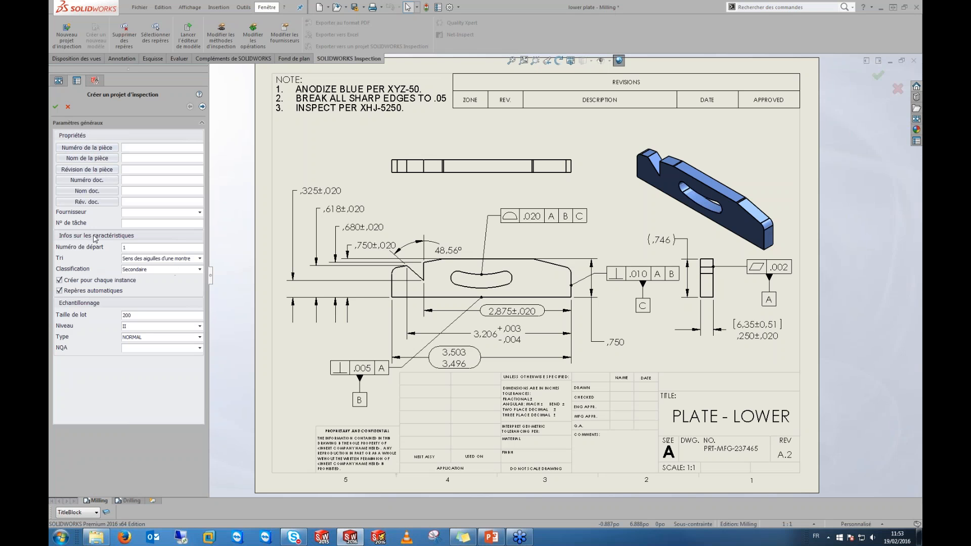
Step: Set Avenao as the project's supplier and review the starting number and sort order options for the characteristics
{"action": "left_click", "coordinate": [200, 212]}
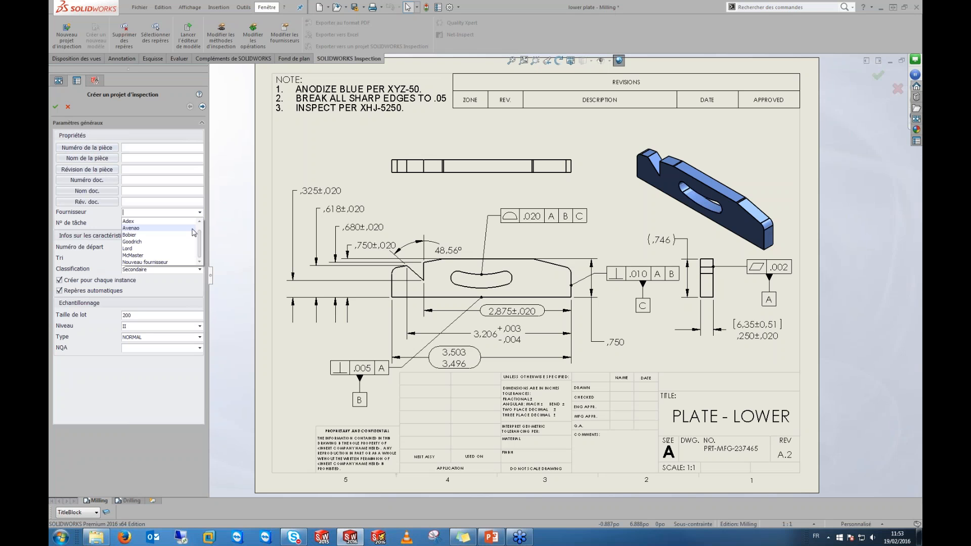
{"action": "left_click", "coordinate": [154, 235]}
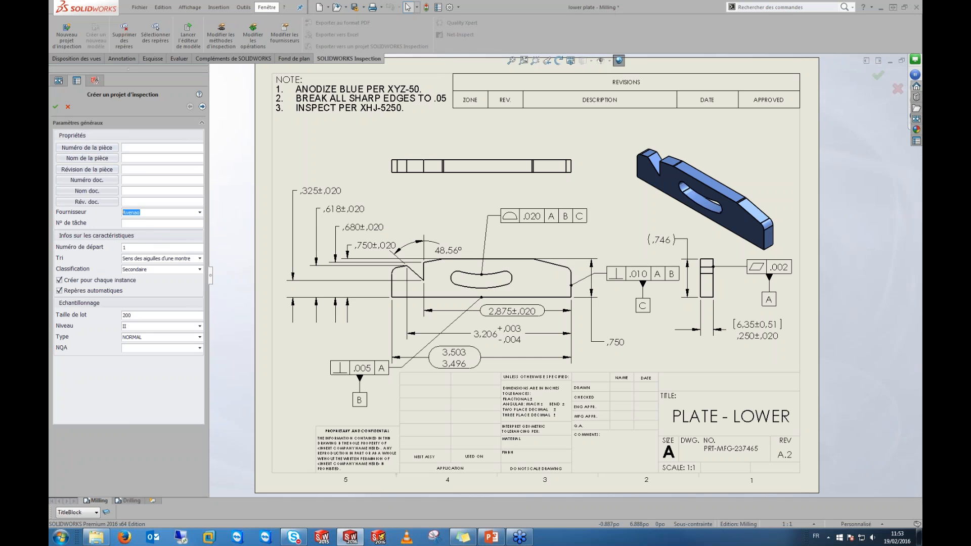
{"action": "left_click", "coordinate": [147, 224]}
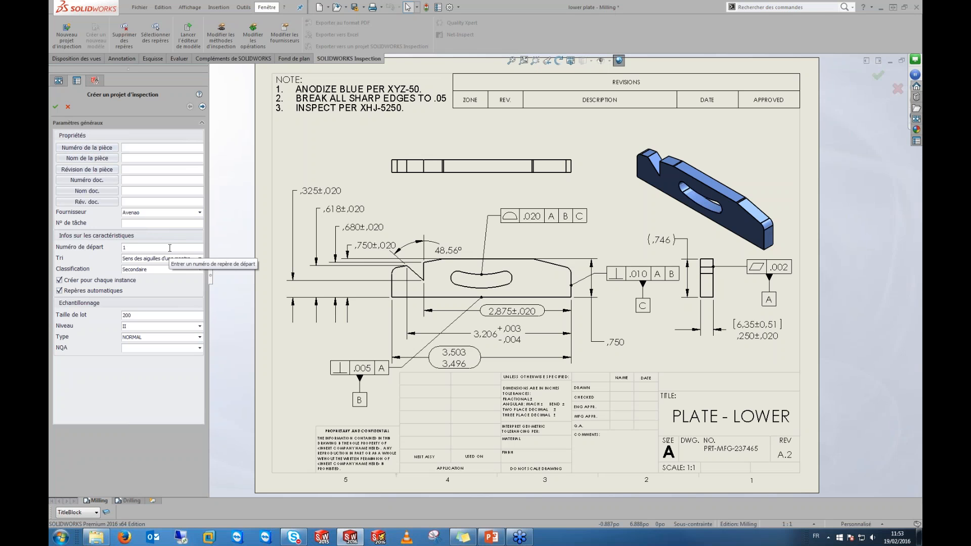
{"action": "left_click", "coordinate": [170, 248]}
{"action": "left_click", "coordinate": [201, 258]}
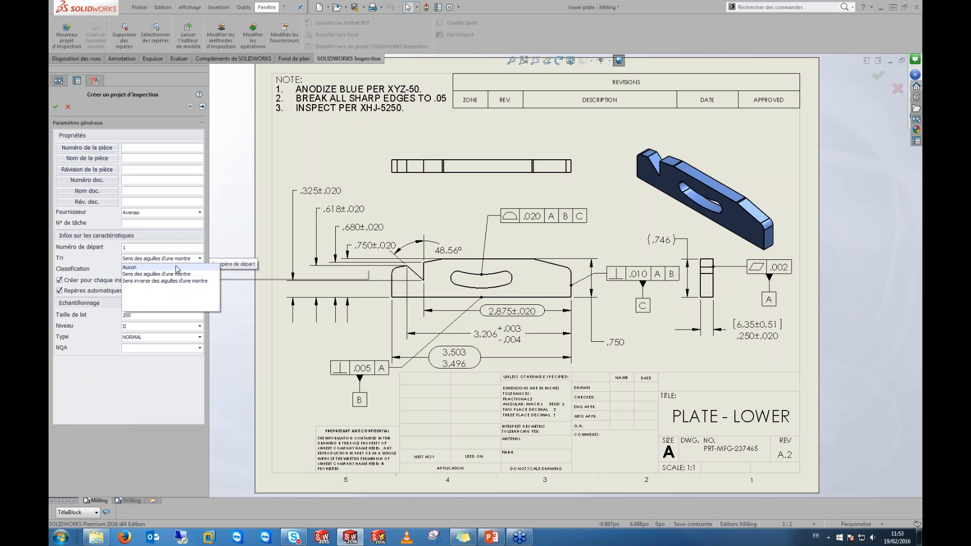
{"action": "left_click", "coordinate": [101, 323]}
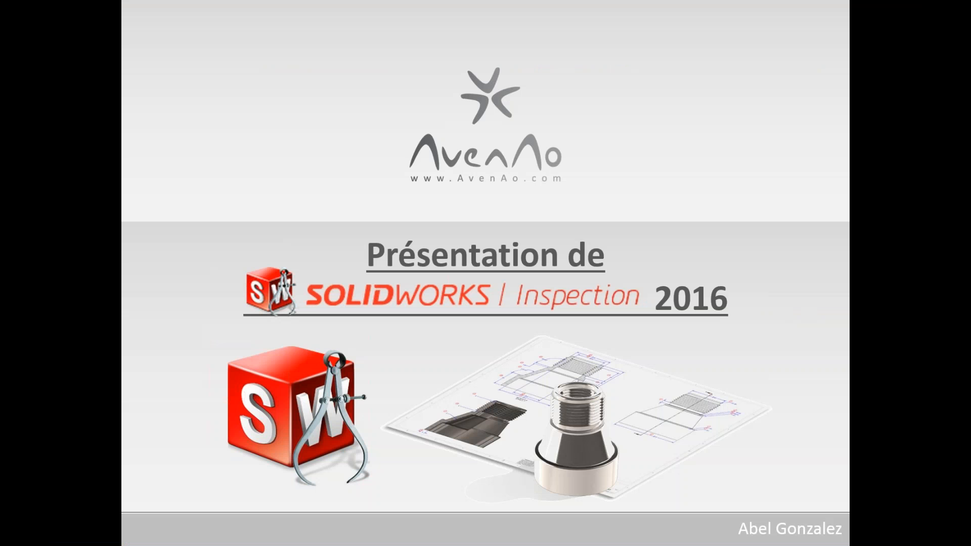
{"action": "left_click", "coordinate": [417, 214]}
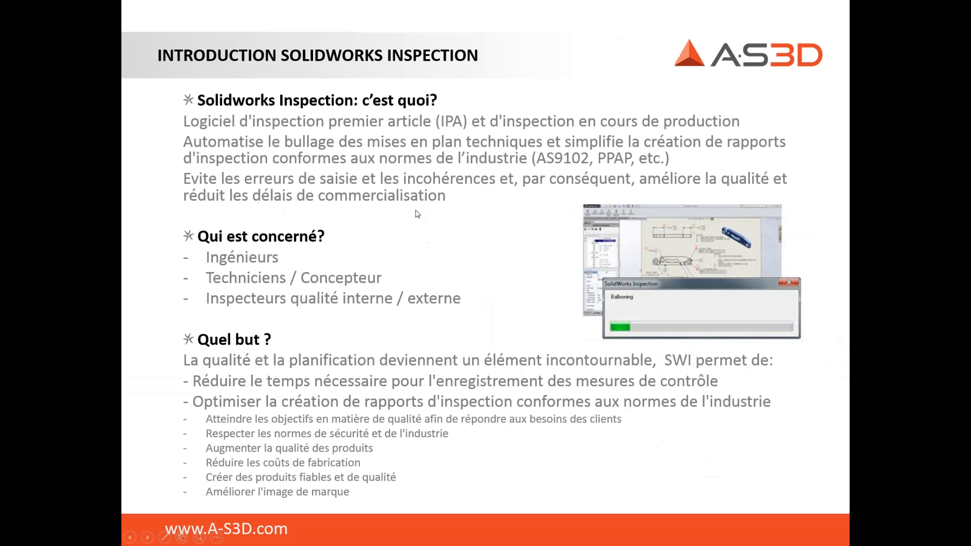
{"action": "left_click", "coordinate": [415, 213]}
{"action": "left_click", "coordinate": [415, 213]}
{"action": "left_click", "coordinate": [414, 212]}
{"action": "left_click", "coordinate": [415, 213]}
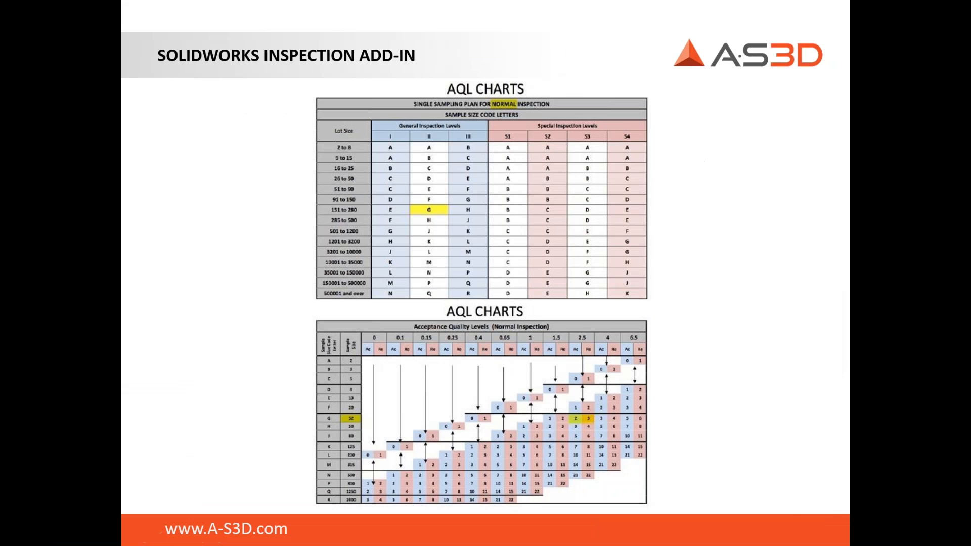
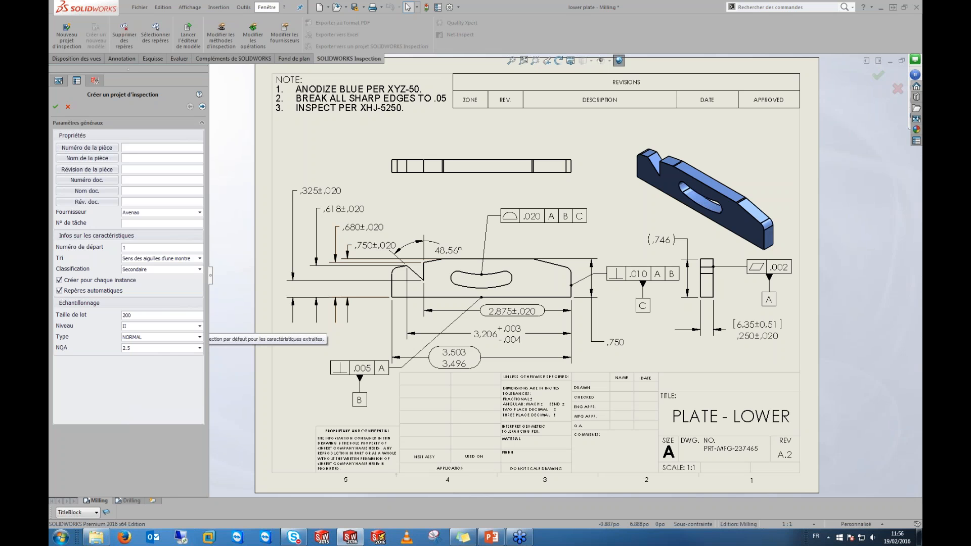
Step: Link the part number to the model's custom property Number, PRT-MFG-237465, enlarging the property selection dialog to show all property sources
{"action": "left_click", "coordinate": [91, 148]}
{"action": "left_click", "coordinate": [218, 27]}
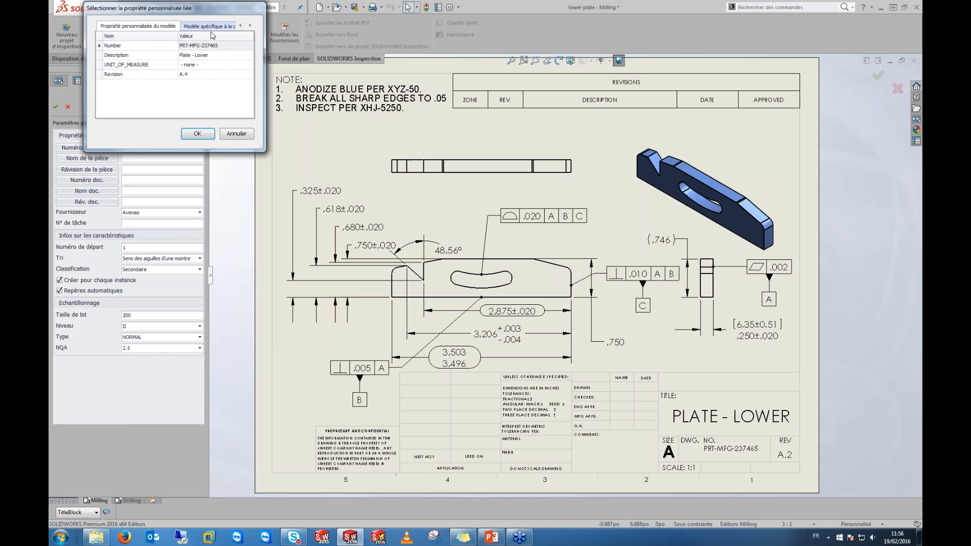
{"action": "left_click_drag", "start_coordinate": [184, 14], "coordinate": [317, 80]}
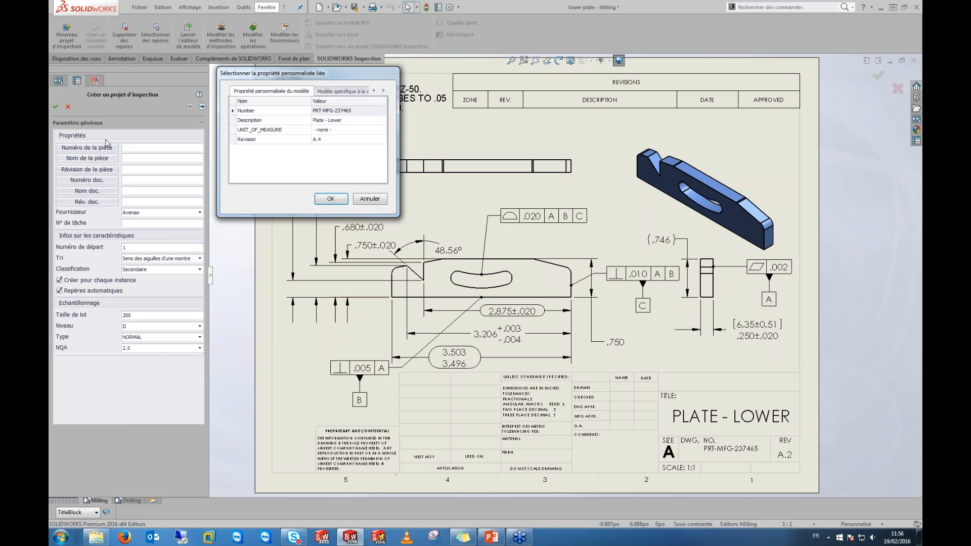
{"action": "left_click", "coordinate": [338, 123]}
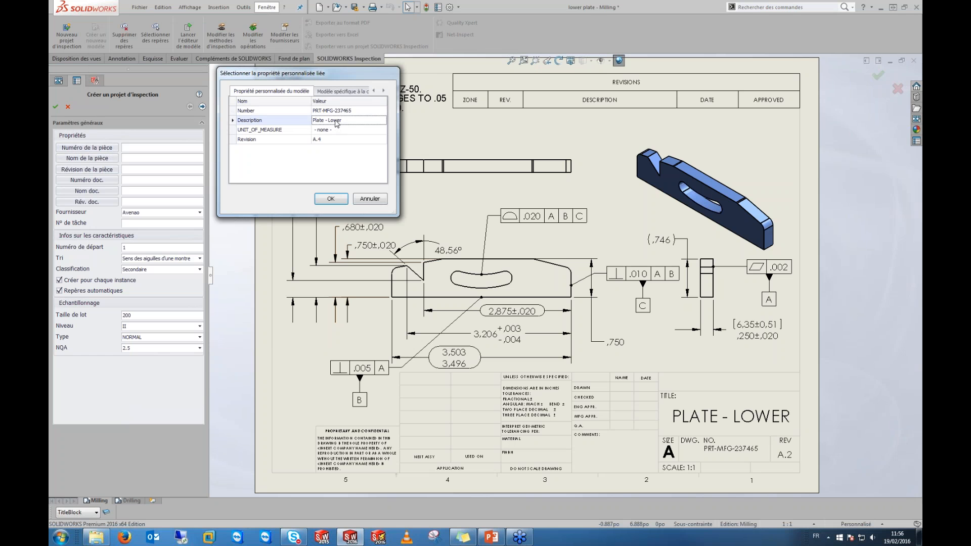
{"action": "left_click", "coordinate": [338, 112]}
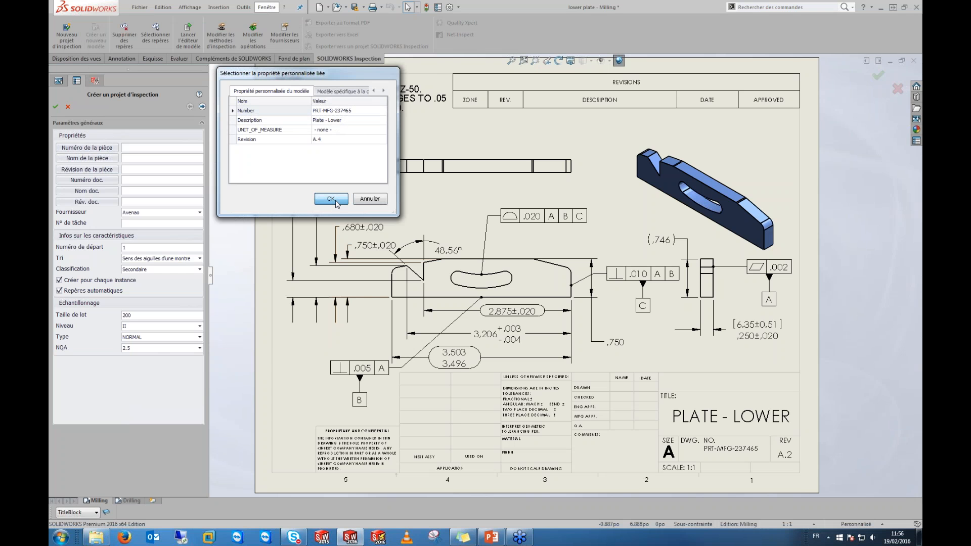
{"action": "left_click", "coordinate": [351, 92]}
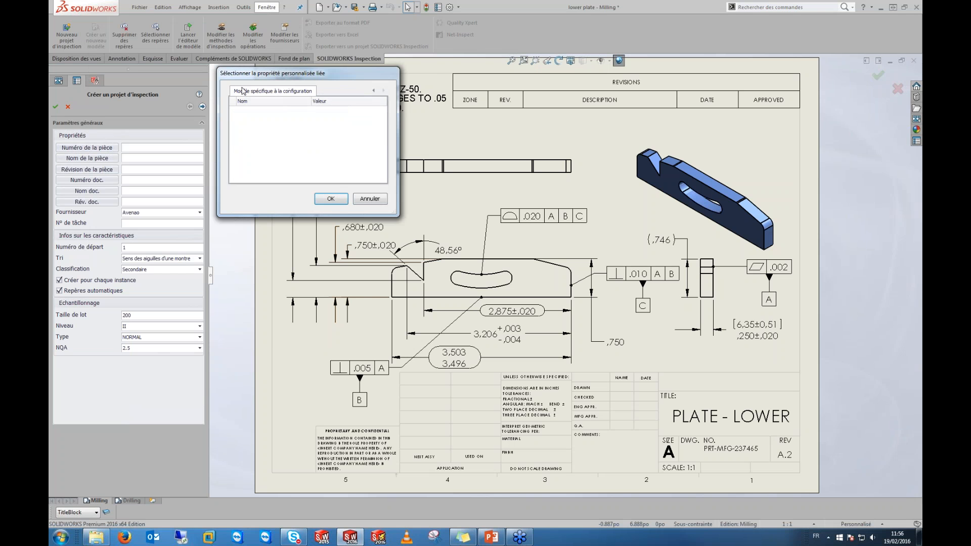
{"action": "left_click", "coordinate": [374, 91]}
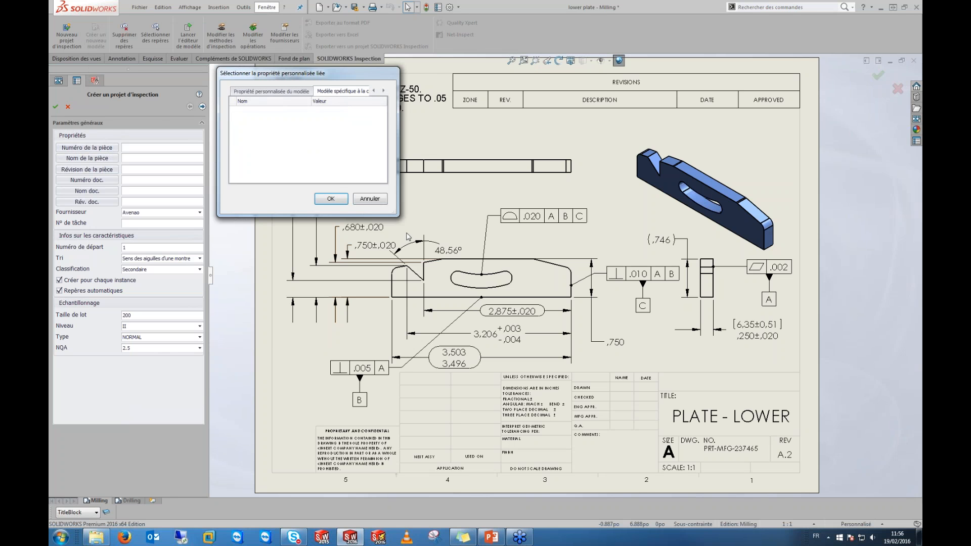
{"action": "left_click_drag", "start_coordinate": [397, 216], "coordinate": [596, 291]}
{"action": "left_click", "coordinate": [343, 92]}
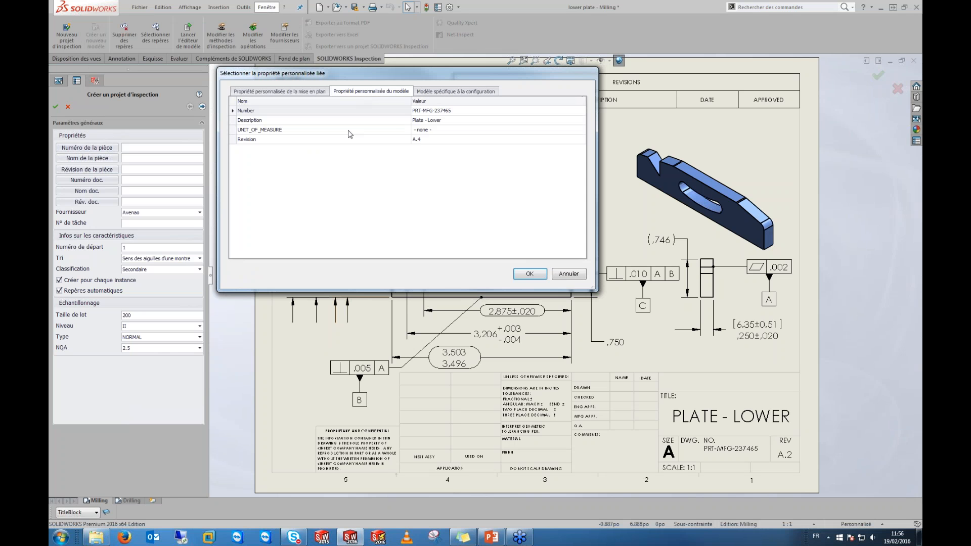
{"action": "left_click", "coordinate": [452, 111]}
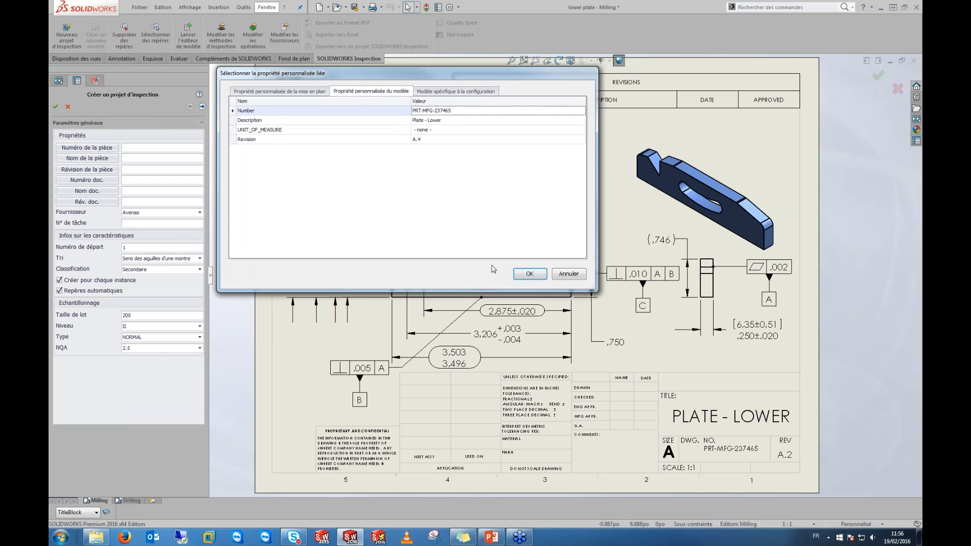
{"action": "left_click", "coordinate": [537, 274]}
Step: Link the part name and part revision to the model's Description and Revision properties, Plate - Lower and A.4
{"action": "left_click", "coordinate": [87, 157]}
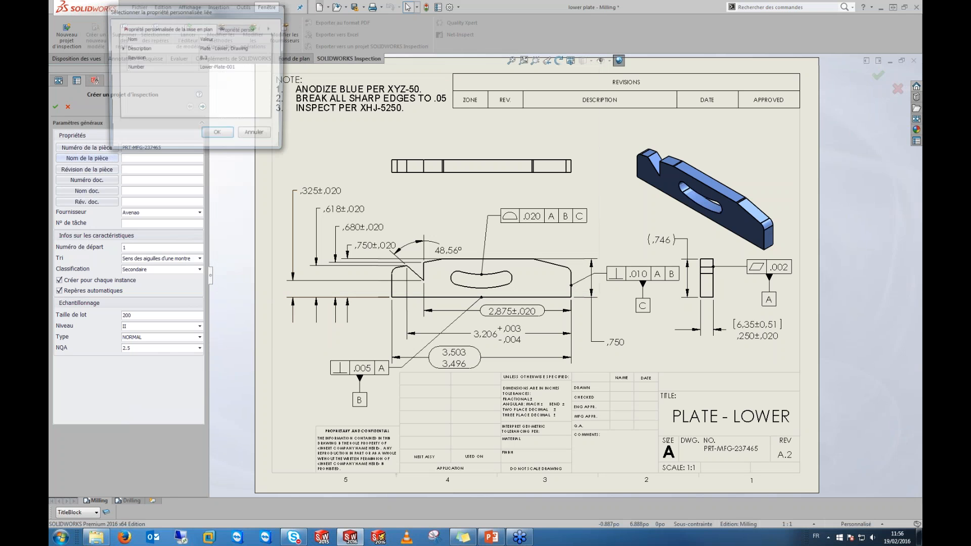
{"action": "left_click", "coordinate": [228, 57]}
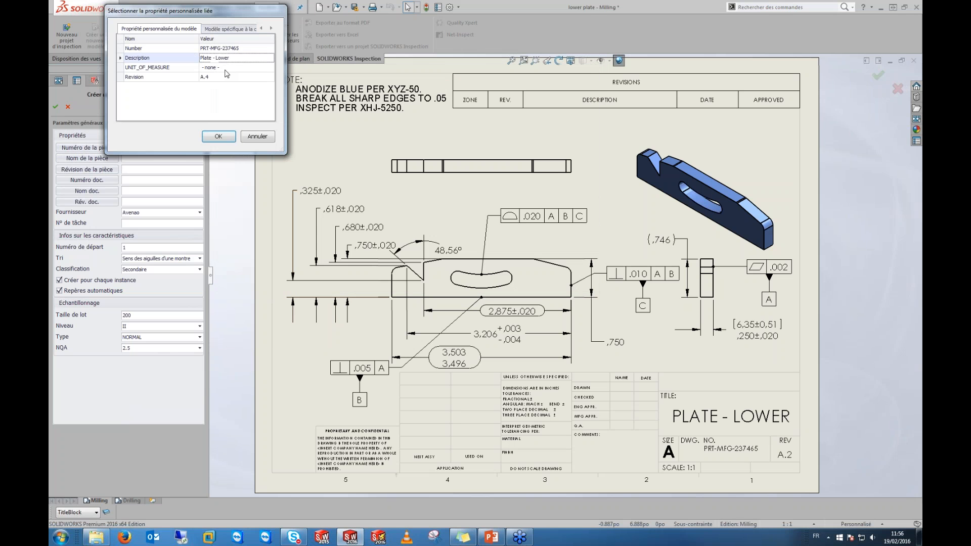
{"action": "left_click", "coordinate": [219, 137]}
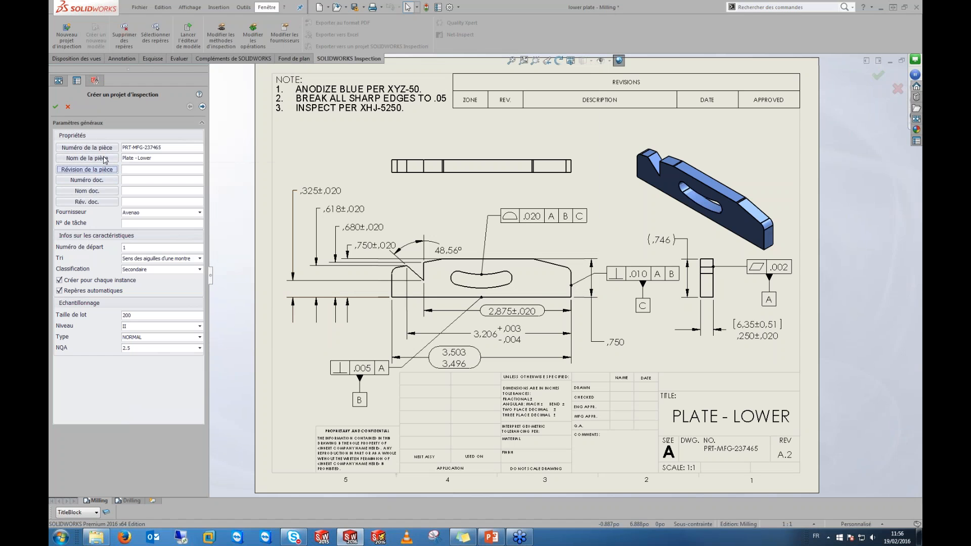
{"action": "left_click", "coordinate": [87, 170]}
{"action": "left_click", "coordinate": [196, 80]}
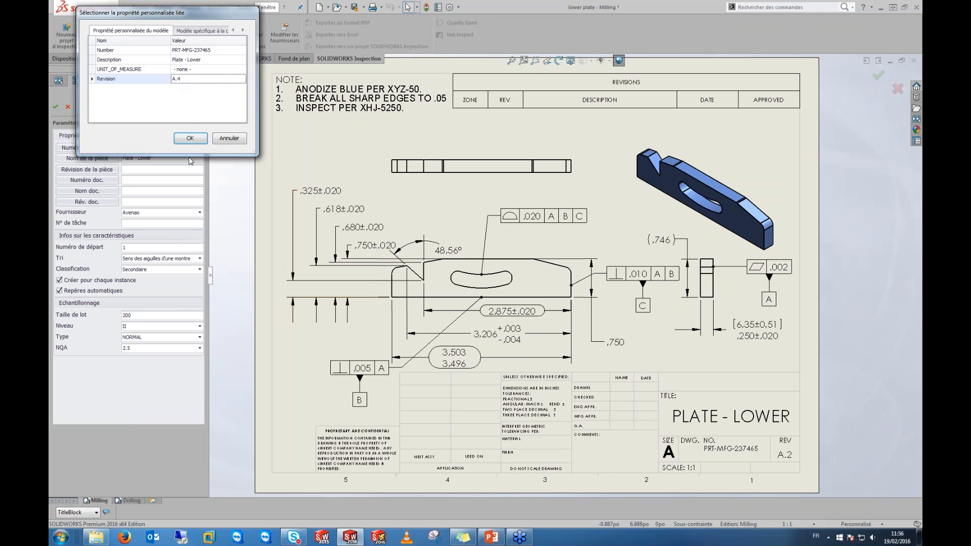
{"action": "left_click", "coordinate": [191, 138]}
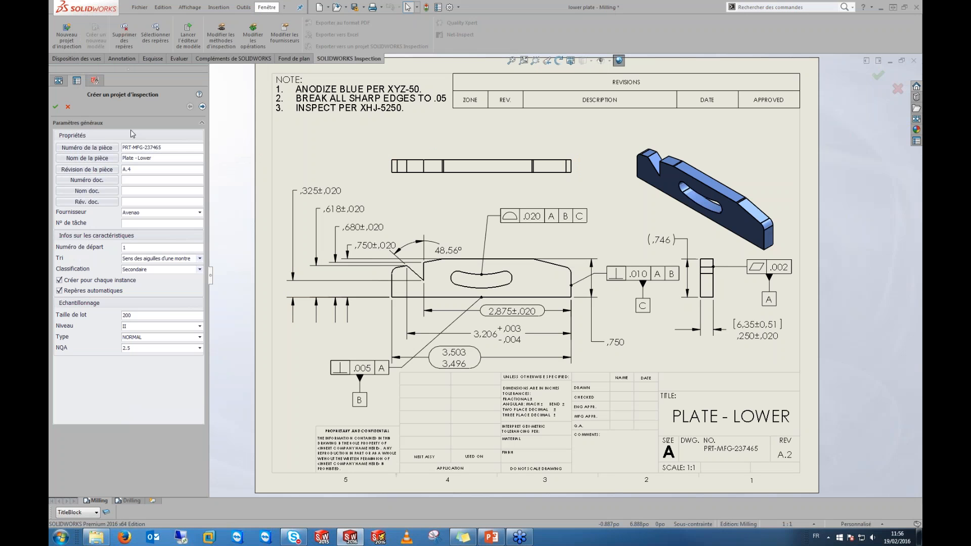
Step: Include reference and basic dimensions in the project's extraction settings and continue to the tolerance settings
{"action": "left_click", "coordinate": [203, 107]}
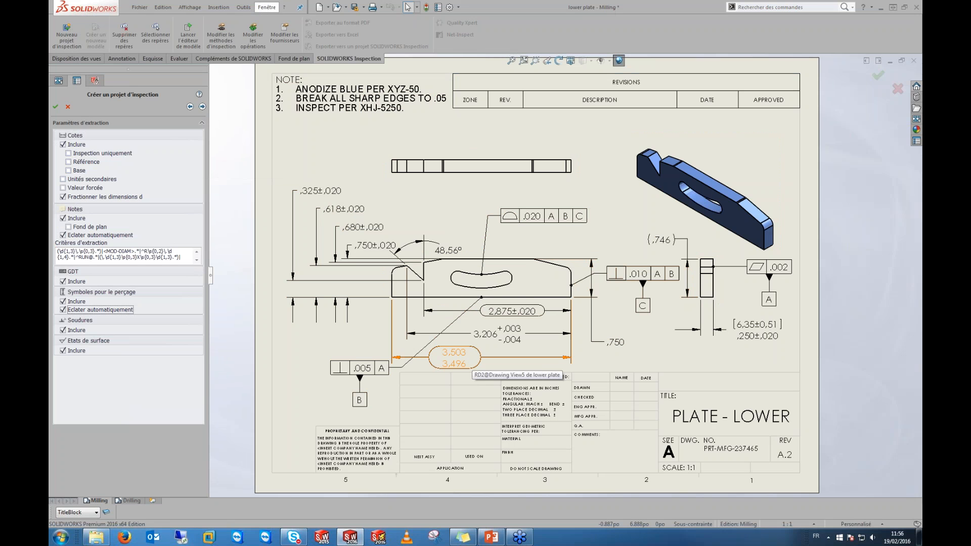
{"action": "left_click", "coordinate": [462, 361]}
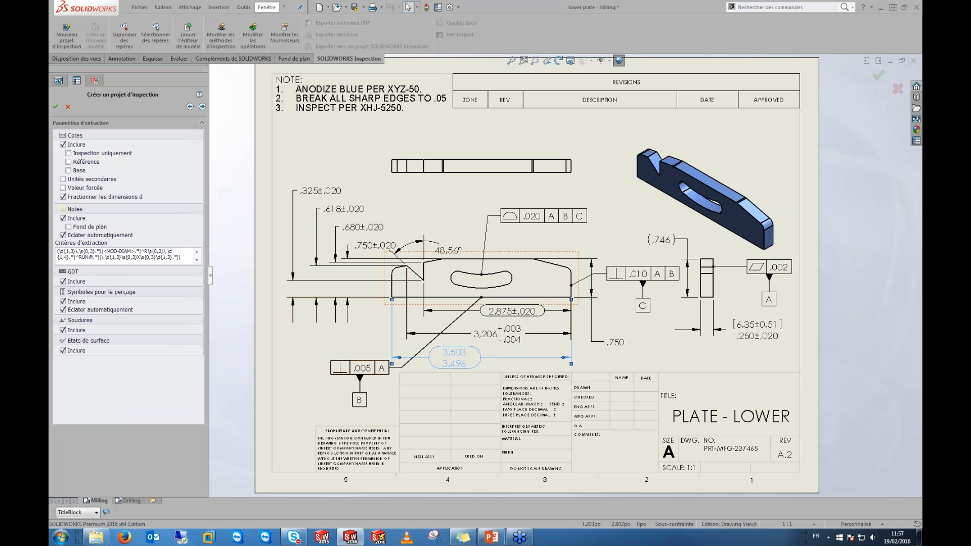
{"action": "left_click", "coordinate": [68, 161]}
{"action": "left_click", "coordinate": [68, 170]}
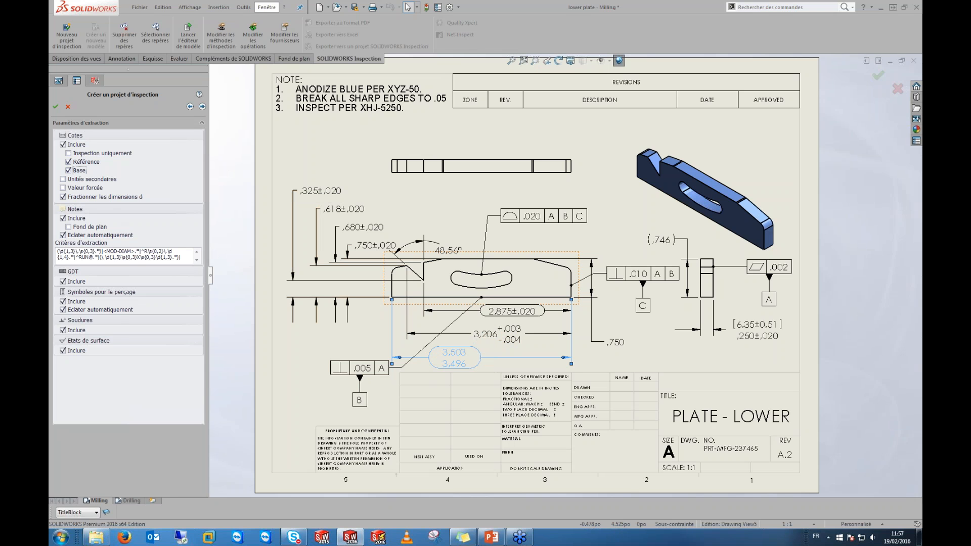
{"action": "left_click", "coordinate": [202, 107]}
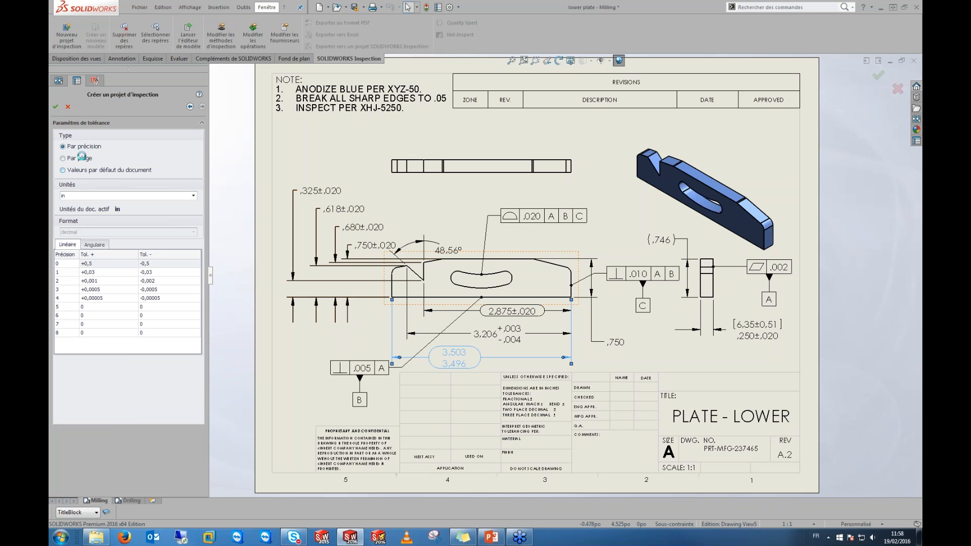
Step: Try range-based tolerances (Par plage) by adding four angular tolerance ranges
{"action": "left_click", "coordinate": [63, 158]}
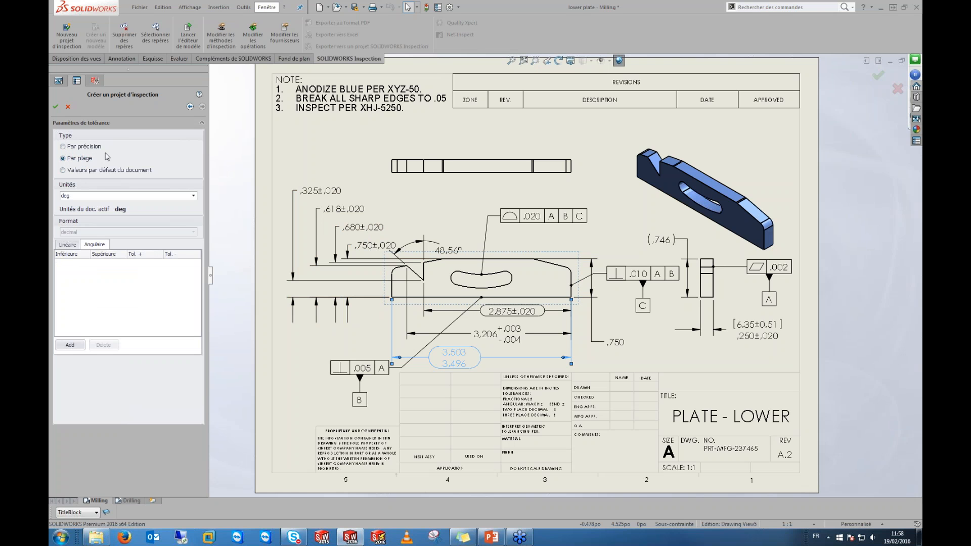
{"action": "left_click", "coordinate": [71, 344]}
{"action": "left_click", "coordinate": [71, 345]}
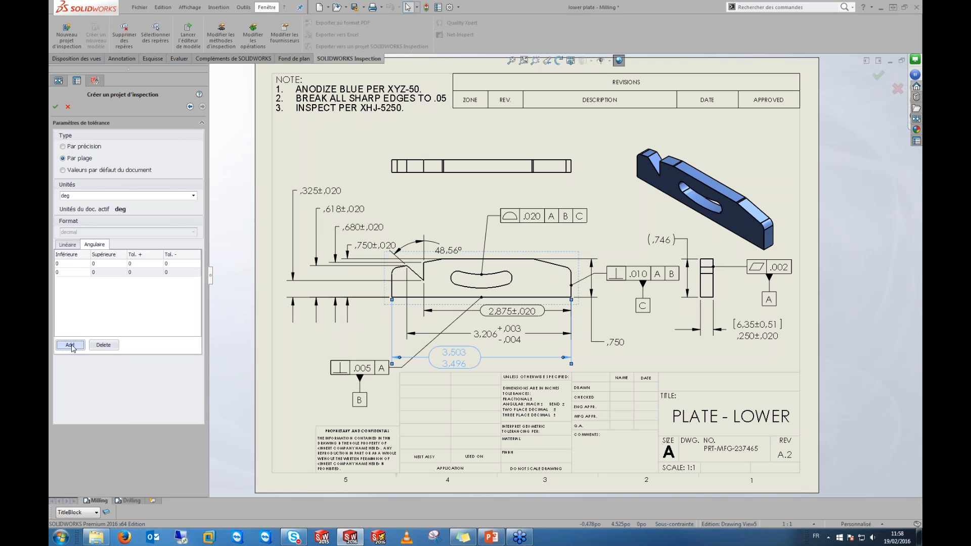
{"action": "left_click", "coordinate": [71, 345]}
{"action": "left_click", "coordinate": [71, 345]}
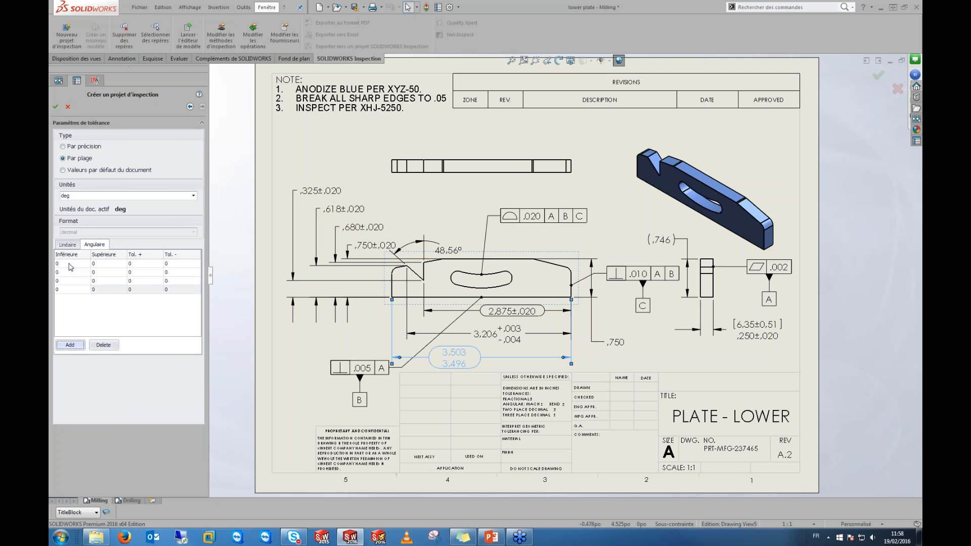
Step: Step through the limits and tolerances of the first two angular ranges and return the tolerance type to Par précision
{"action": "left_click", "coordinate": [69, 264]}
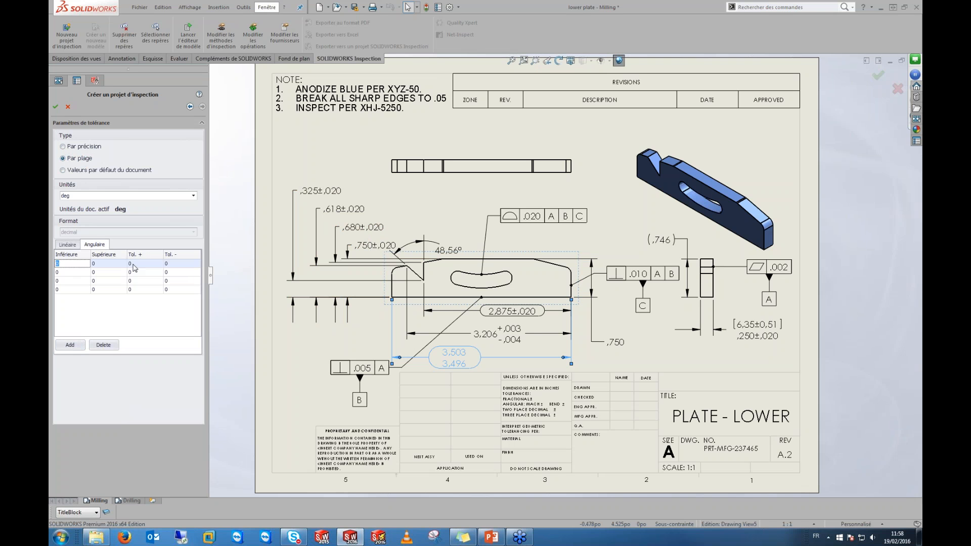
{"action": "key", "text": "Tab"}
{"action": "key", "text": "Tab"}
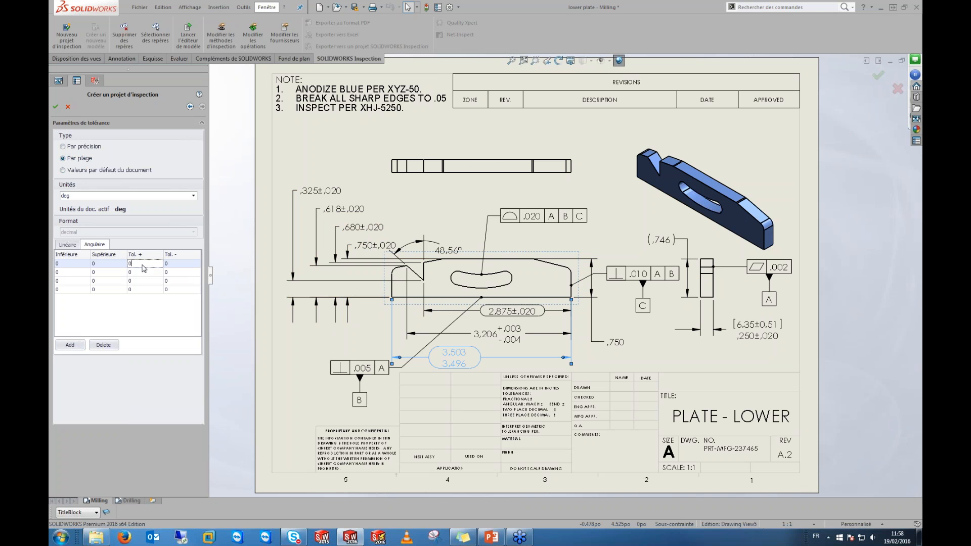
{"action": "key", "text": "Tab"}
{"action": "key", "text": "Tab"}
{"action": "key", "text": "Tab"}
{"action": "key", "text": "Tab"}
{"action": "key", "text": "Tab"}
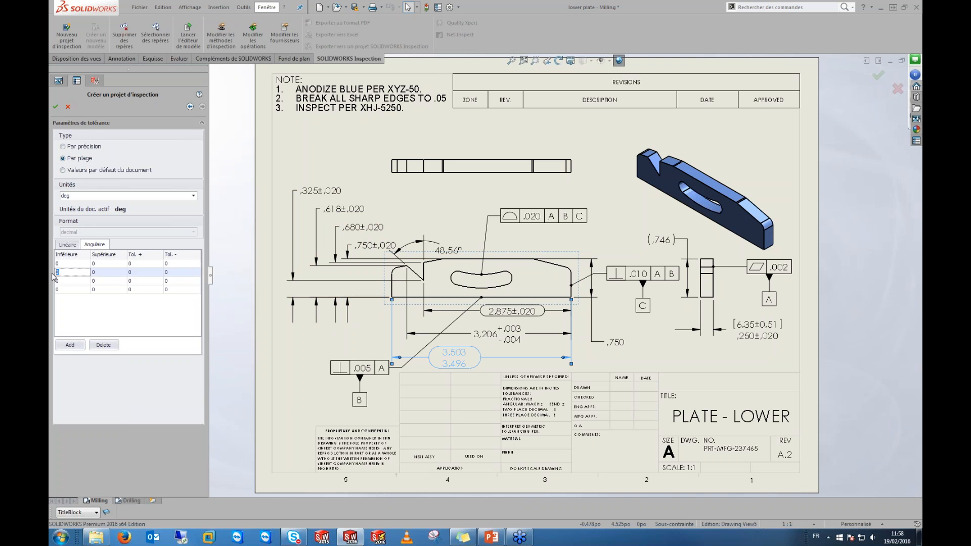
{"action": "key", "text": "shift+Tab"}
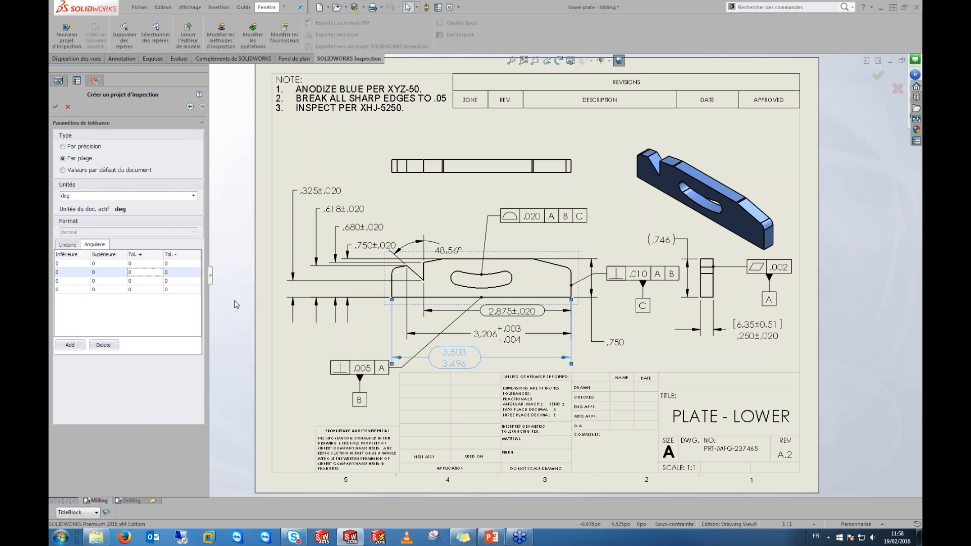
{"action": "left_click", "coordinate": [75, 147]}
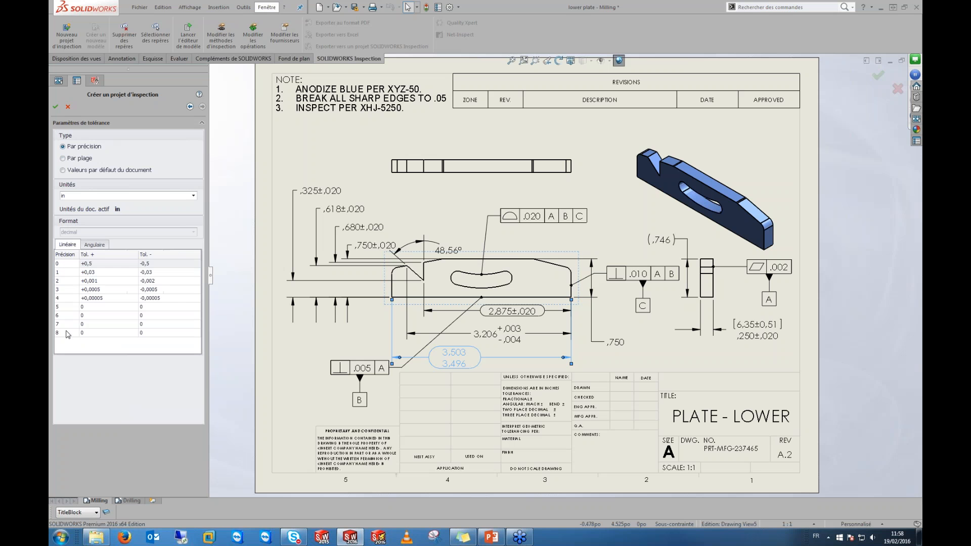
Step: Create the inspection project with these tolerance settings and enlarge the characteristics tree in height and width
{"action": "left_click", "coordinate": [56, 107]}
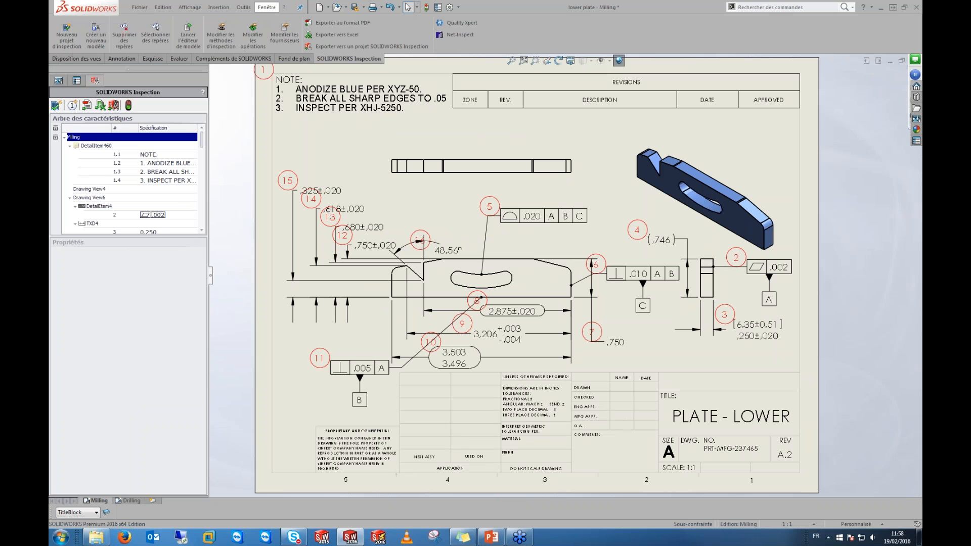
{"action": "left_click_drag", "start_coordinate": [182, 454], "coordinate": [182, 480]}
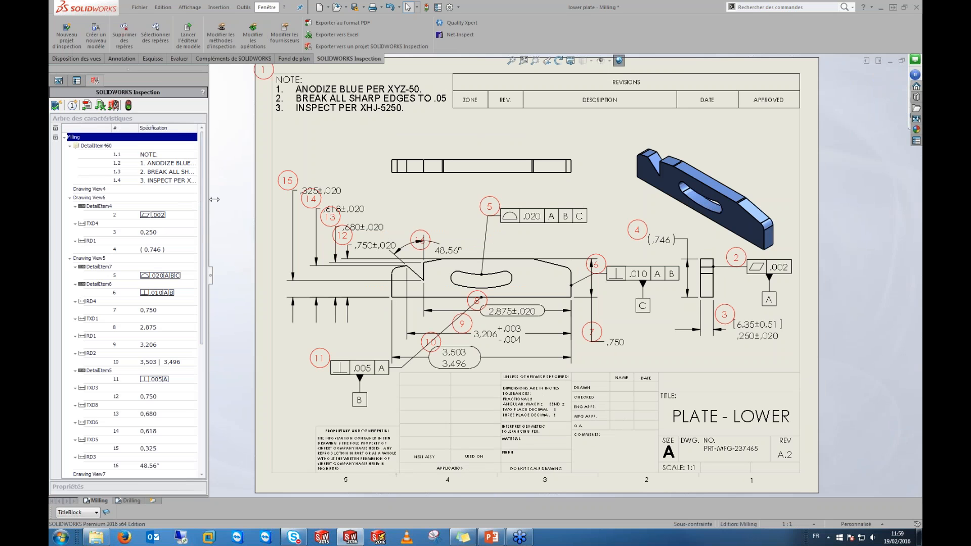
{"action": "left_click_drag", "start_coordinate": [215, 200], "coordinate": [257, 199]}
Step: Locate the note, Drawing View4, Drawing View6 and several characteristics up to number 8 on the sheet by selecting them in the tree
{"action": "left_click", "coordinate": [101, 147]}
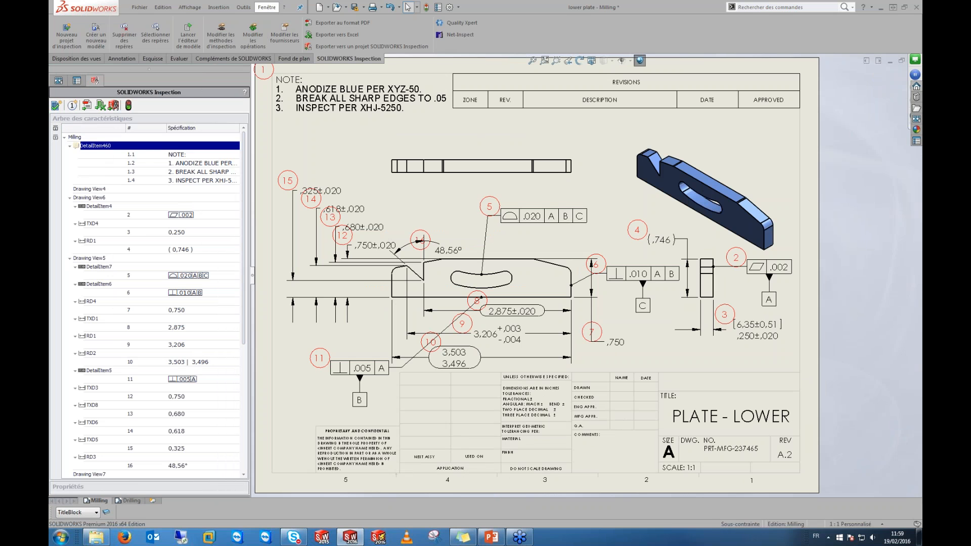
{"action": "left_click", "coordinate": [88, 190]}
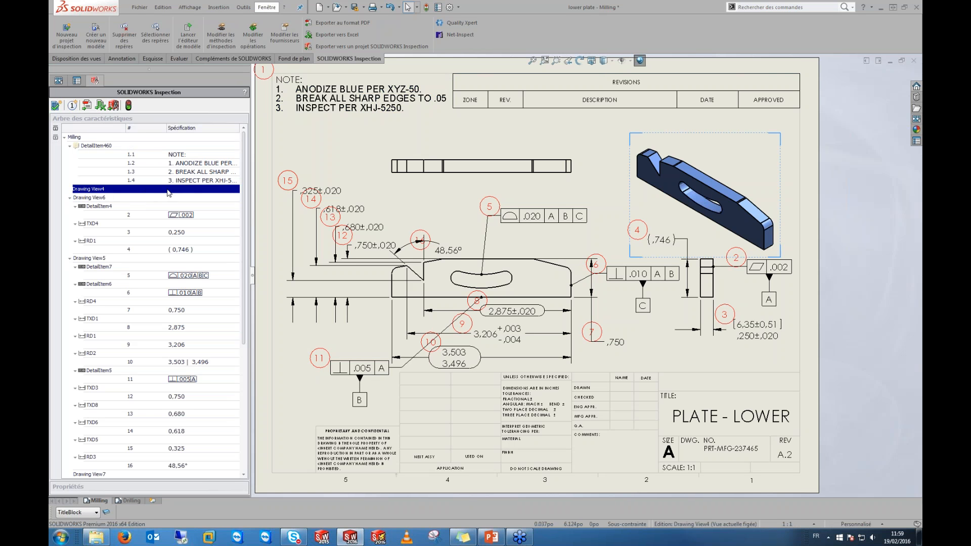
{"action": "left_click", "coordinate": [91, 197]}
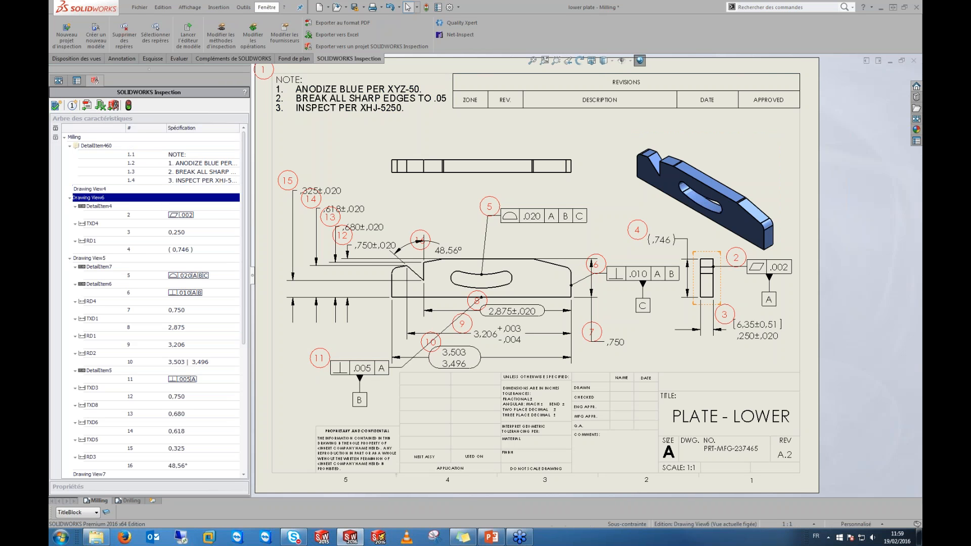
{"action": "left_click", "coordinate": [93, 207]}
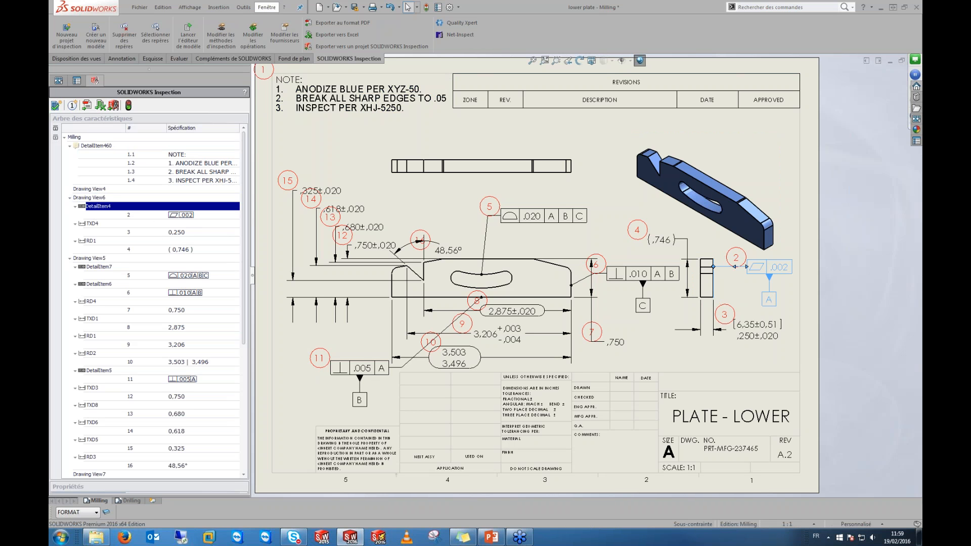
{"action": "left_click", "coordinate": [202, 232]}
{"action": "left_click", "coordinate": [203, 250]}
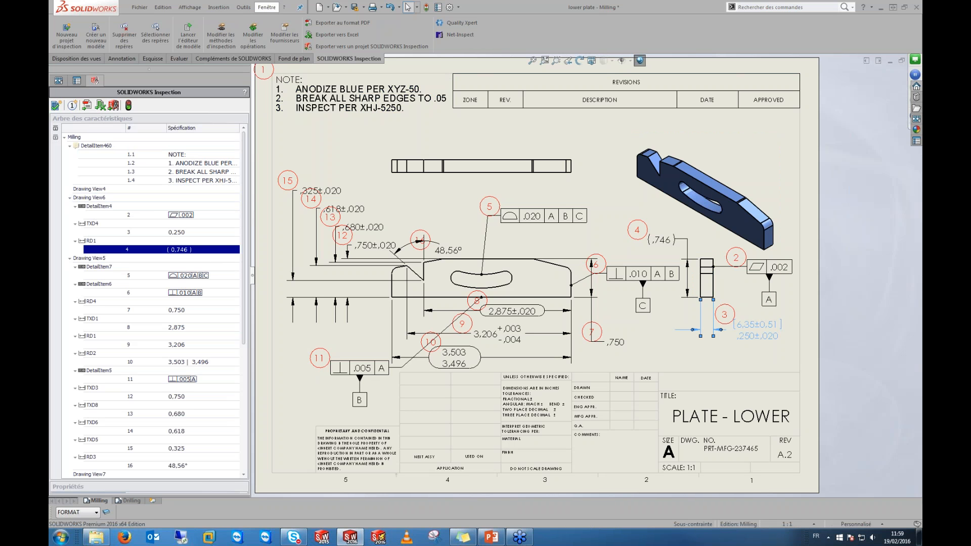
{"action": "left_click", "coordinate": [202, 275]}
{"action": "left_click", "coordinate": [205, 293]}
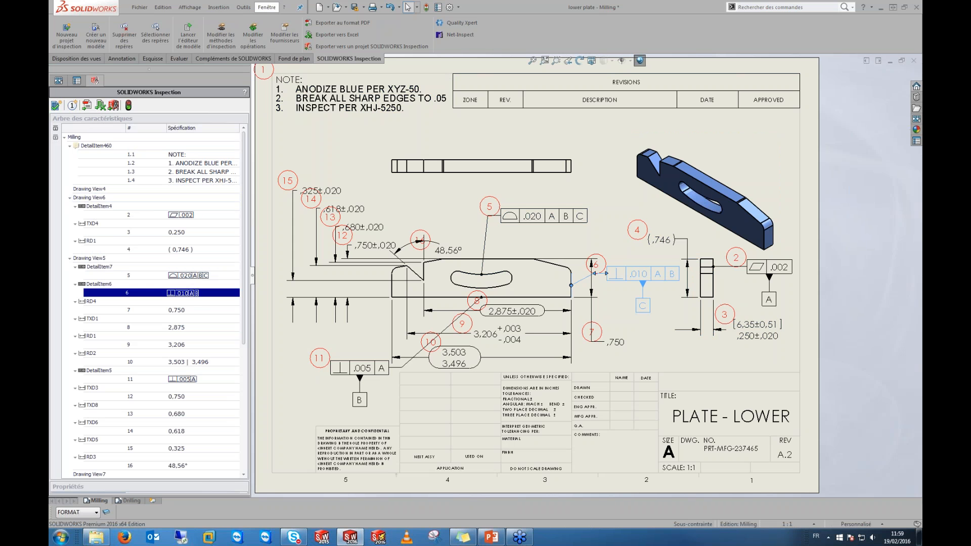
{"action": "left_click", "coordinate": [189, 310]}
{"action": "left_click", "coordinate": [182, 329]}
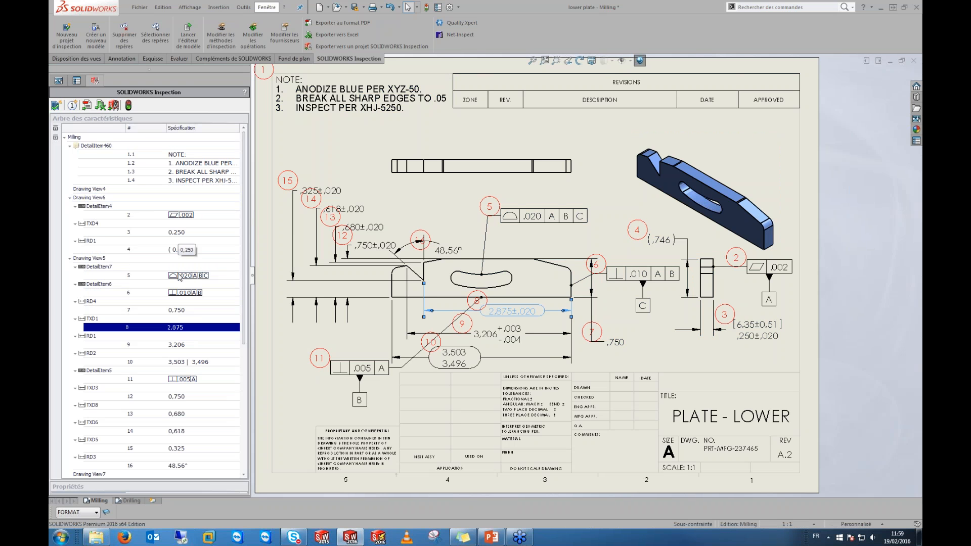
Step: Zoom to characteristic 3, the 0.250 dimension, and return to the full sheet view
{"action": "right_click", "coordinate": [179, 233]}
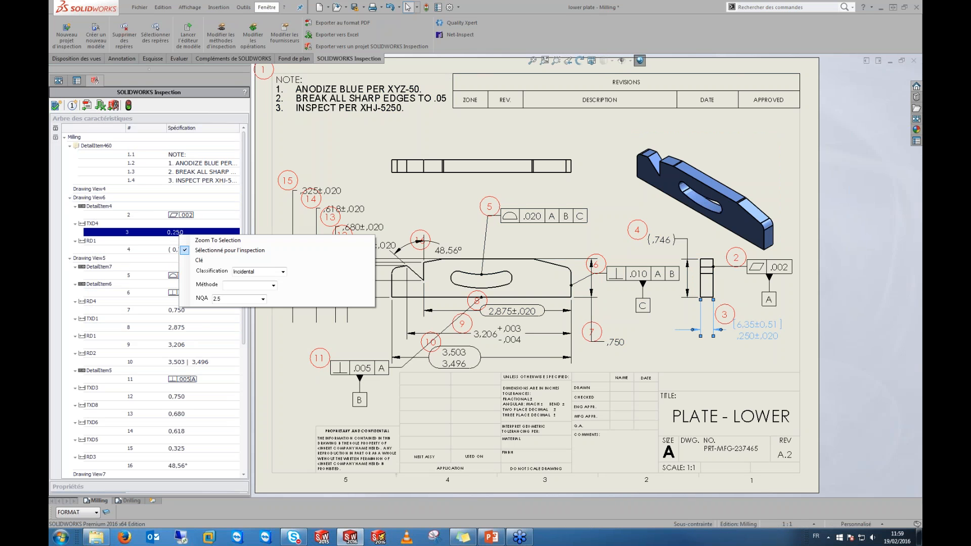
{"action": "left_click", "coordinate": [218, 241]}
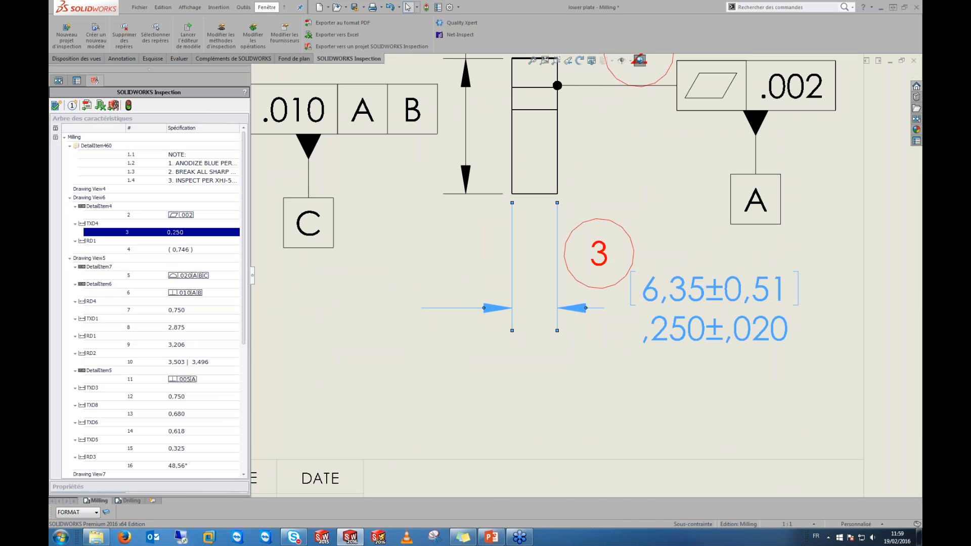
{"action": "key", "text": "f"}
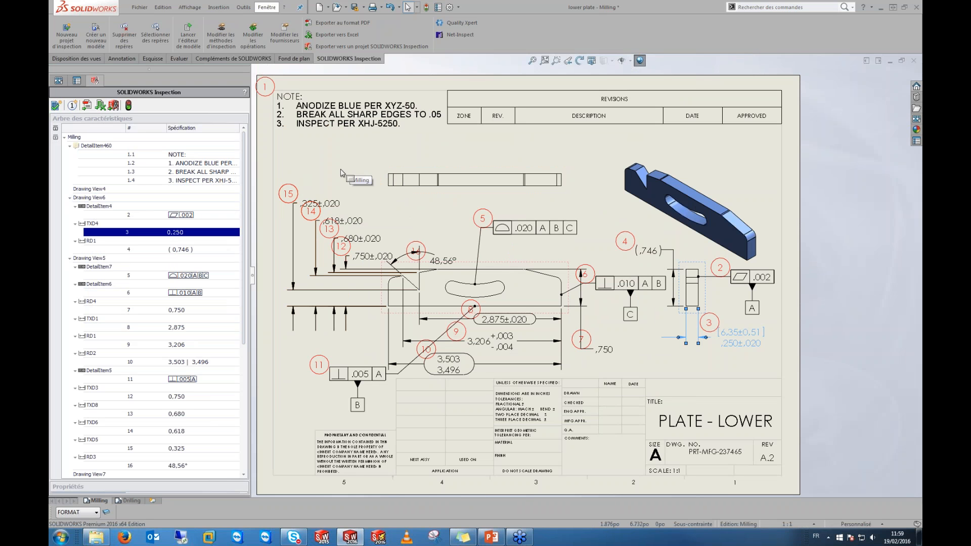
Step: Select the .325±.020 dimension on the drawing and expand the properties area to show its details below the characteristics
{"action": "left_click", "coordinate": [330, 204]}
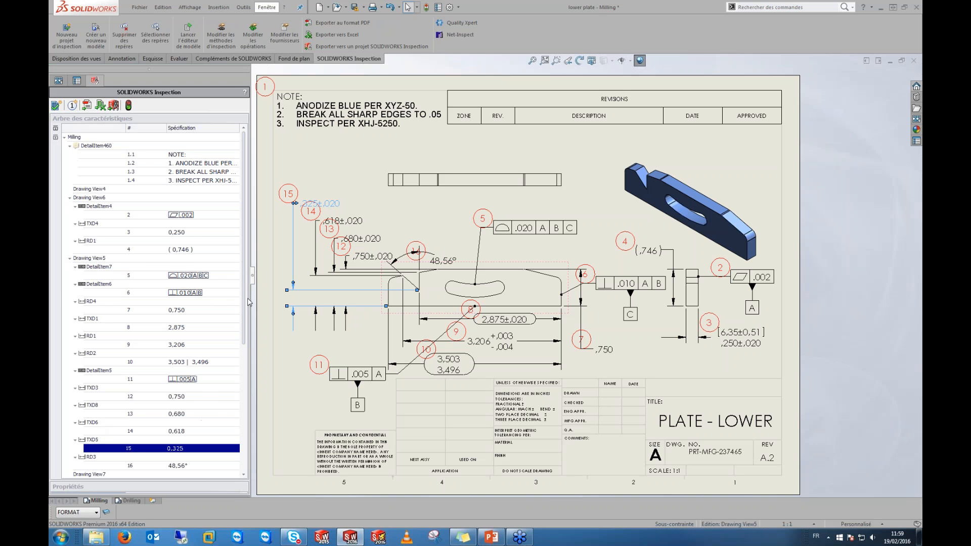
{"action": "scroll", "coordinate": [244, 304], "scroll_direction": "down", "scroll_amount": 6}
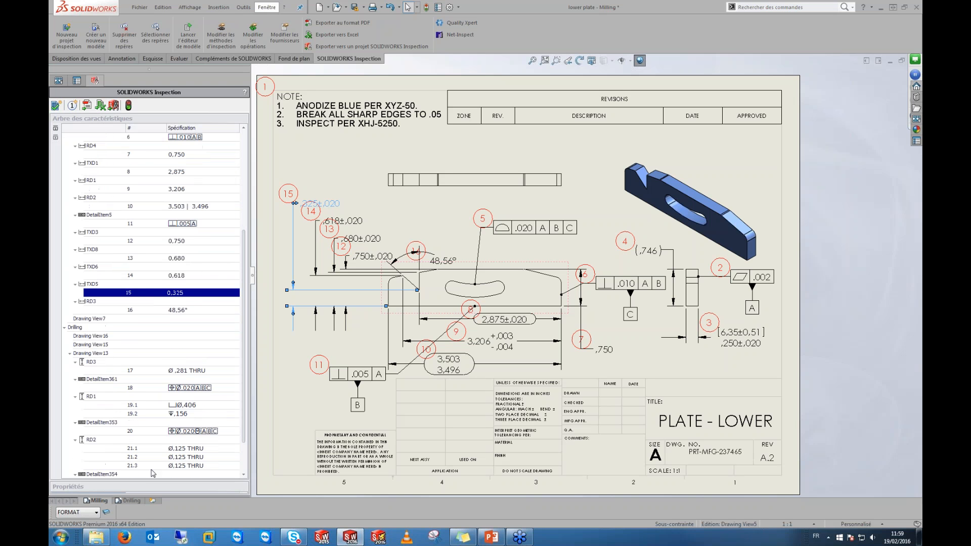
{"action": "left_click_drag", "start_coordinate": [153, 480], "coordinate": [160, 307]}
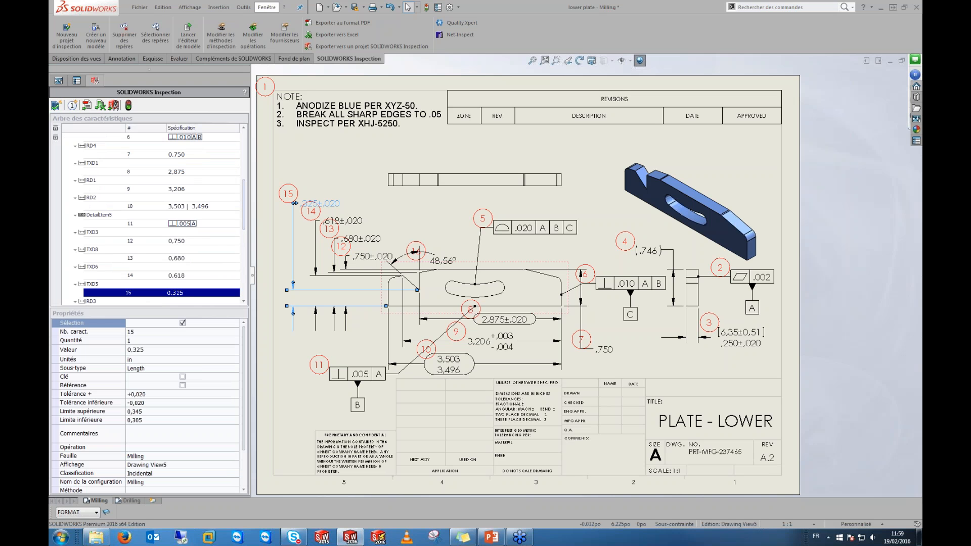
{"action": "left_click_drag", "start_coordinate": [245, 195], "coordinate": [244, 239]}
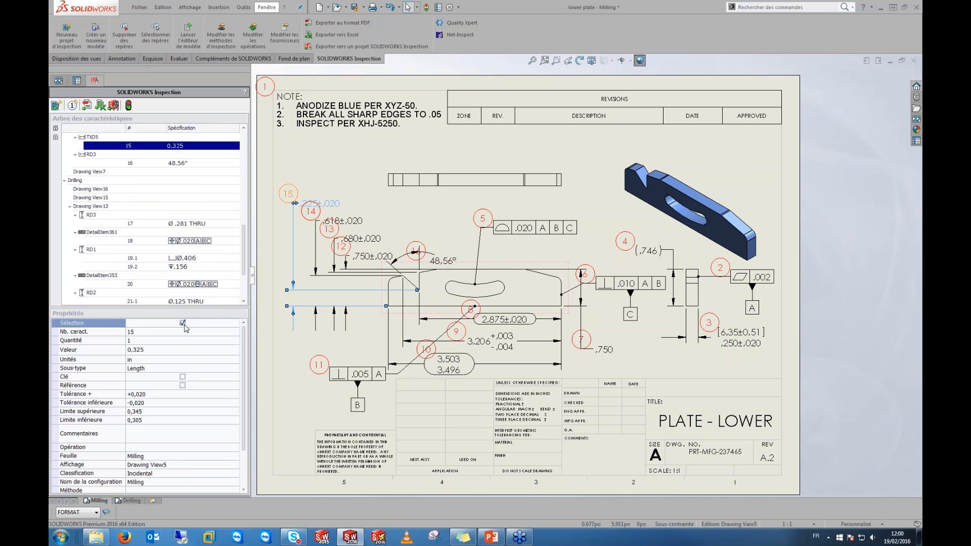
Step: Exclude characteristic 15 from the inspection, include it again, and examine its quantity and subtype
{"action": "left_click", "coordinate": [183, 323]}
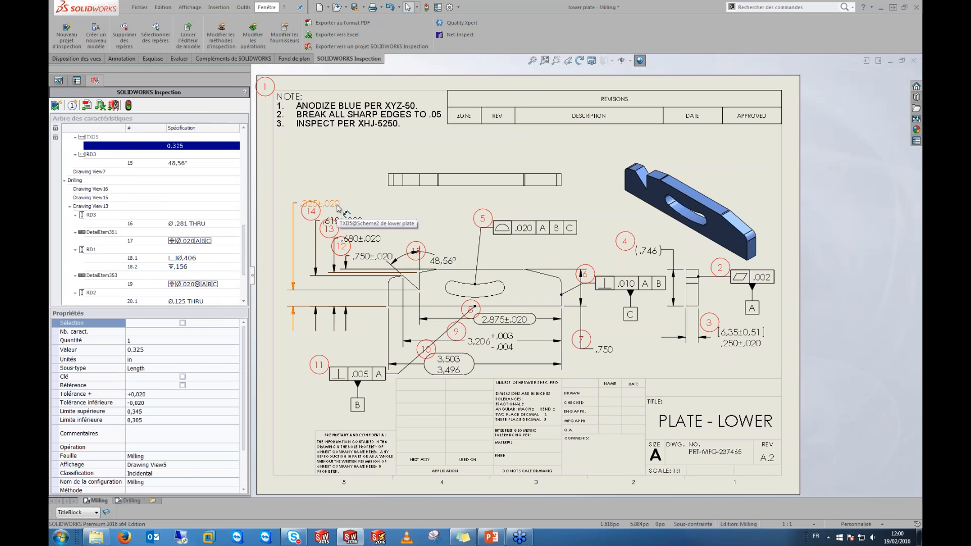
{"action": "left_click", "coordinate": [183, 323]}
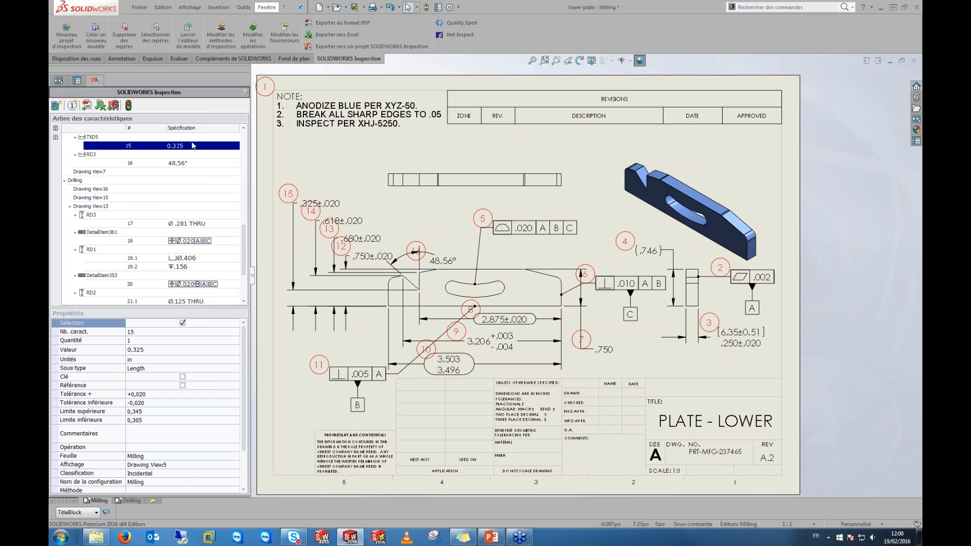
{"action": "left_click", "coordinate": [174, 341]}
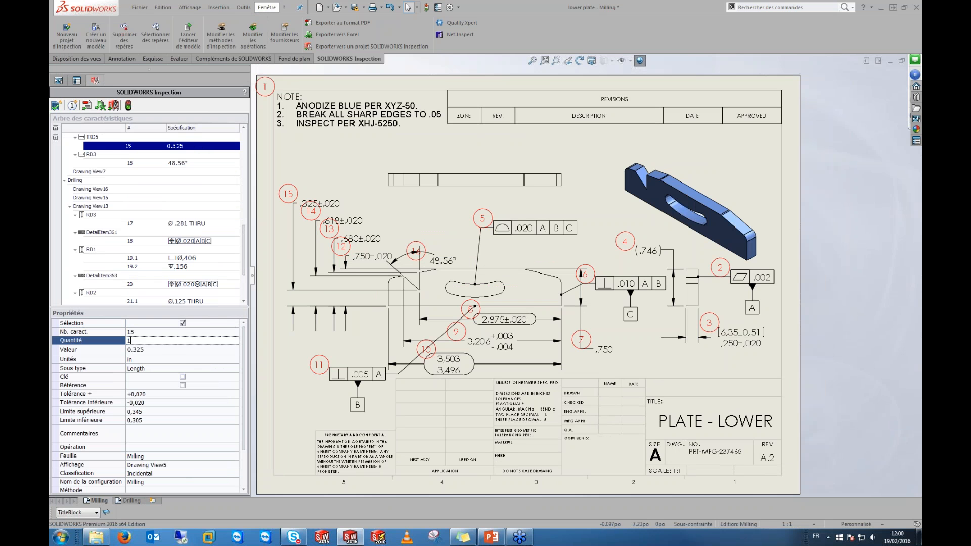
{"action": "left_click", "coordinate": [202, 369]}
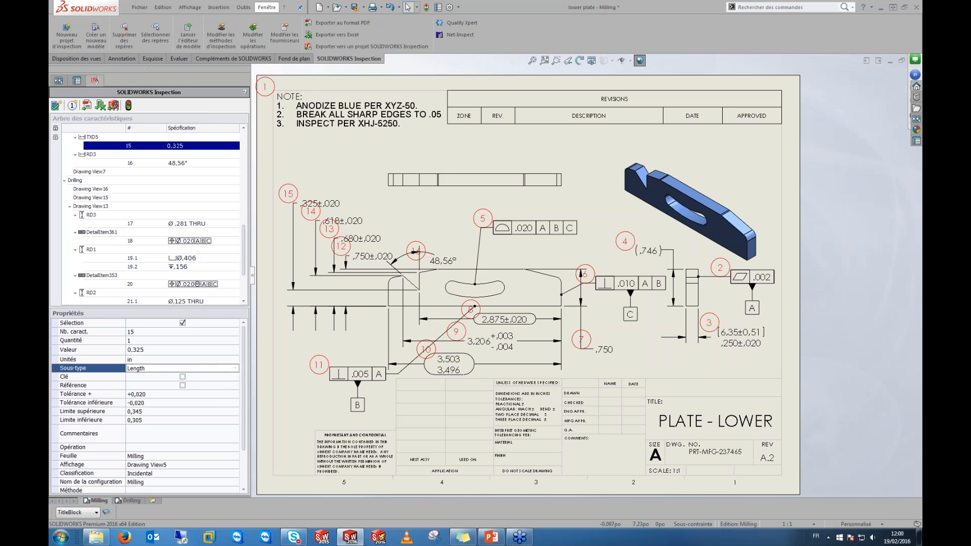
Step: Mark characteristic 15 as a key characteristic and remove the mark again
{"action": "mouse_move", "coordinate": [245, 341]}
{"action": "left_mouse_down"}
{"action": "mouse_move", "coordinate": [245, 373]}
{"action": "mouse_move", "coordinate": [244, 350]}
{"action": "left_mouse_up"}
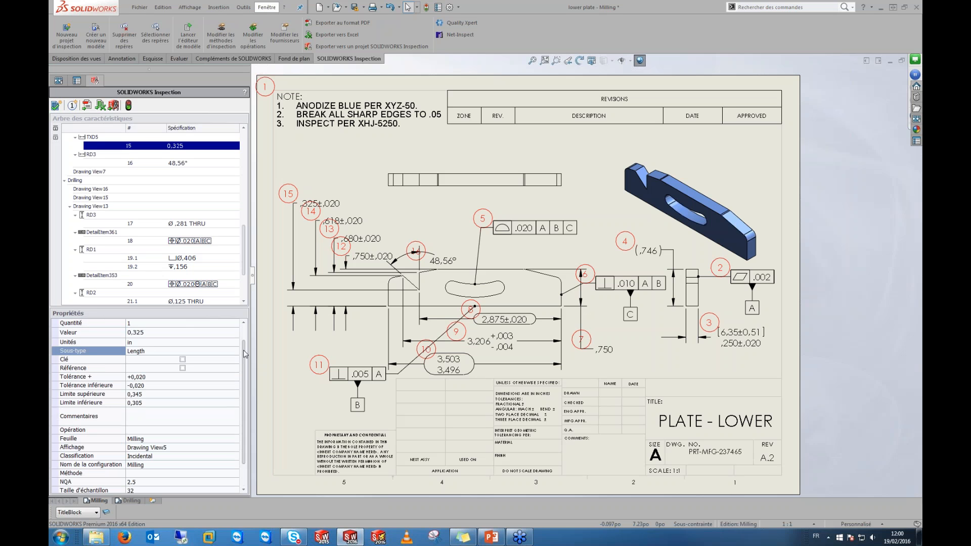
{"action": "left_click", "coordinate": [183, 359]}
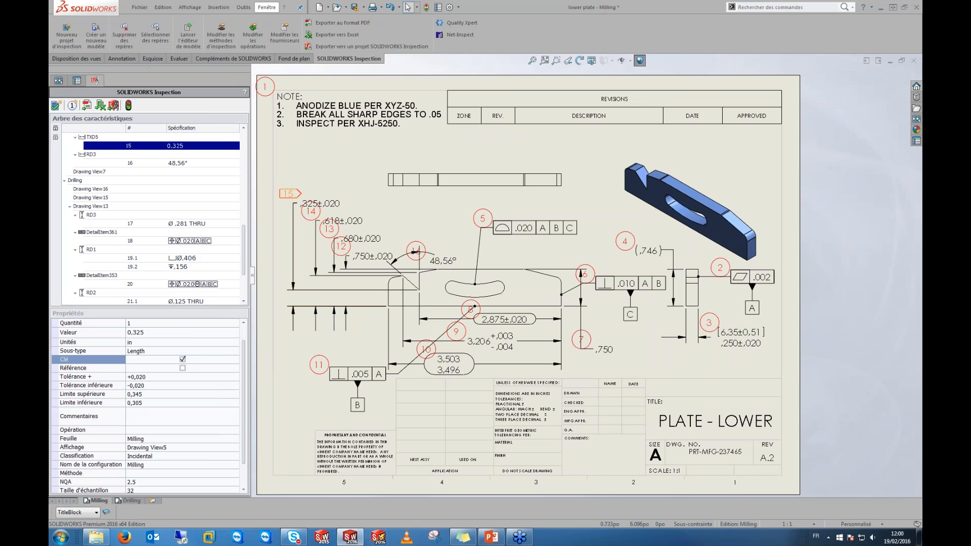
{"action": "left_click", "coordinate": [182, 359]}
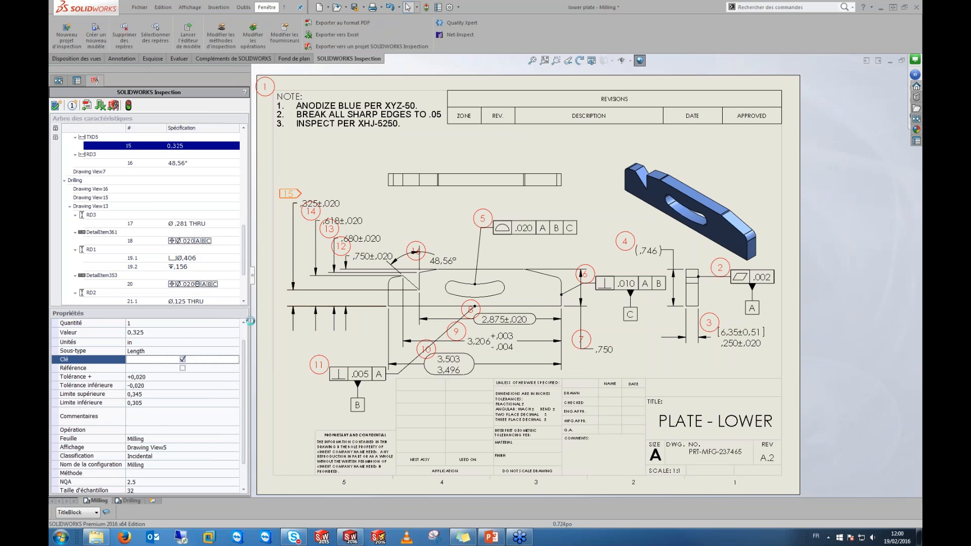
Step: Examine characteristic 15's sample size and the available NQA levels, keeping the NQA at 2.5
{"action": "scroll", "coordinate": [244, 369], "scroll_direction": "down", "scroll_amount": 1}
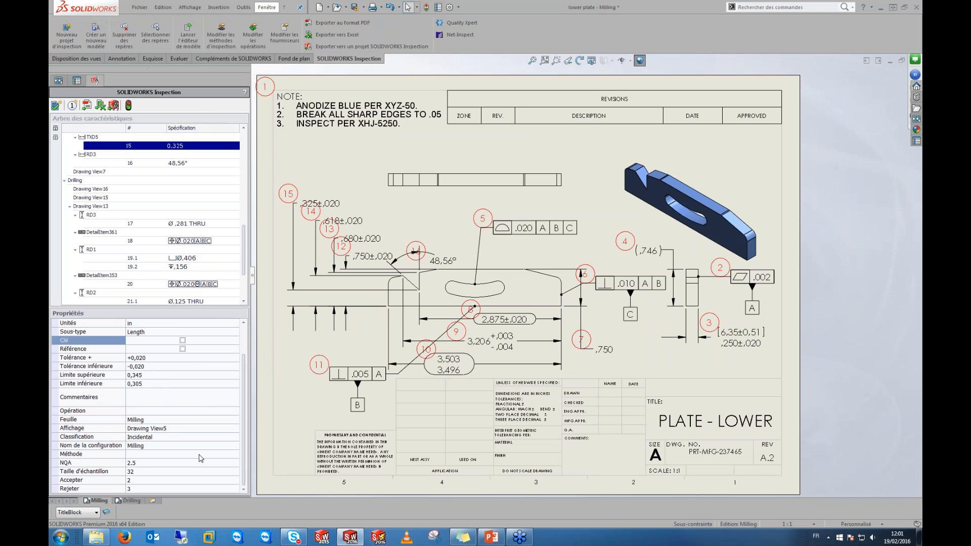
{"action": "left_click", "coordinate": [141, 474]}
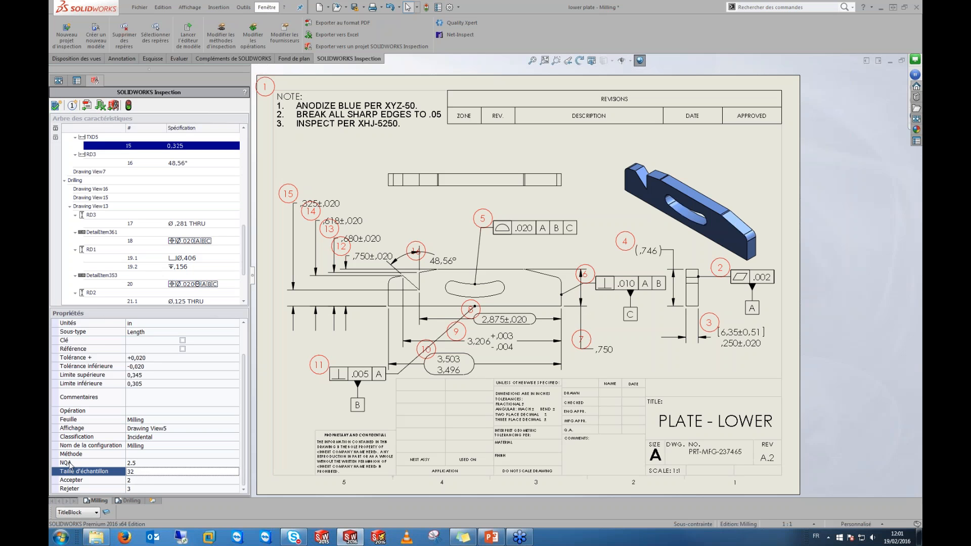
{"action": "left_click", "coordinate": [141, 465]}
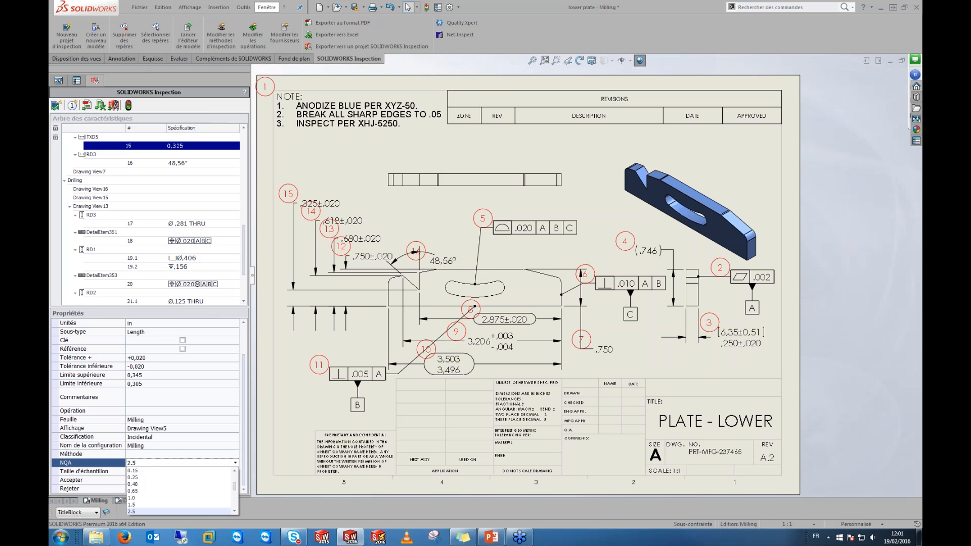
{"action": "left_click", "coordinate": [152, 511]}
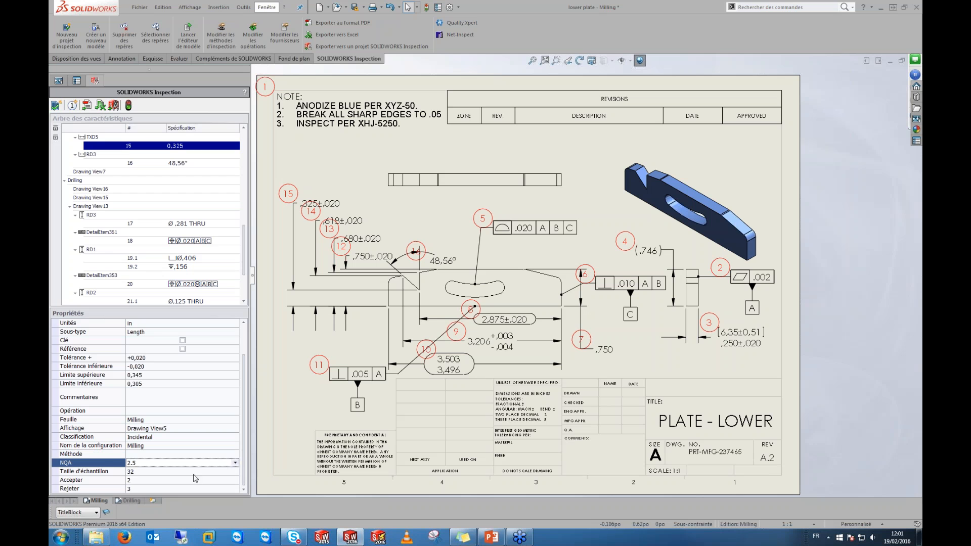
Step: Examine characteristic 15's acceptance number, sample size and rejection number
{"action": "left_click", "coordinate": [143, 481]}
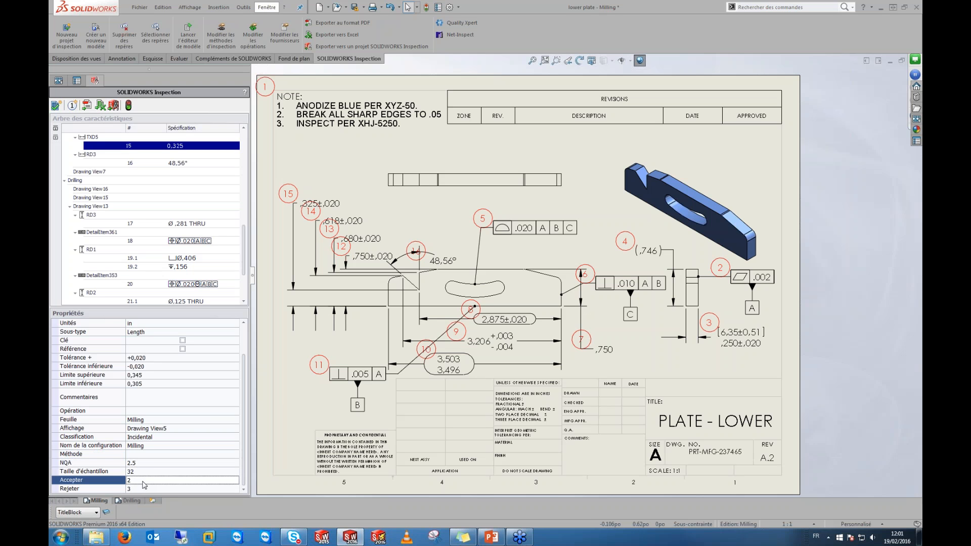
{"action": "left_click", "coordinate": [146, 475]}
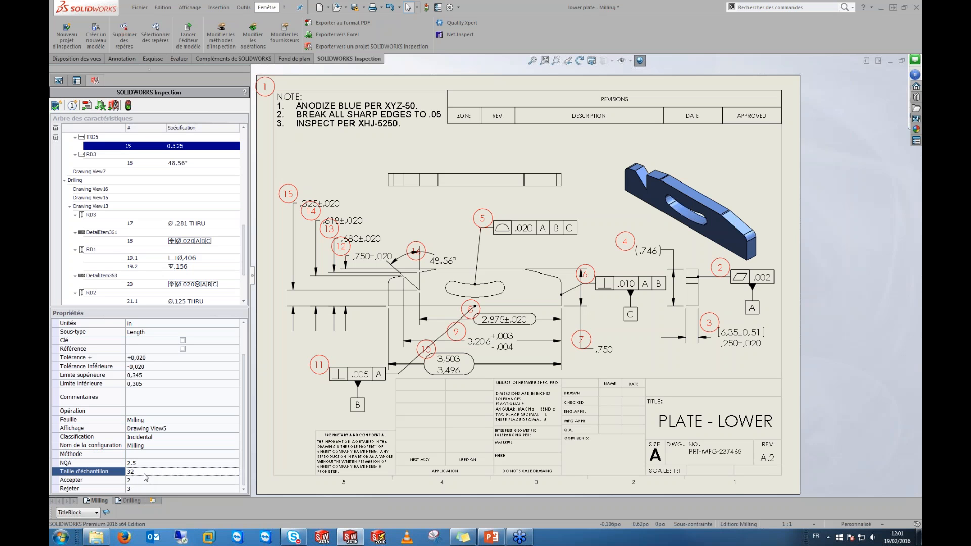
{"action": "left_click", "coordinate": [141, 484]}
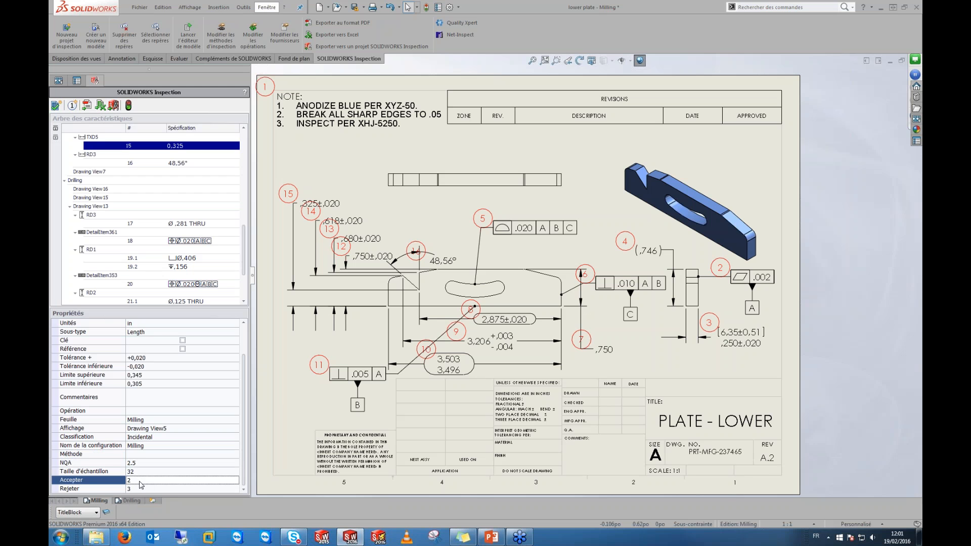
{"action": "left_click", "coordinate": [146, 490]}
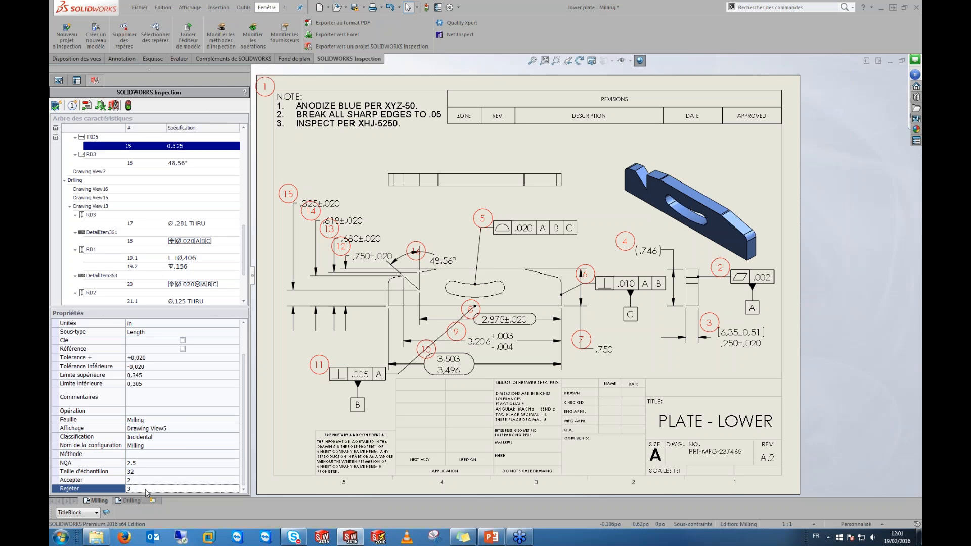
Step: Try to set characteristic 15's quantity to 2 and update the inspection project from the drawing
{"action": "left_click_drag", "start_coordinate": [244, 381], "coordinate": [245, 350]}
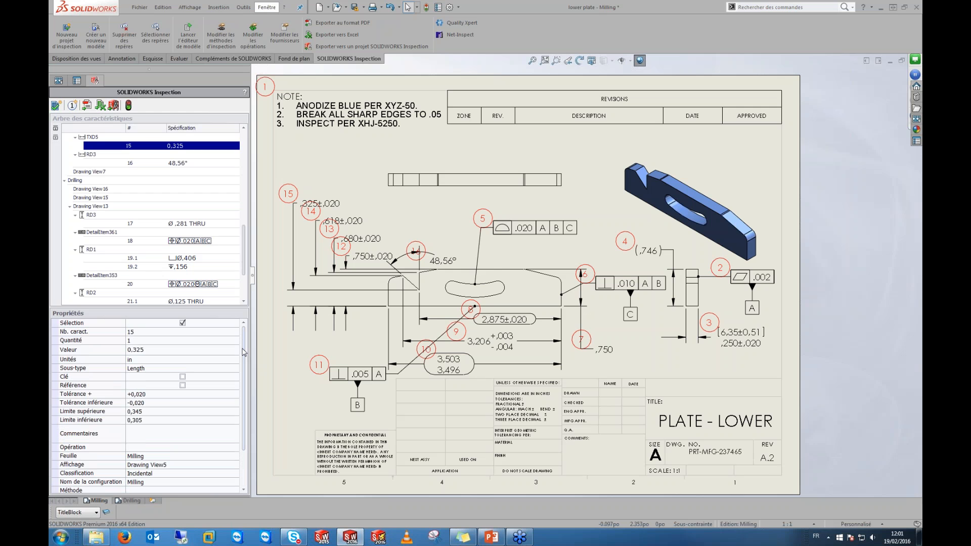
{"action": "left_click", "coordinate": [320, 204]}
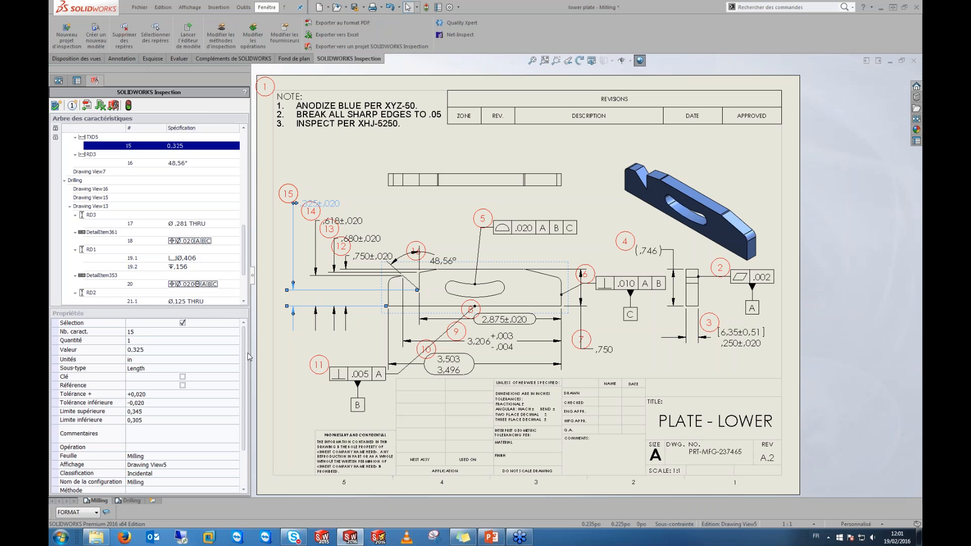
{"action": "left_click", "coordinate": [142, 341]}
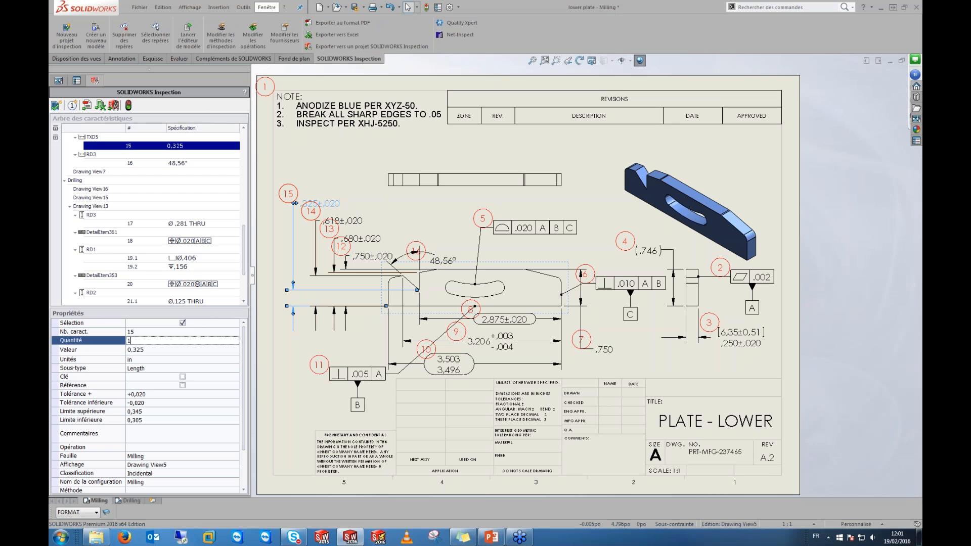
{"action": "left_click_drag", "start_coordinate": [131, 343], "coordinate": [127, 341]}
{"action": "left_click", "coordinate": [129, 107]}
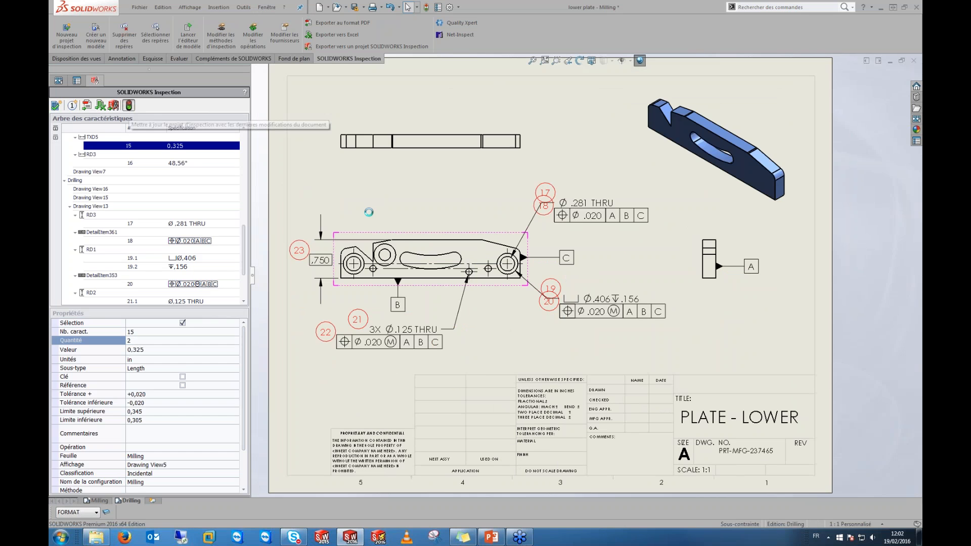
Step: Set characteristic 15's quantity to 2 and create a separate characteristic for each instance
{"action": "left_click", "coordinate": [327, 205]}
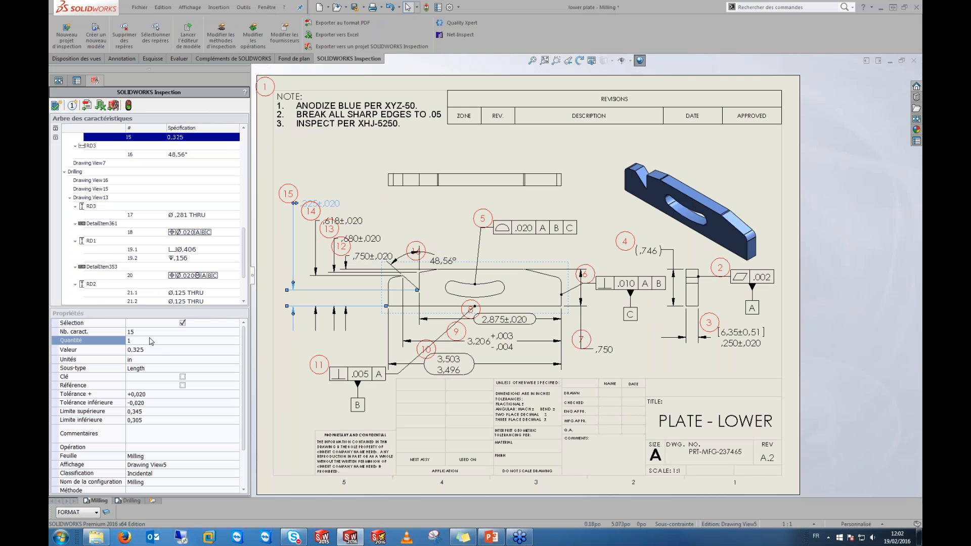
{"action": "left_click", "coordinate": [129, 341]}
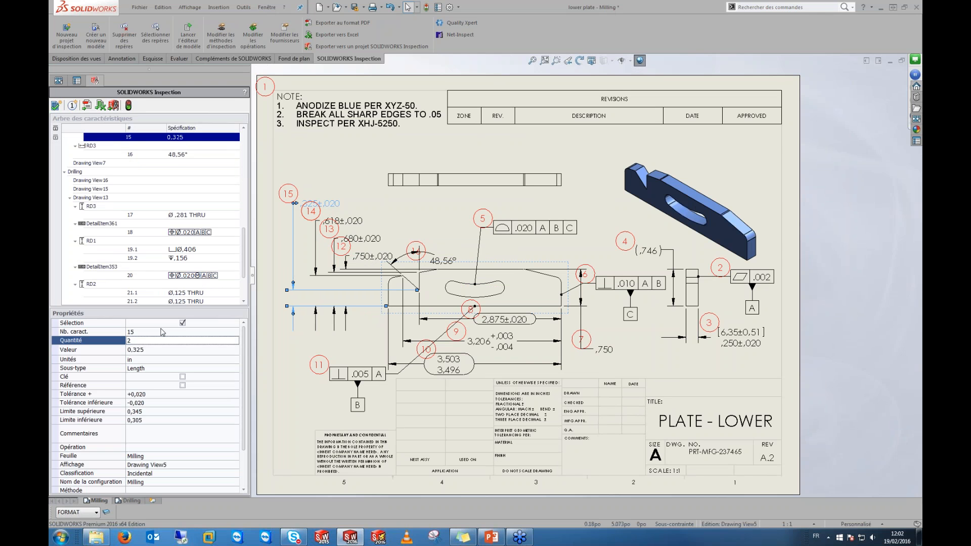
{"action": "left_click", "coordinate": [182, 138]}
{"action": "right_click", "coordinate": [179, 138]}
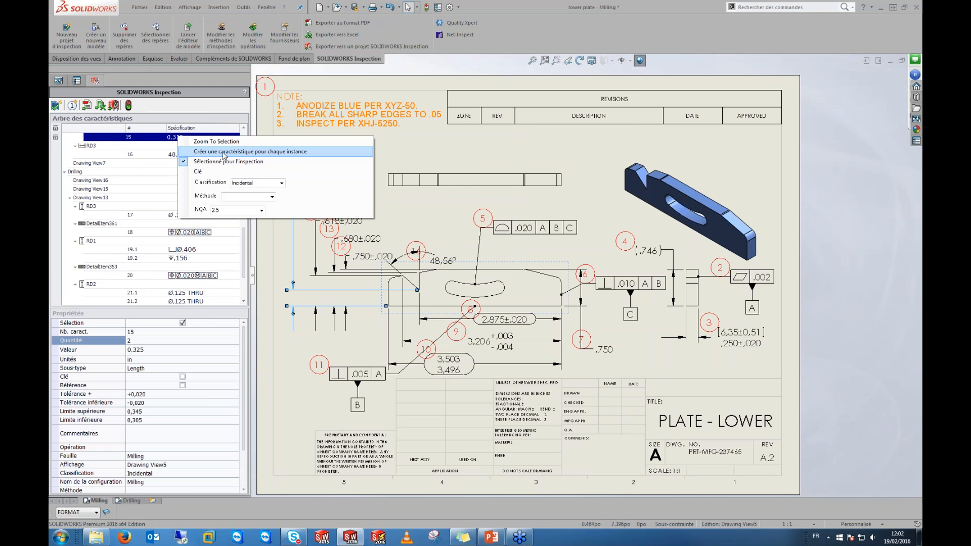
{"action": "left_click", "coordinate": [224, 152]}
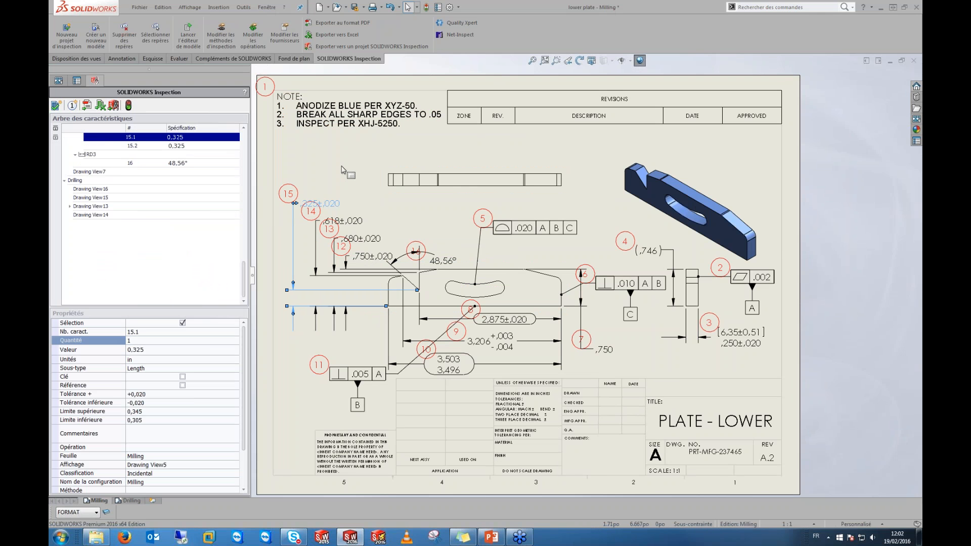
Step: Examine the properties of sub-characteristics 15.1 and 15.2, alternating between them, and clear the drawing selection
{"action": "scroll", "coordinate": [155, 178], "scroll_direction": "up", "scroll_amount": 2}
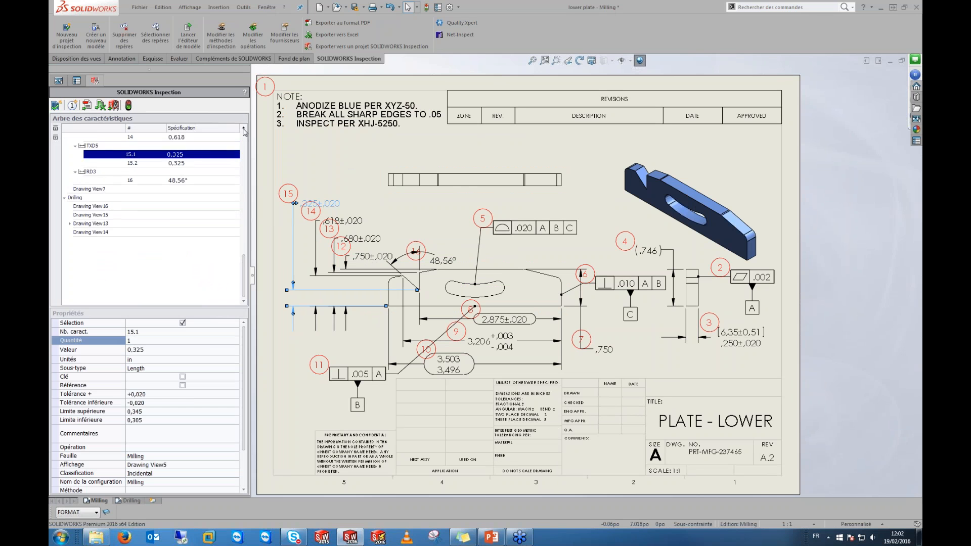
{"action": "left_click", "coordinate": [132, 197]}
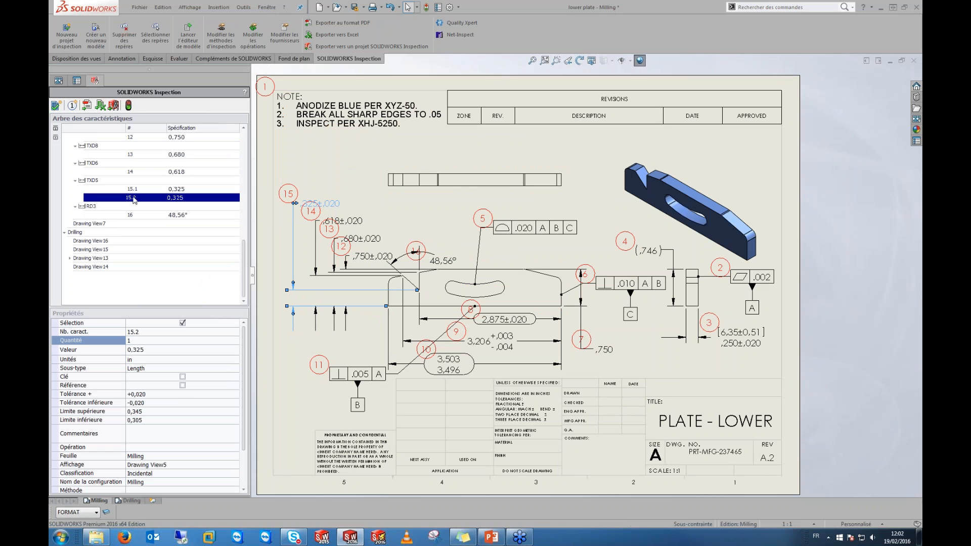
{"action": "left_click", "coordinate": [133, 189]}
{"action": "left_click", "coordinate": [132, 198]}
{"action": "left_click", "coordinate": [133, 190]}
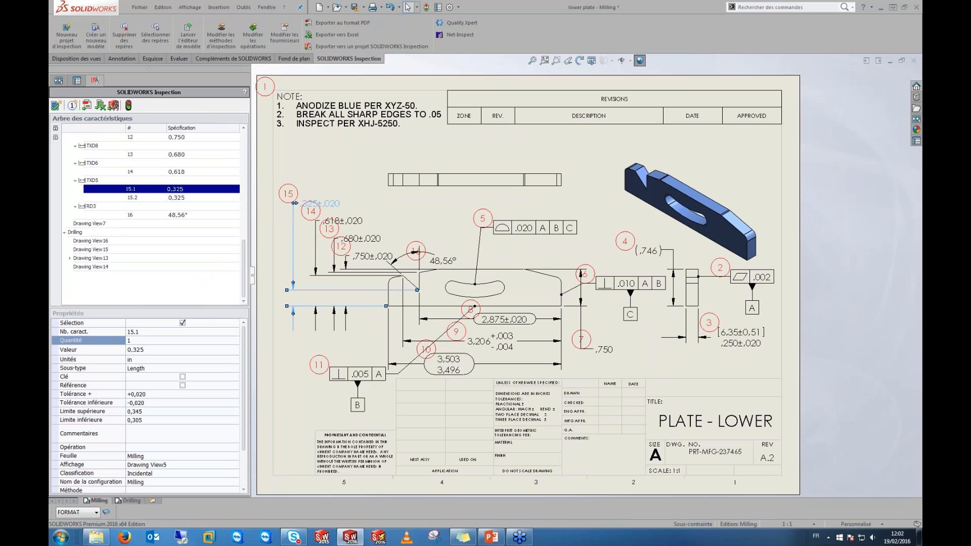
{"action": "left_click", "coordinate": [132, 197]}
{"action": "left_click", "coordinate": [132, 189]}
{"action": "left_click", "coordinate": [131, 197]}
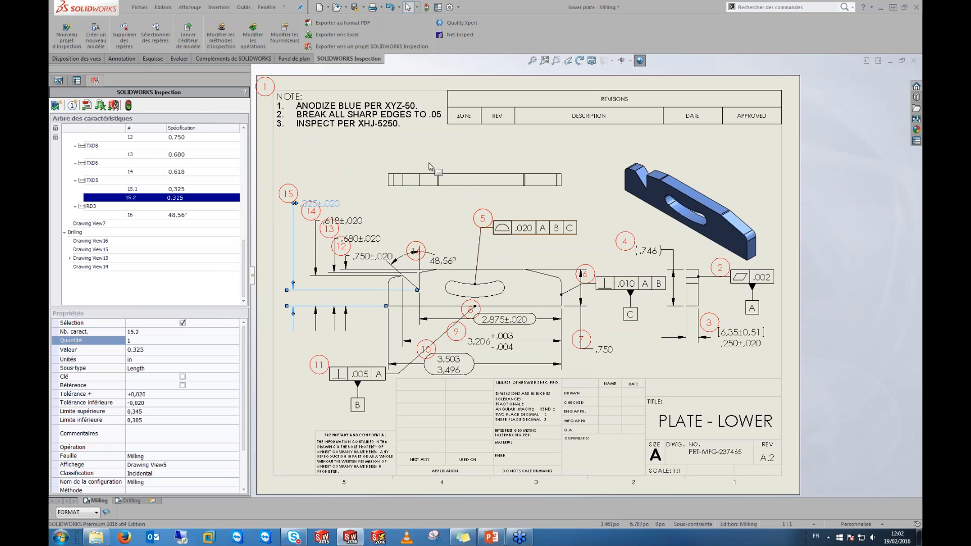
{"action": "key", "text": "Escape"}
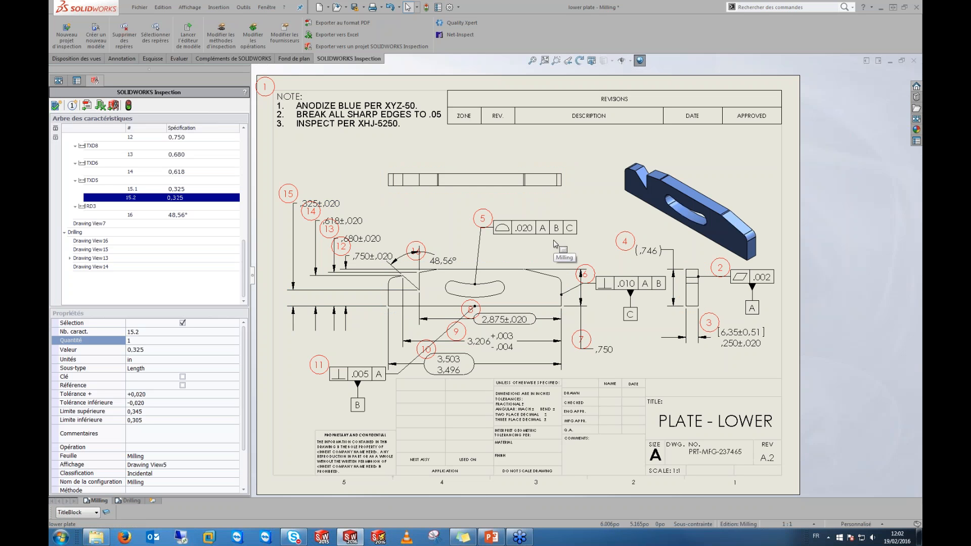
Step: Open the balloon creation settings and examine the layer choices and the available shapes for normal balloons
{"action": "left_click", "coordinate": [72, 106]}
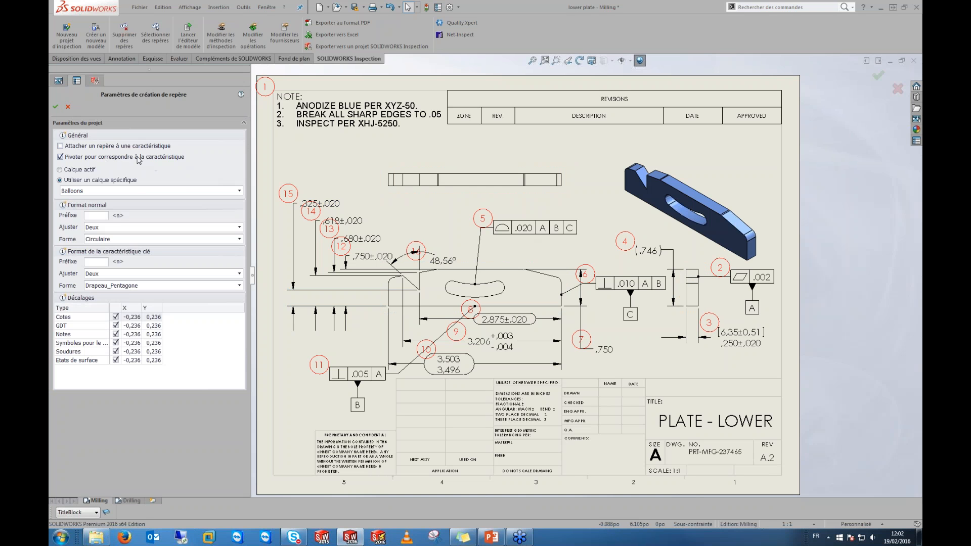
{"action": "left_click", "coordinate": [135, 191]}
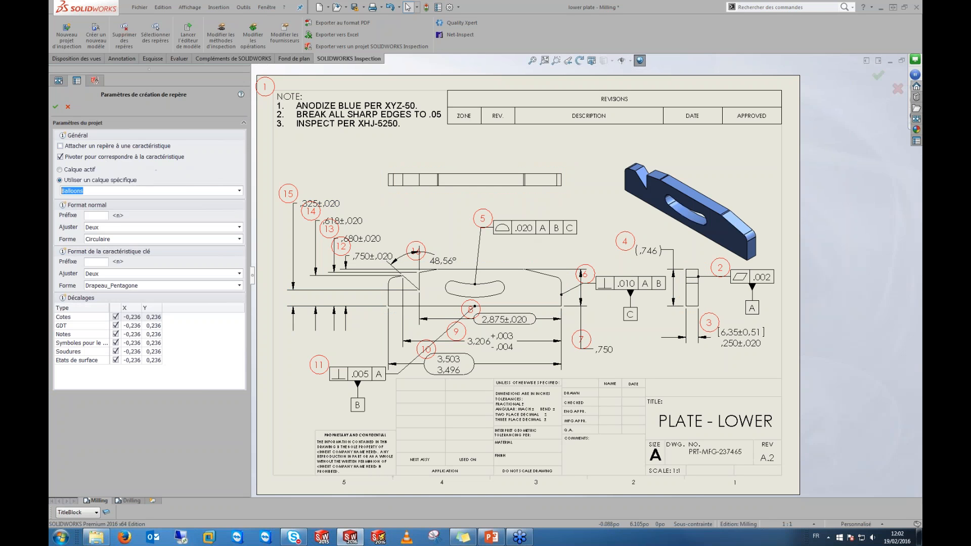
{"action": "left_click", "coordinate": [240, 191]}
{"action": "left_click", "coordinate": [225, 181]}
{"action": "left_click", "coordinate": [240, 239]}
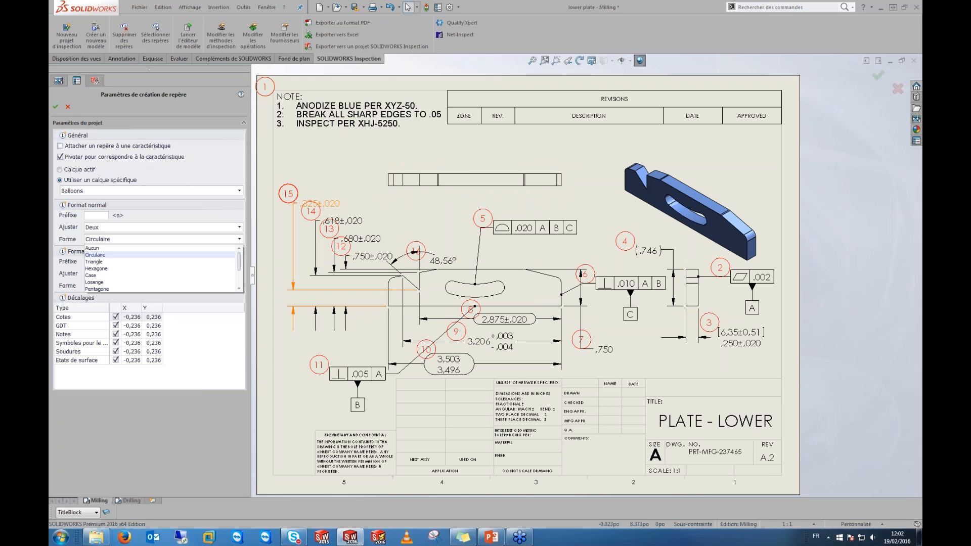
{"action": "left_click", "coordinate": [174, 217]}
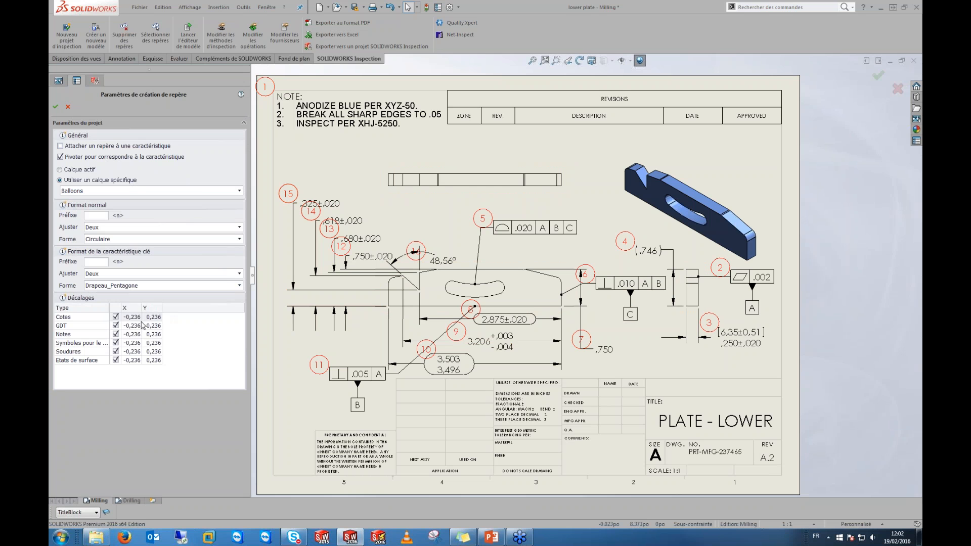
Step: Set the balloon offset for dimensions to X -0,2 and Y 0 and apply the balloon settings
{"action": "left_click", "coordinate": [147, 318]}
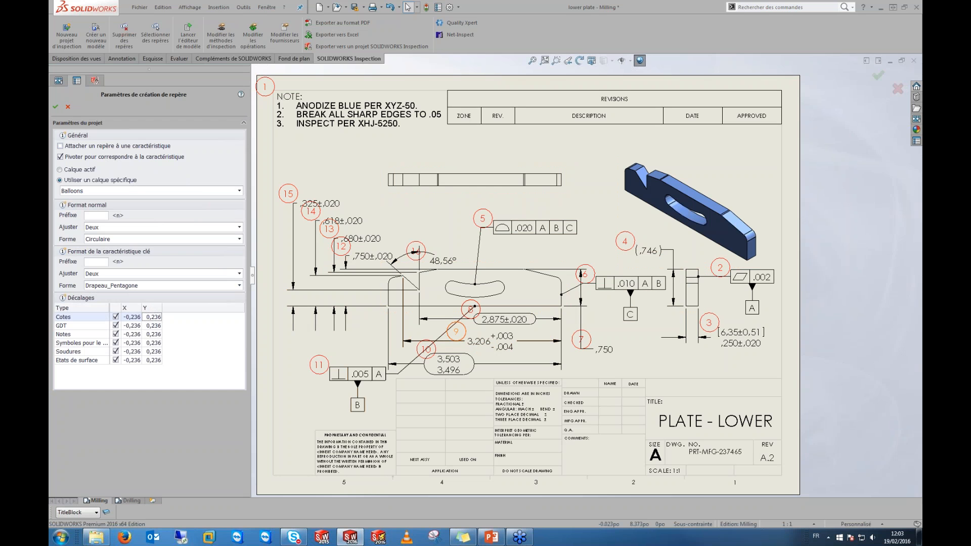
{"action": "double_click", "coordinate": [152, 317]}
{"action": "type", "text": "0"}
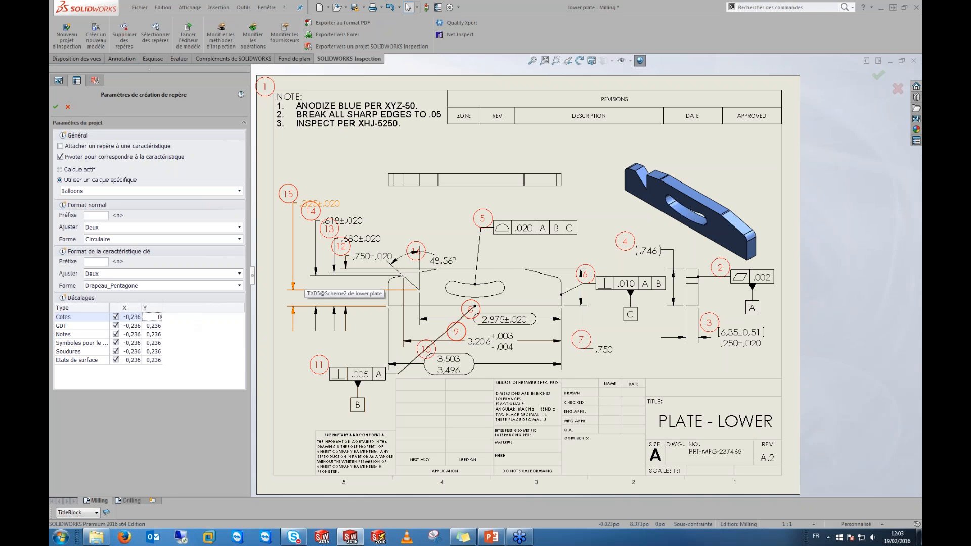
{"action": "left_click", "coordinate": [132, 318]}
{"action": "left_click_drag", "start_coordinate": [132, 317], "coordinate": [146, 317]}
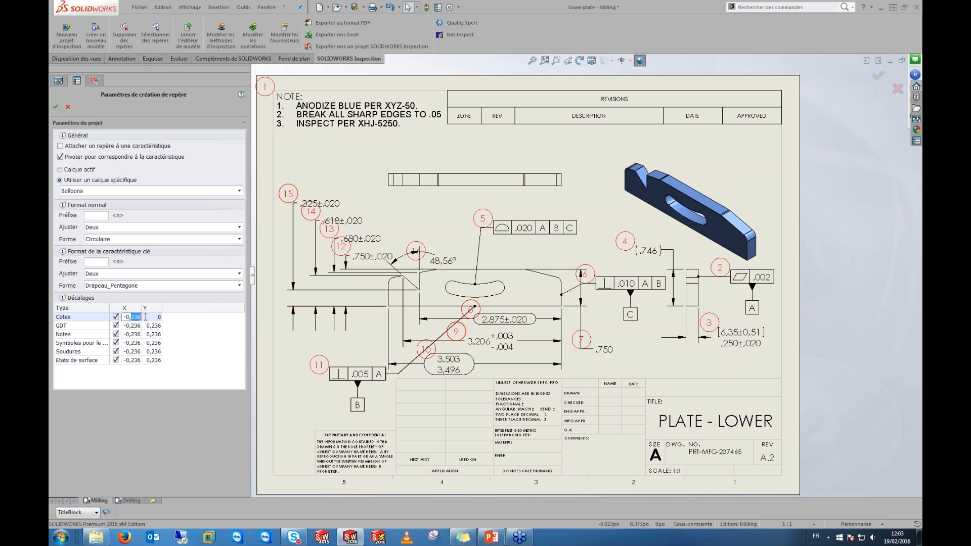
{"action": "type", "text": "2"}
{"action": "left_click", "coordinate": [154, 335]}
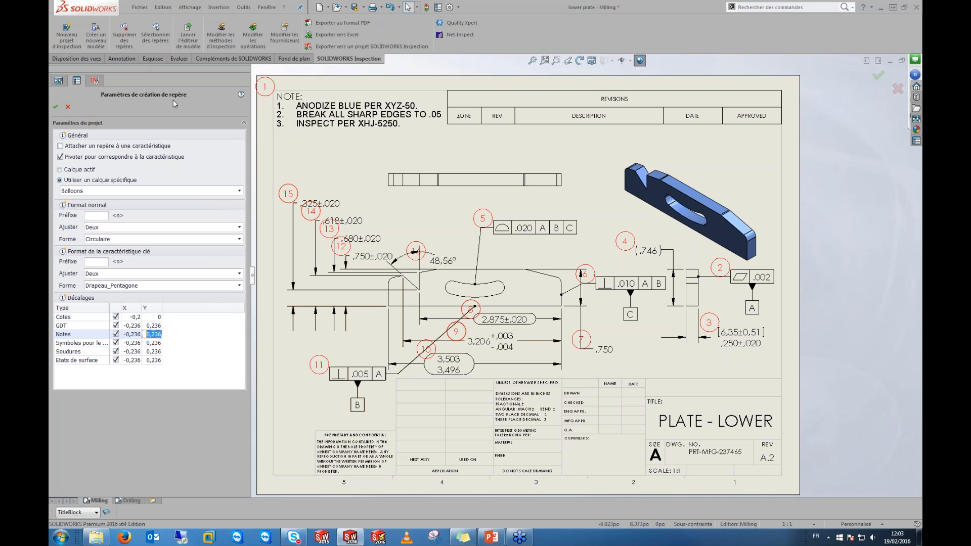
{"action": "left_click", "coordinate": [55, 106]}
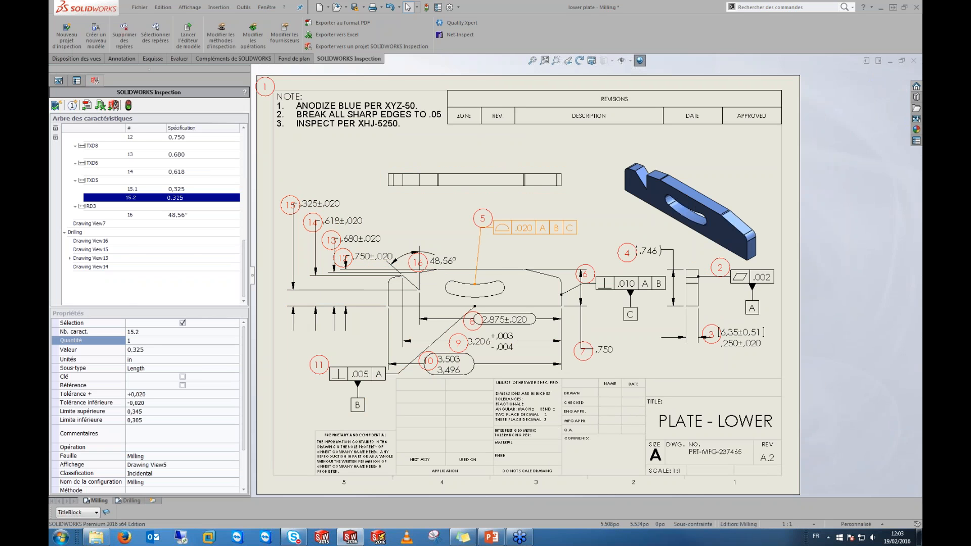
Step: Move the .020 profile tolerance frame beside balloon 5 slightly up and to the right on the drawing
{"action": "mouse_move", "coordinate": [535, 229]}
{"action": "left_mouse_down"}
{"action": "mouse_move", "coordinate": [545, 230]}
{"action": "mouse_move", "coordinate": [531, 225]}
{"action": "left_mouse_up"}
{"action": "left_click", "coordinate": [512, 236]}
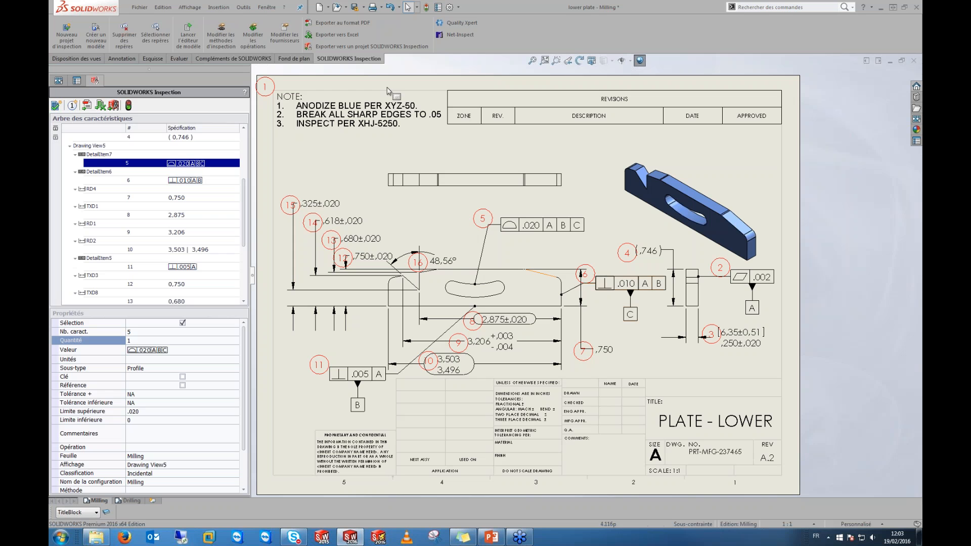
Step: Add a radius dimension to the rounded upper-right corner of the plate's front view, placing its text above the corner
{"action": "left_click", "coordinate": [152, 58]}
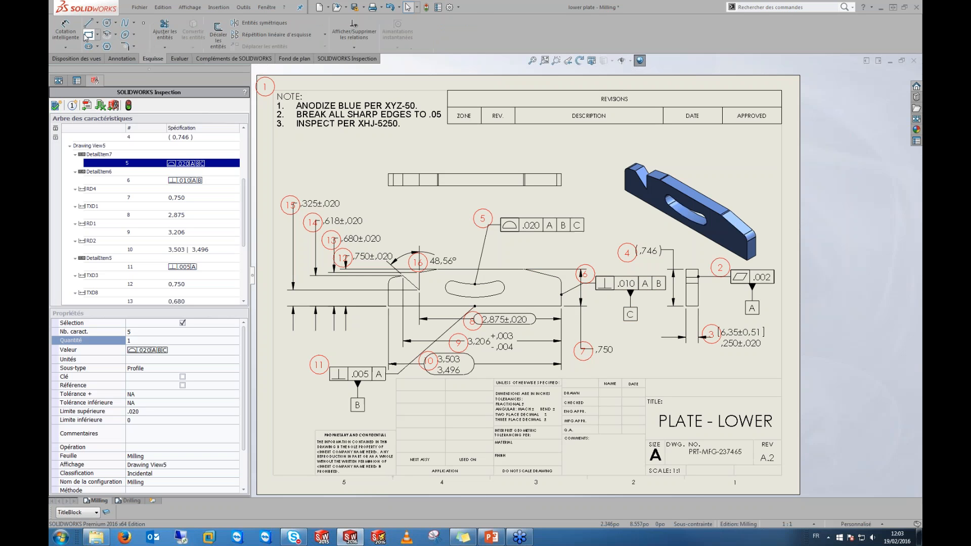
{"action": "left_click", "coordinate": [66, 31]}
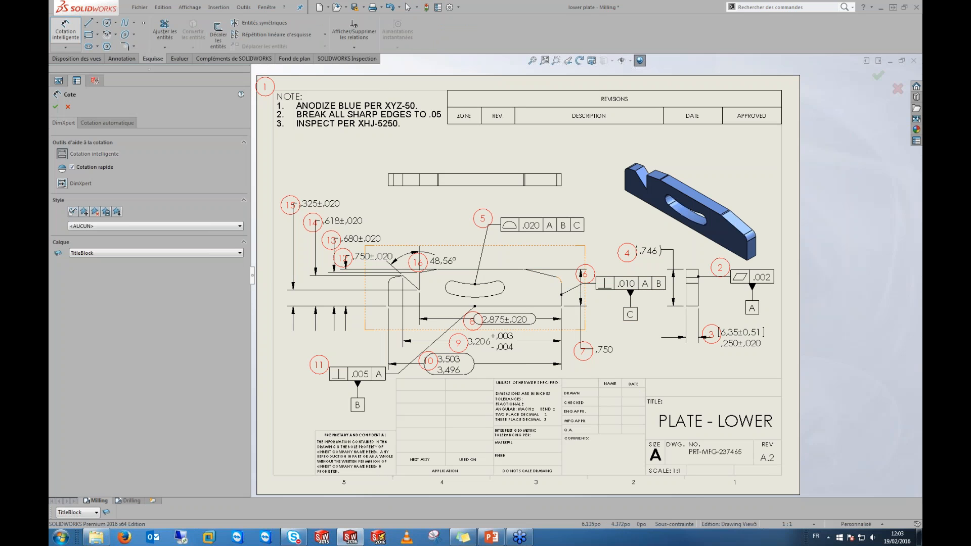
{"action": "left_click", "coordinate": [556, 280]}
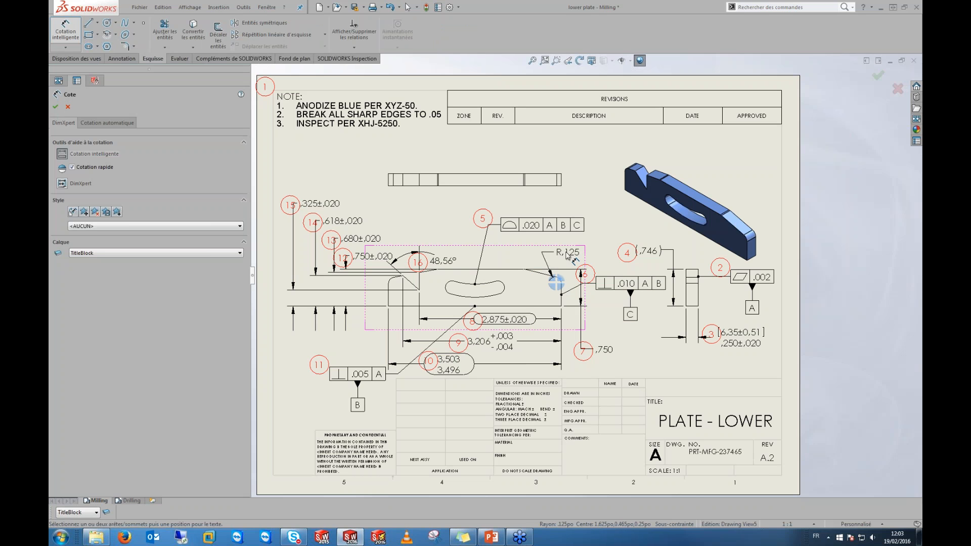
{"action": "left_click", "coordinate": [568, 255]}
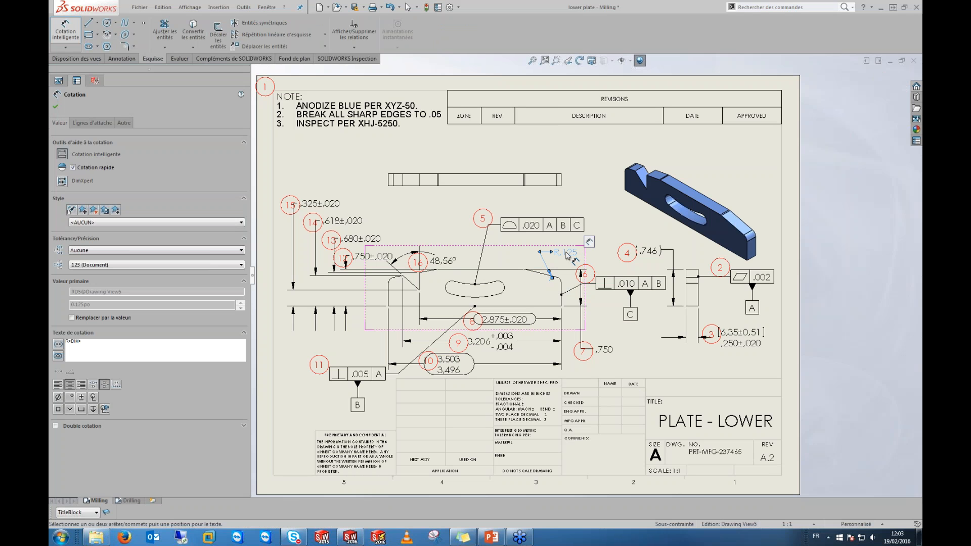
{"action": "left_click", "coordinate": [55, 107]}
Step: Update the inspection project to include the added radius dimension and enlarge the characteristics tree area
{"action": "scroll", "coordinate": [247, 182], "scroll_direction": "down", "scroll_amount": 5}
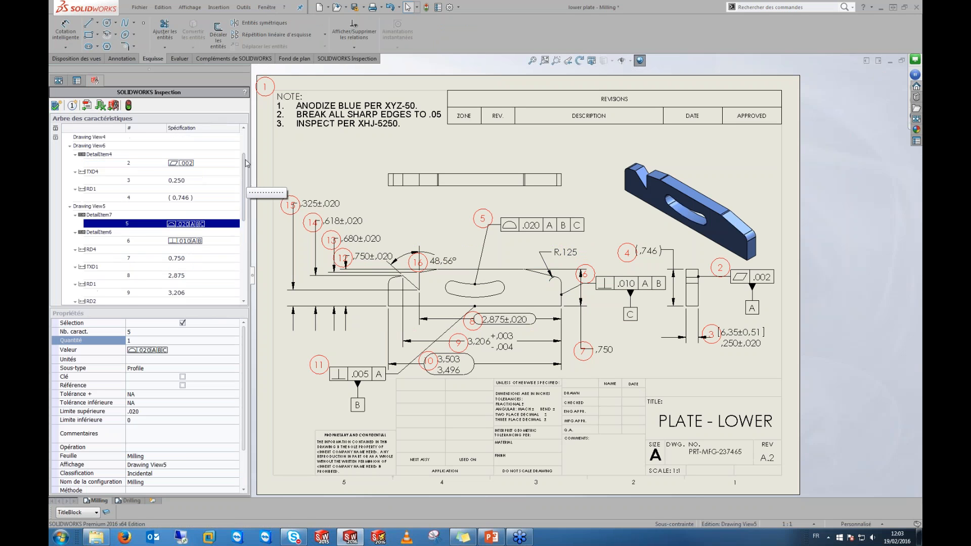
{"action": "left_click_drag", "start_coordinate": [249, 262], "coordinate": [246, 163]}
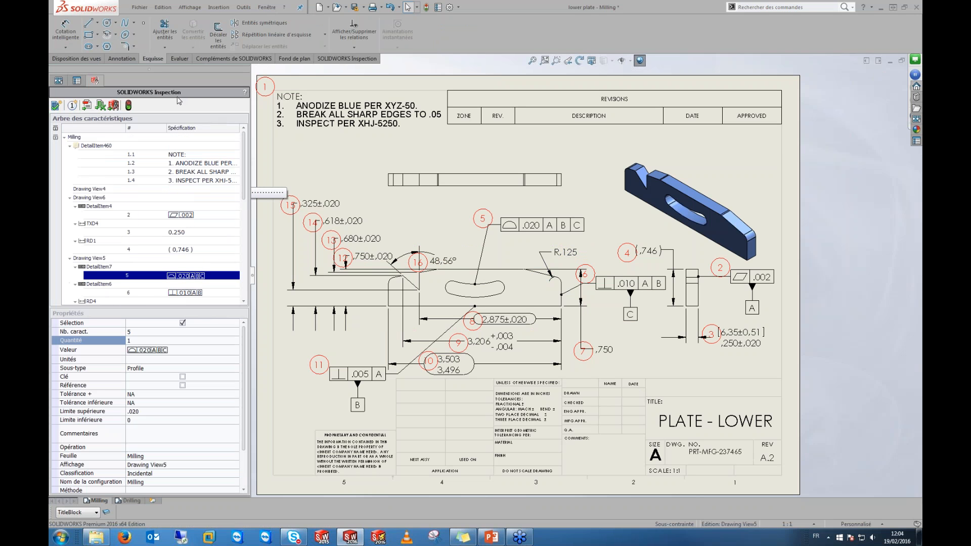
{"action": "left_click", "coordinate": [127, 107]}
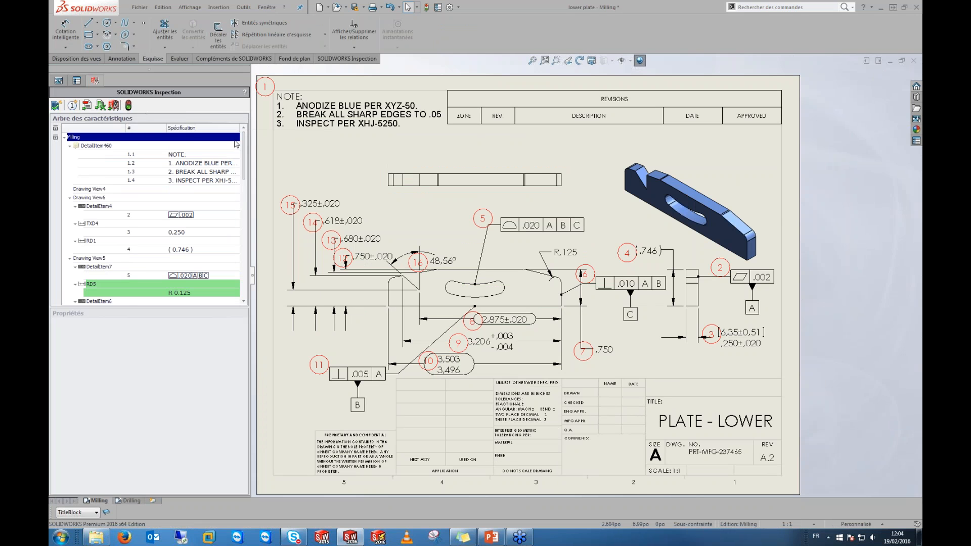
{"action": "mouse_move", "coordinate": [244, 142]}
{"action": "left_mouse_down"}
{"action": "mouse_move", "coordinate": [244, 173]}
{"action": "mouse_move", "coordinate": [243, 140]}
{"action": "left_mouse_up"}
{"action": "left_click_drag", "start_coordinate": [218, 351], "coordinate": [217, 394]}
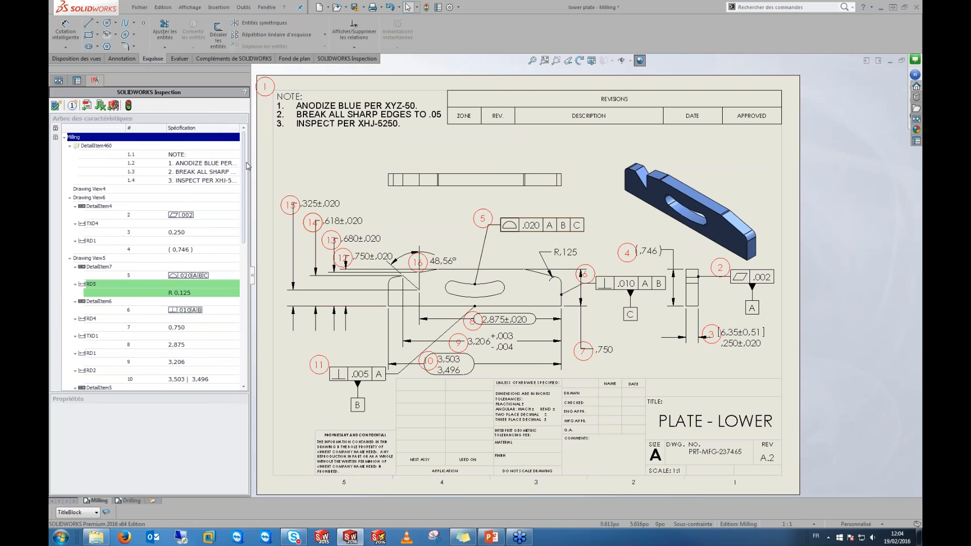
Step: Accept the annotation change for the new R 0,125 dimension so it becomes a numbered characteristic, and select that characteristic
{"action": "mouse_move", "coordinate": [244, 159]}
{"action": "left_mouse_down"}
{"action": "mouse_move", "coordinate": [244, 291]}
{"action": "mouse_move", "coordinate": [250, 164]}
{"action": "mouse_move", "coordinate": [249, 194]}
{"action": "left_mouse_up"}
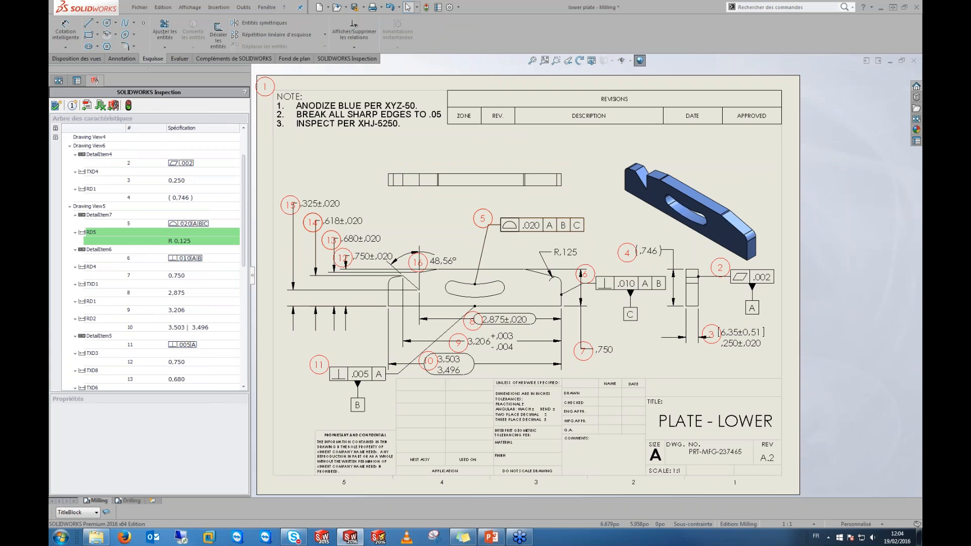
{"action": "right_click", "coordinate": [147, 233]}
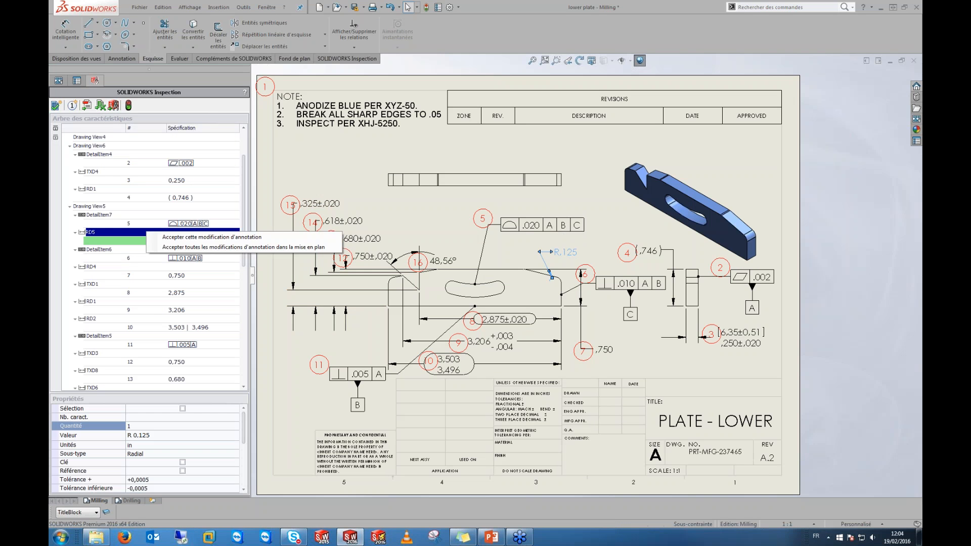
{"action": "left_click", "coordinate": [203, 237]}
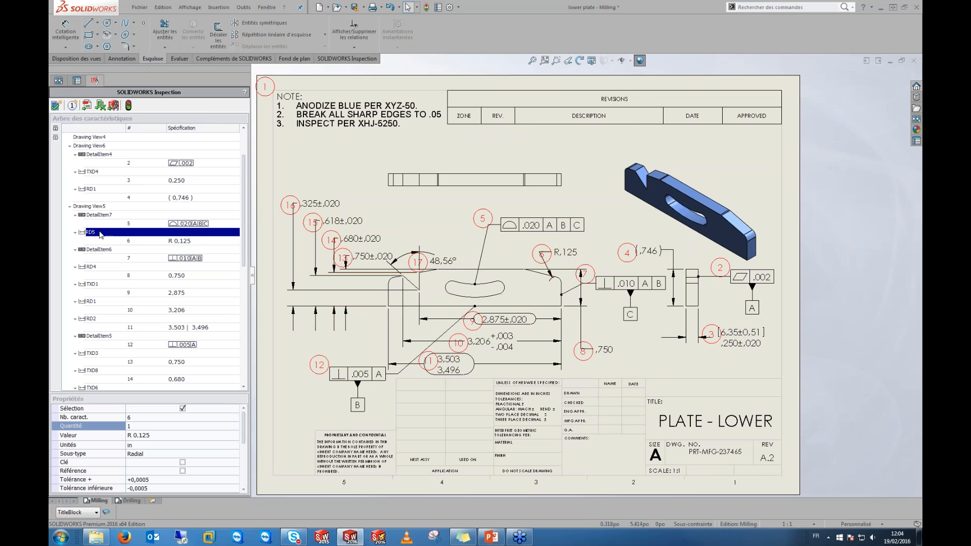
{"action": "left_click", "coordinate": [200, 242]}
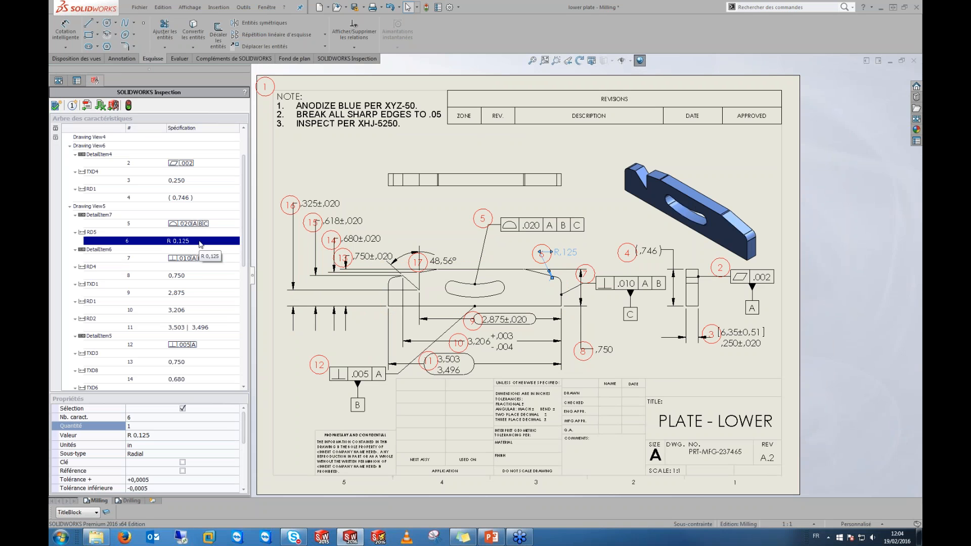
Step: Accept the annotation change for characteristic 16.2, the second 0,325 entry flagged in the Milling sheet
{"action": "scroll", "coordinate": [245, 237], "scroll_direction": "down", "scroll_amount": 6}
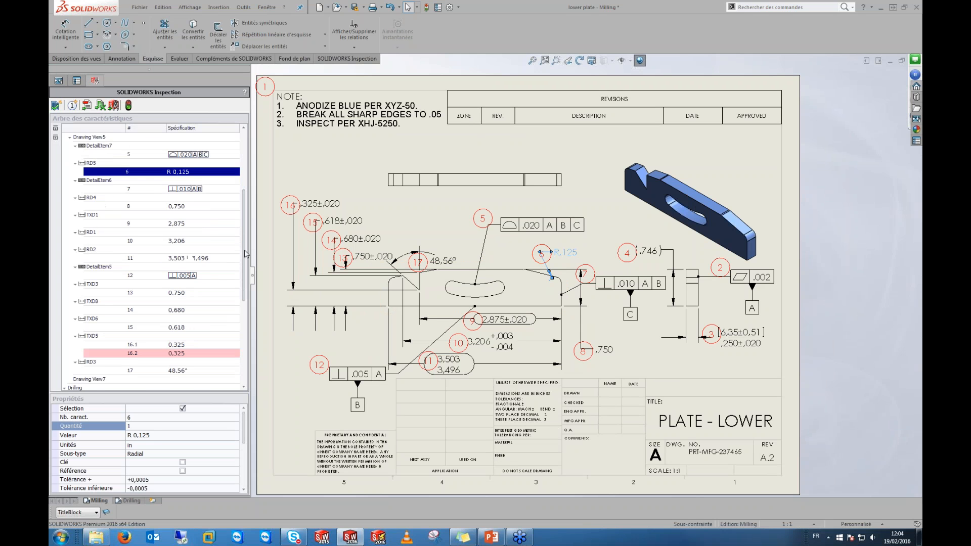
{"action": "scroll", "coordinate": [249, 271], "scroll_direction": "down", "scroll_amount": 1}
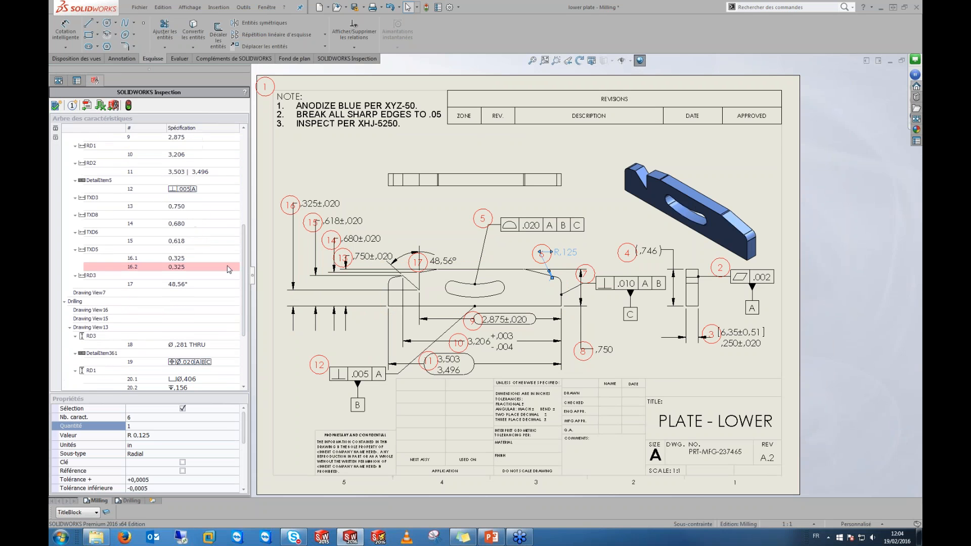
{"action": "left_click", "coordinate": [230, 266]}
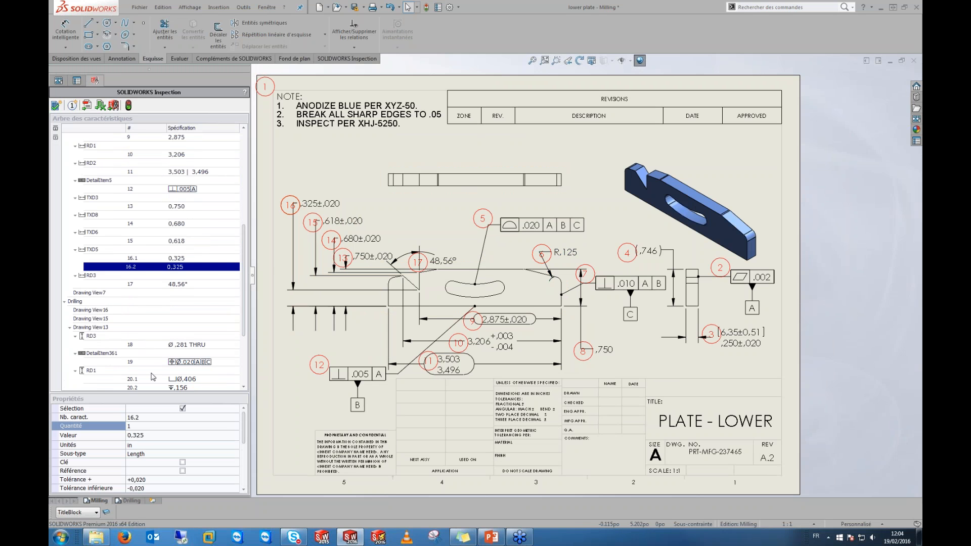
{"action": "right_click", "coordinate": [167, 270]}
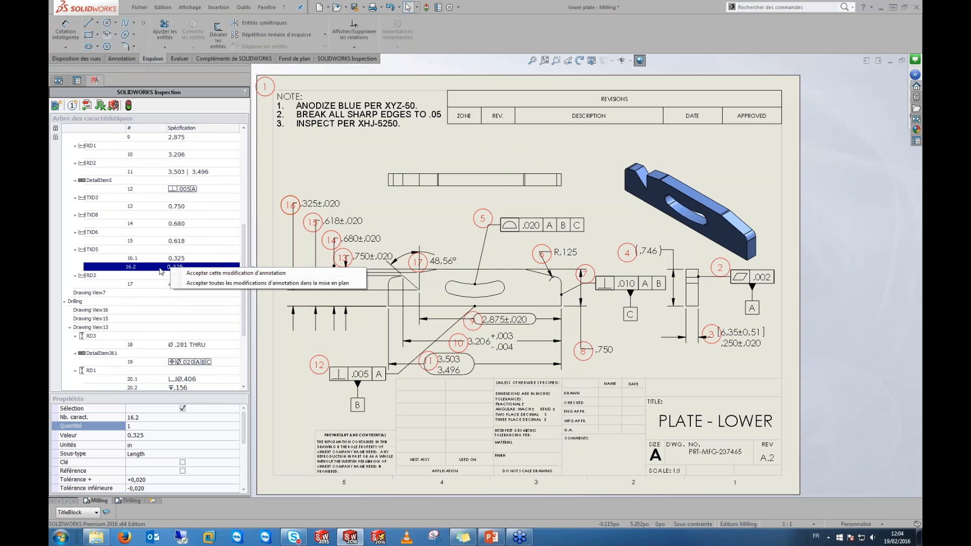
{"action": "left_click", "coordinate": [201, 274]}
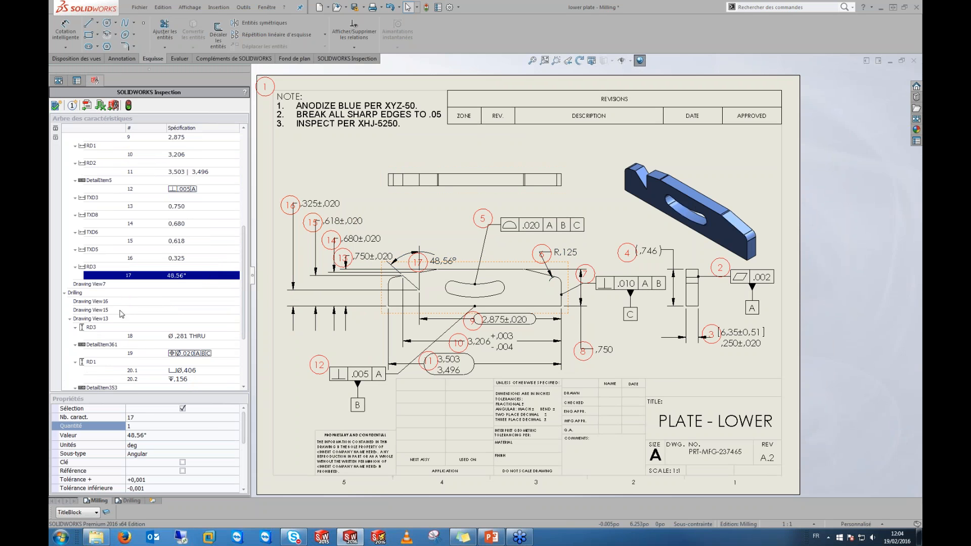
{"action": "scroll", "coordinate": [245, 344], "scroll_direction": "down", "scroll_amount": 2}
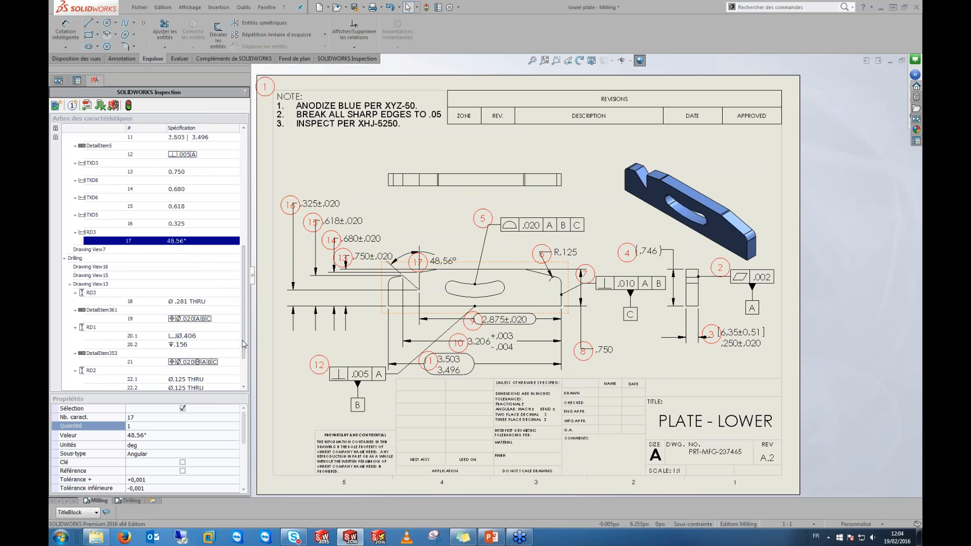
{"action": "left_click_drag", "start_coordinate": [244, 344], "coordinate": [244, 263]}
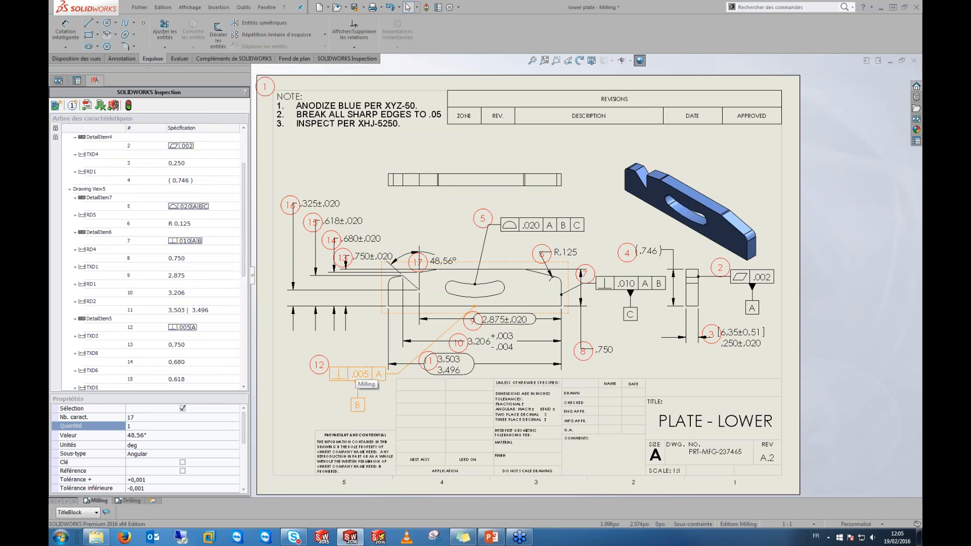
Step: Hide and show the Balloons layer repeatedly in the drawing's layer properties, leave it visible, and confirm
{"action": "left_click", "coordinate": [105, 512]}
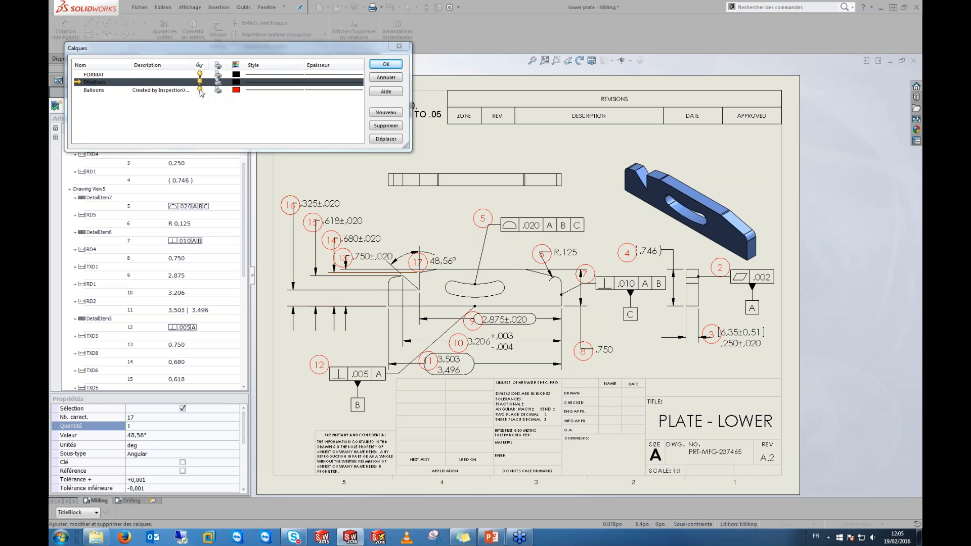
{"action": "left_click", "coordinate": [166, 91]}
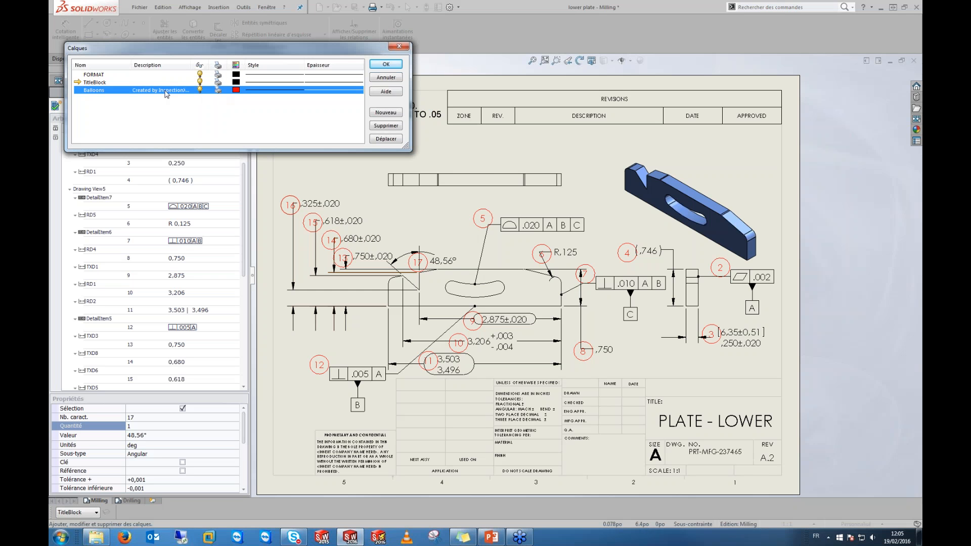
{"action": "left_click", "coordinate": [199, 90]}
{"action": "left_click", "coordinate": [200, 90]}
{"action": "left_click", "coordinate": [200, 90]}
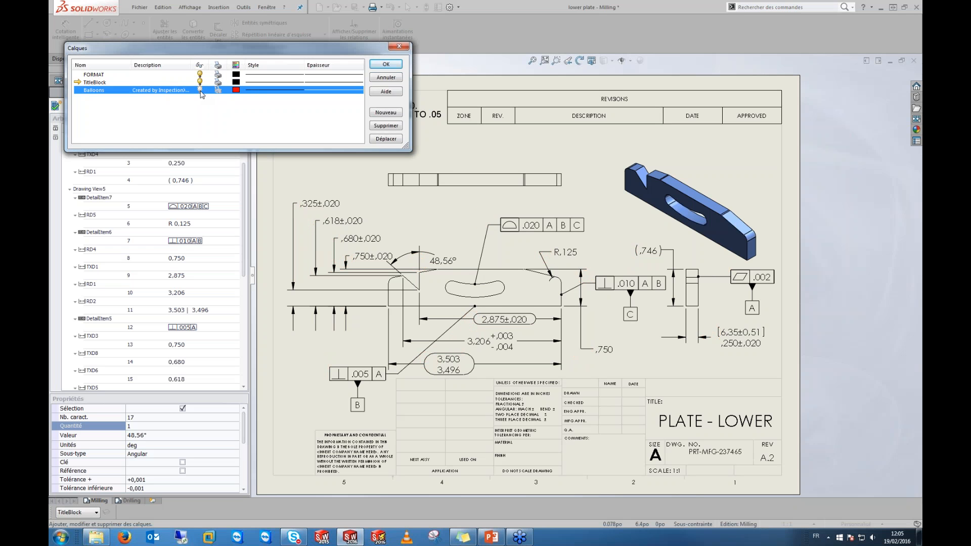
{"action": "left_click", "coordinate": [200, 90]}
{"action": "left_click", "coordinate": [199, 90]}
{"action": "left_click", "coordinate": [200, 90]}
{"action": "left_click", "coordinate": [200, 90]}
{"action": "left_click", "coordinate": [200, 90]}
{"action": "left_click", "coordinate": [200, 90]}
{"action": "left_click", "coordinate": [200, 90]}
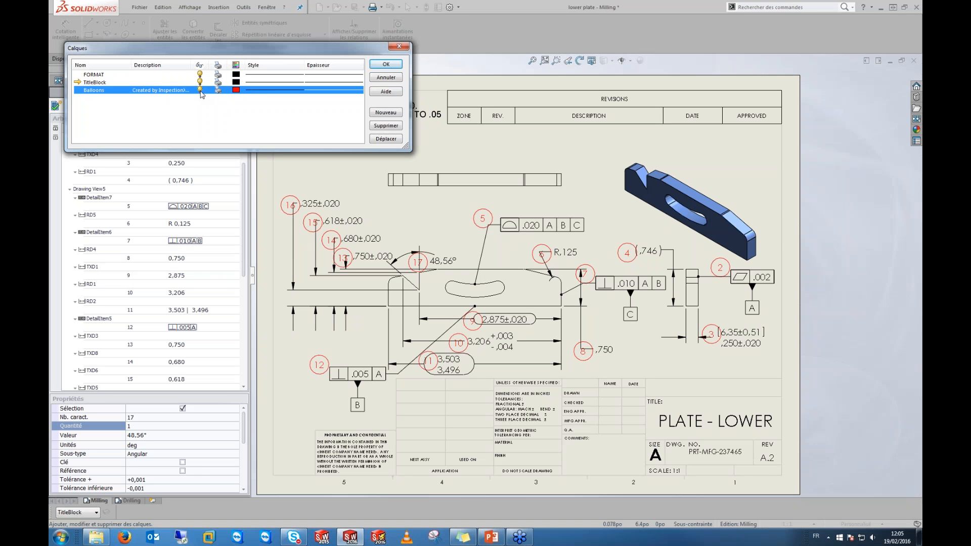
{"action": "left_click", "coordinate": [200, 90]}
{"action": "left_click", "coordinate": [199, 90]}
{"action": "left_click", "coordinate": [200, 90]}
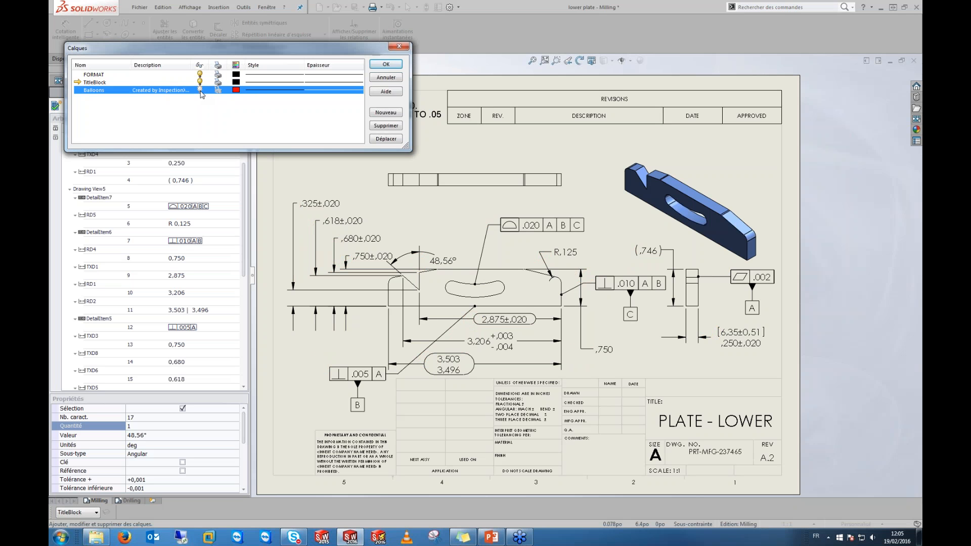
{"action": "left_click", "coordinate": [200, 90]}
{"action": "left_click", "coordinate": [200, 90]}
{"action": "left_click", "coordinate": [200, 90]}
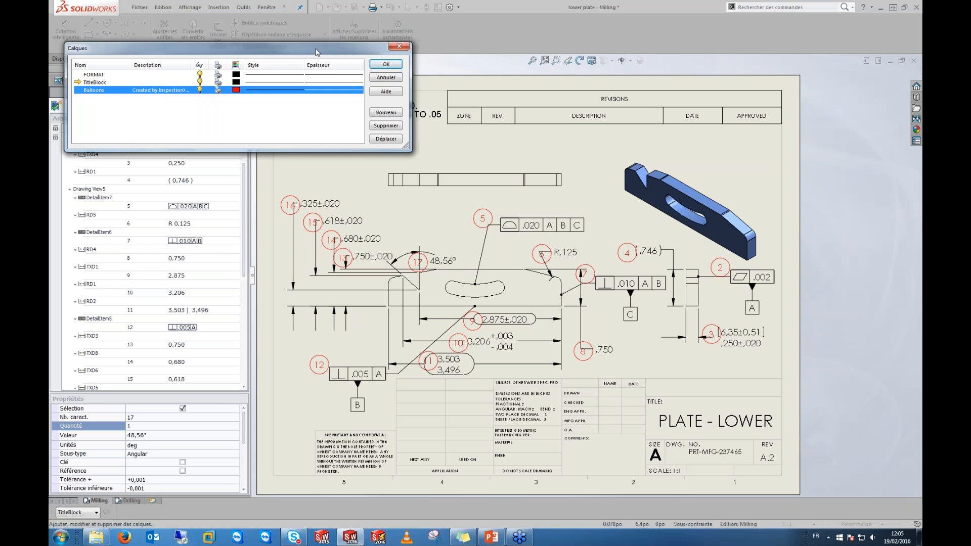
{"action": "left_click", "coordinate": [386, 64]}
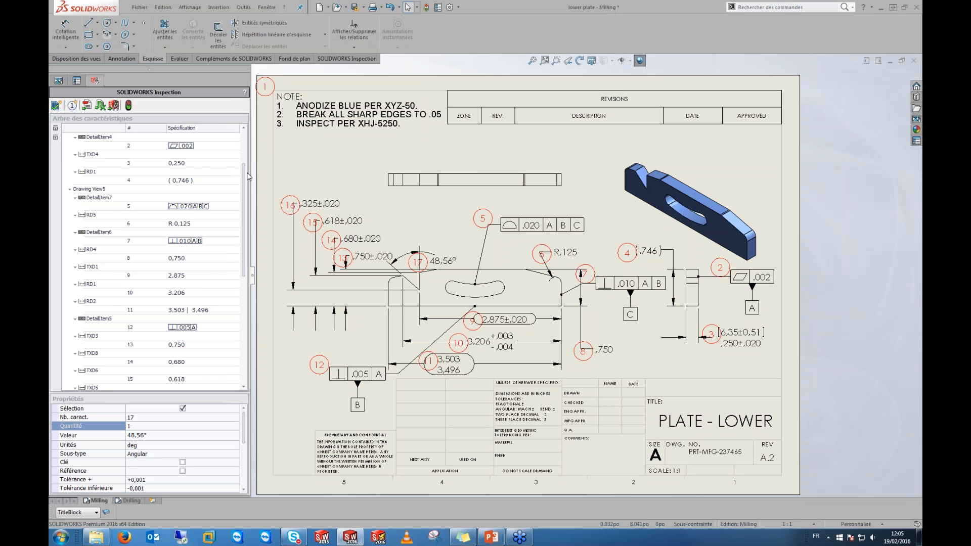
Step: Export the ballooned drawing as lower plate.pdf in the Add-In folder, and close the resulting PDF
{"action": "left_click_drag", "start_coordinate": [247, 174], "coordinate": [247, 146]}
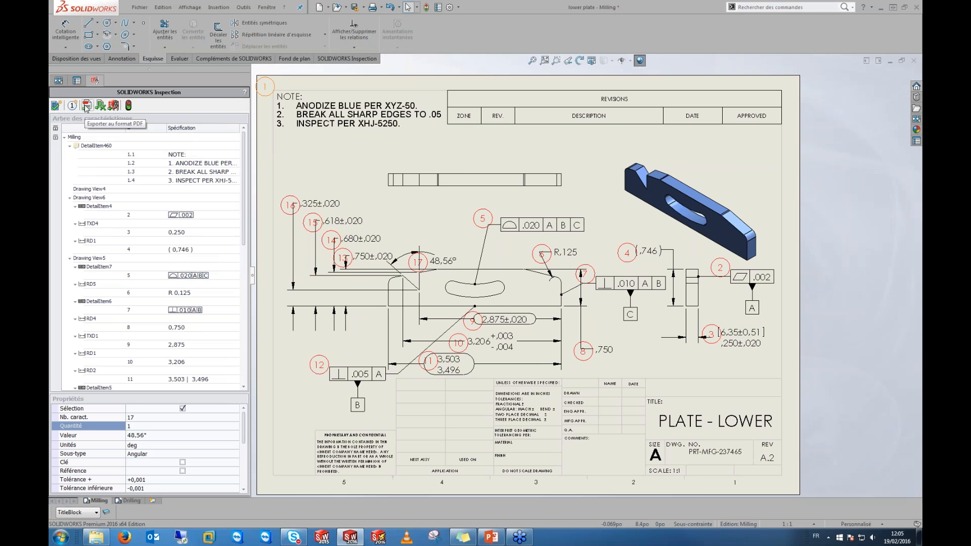
{"action": "left_click", "coordinate": [87, 107]}
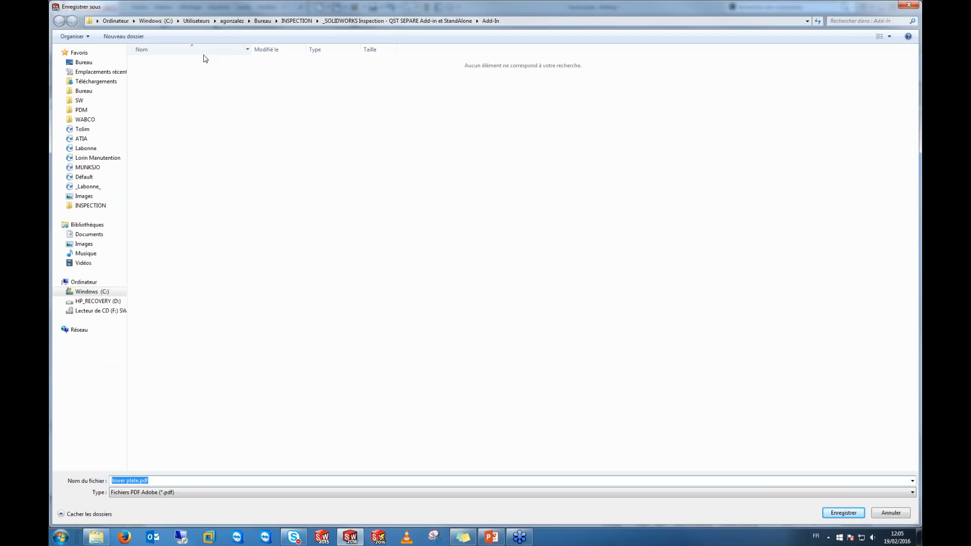
{"action": "left_click", "coordinate": [843, 512]}
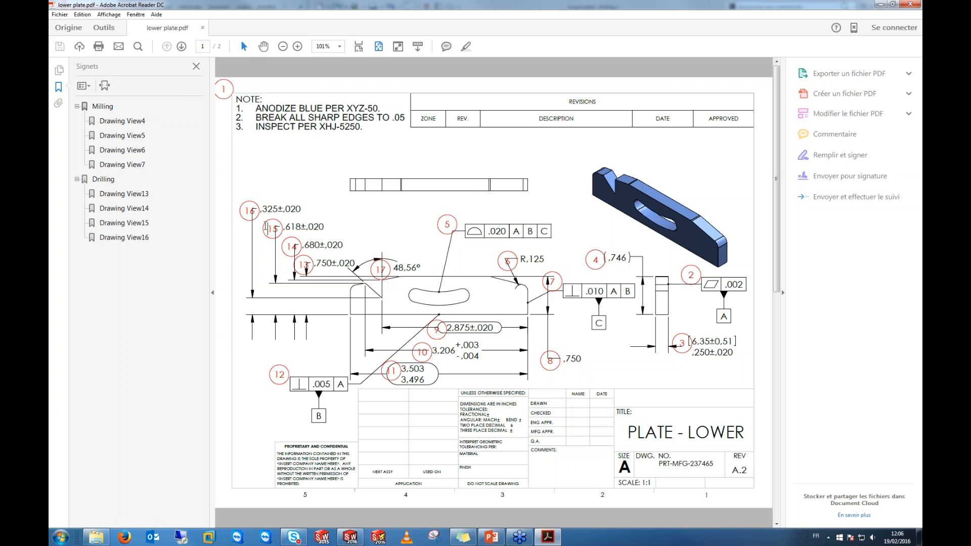
{"action": "left_click", "coordinate": [904, 5]}
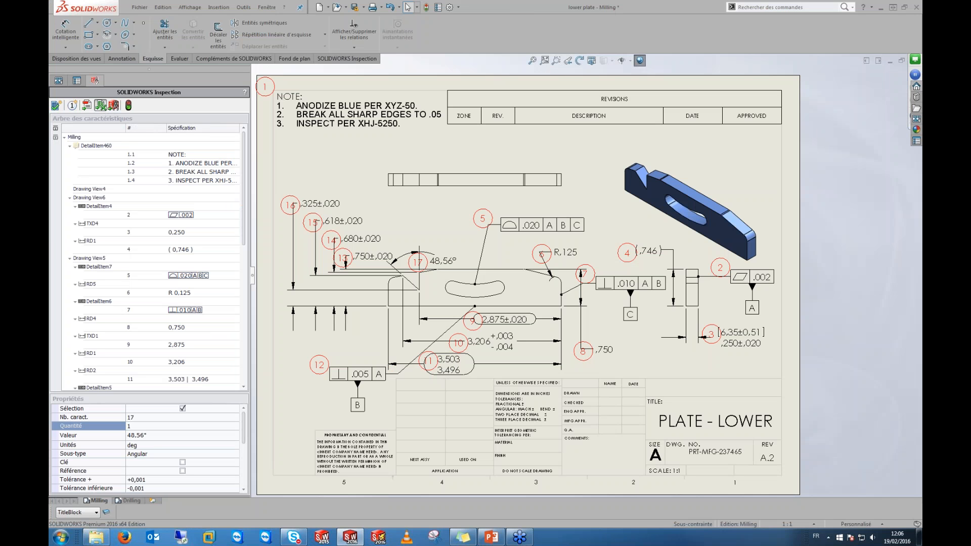
{"action": "left_click", "coordinate": [100, 106]}
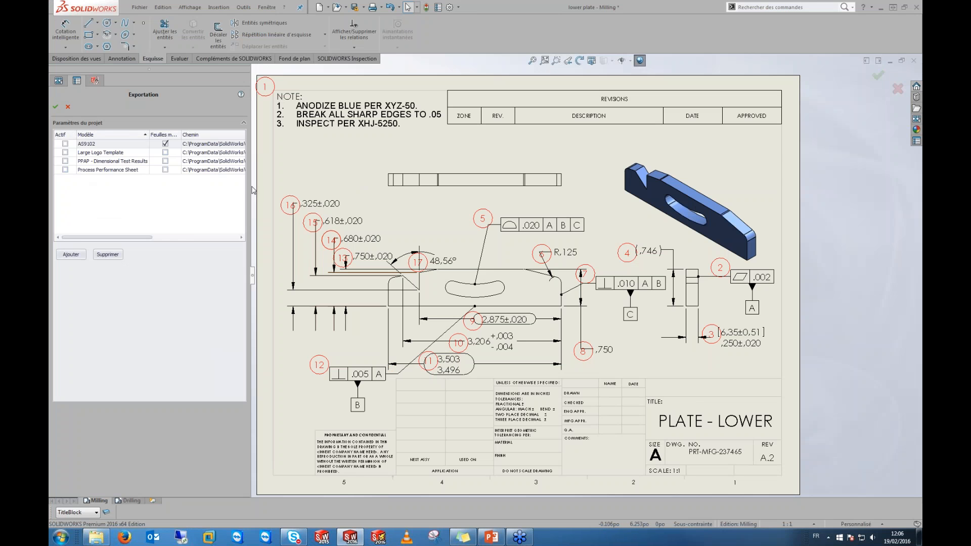
{"action": "left_click_drag", "start_coordinate": [252, 184], "coordinate": [273, 185]}
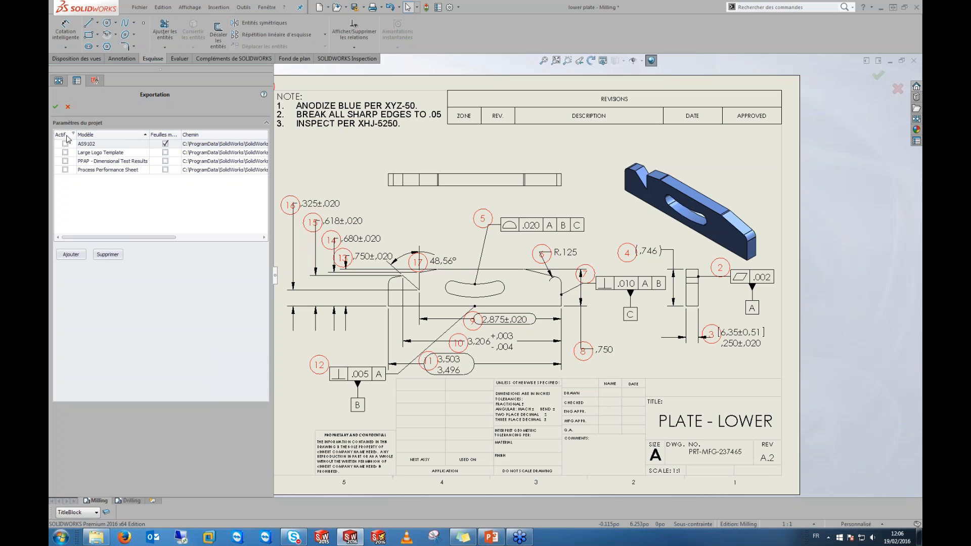
{"action": "left_click", "coordinate": [55, 108]}
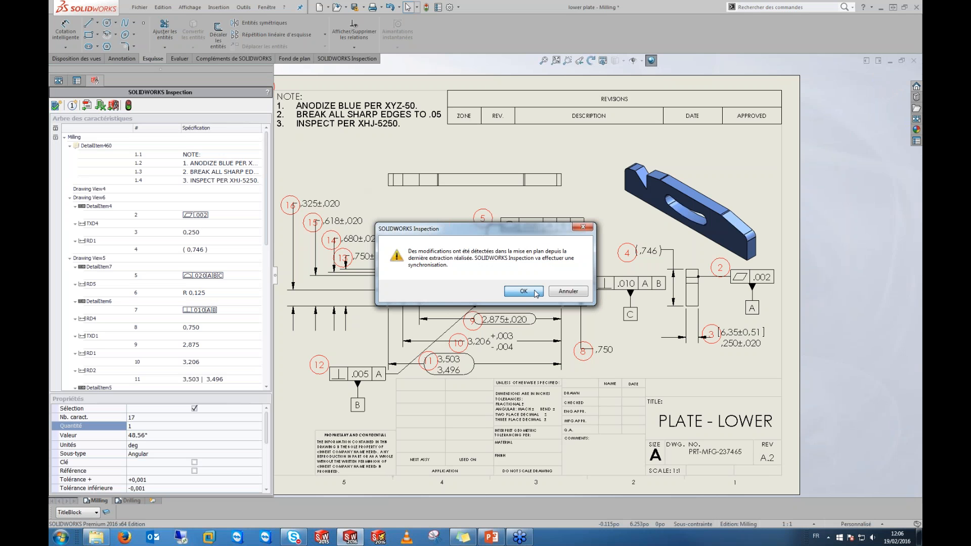
Step: Synchronize the inspection project with the drawing and export the inspection report using the AS9102 template
{"action": "left_click", "coordinate": [536, 292]}
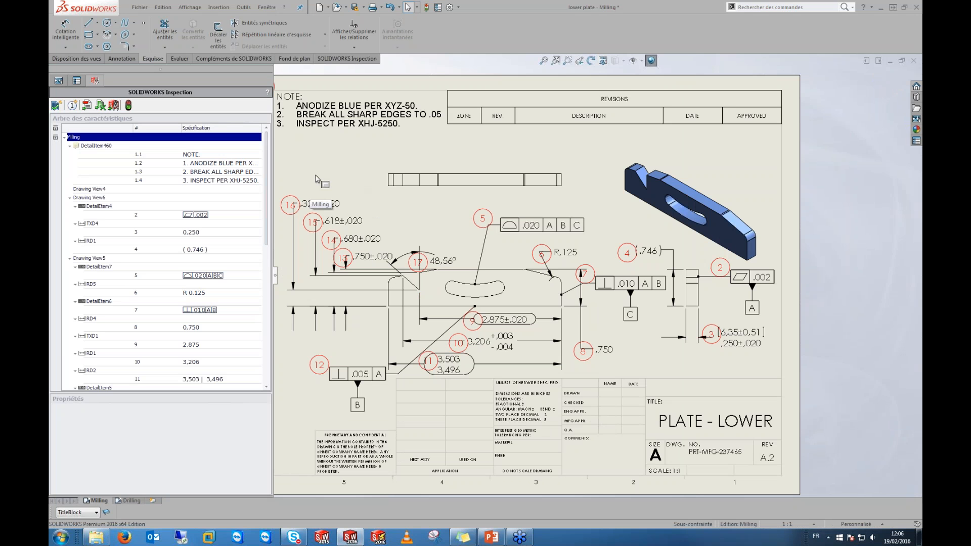
{"action": "left_click", "coordinate": [114, 105]}
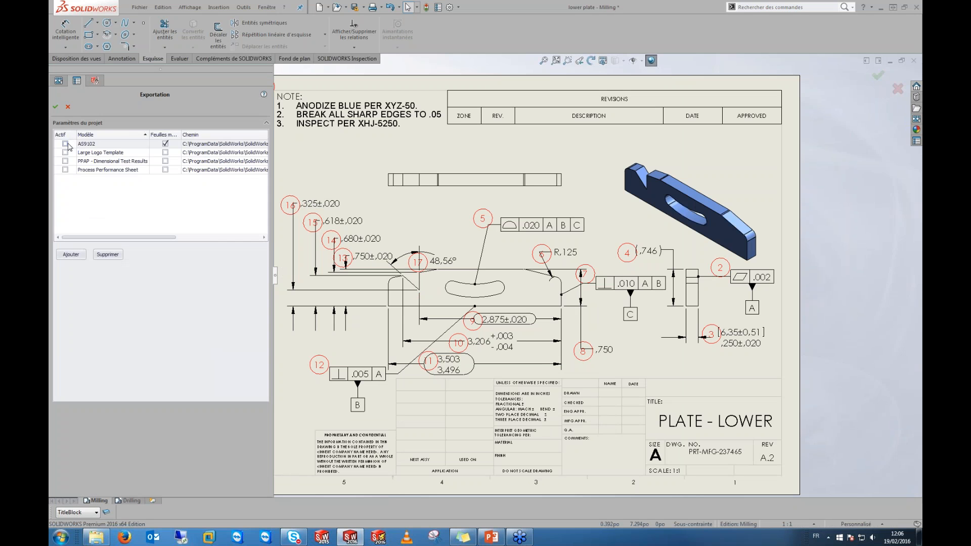
{"action": "left_click", "coordinate": [65, 144]}
{"action": "left_click", "coordinate": [55, 107]}
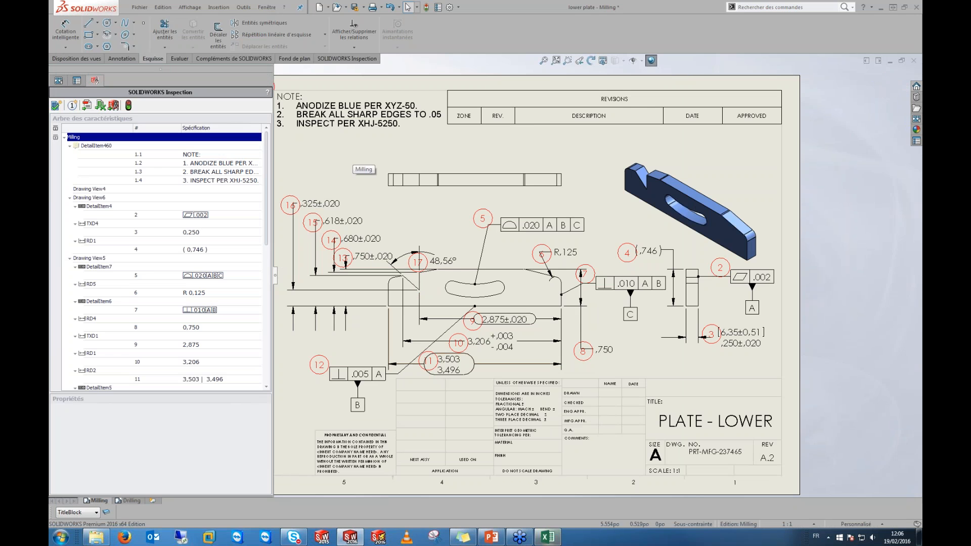
Step: Switch to the exported report in Excel and enter 0,13 as the result for characteristic 6, the R 0,125 radius, on Form3
{"action": "left_click", "coordinate": [548, 537]}
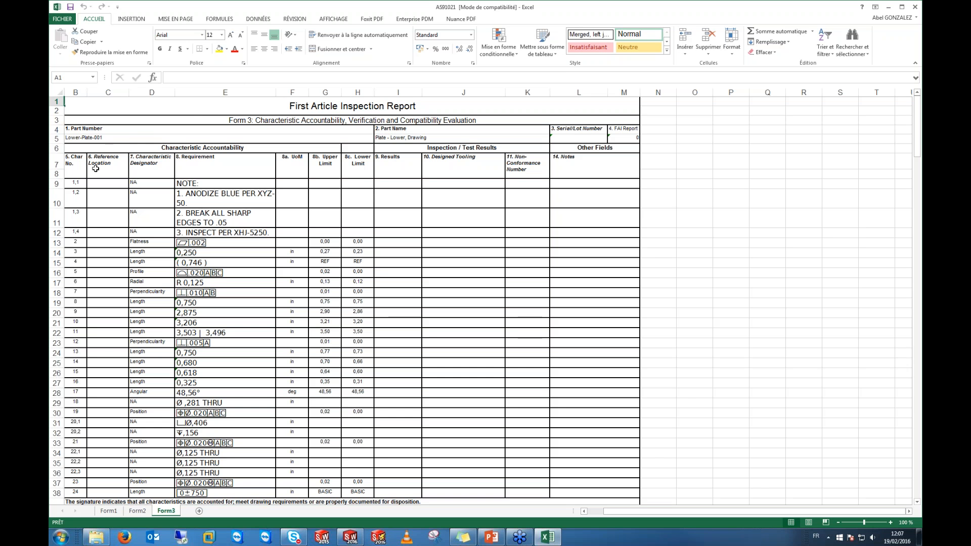
{"action": "left_click", "coordinate": [327, 244]}
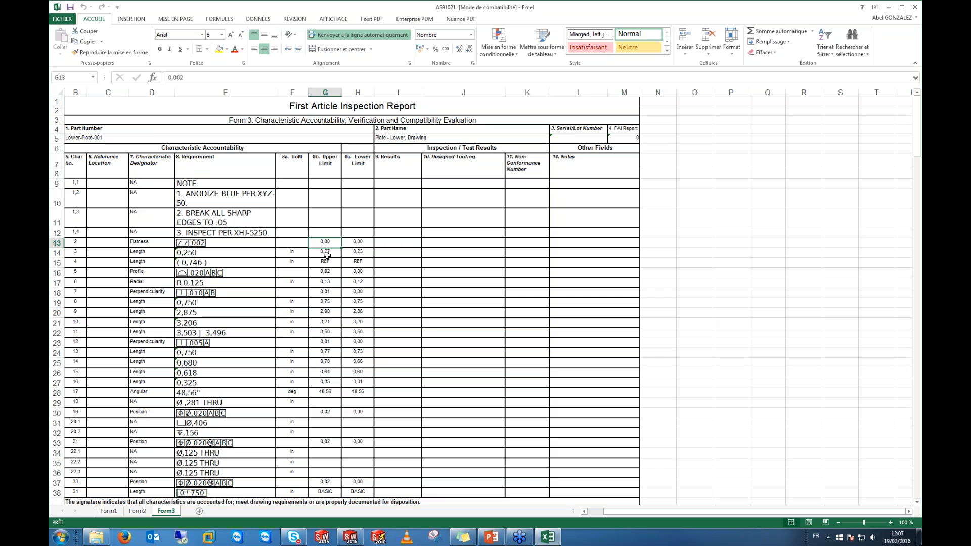
{"action": "left_click", "coordinate": [325, 282]}
{"action": "left_click", "coordinate": [356, 280]}
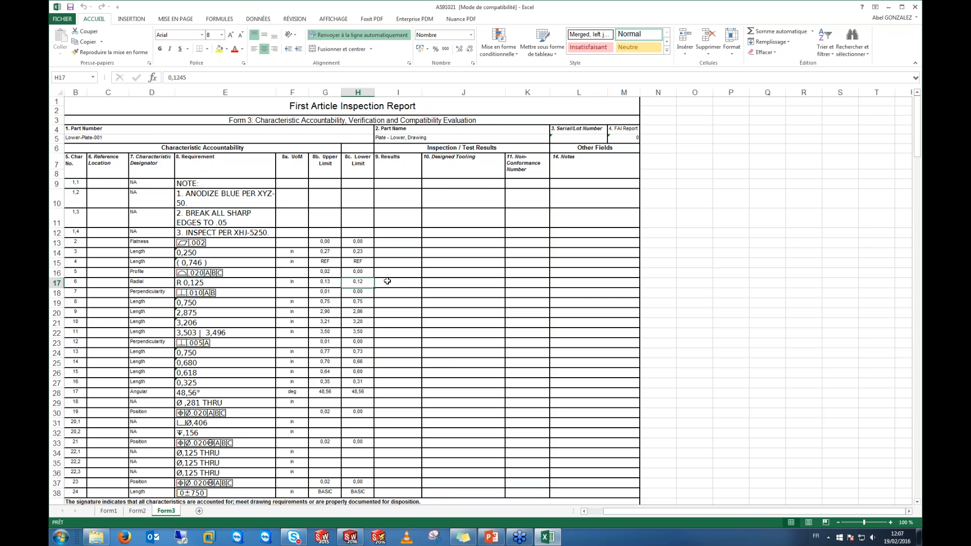
{"action": "left_click", "coordinate": [387, 251]}
{"action": "left_click", "coordinate": [390, 263]}
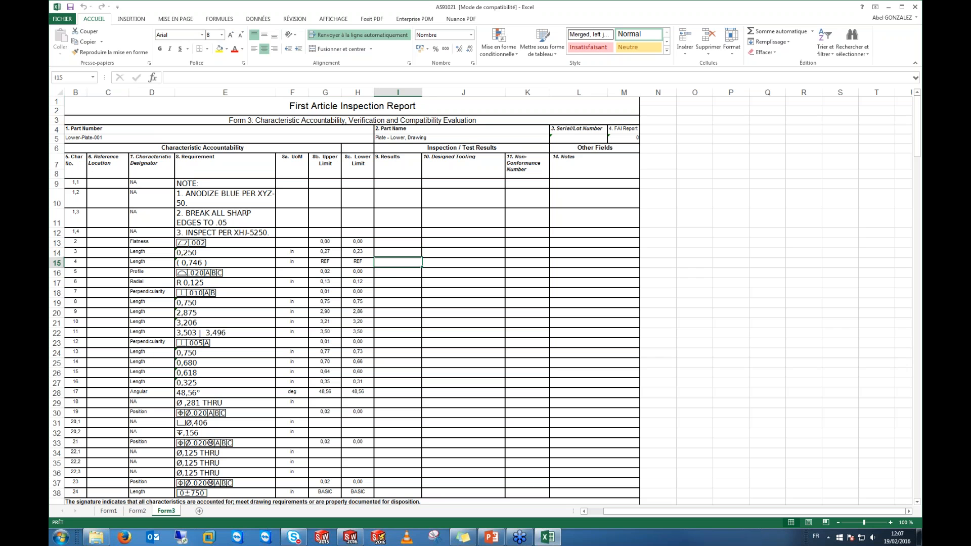
{"action": "left_click", "coordinate": [390, 273]}
{"action": "left_click", "coordinate": [391, 286]}
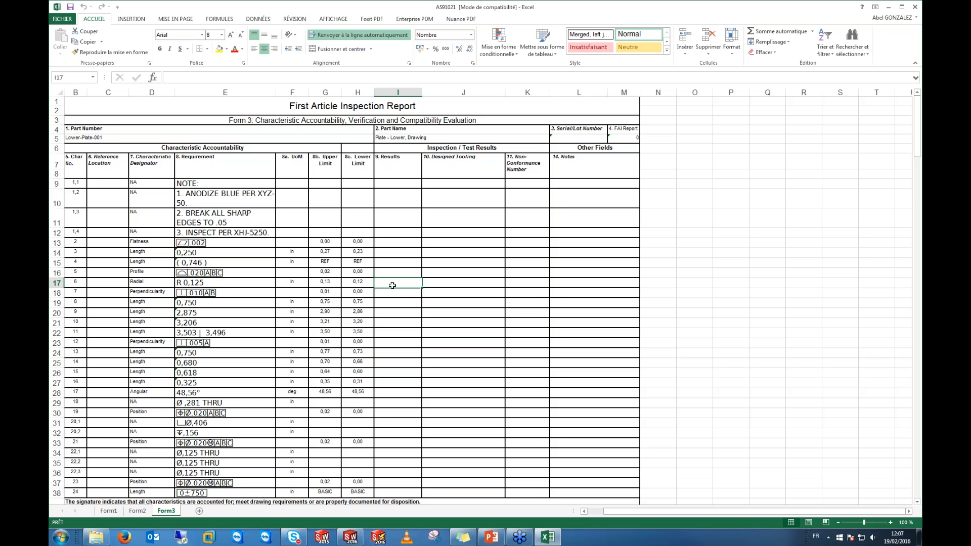
{"action": "type", "text": "0,"}
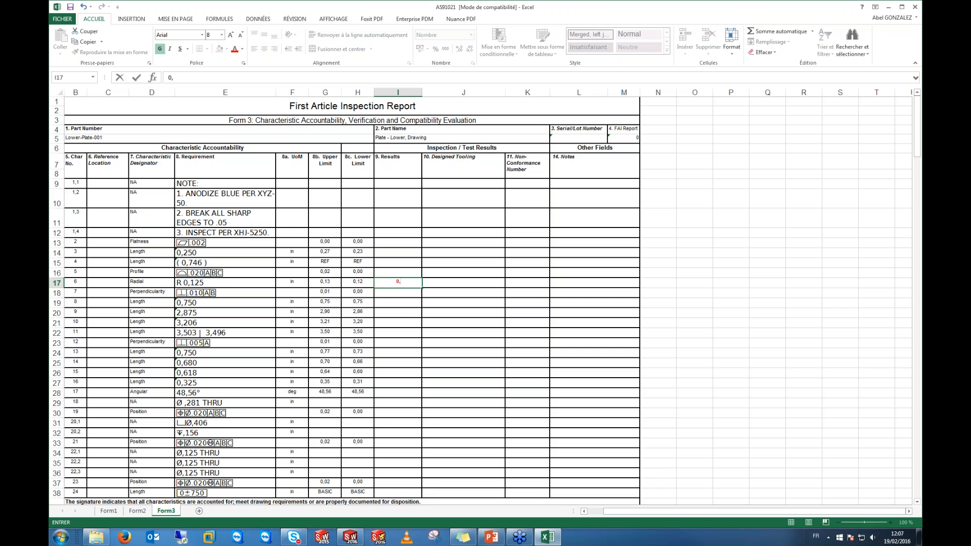
{"action": "type", "text": "13"}
{"action": "key", "text": "Return"}
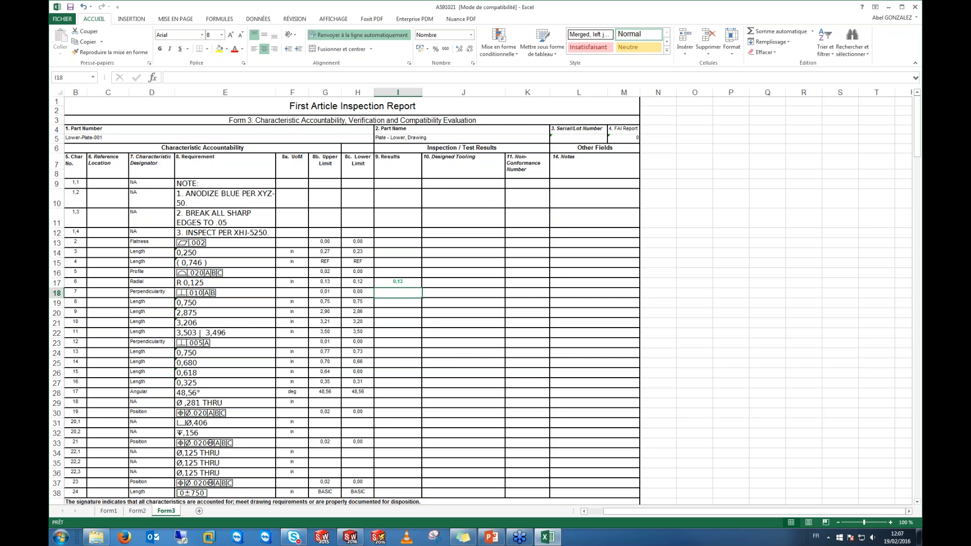
Step: Enter 0,02 as the result for characteristic 7, the .010 perpendicularity, on Form3 and review the two recorded results
{"action": "double_click", "coordinate": [398, 292]}
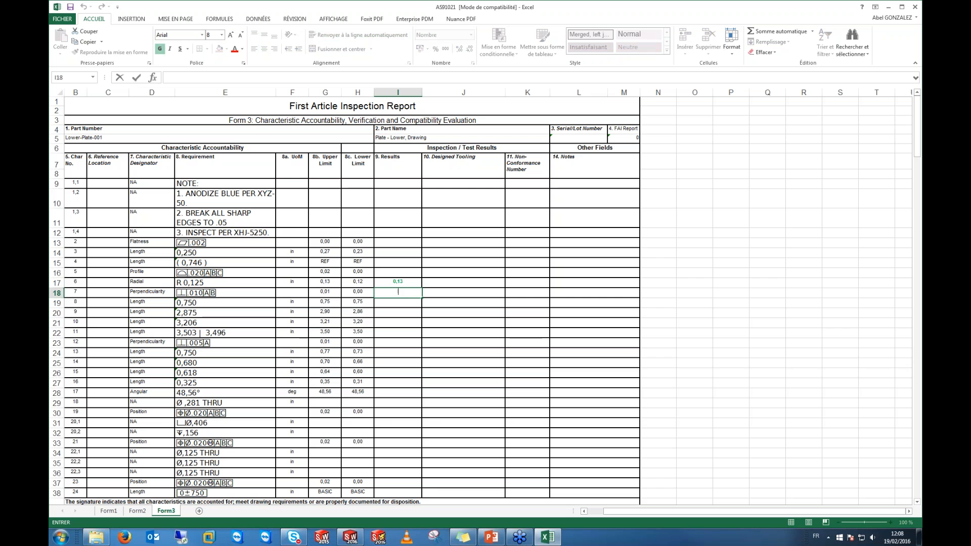
{"action": "type", "text": "0,02"}
{"action": "key", "text": "Return"}
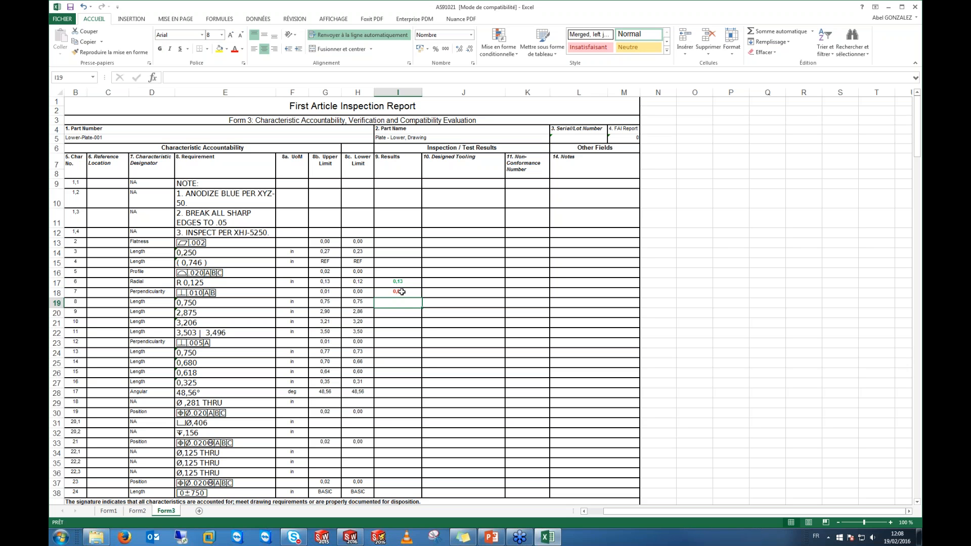
{"action": "left_click", "coordinate": [401, 292]}
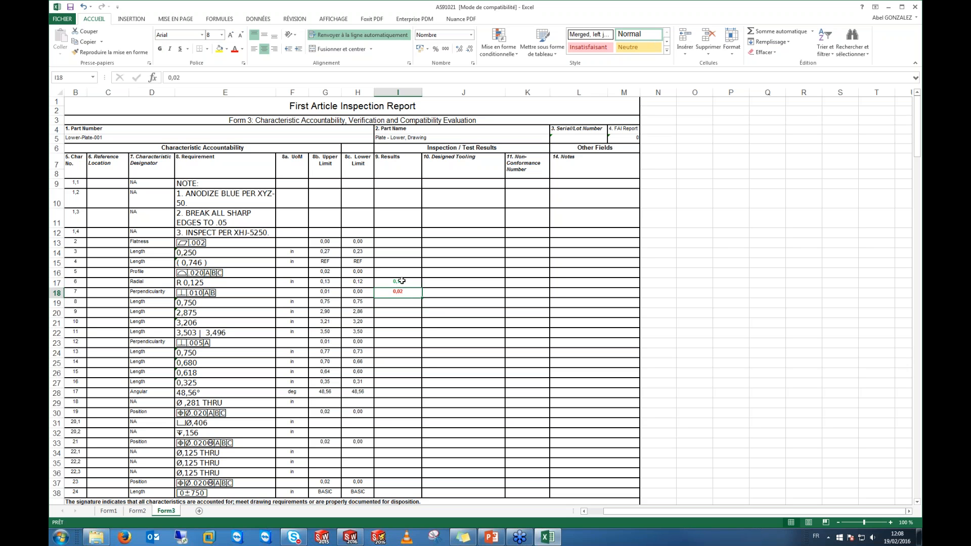
{"action": "left_click", "coordinate": [402, 282]}
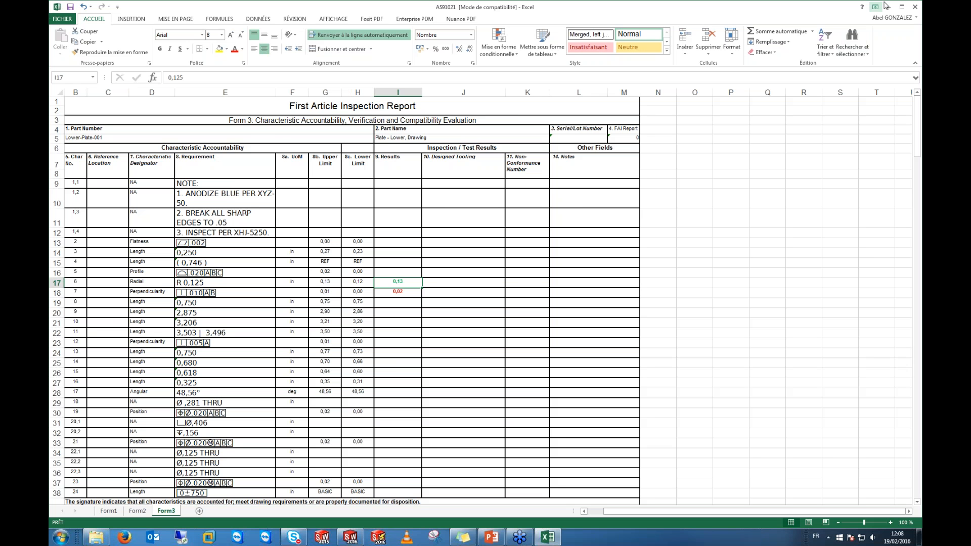
Step: Close the inspection report without saving its changes
{"action": "left_click", "coordinate": [915, 7]}
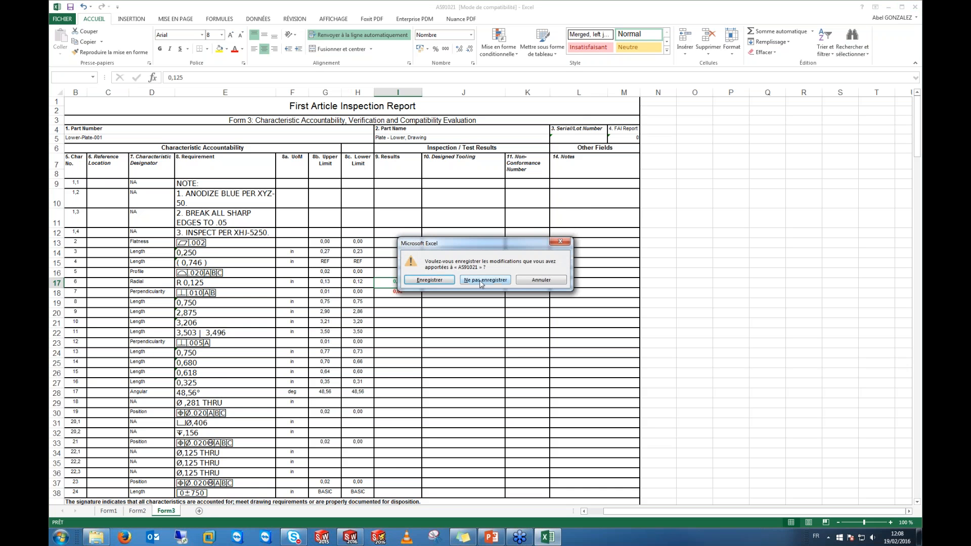
{"action": "left_click", "coordinate": [480, 281]}
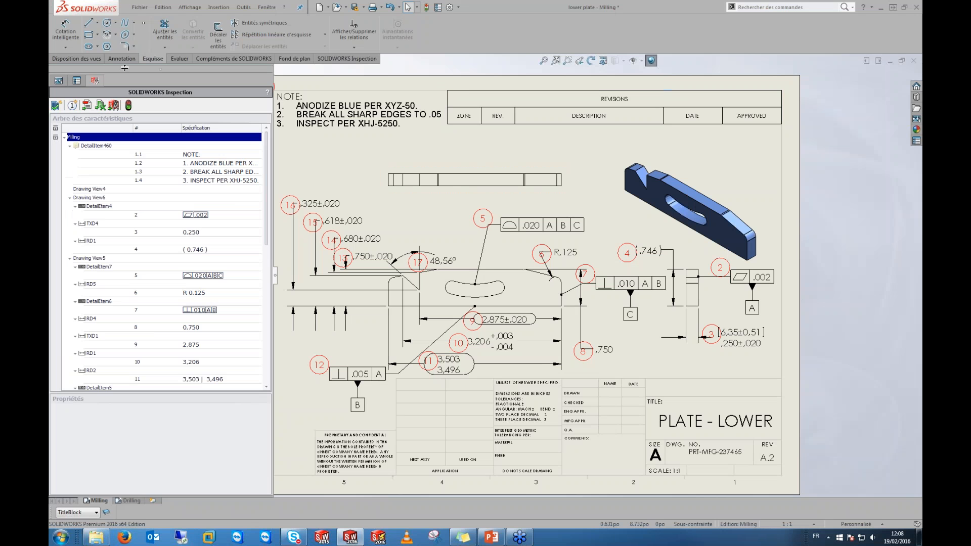
Step: Try to open the AS9102.xlt template in the SOLIDWORKS Inspection template editor
{"action": "left_click", "coordinate": [348, 59]}
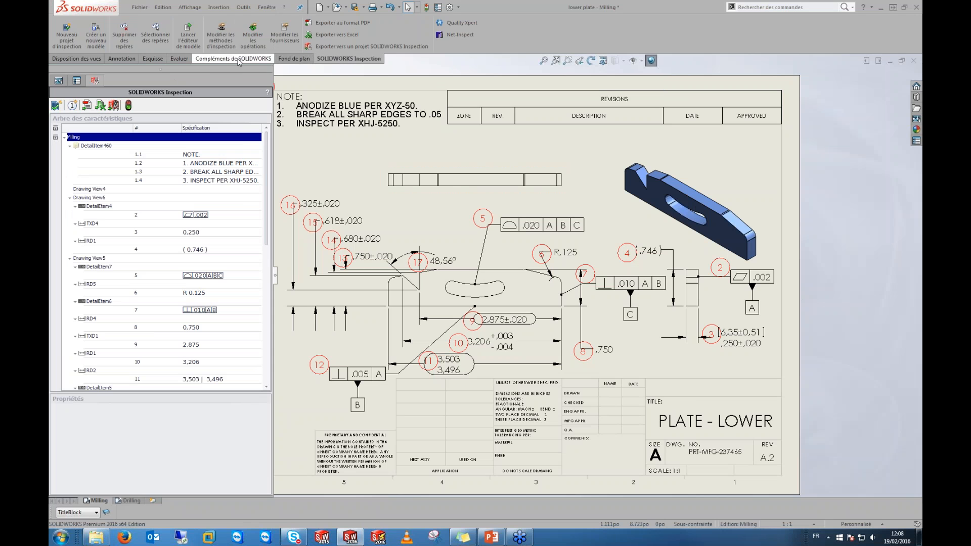
{"action": "left_click", "coordinate": [187, 30]}
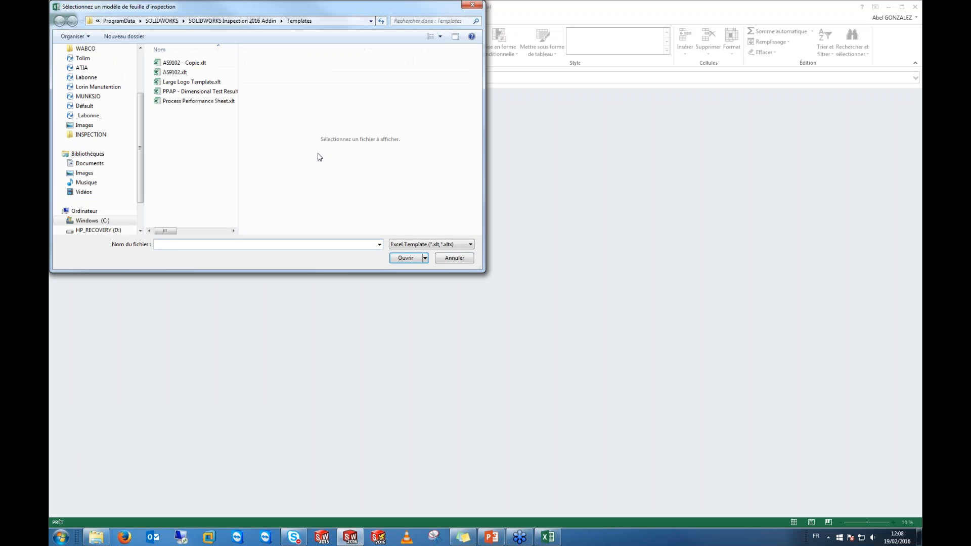
{"action": "double_click", "coordinate": [177, 73]}
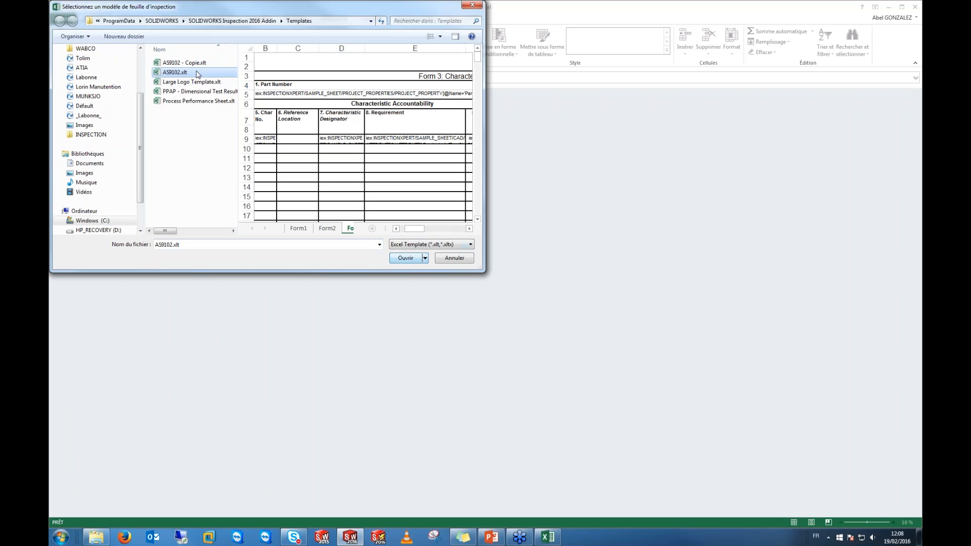
{"action": "left_click", "coordinate": [399, 259]}
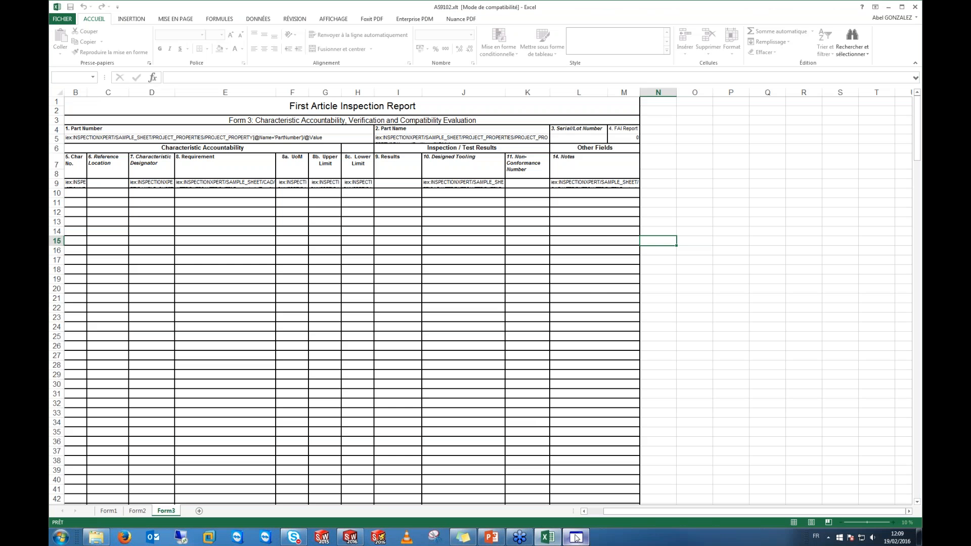
{"action": "key", "text": "Return"}
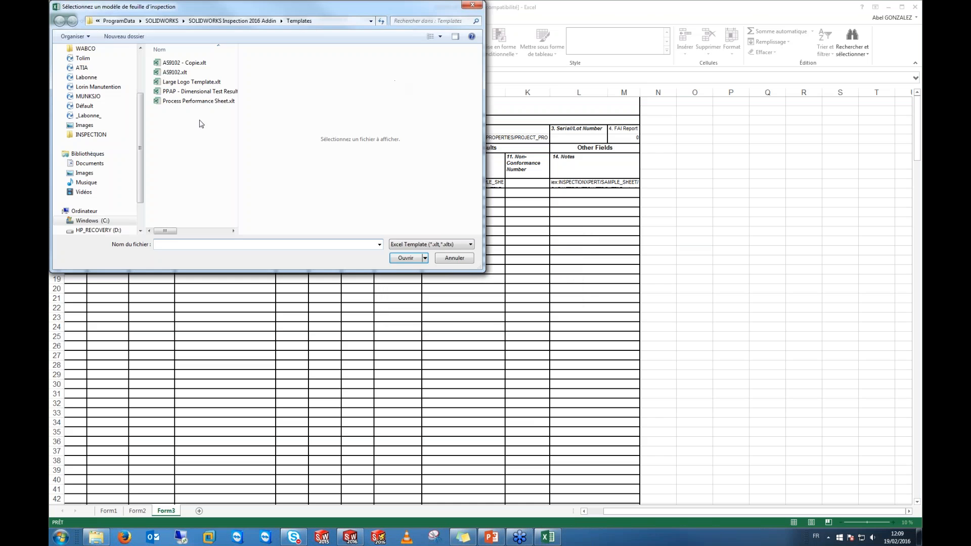
{"action": "left_click", "coordinate": [472, 5]}
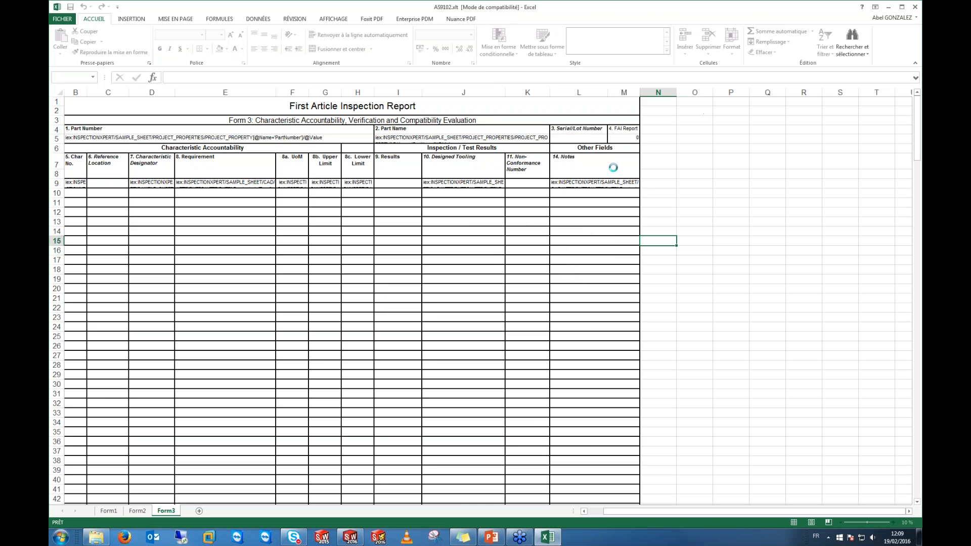
{"action": "left_click", "coordinate": [547, 538]}
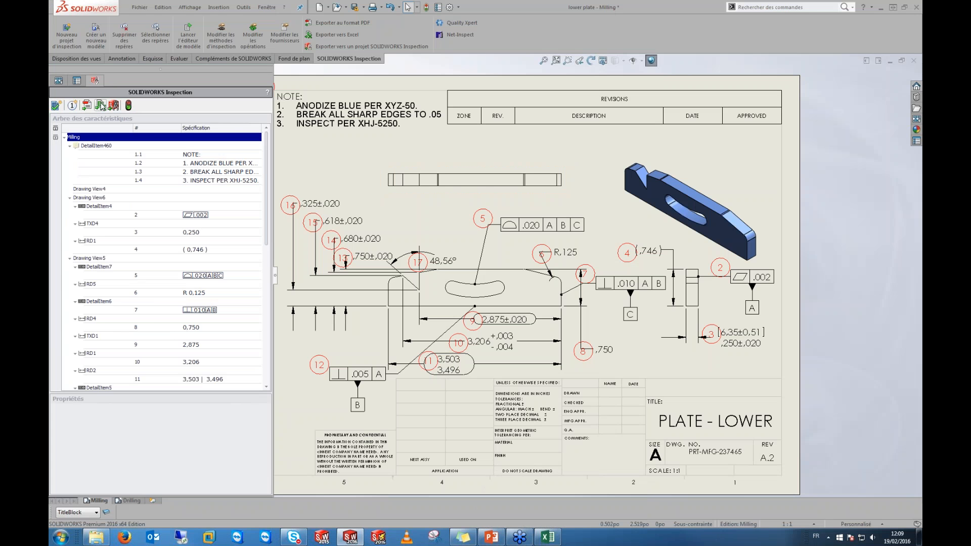
Step: In the Excel export settings, deactivate the AS9102 entry and add AS9102.xlt from the SOLIDWORKS Inspection 2016 Addin Templates folder
{"action": "left_click", "coordinate": [101, 106]}
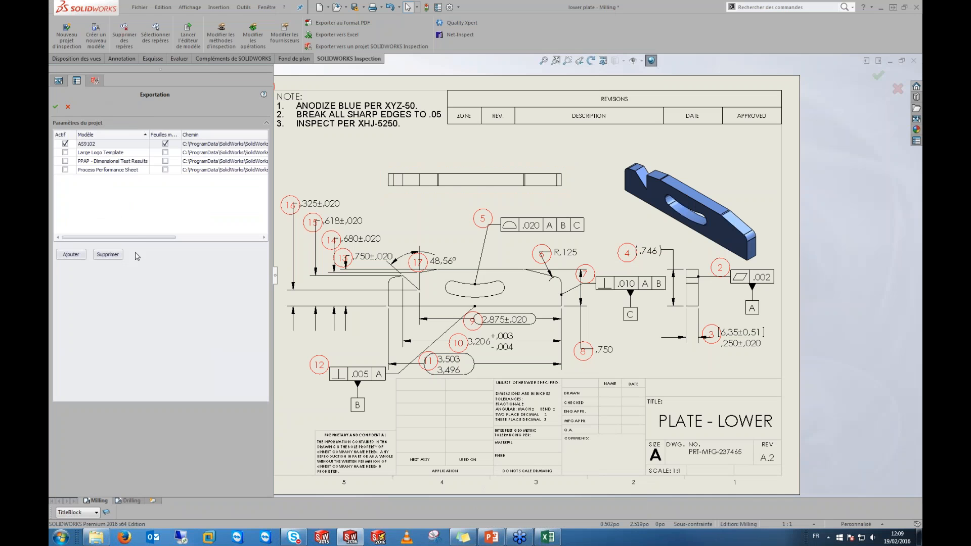
{"action": "mouse_move", "coordinate": [139, 237]}
{"action": "left_mouse_down"}
{"action": "mouse_move", "coordinate": [237, 239]}
{"action": "mouse_move", "coordinate": [154, 237]}
{"action": "left_mouse_up"}
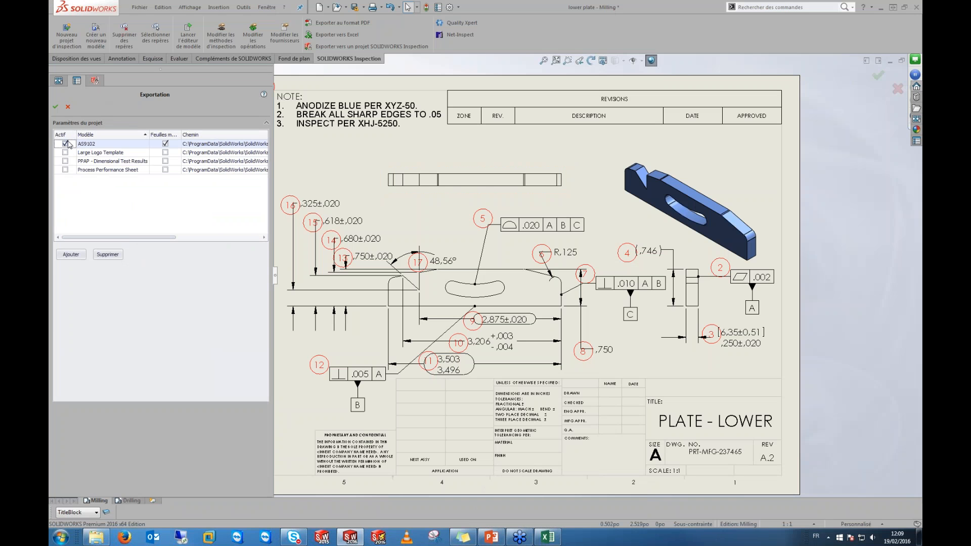
{"action": "left_click", "coordinate": [73, 255]}
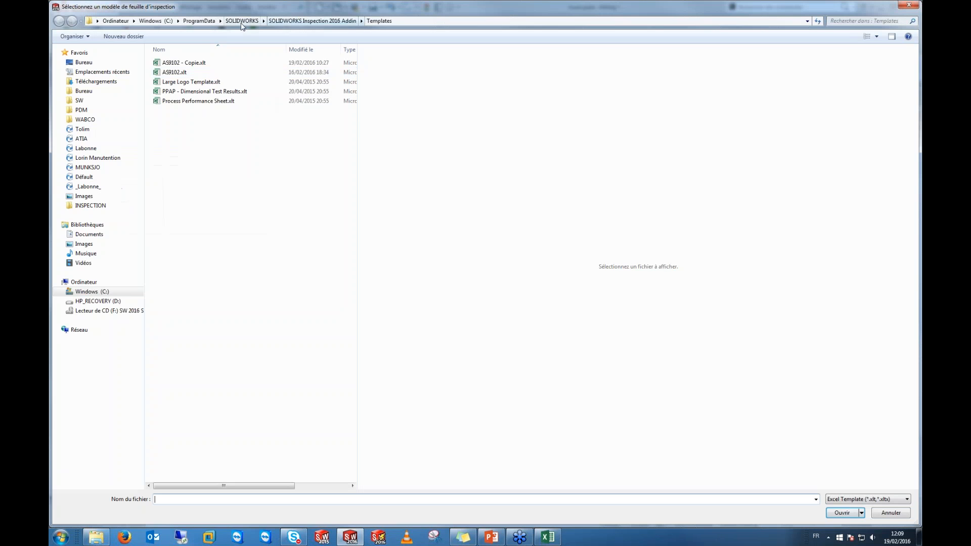
{"action": "left_click", "coordinate": [242, 21]}
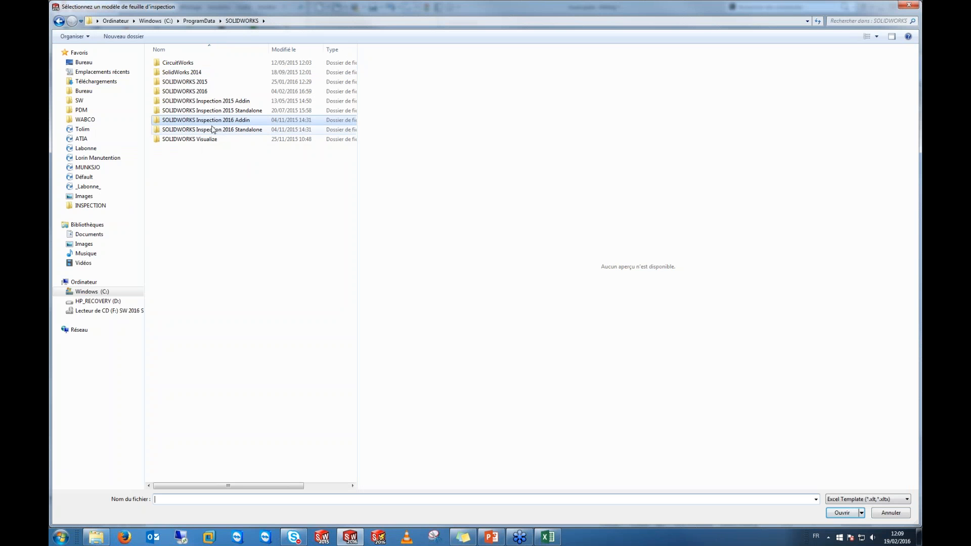
{"action": "double_click", "coordinate": [217, 122]}
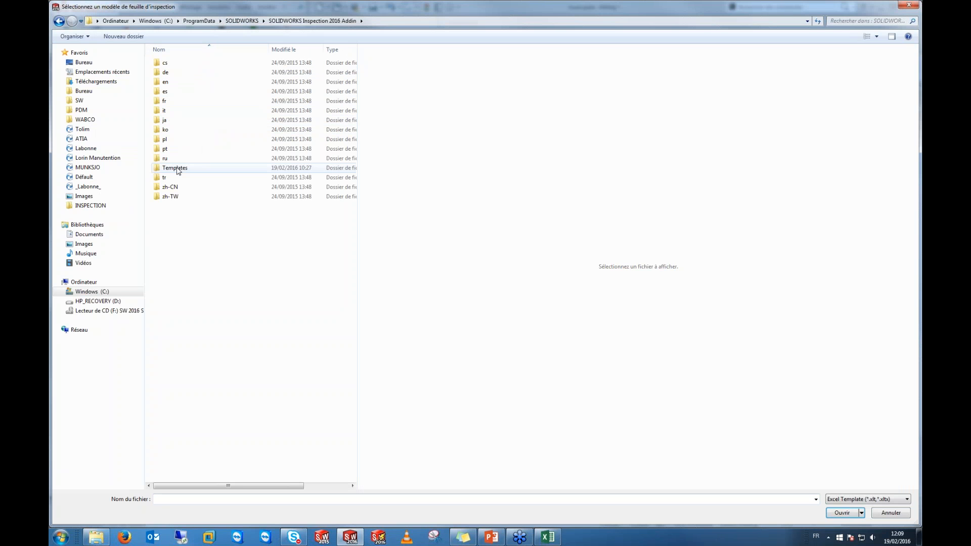
{"action": "double_click", "coordinate": [178, 169]}
{"action": "left_click", "coordinate": [176, 72]}
{"action": "left_click", "coordinate": [842, 513]}
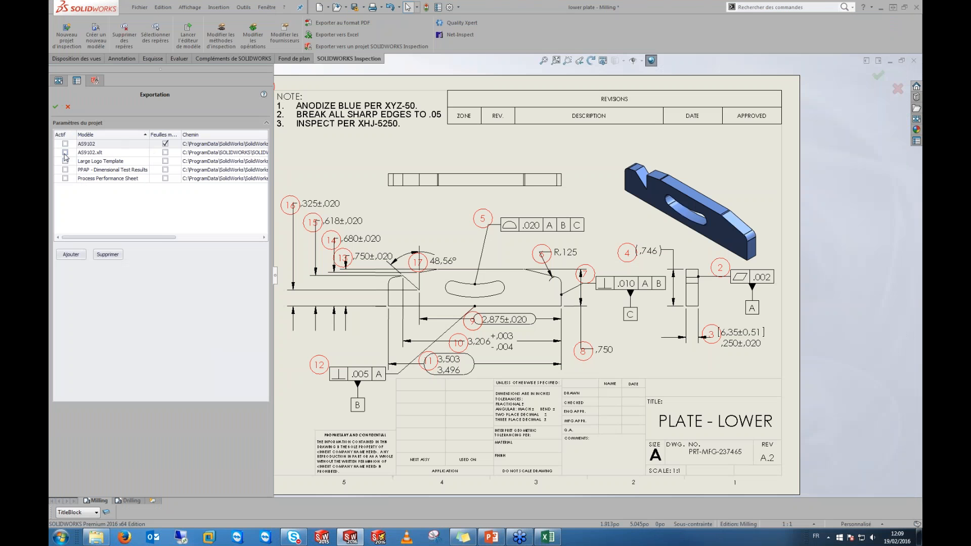
Step: Activate the added AS9102.xlt template and export the inspection report with it
{"action": "mouse_move", "coordinate": [158, 238]}
{"action": "left_mouse_down"}
{"action": "mouse_move", "coordinate": [219, 239]}
{"action": "mouse_move", "coordinate": [160, 239]}
{"action": "left_mouse_up"}
{"action": "left_click", "coordinate": [64, 152]}
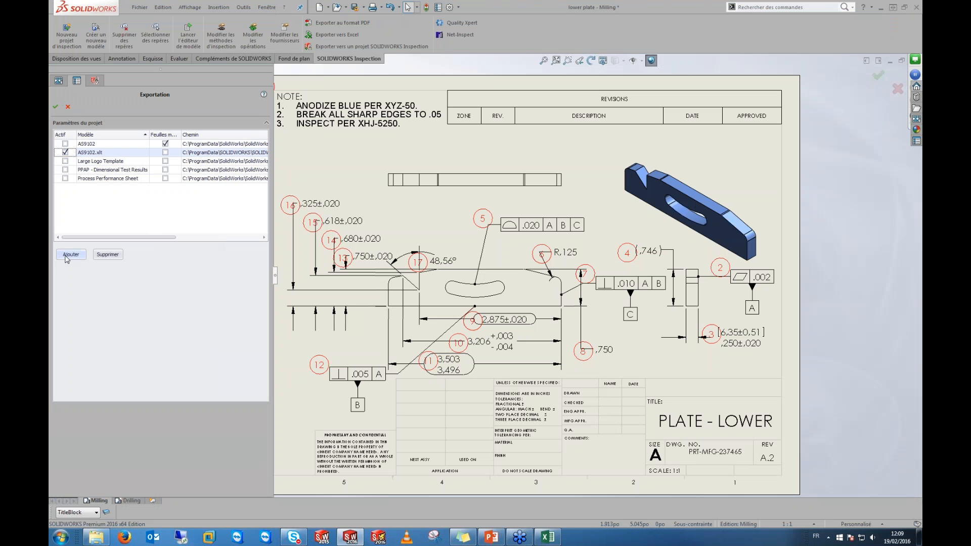
{"action": "left_click", "coordinate": [55, 107]}
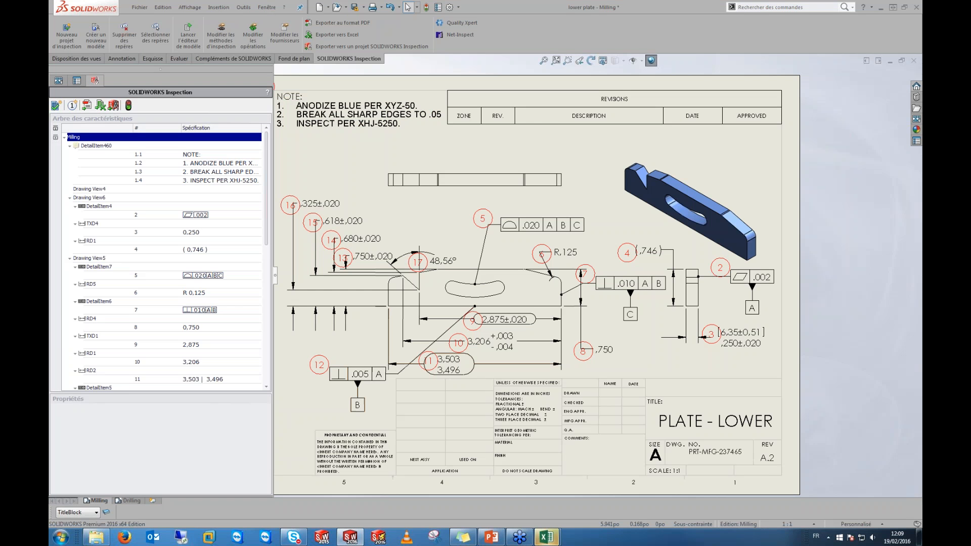
Step: Switch to the exported report in Excel, view its Form3 sheet, and minimize the workbook
{"action": "mouse_move", "coordinate": [546, 537]}
{"action": "left_click", "coordinate": [596, 488]}
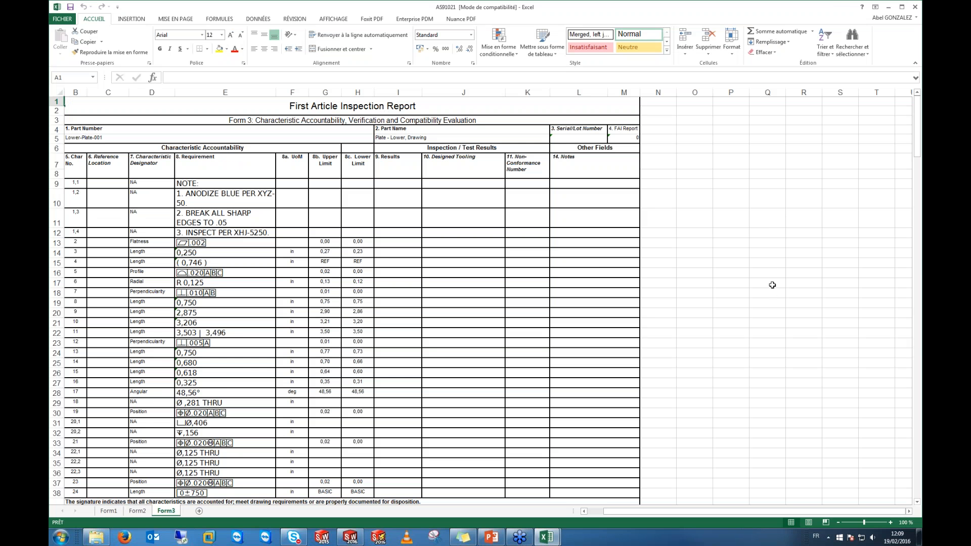
{"action": "left_click", "coordinate": [889, 7]}
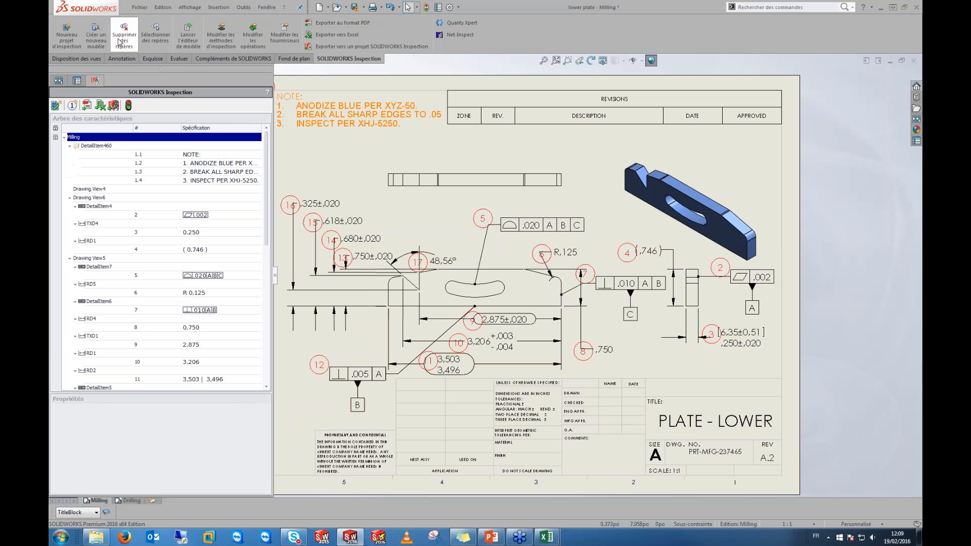
Step: Open AS9102.xlt in the SOLIDWORKS Inspection template editor and move the editor dialog clear of the sheet's header fields
{"action": "left_click", "coordinate": [184, 35]}
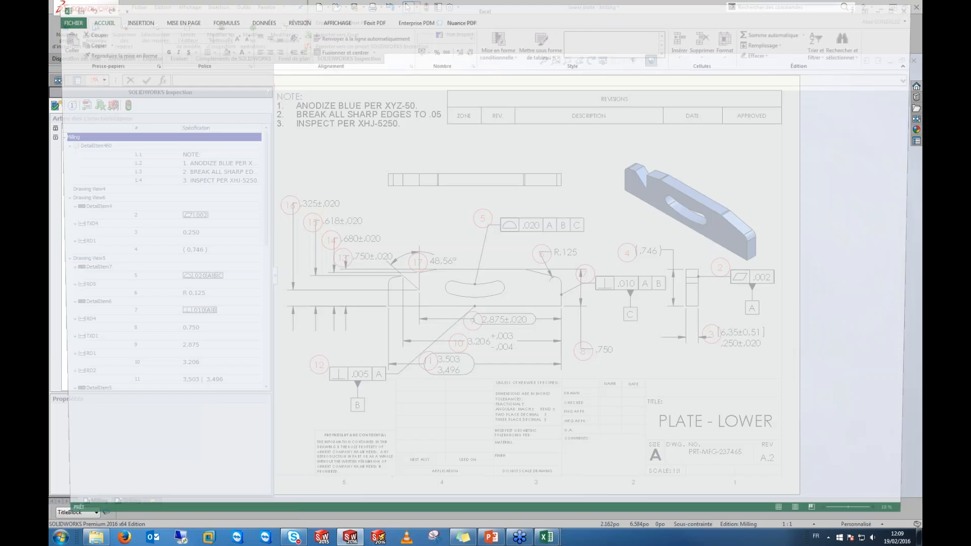
{"action": "left_click", "coordinate": [174, 72]}
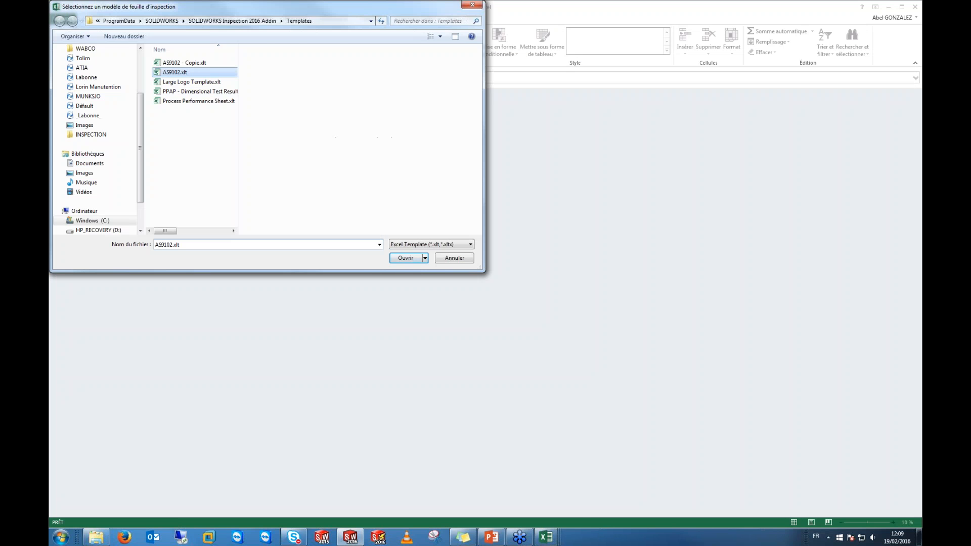
{"action": "left_click", "coordinate": [405, 258]}
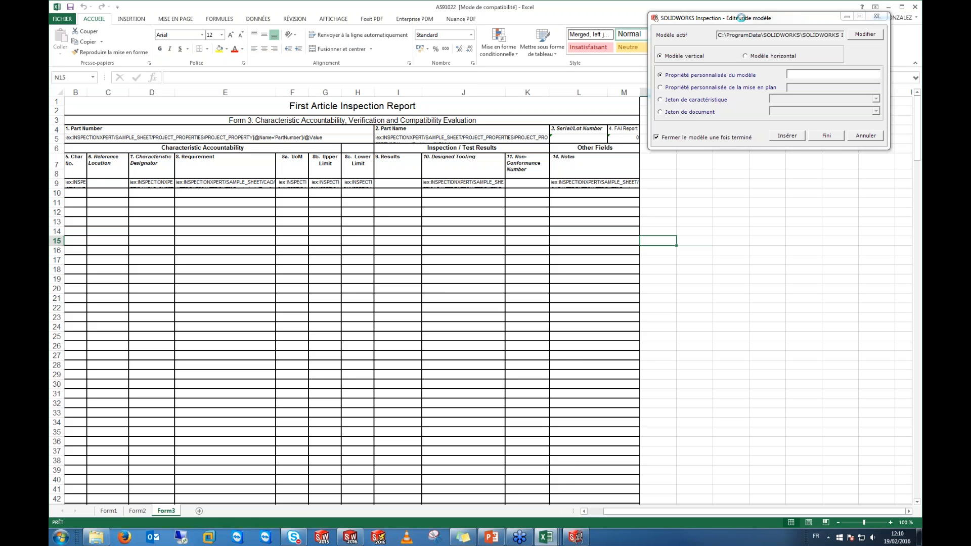
{"action": "left_click_drag", "start_coordinate": [740, 18], "coordinate": [691, 110]}
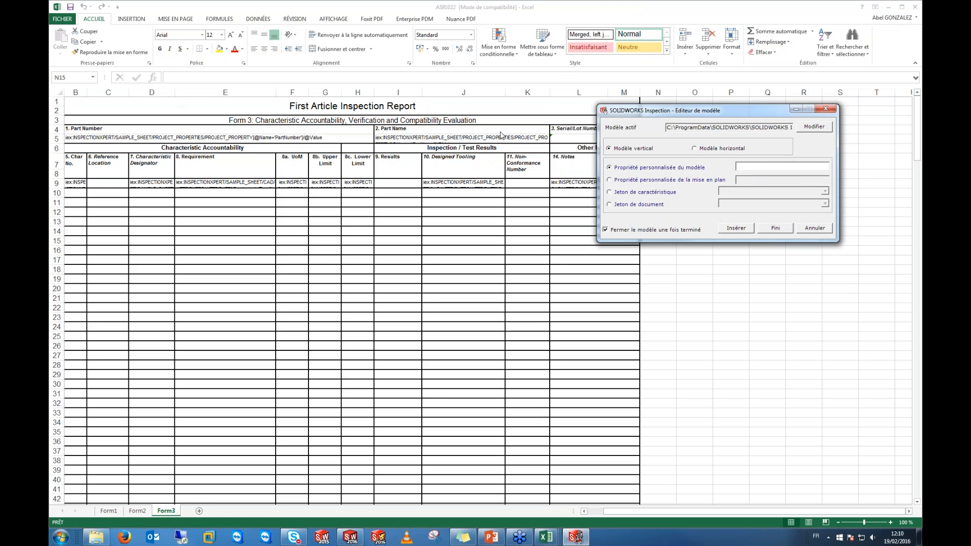
{"action": "left_click_drag", "start_coordinate": [658, 112], "coordinate": [421, 225]}
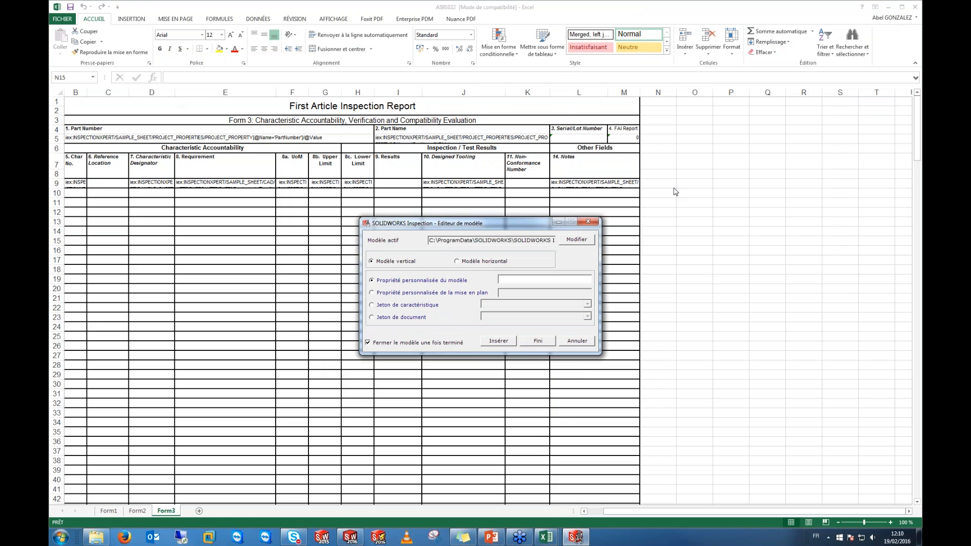
Step: Select cell O7 on Form3 and view the model and drawing custom property options in the template editor
{"action": "left_click", "coordinate": [692, 163]}
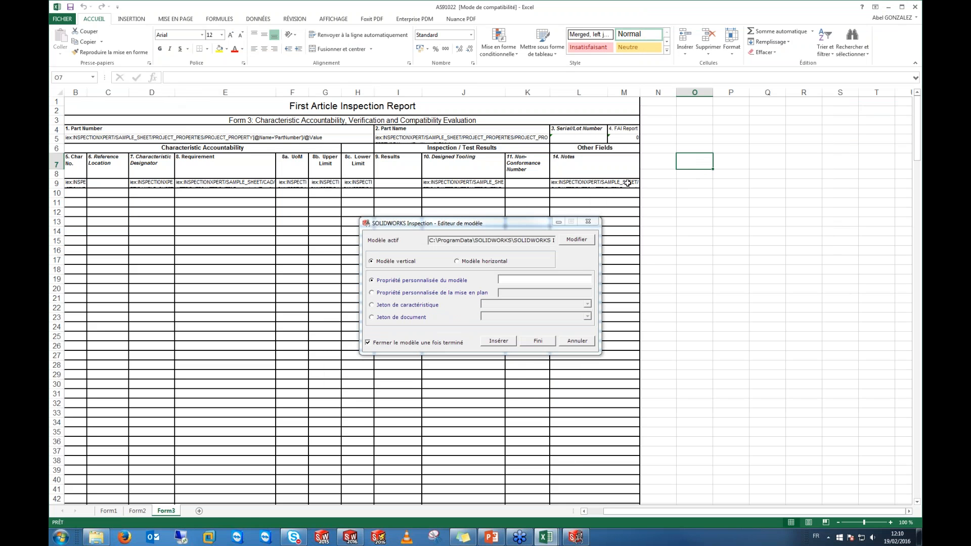
{"action": "left_click", "coordinate": [513, 280]}
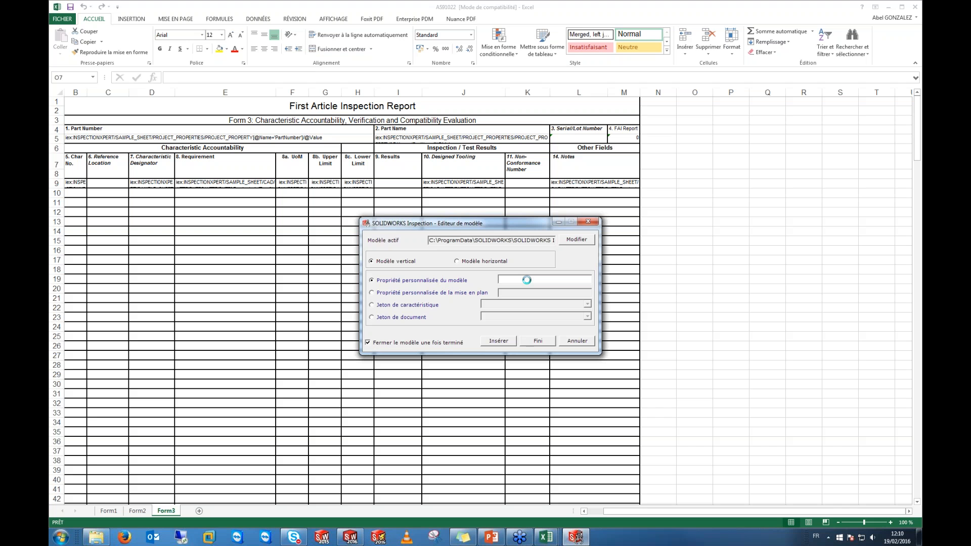
{"action": "left_click", "coordinate": [416, 294]}
{"action": "left_click", "coordinate": [567, 295]}
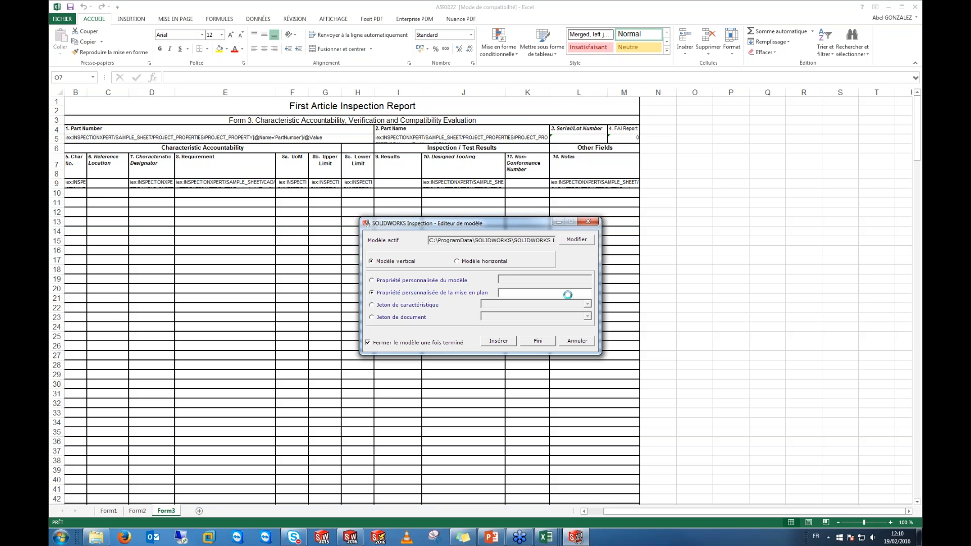
Step: Browse the full list of characteristic tokens available in the template editor
{"action": "left_click", "coordinate": [417, 306]}
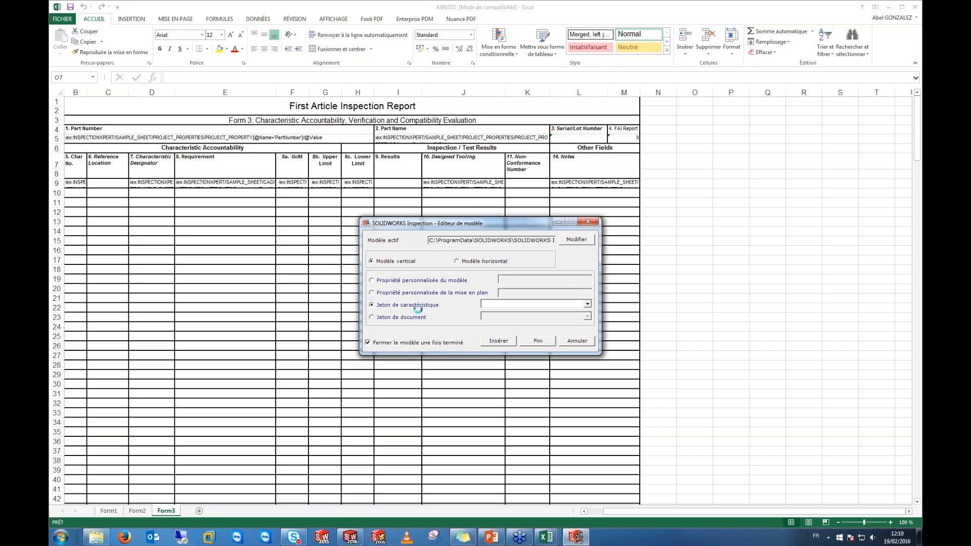
{"action": "left_click", "coordinate": [588, 304]}
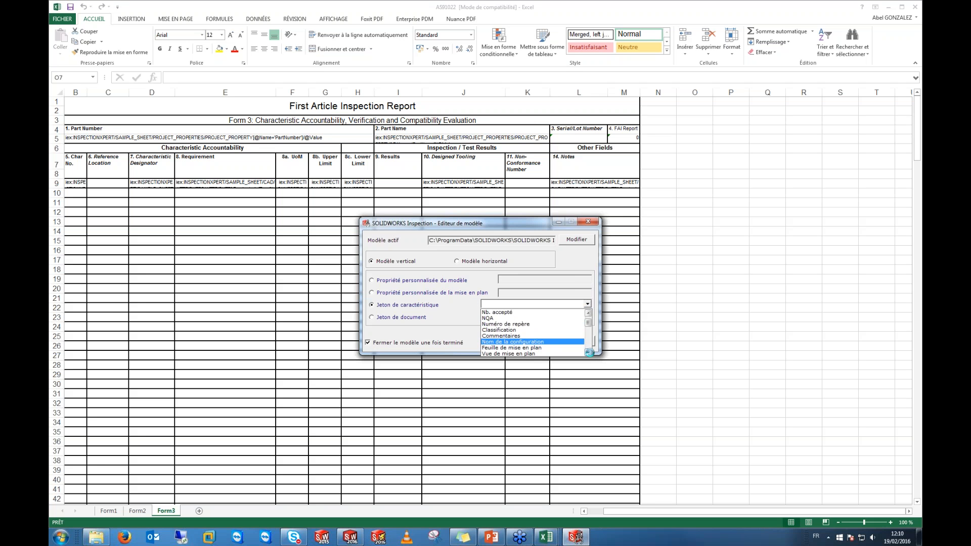
{"action": "left_click", "coordinate": [588, 352]}
{"action": "left_click", "coordinate": [588, 352]}
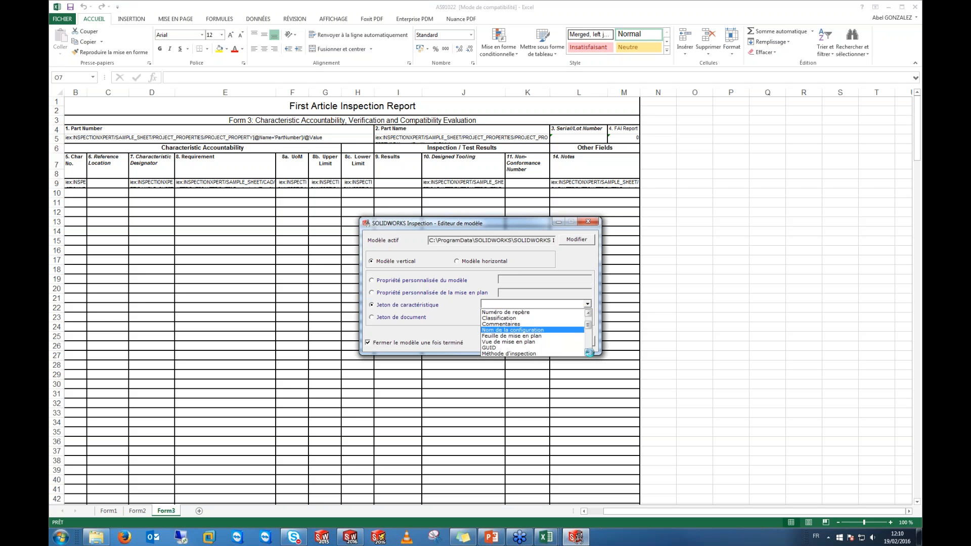
{"action": "left_click", "coordinate": [588, 352]}
{"action": "left_click", "coordinate": [588, 353]}
{"action": "left_click", "coordinate": [589, 353]}
{"action": "left_click", "coordinate": [589, 352]}
{"action": "left_click", "coordinate": [589, 352]}
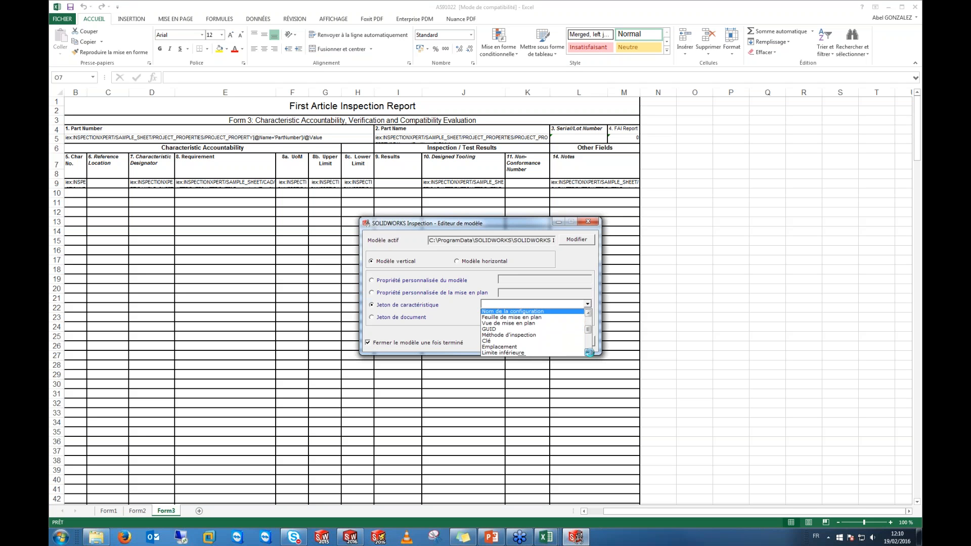
{"action": "left_click", "coordinate": [588, 353]}
{"action": "left_click", "coordinate": [589, 352]}
{"action": "left_click", "coordinate": [589, 353]}
{"action": "left_click", "coordinate": [589, 352]}
{"action": "left_click", "coordinate": [589, 352]}
{"action": "left_click", "coordinate": [589, 352]}
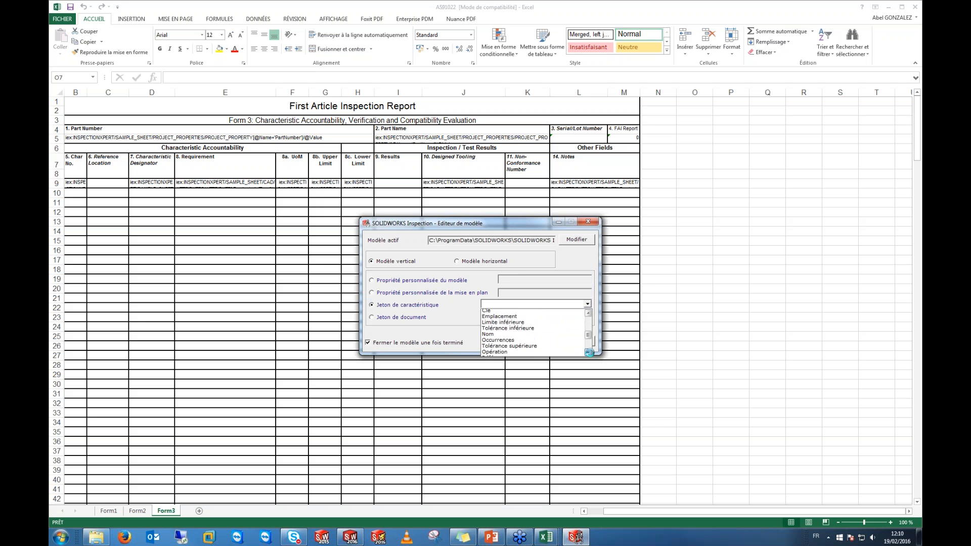
{"action": "left_click", "coordinate": [588, 353]}
{"action": "left_click", "coordinate": [589, 352]}
{"action": "left_click", "coordinate": [588, 353]}
{"action": "left_click", "coordinate": [589, 352]}
{"action": "left_click", "coordinate": [588, 353]}
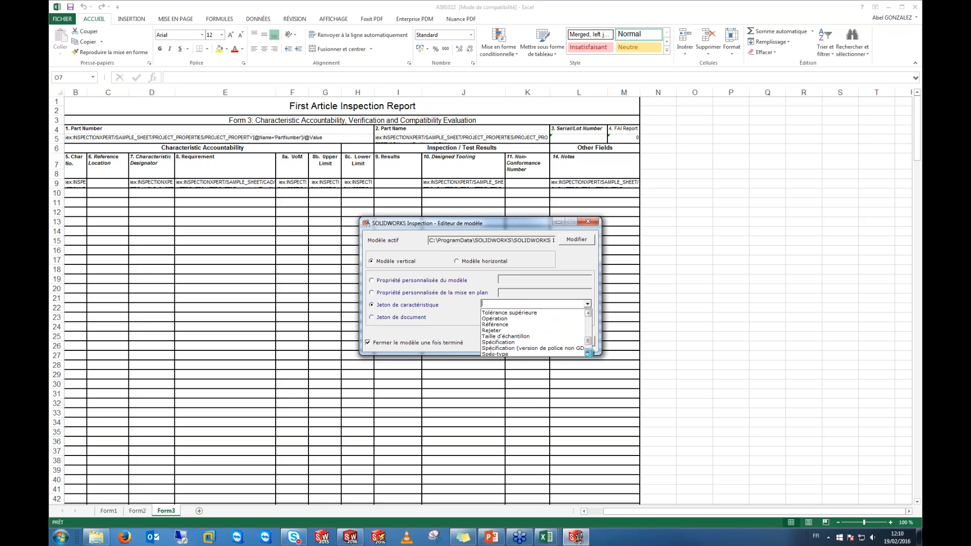
{"action": "left_click", "coordinate": [588, 352]}
{"action": "left_click", "coordinate": [588, 352]}
{"action": "left_click", "coordinate": [588, 353]}
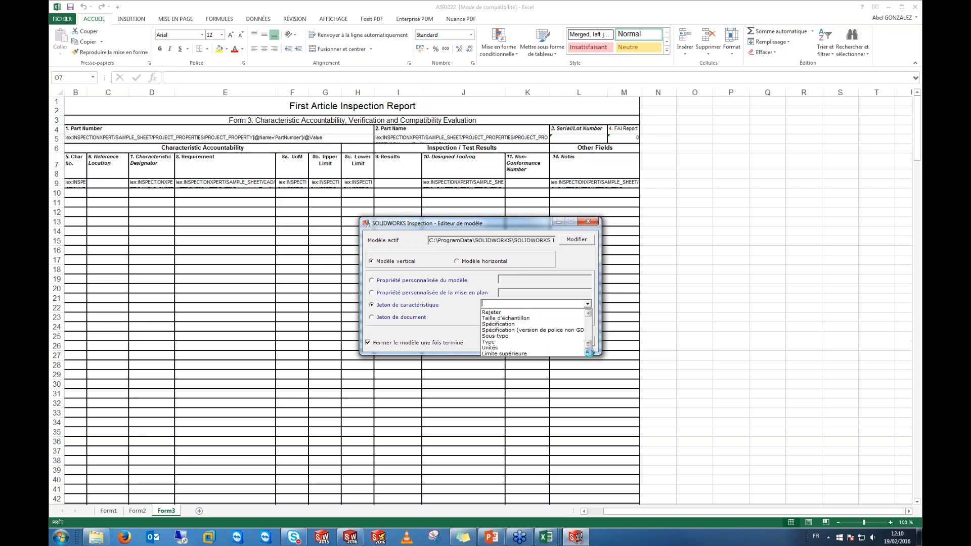
{"action": "left_click", "coordinate": [589, 312]}
{"action": "left_click", "coordinate": [588, 312]}
{"action": "left_click", "coordinate": [589, 312]}
{"action": "left_click", "coordinate": [589, 312]}
{"action": "left_click", "coordinate": [588, 312]}
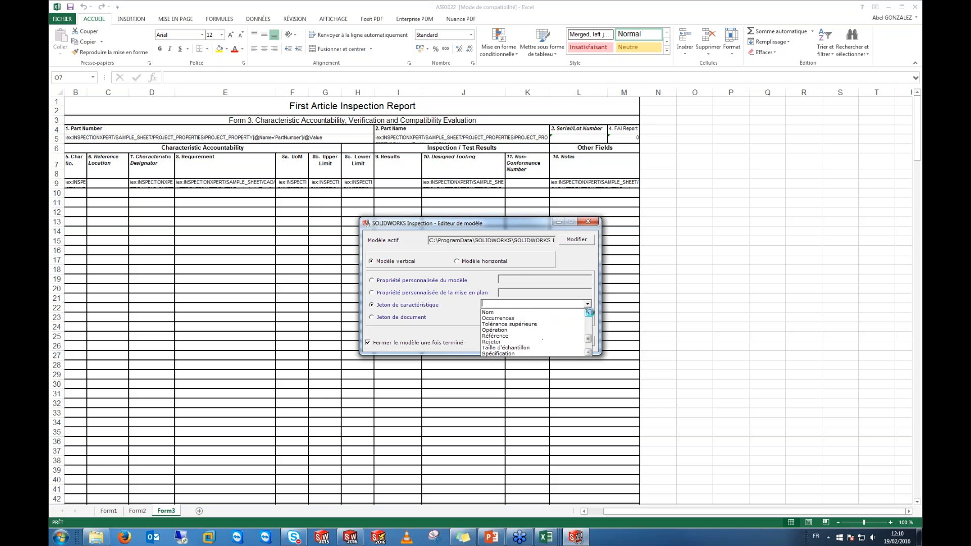
{"action": "left_click", "coordinate": [588, 312]}
{"action": "left_click", "coordinate": [589, 312]}
{"action": "left_click", "coordinate": [589, 312]}
{"action": "left_click", "coordinate": [589, 312]}
{"action": "left_click", "coordinate": [588, 312]}
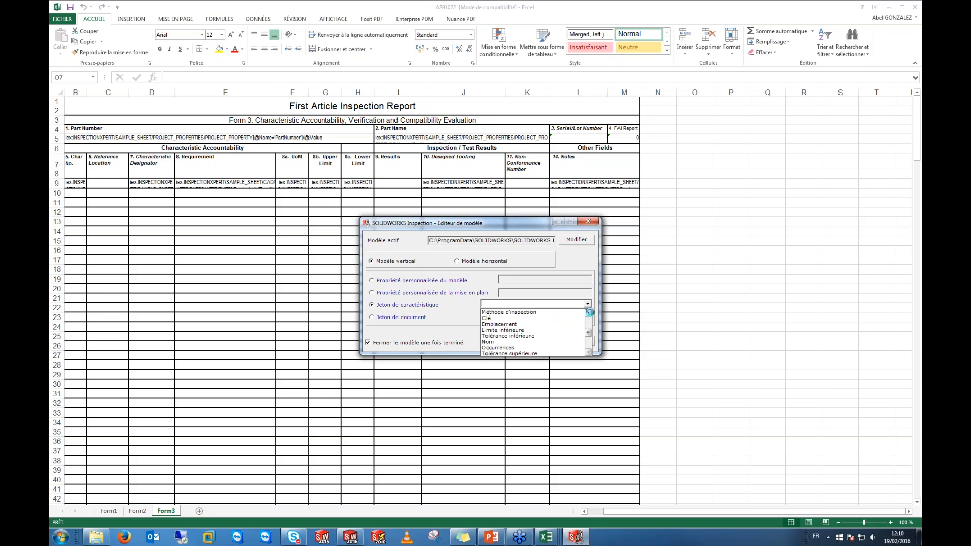
{"action": "left_click", "coordinate": [589, 312]}
{"action": "left_click", "coordinate": [588, 312]}
{"action": "left_click", "coordinate": [589, 312]}
{"action": "left_click", "coordinate": [589, 312]}
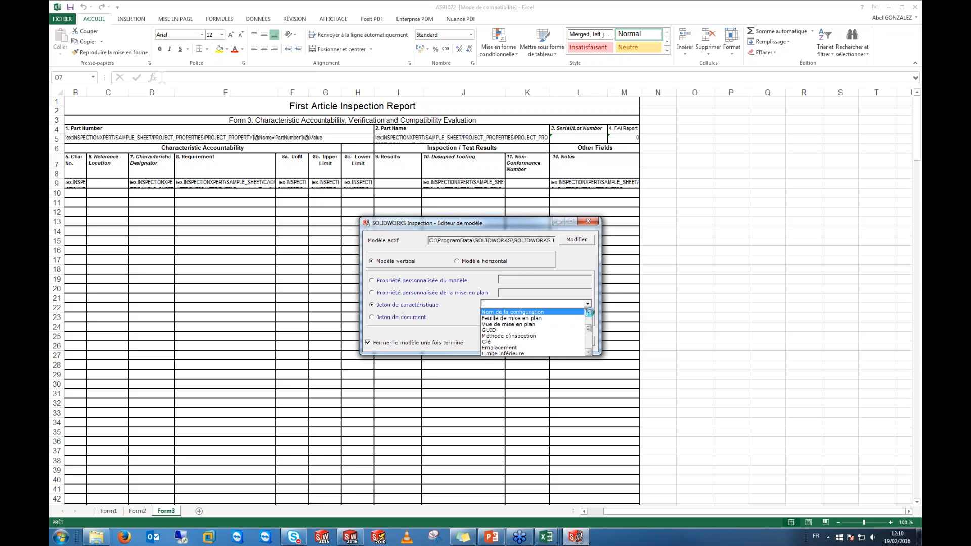
{"action": "left_click", "coordinate": [589, 313]}
{"action": "left_click", "coordinate": [588, 312]}
{"action": "left_click", "coordinate": [589, 312]}
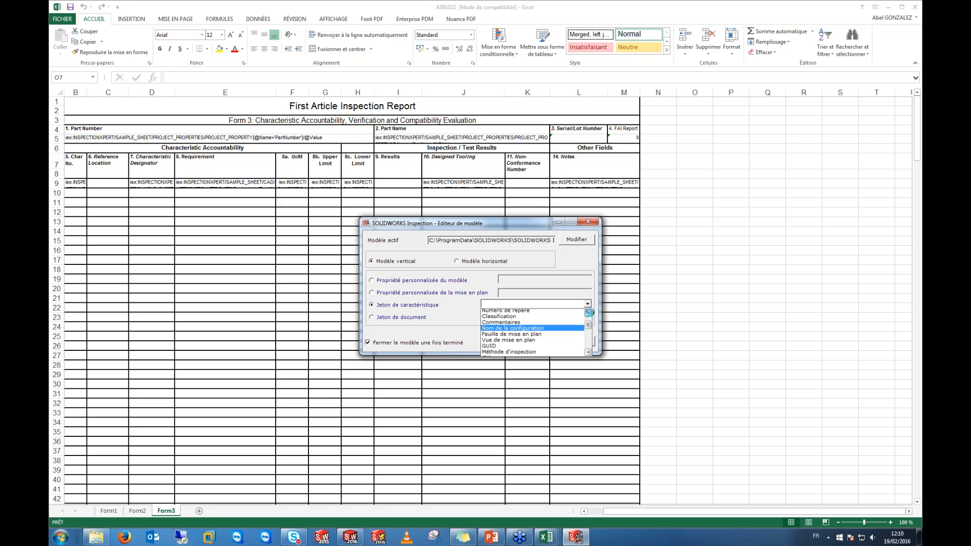
{"action": "left_click", "coordinate": [588, 312]}
{"action": "left_click", "coordinate": [589, 312]}
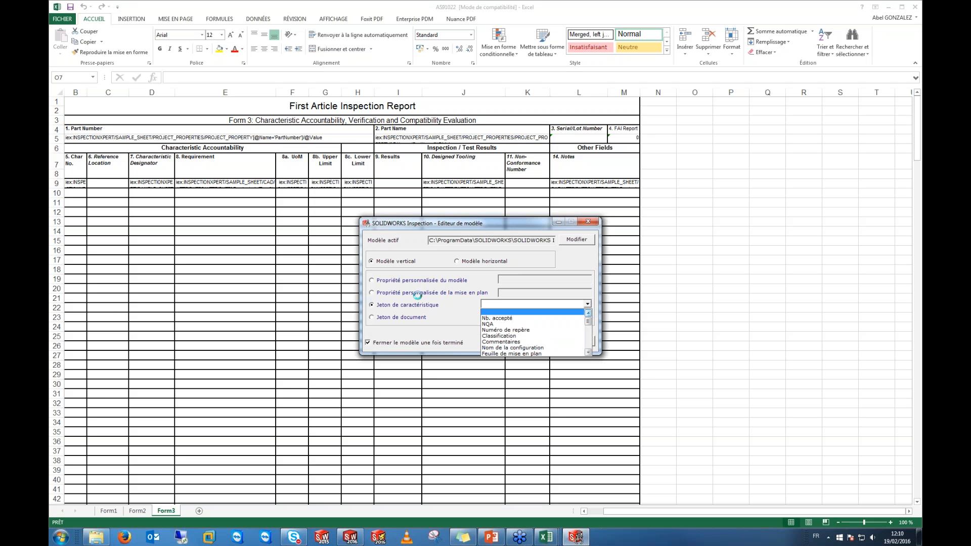
{"action": "left_click", "coordinate": [432, 313]}
Step: Browse the list of document tokens in the template editor, keeping the editor open
{"action": "left_click", "coordinate": [407, 318]}
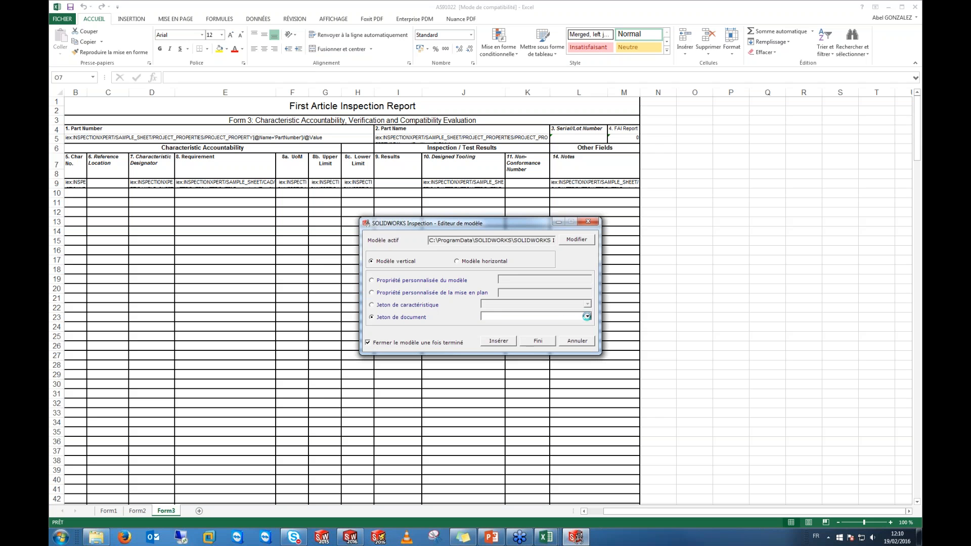
{"action": "left_click", "coordinate": [587, 316]}
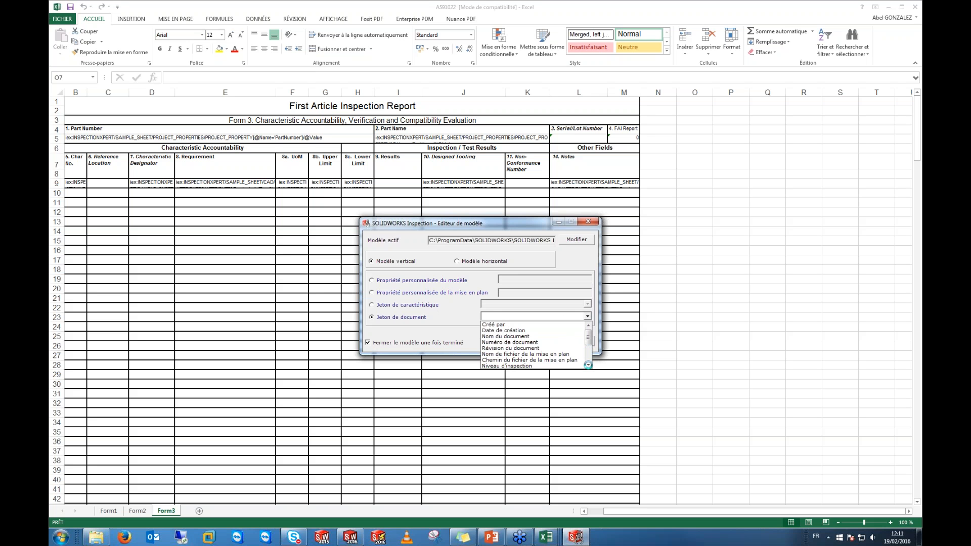
{"action": "left_click", "coordinate": [588, 365]}
{"action": "left_click", "coordinate": [587, 365]}
{"action": "left_click", "coordinate": [588, 365]}
{"action": "left_click", "coordinate": [587, 365]}
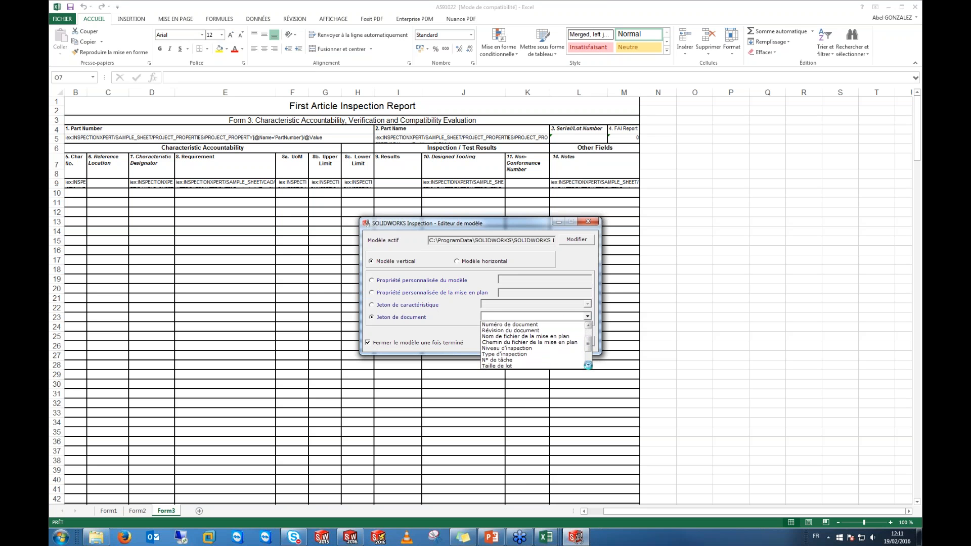
{"action": "left_click", "coordinate": [588, 365]}
{"action": "left_click", "coordinate": [587, 365]}
{"action": "left_click", "coordinate": [588, 365]}
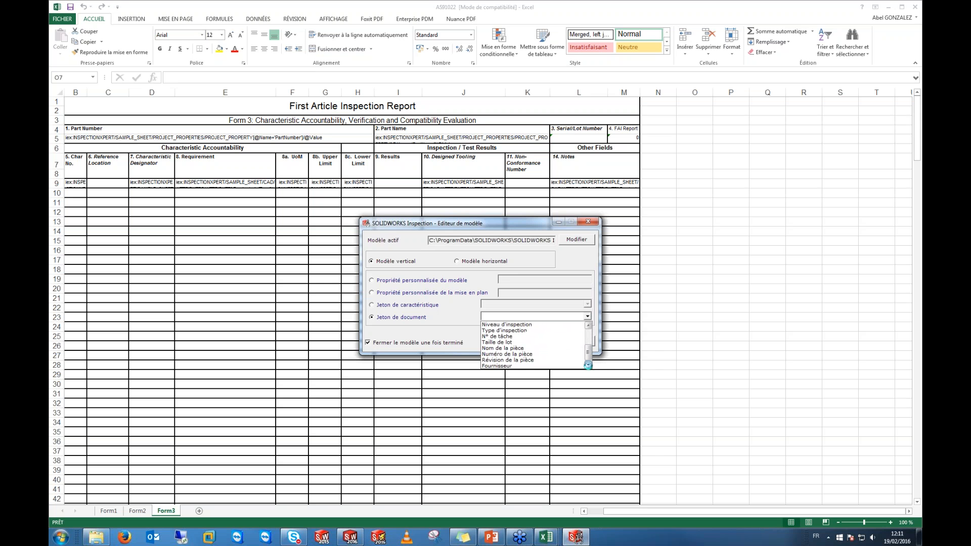
{"action": "left_click", "coordinate": [588, 326]}
{"action": "left_click", "coordinate": [588, 325]}
{"action": "left_click", "coordinate": [588, 325]}
{"action": "left_click", "coordinate": [588, 325]}
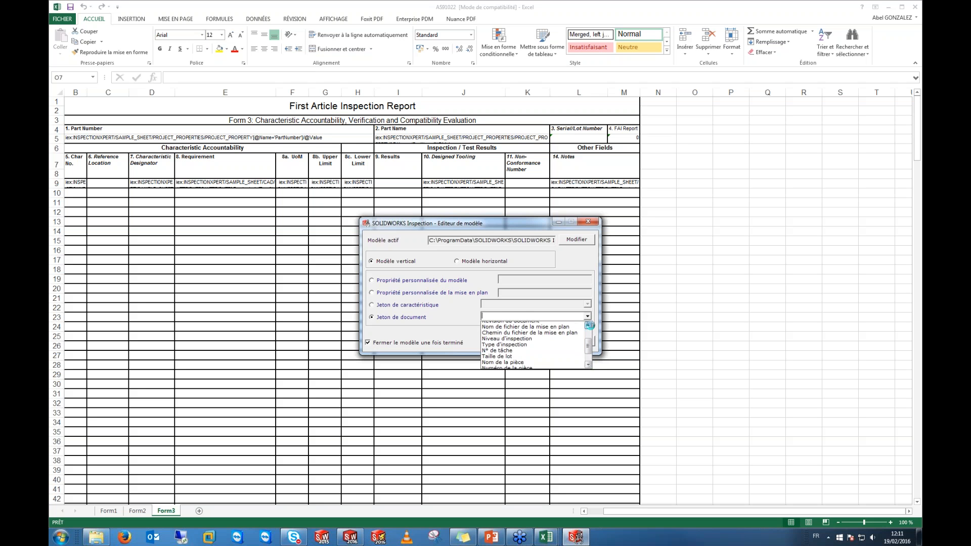
{"action": "left_click", "coordinate": [588, 325]}
{"action": "left_click", "coordinate": [588, 325]}
{"action": "left_click", "coordinate": [589, 326]}
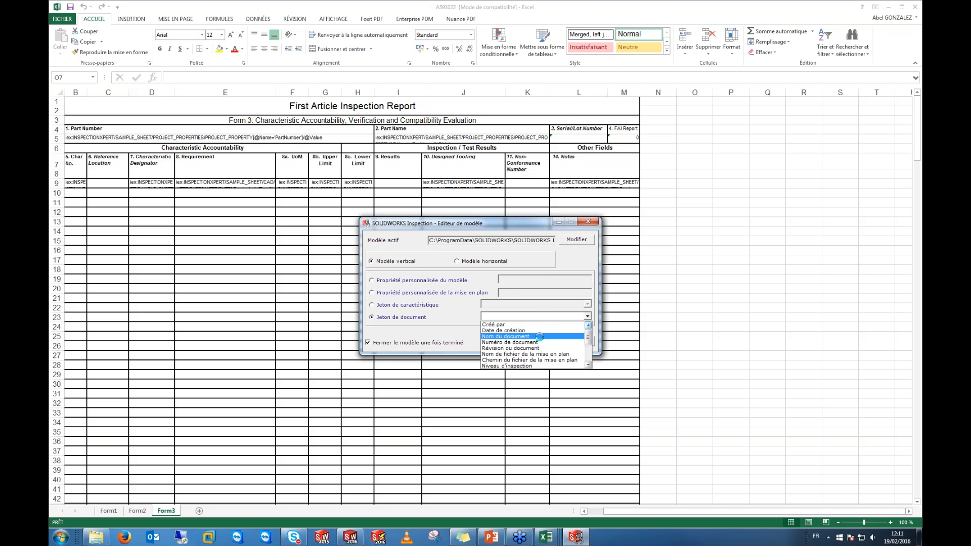
{"action": "left_click", "coordinate": [764, 212]}
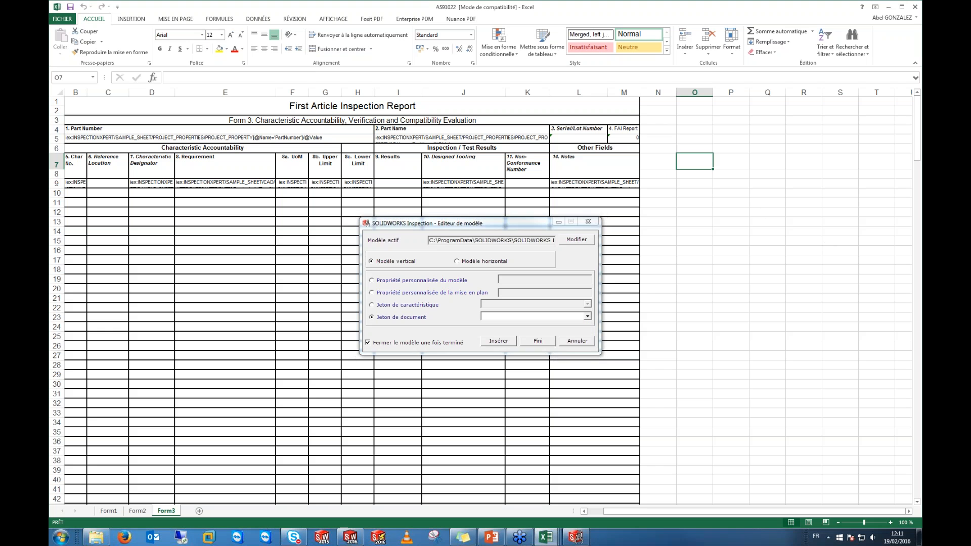
{"action": "left_click", "coordinate": [575, 341]}
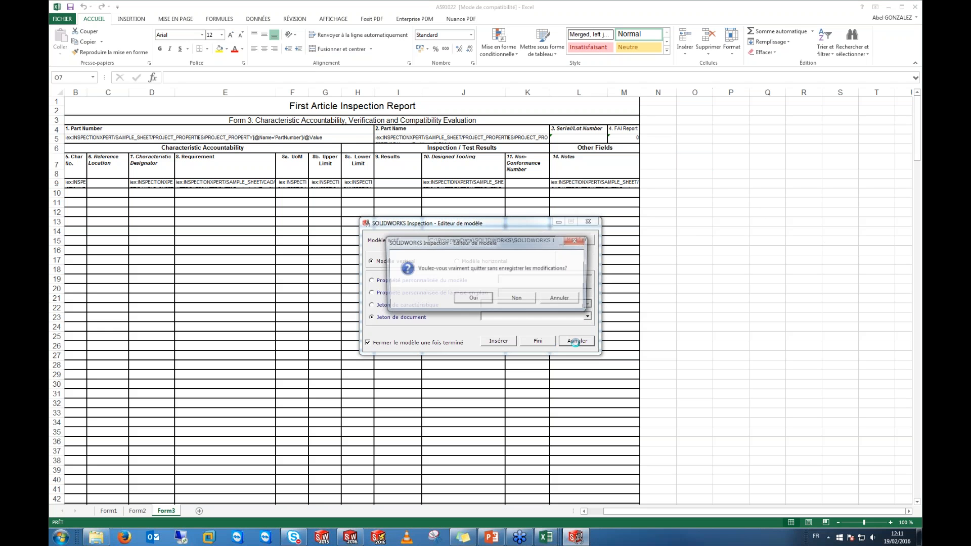
{"action": "left_click", "coordinate": [515, 298]}
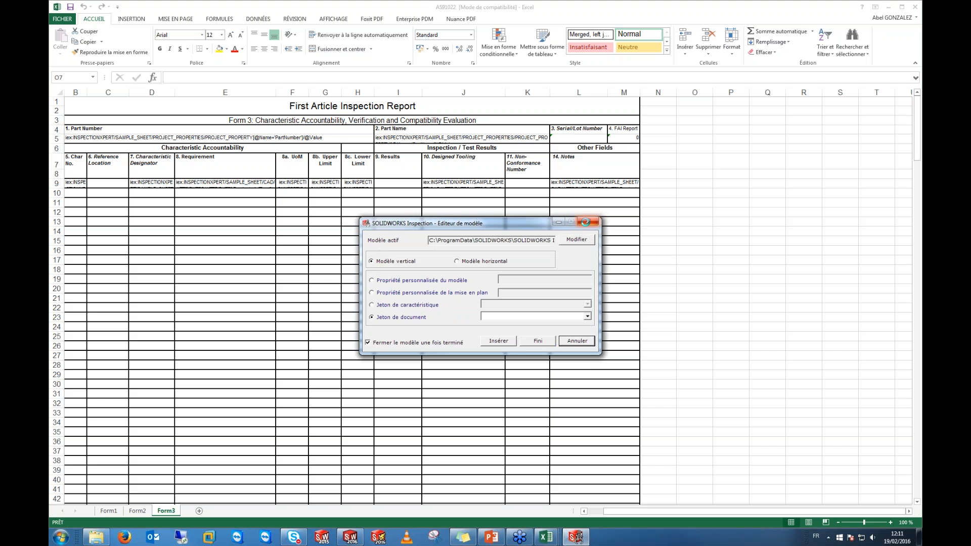
Step: Insert the NQA characteristic token into cell O7 of the Form3 sheet
{"action": "left_click", "coordinate": [397, 305]}
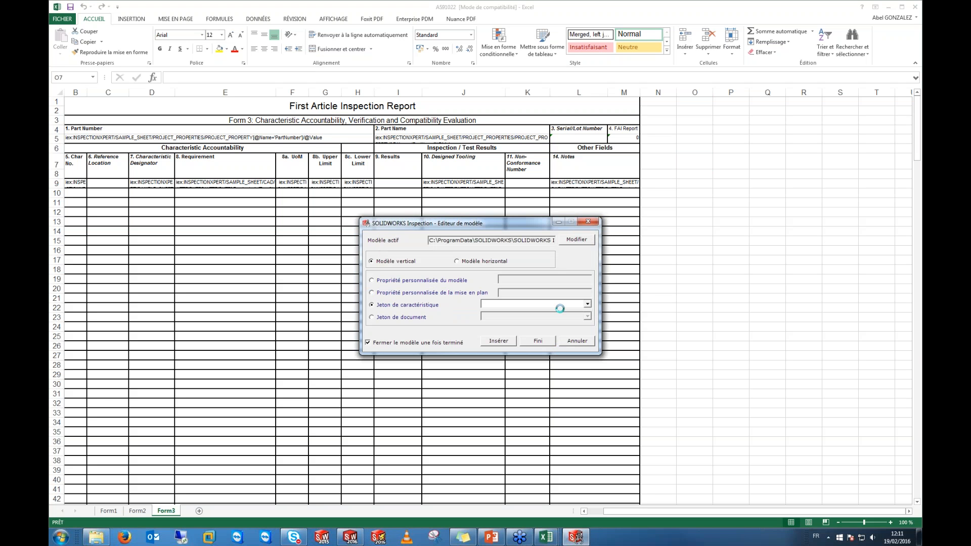
{"action": "left_click", "coordinate": [728, 191]}
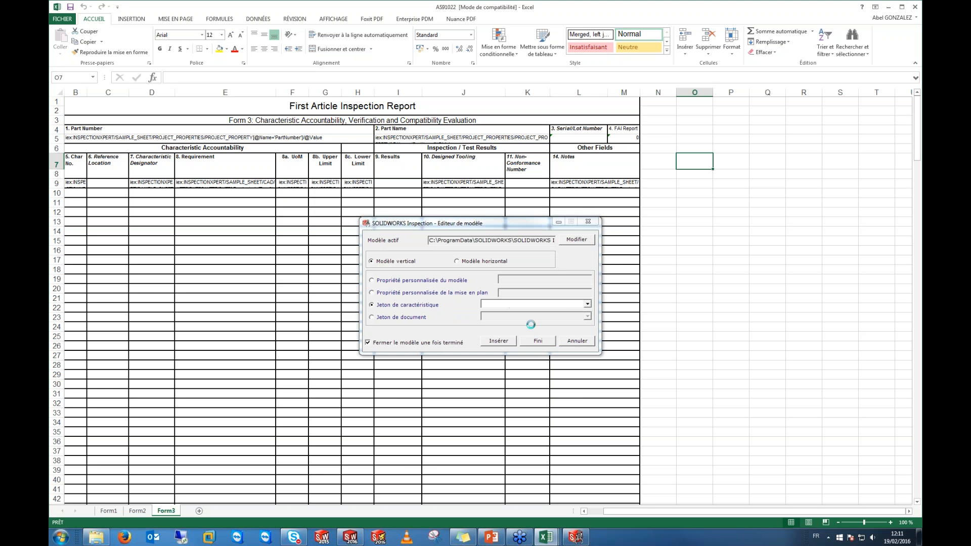
{"action": "left_click", "coordinate": [587, 303]}
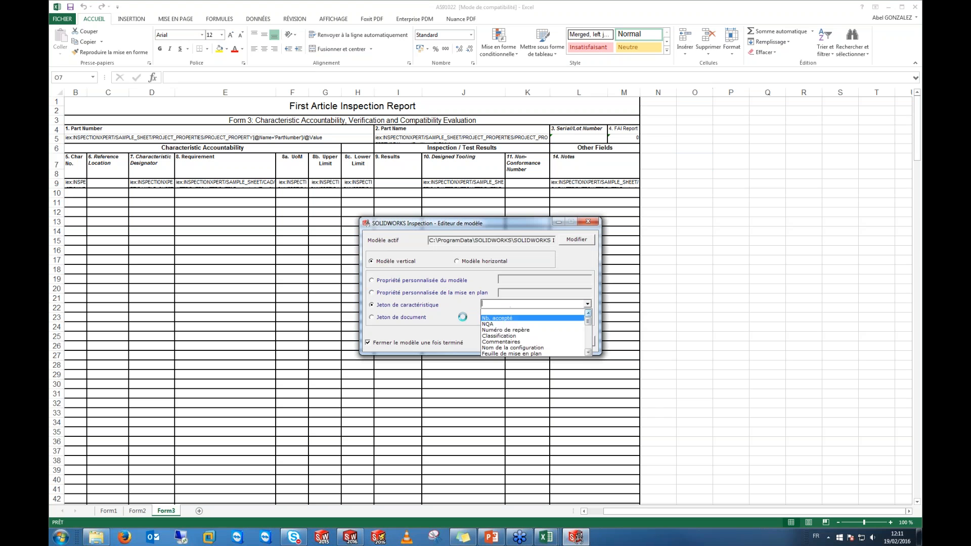
{"action": "left_click", "coordinate": [488, 324]}
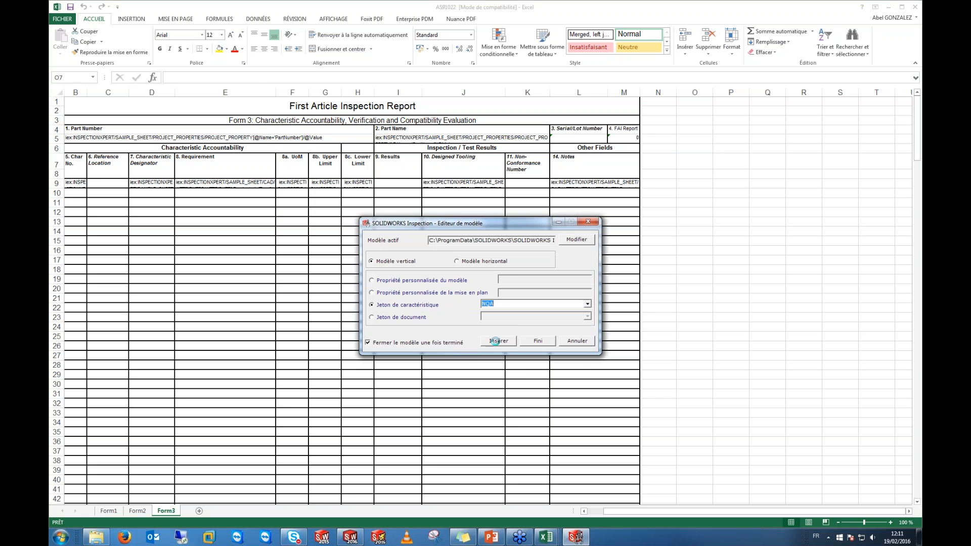
{"action": "left_click", "coordinate": [496, 341]}
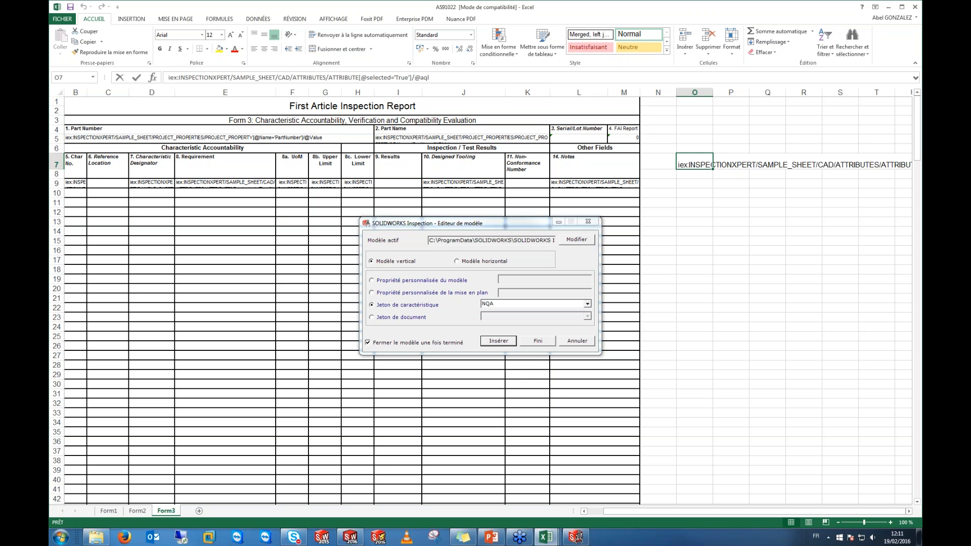
Step: Examine the token expression in cell O7 and quit the template editor without saving the changes
{"action": "double_click", "coordinate": [693, 165]}
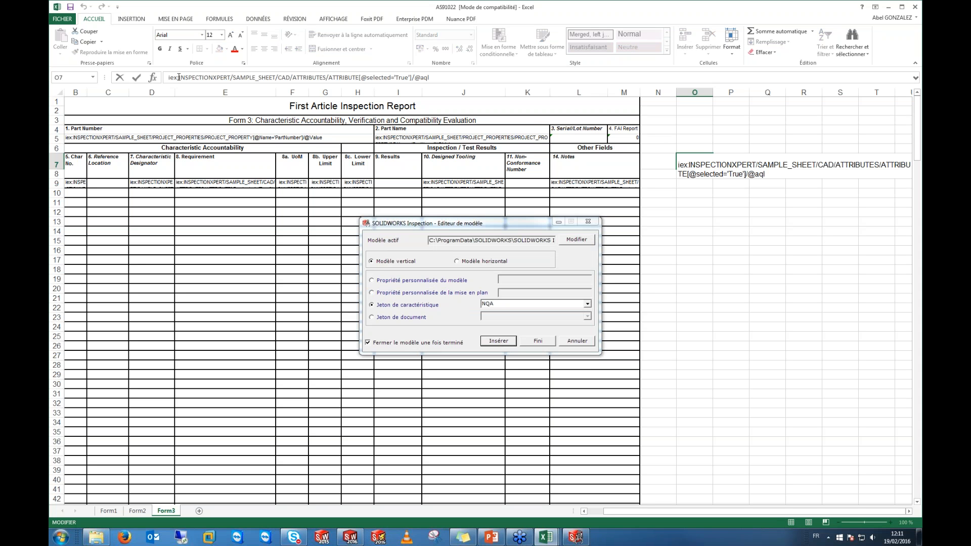
{"action": "left_click_drag", "start_coordinate": [178, 78], "coordinate": [446, 76]}
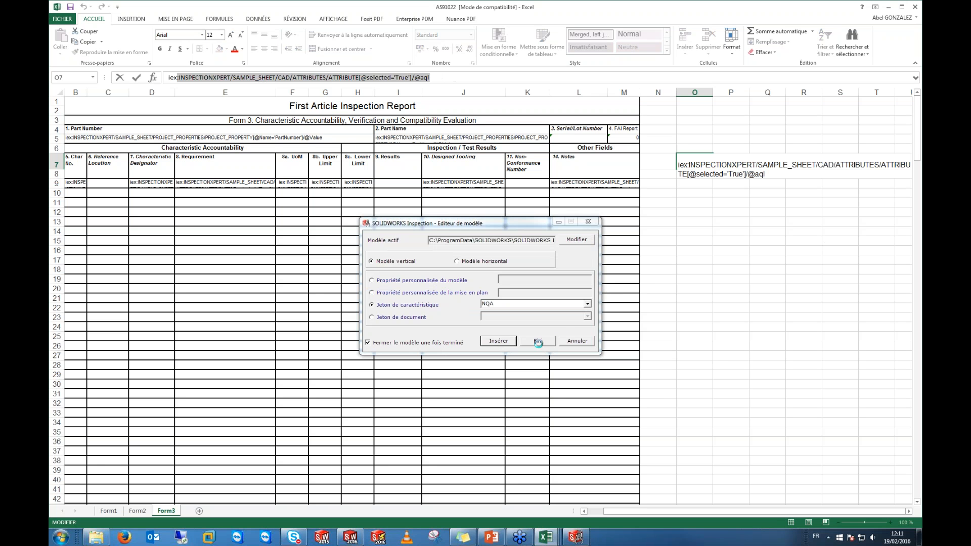
{"action": "left_click", "coordinate": [571, 341]}
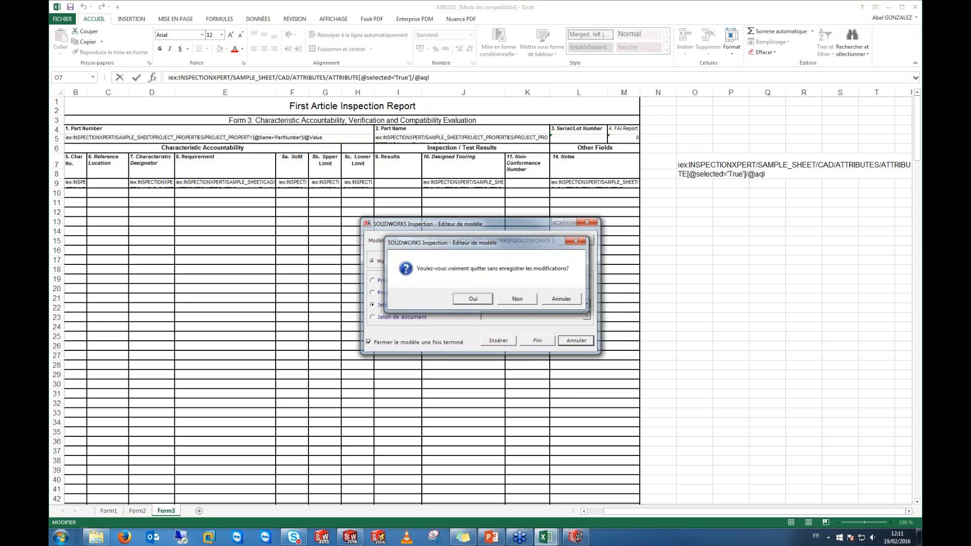
{"action": "key", "text": "Return"}
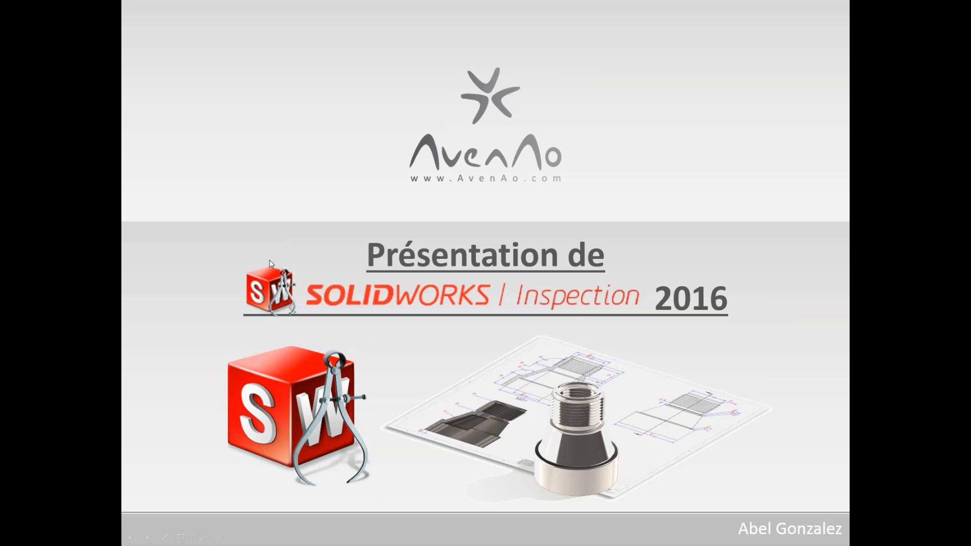
{"action": "left_click", "coordinate": [325, 284]}
{"action": "left_click", "coordinate": [324, 284]}
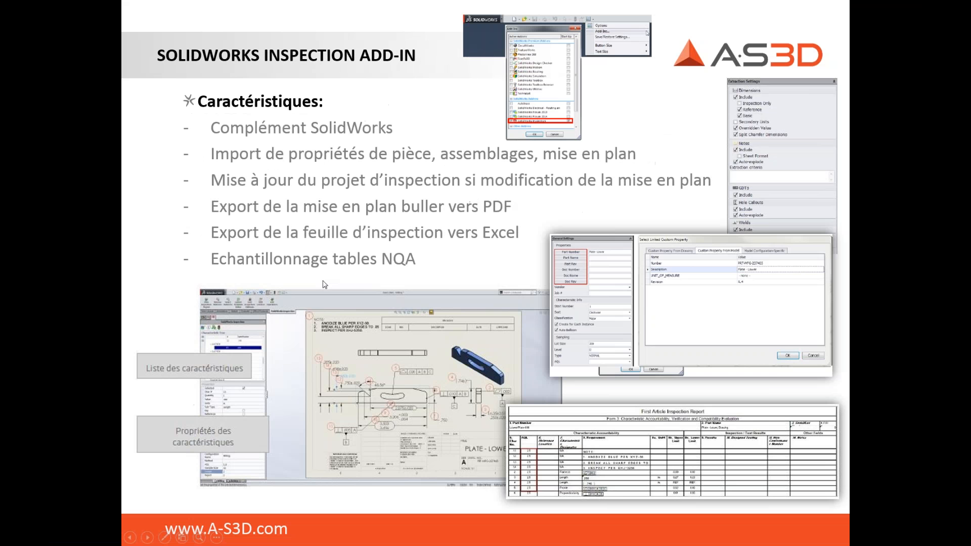
{"action": "key", "text": "Right"}
{"action": "key", "text": "Right"}
{"action": "key", "text": "Left"}
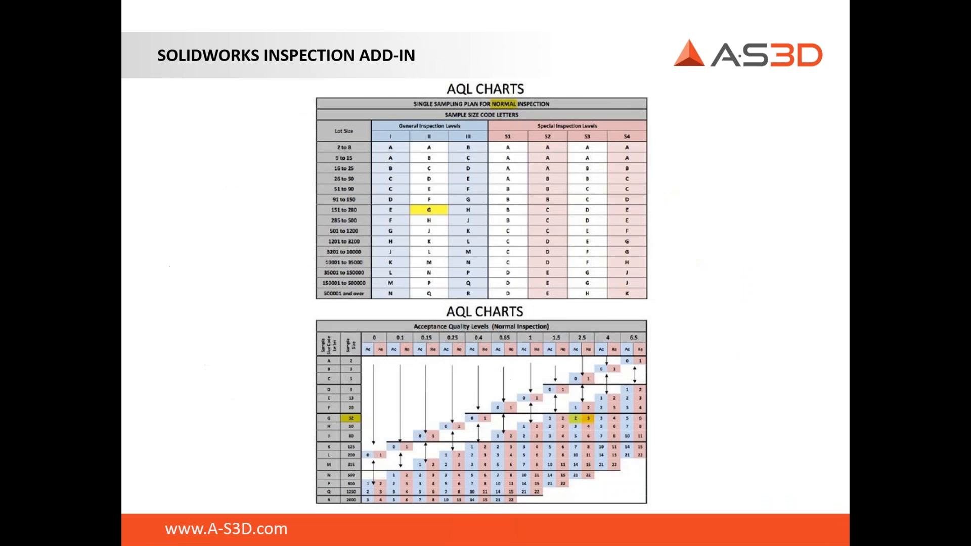
{"action": "key", "text": "Right"}
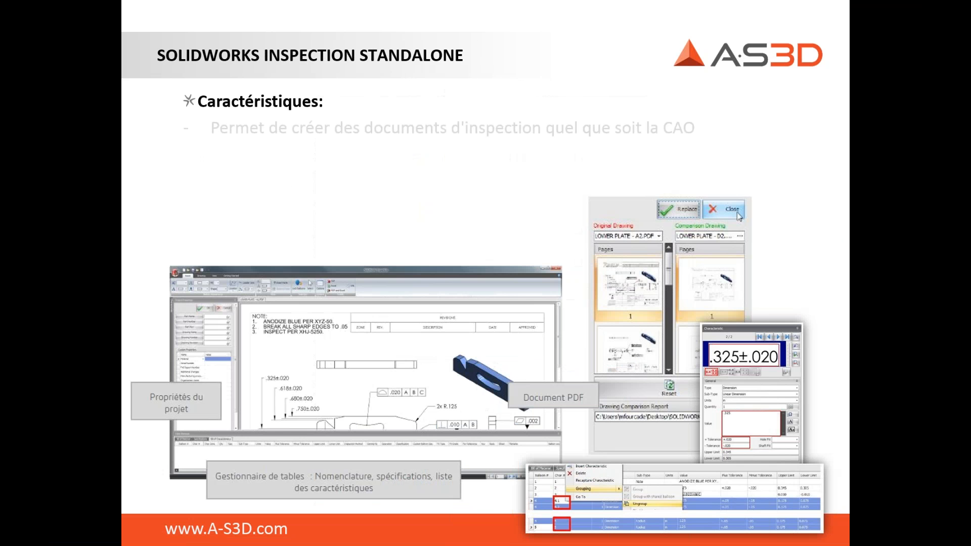
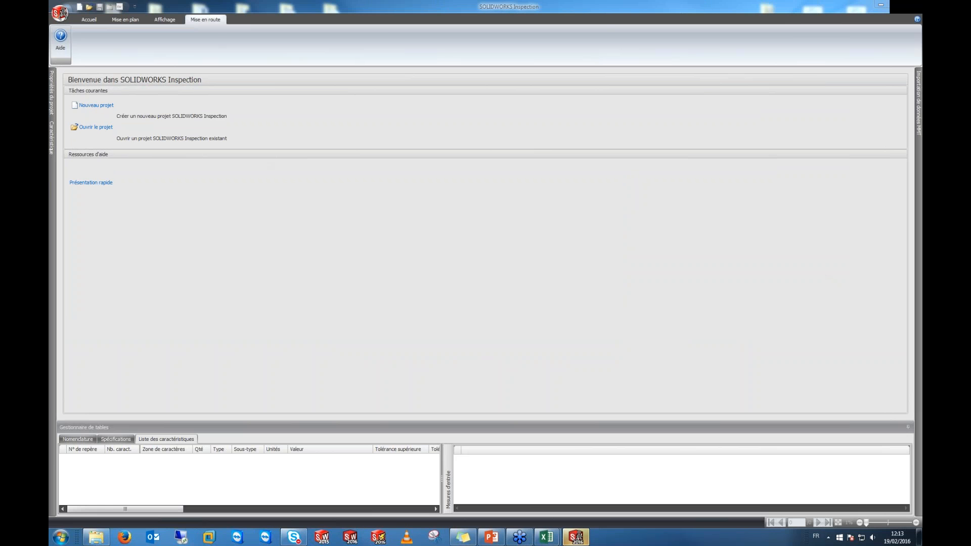
Step: Start a new project from the AS9102 (Inches).fr.ixpdot template and check the drawing file types it accepts
{"action": "left_click", "coordinate": [96, 106]}
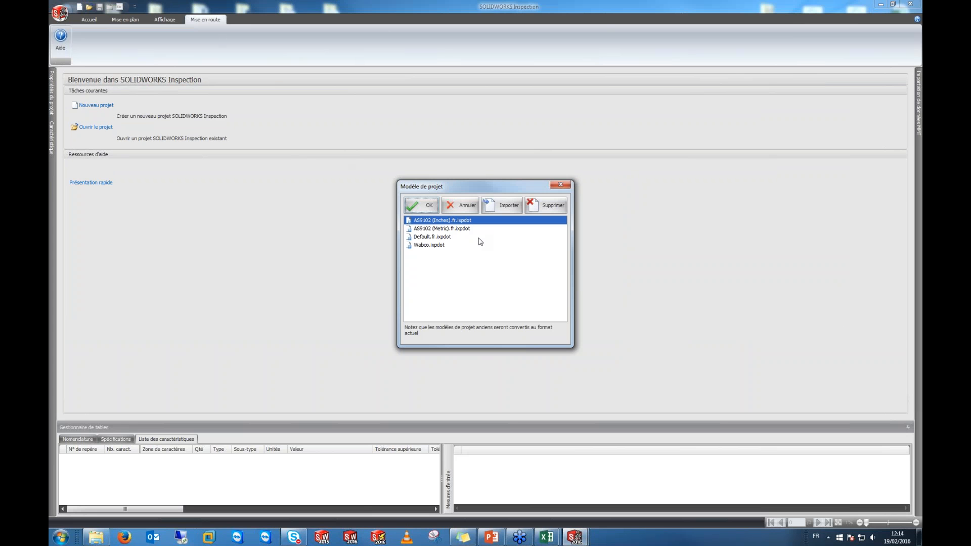
{"action": "left_click", "coordinate": [422, 207]}
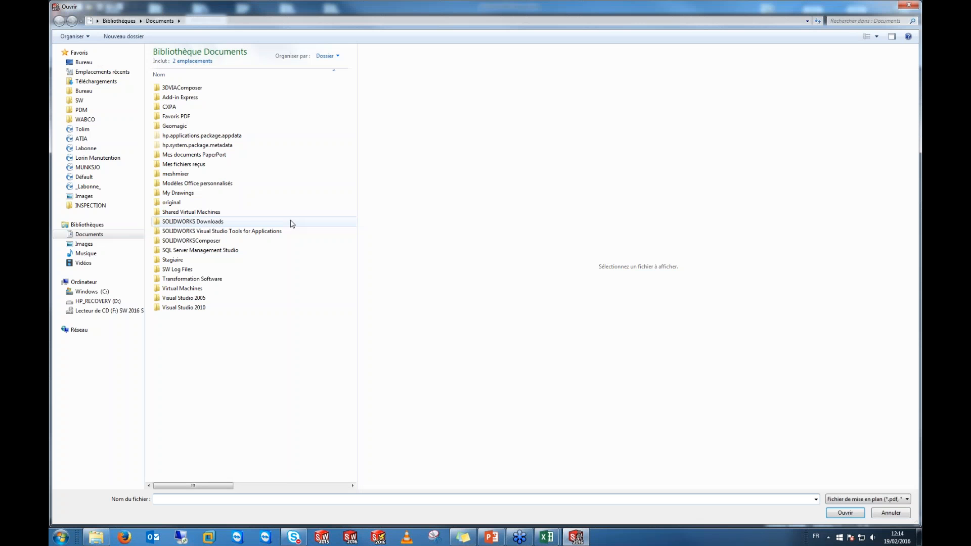
{"action": "left_click", "coordinate": [101, 293]}
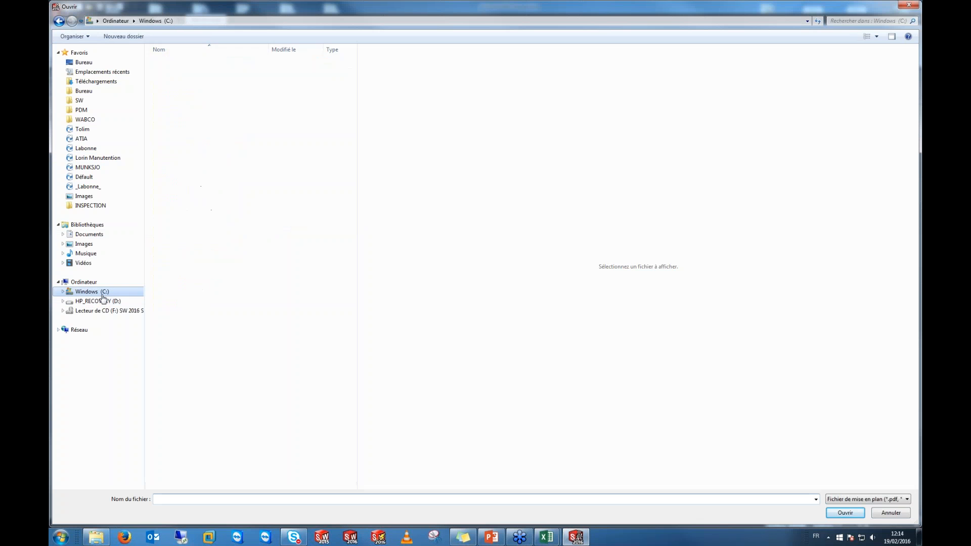
{"action": "left_click", "coordinate": [886, 499]}
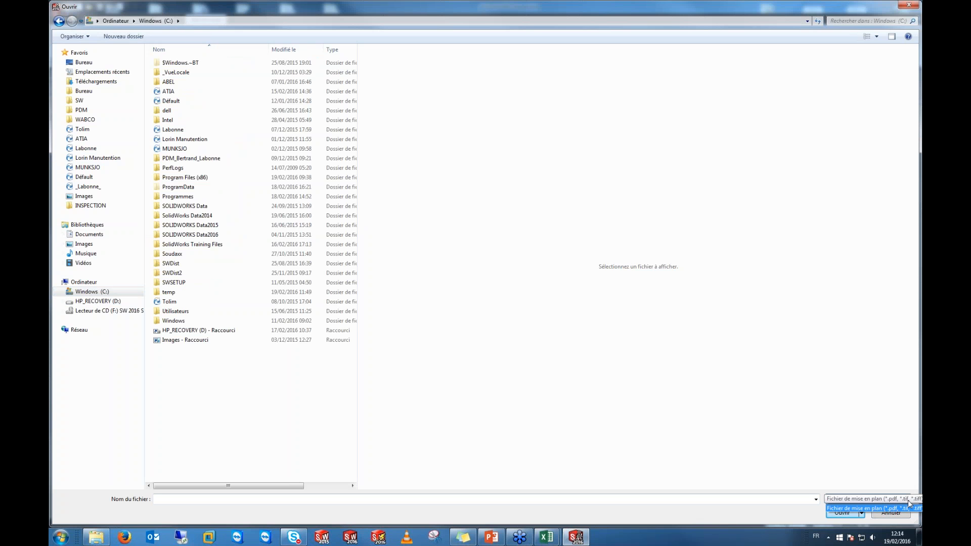
{"action": "left_click", "coordinate": [906, 500]}
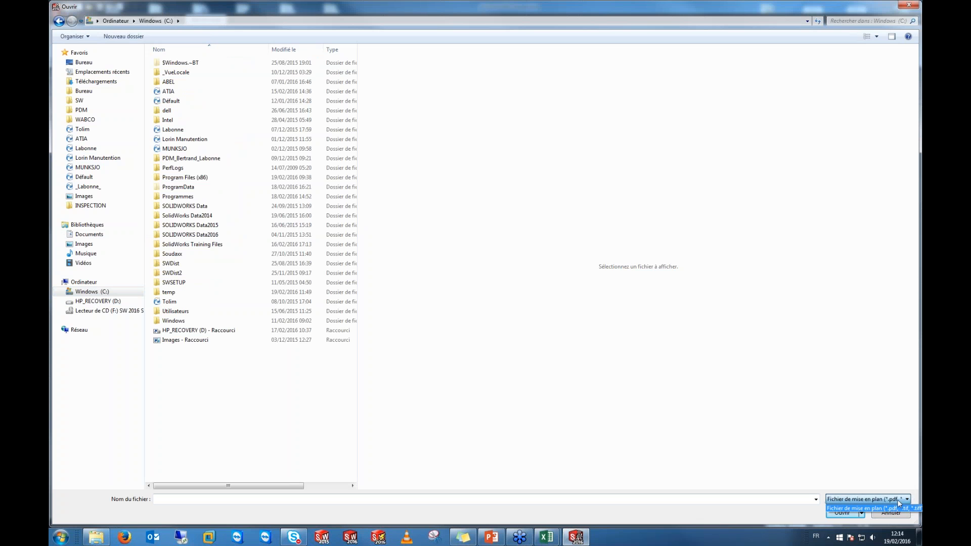
{"action": "left_click", "coordinate": [905, 500]}
Step: Try to open LOWER PLATE - A2.PDF from the Standalone subfolder of the INSPECTION folder as the project drawing
{"action": "left_click", "coordinate": [89, 205]}
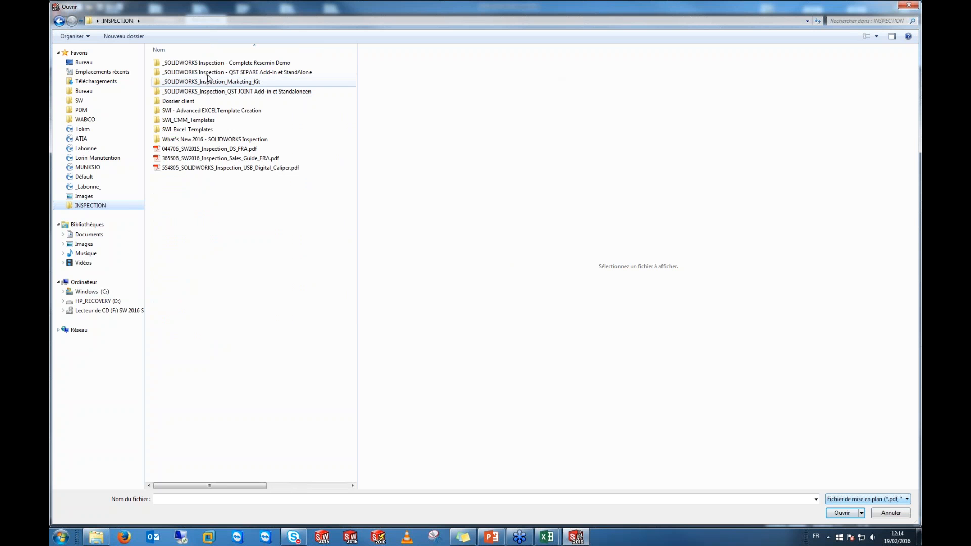
{"action": "double_click", "coordinate": [180, 72]}
{"action": "double_click", "coordinate": [175, 72]}
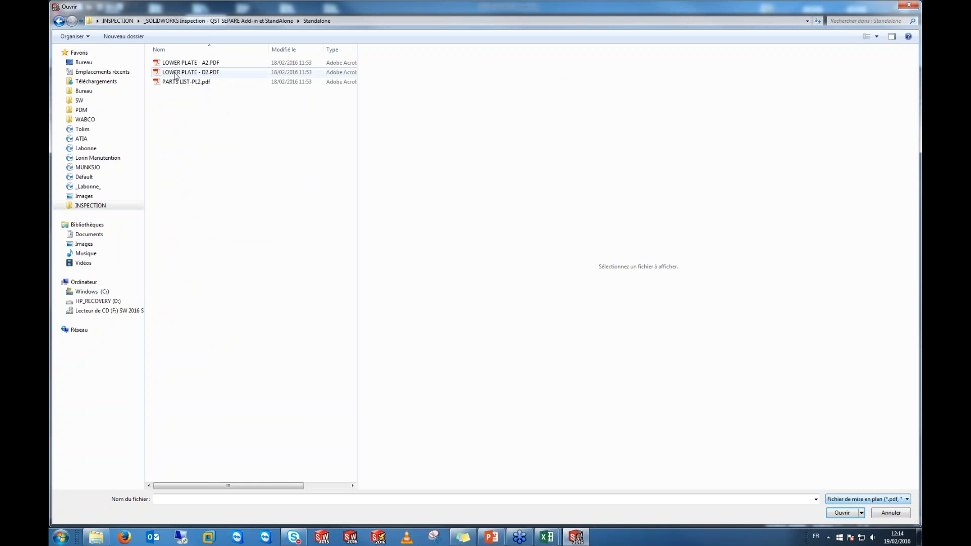
{"action": "left_click", "coordinate": [181, 63]}
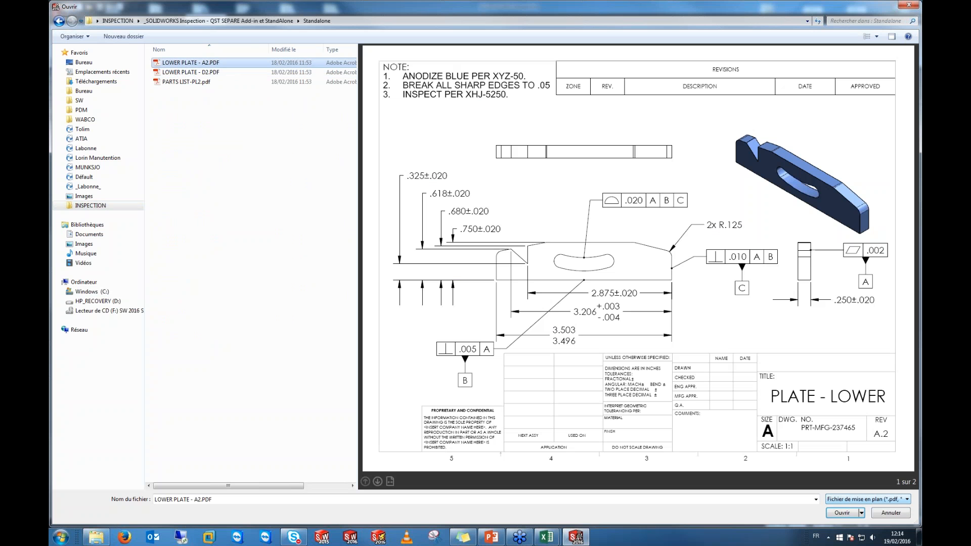
{"action": "double_click", "coordinate": [176, 63]}
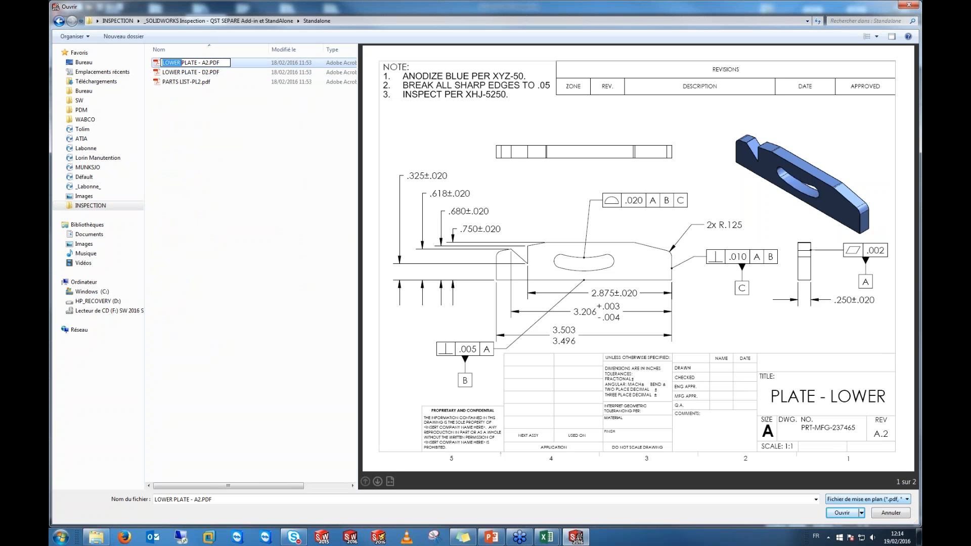
Step: Try to close the open Excel windows, and cancel the selection of the project drawing
{"action": "right_click", "coordinate": [547, 539]}
{"action": "left_click", "coordinate": [537, 512]}
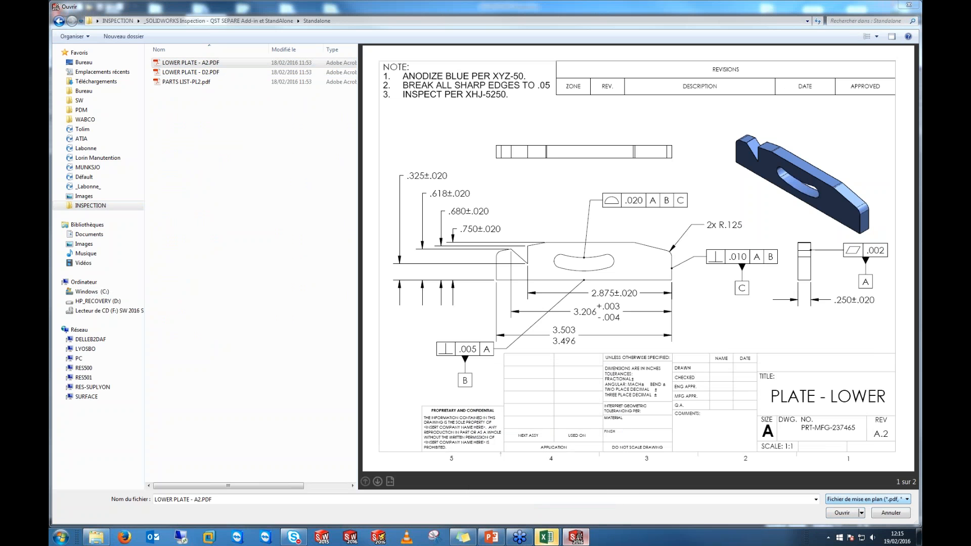
{"action": "left_click", "coordinate": [710, 5]}
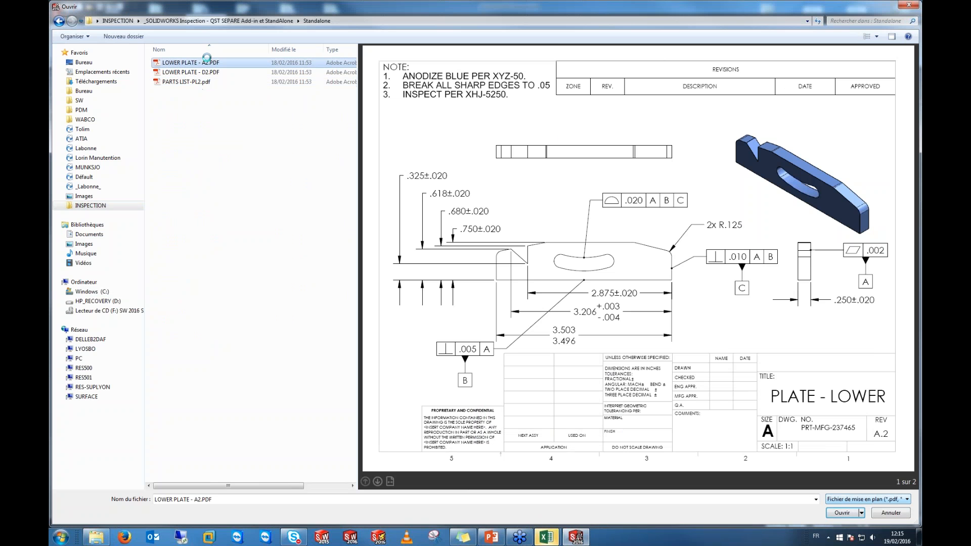
{"action": "left_click", "coordinate": [575, 537]}
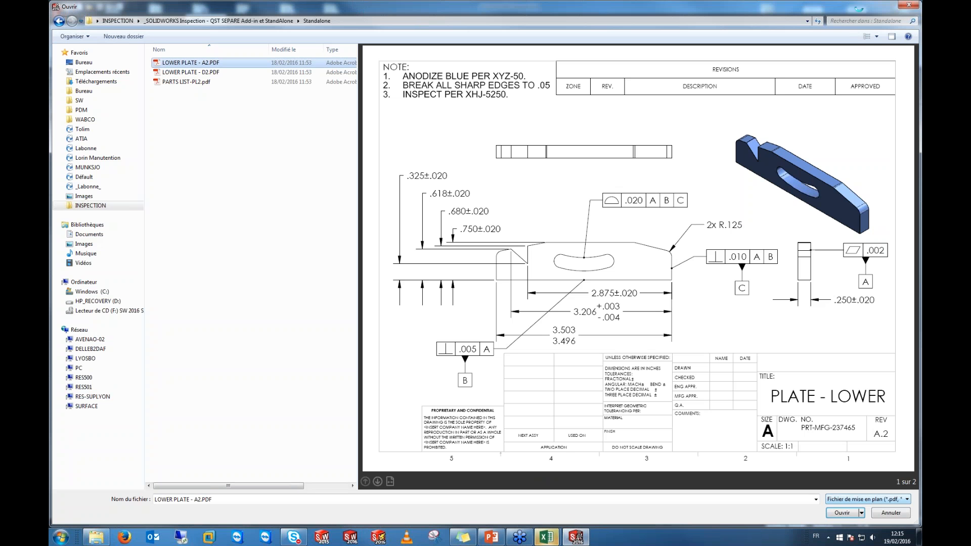
{"action": "left_click", "coordinate": [906, 6]}
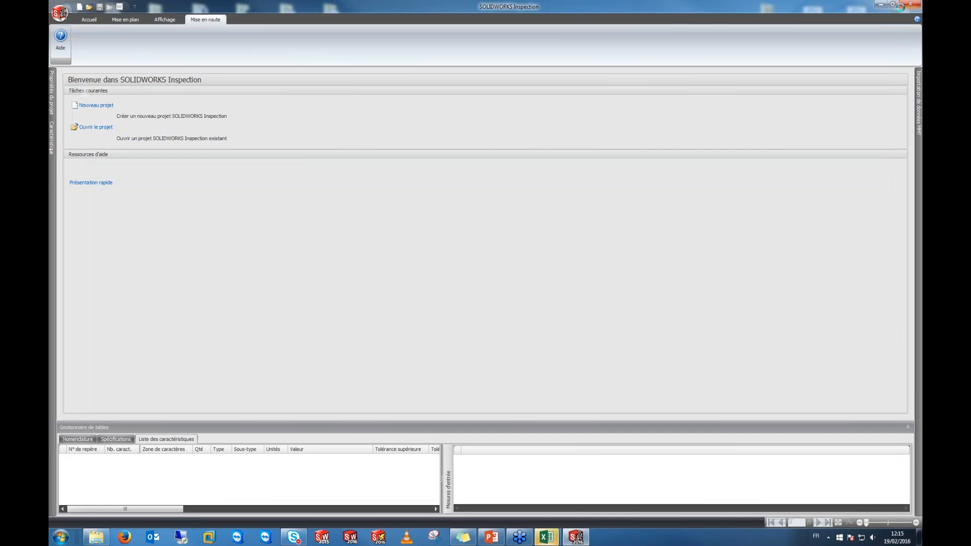
{"action": "left_click_drag", "start_coordinate": [712, 21], "coordinate": [83, 87]}
{"action": "left_click", "coordinate": [494, 541]}
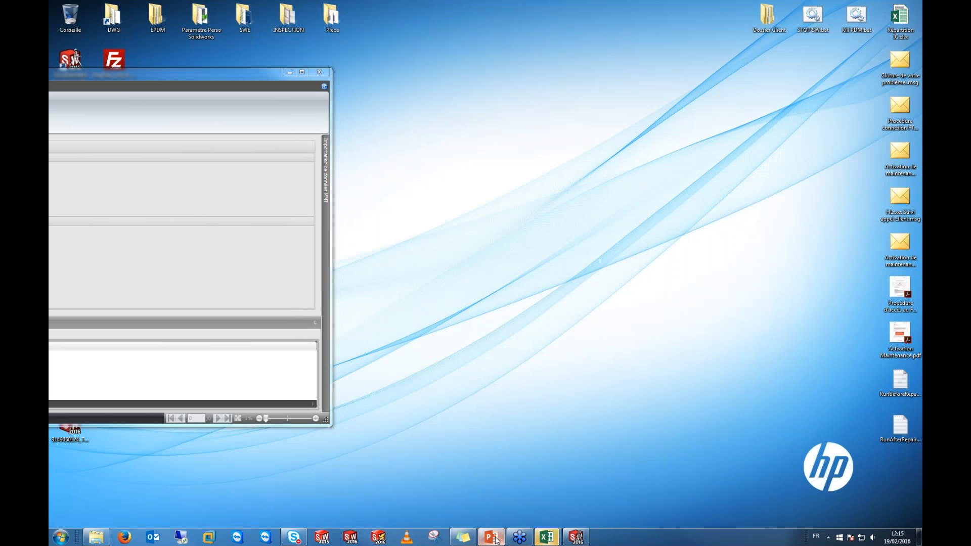
{"action": "left_click", "coordinate": [172, 77]}
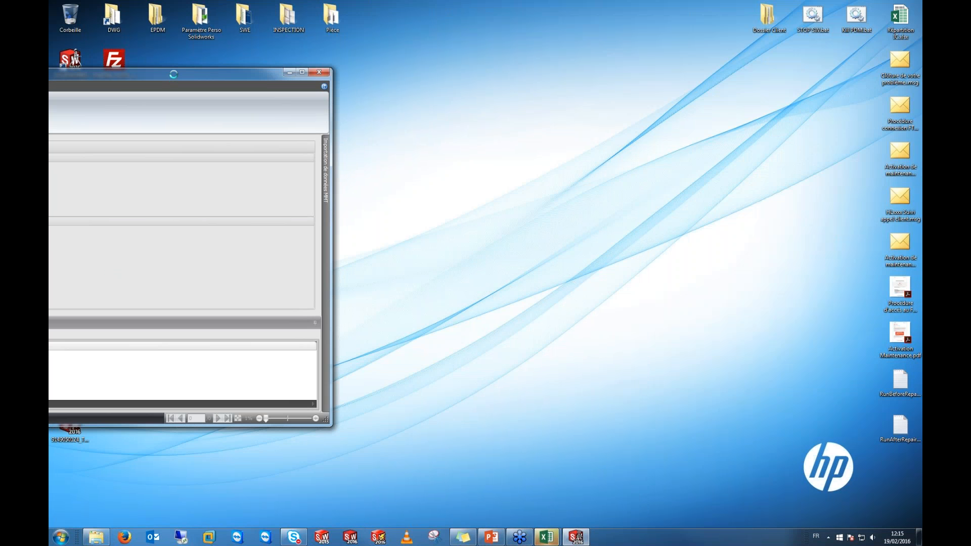
{"action": "double_click", "coordinate": [173, 75]}
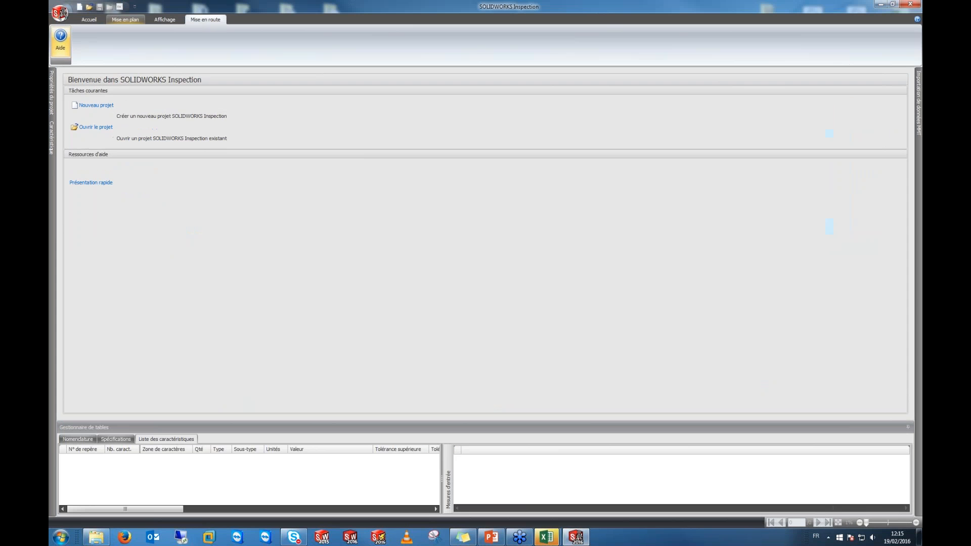
{"action": "left_click", "coordinate": [89, 20]}
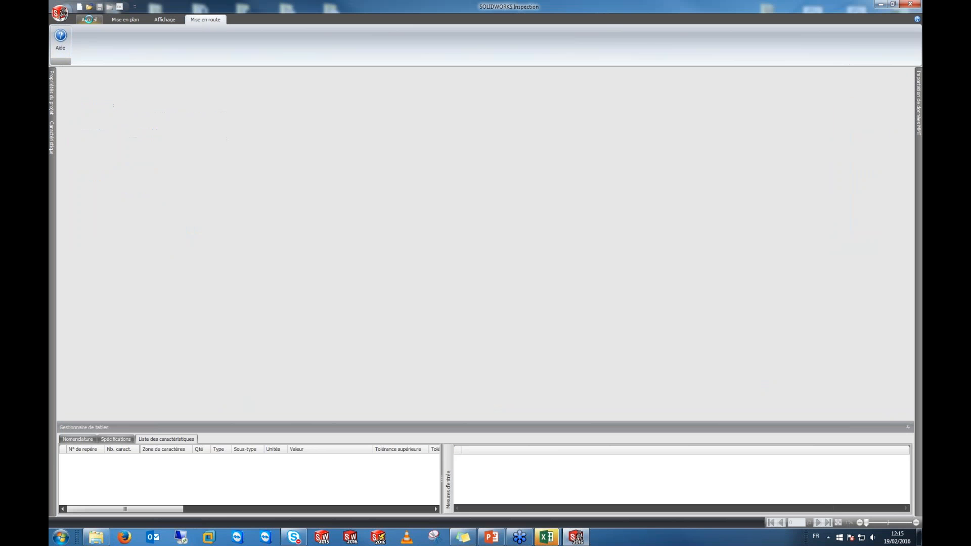
{"action": "left_click", "coordinate": [62, 13]}
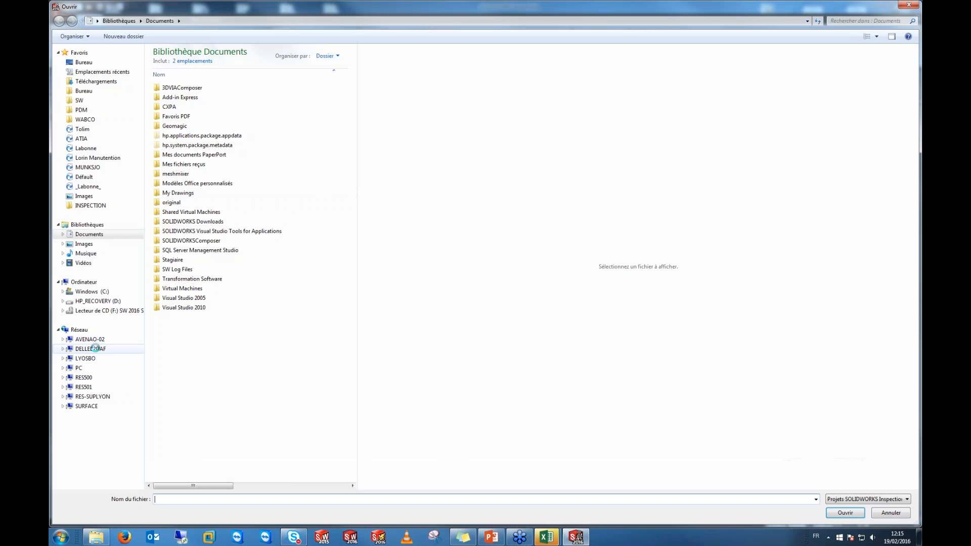
{"action": "left_click", "coordinate": [87, 205]}
{"action": "double_click", "coordinate": [197, 73]}
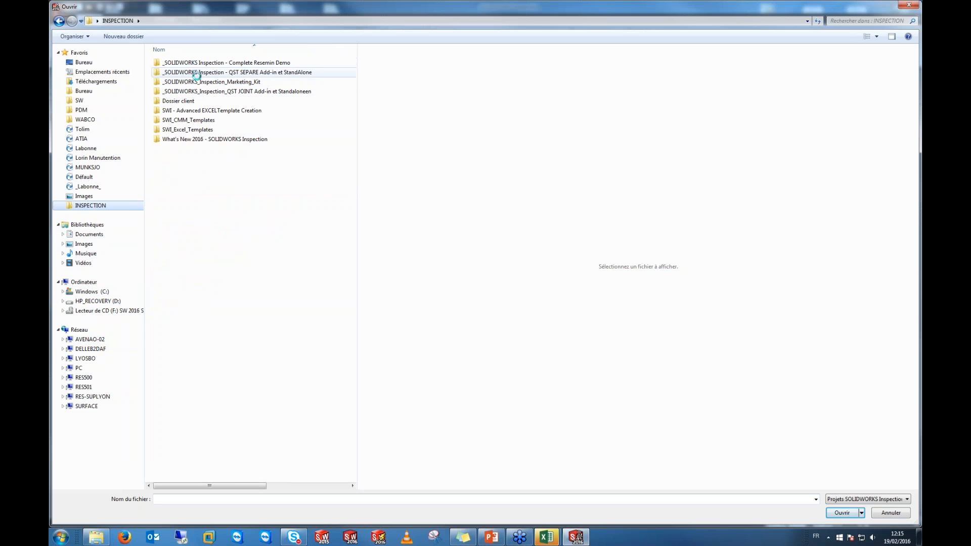
{"action": "double_click", "coordinate": [180, 63]}
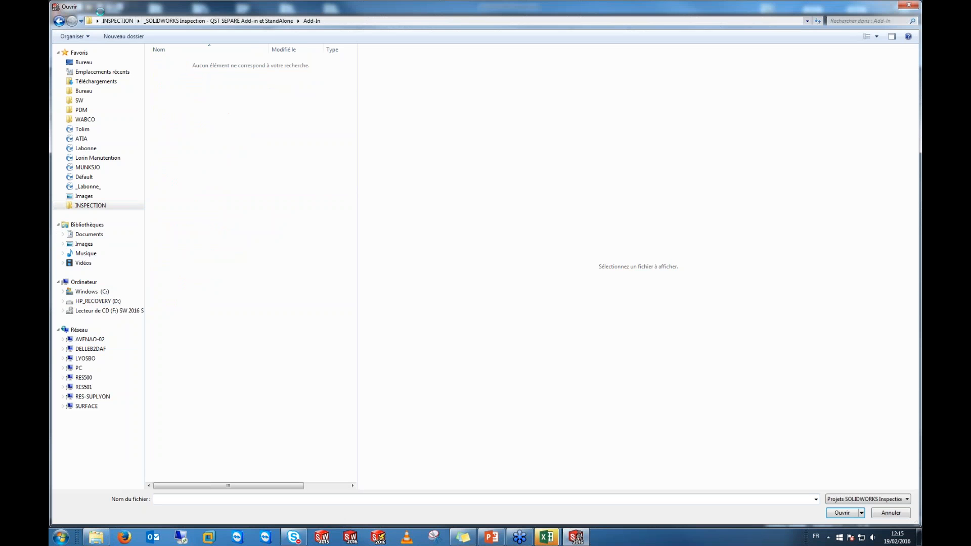
{"action": "left_click", "coordinate": [59, 21]}
{"action": "double_click", "coordinate": [177, 73]}
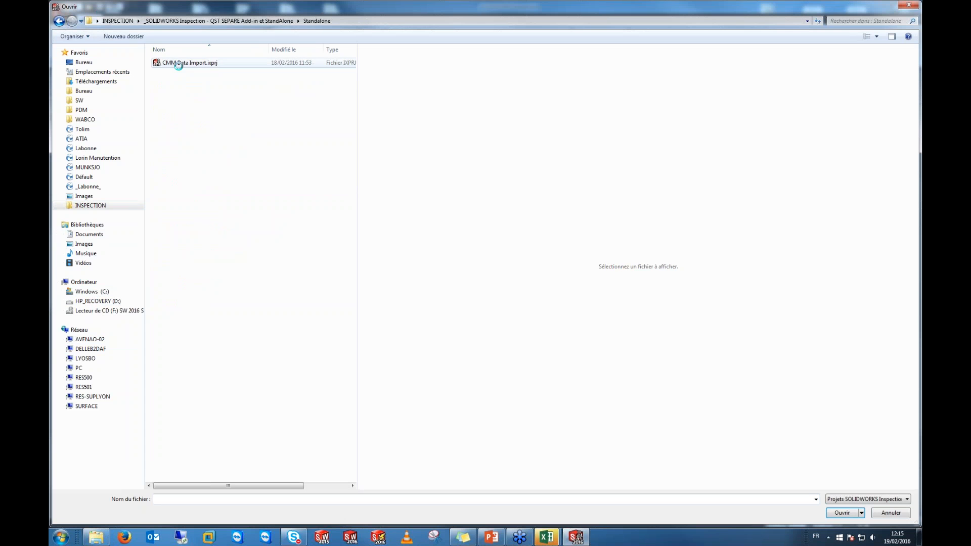
{"action": "left_click", "coordinate": [909, 5]}
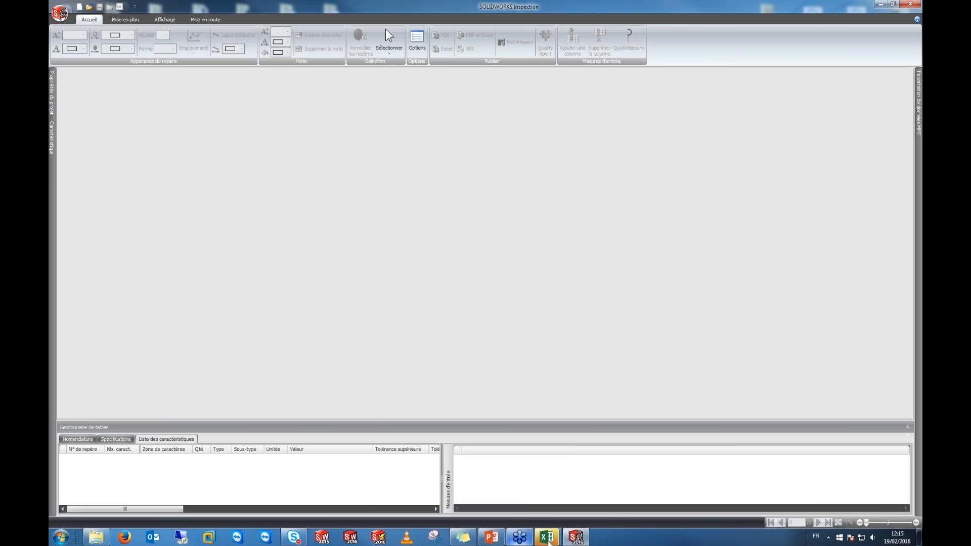
Step: Try to close all Excel windows at once
{"action": "right_click", "coordinate": [670, 534]}
{"action": "right_click", "coordinate": [556, 538]}
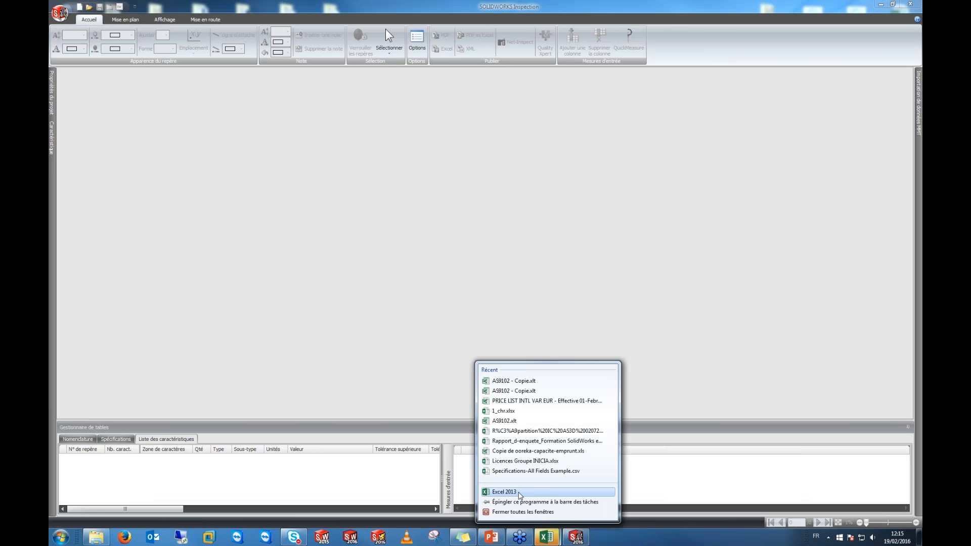
{"action": "left_click", "coordinate": [515, 511]}
Step: End both EXCEL.EXE processes in the Windows Task Manager and close it
{"action": "right_click", "coordinate": [609, 538]}
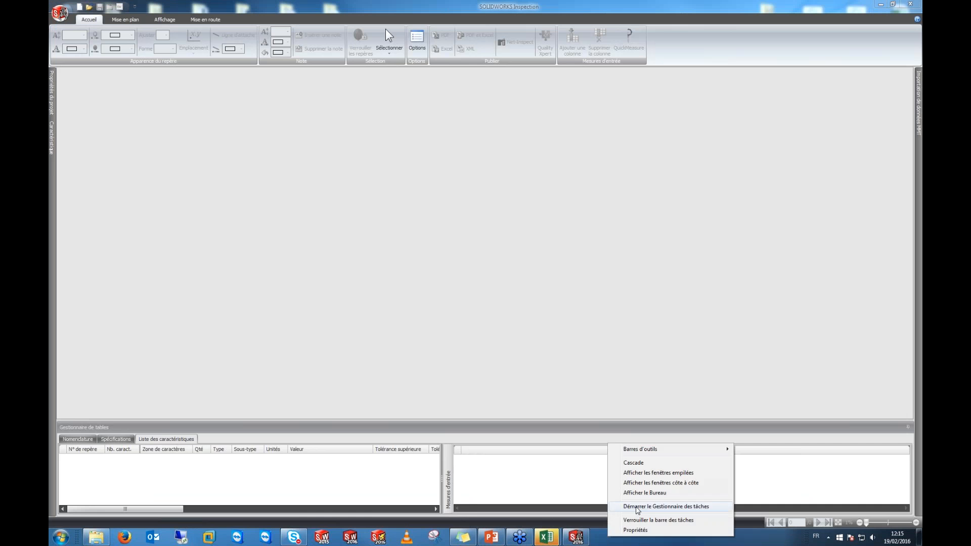
{"action": "left_click", "coordinate": [615, 505]}
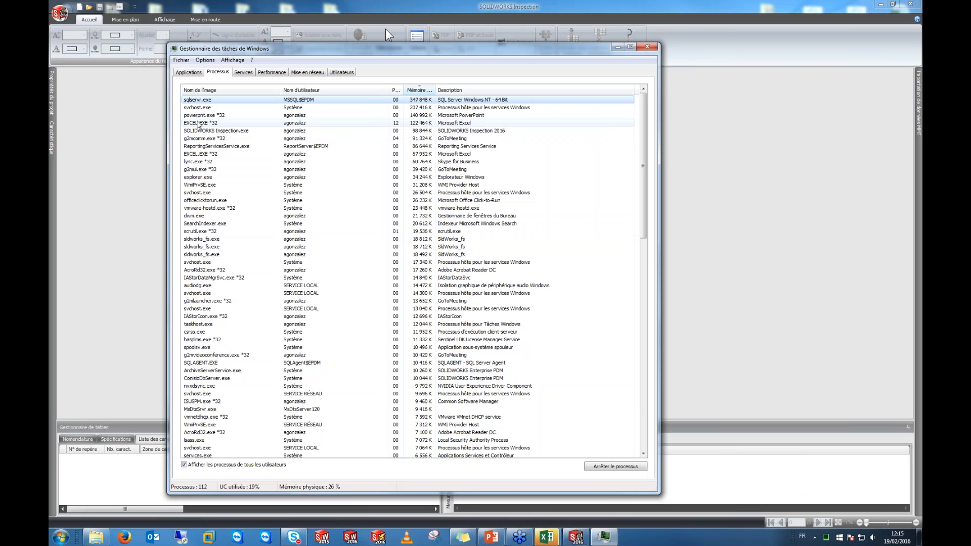
{"action": "left_click", "coordinate": [616, 466]}
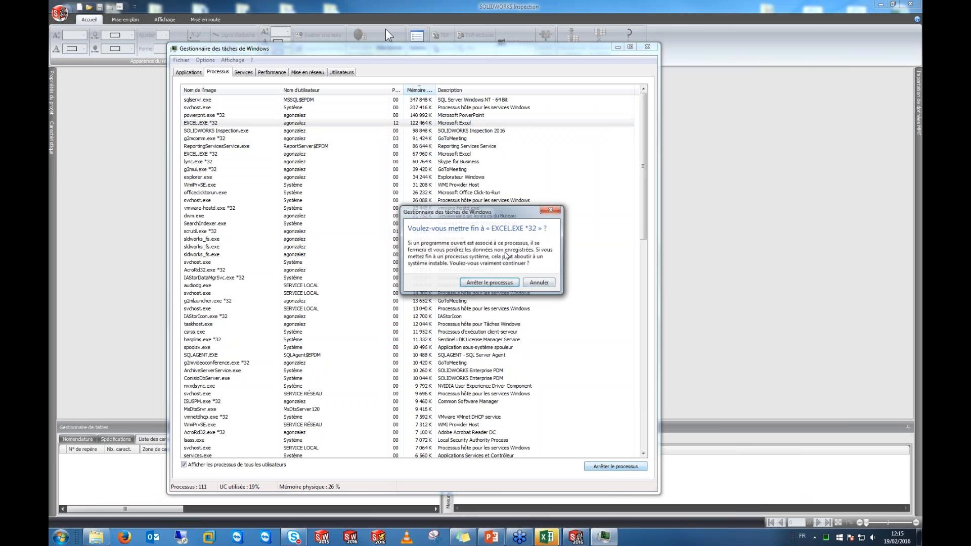
{"action": "left_click", "coordinate": [488, 288]}
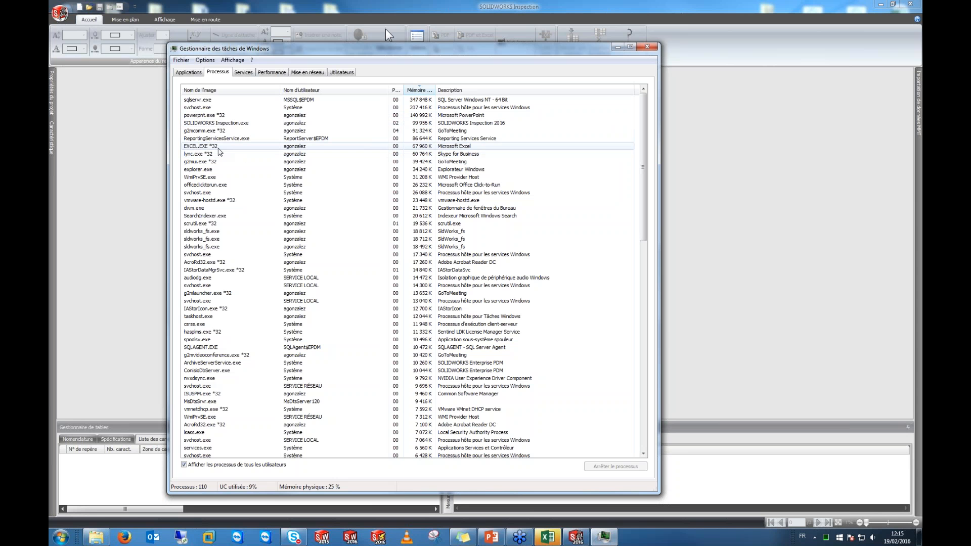
{"action": "left_click", "coordinate": [216, 146]}
{"action": "left_click", "coordinate": [615, 466]}
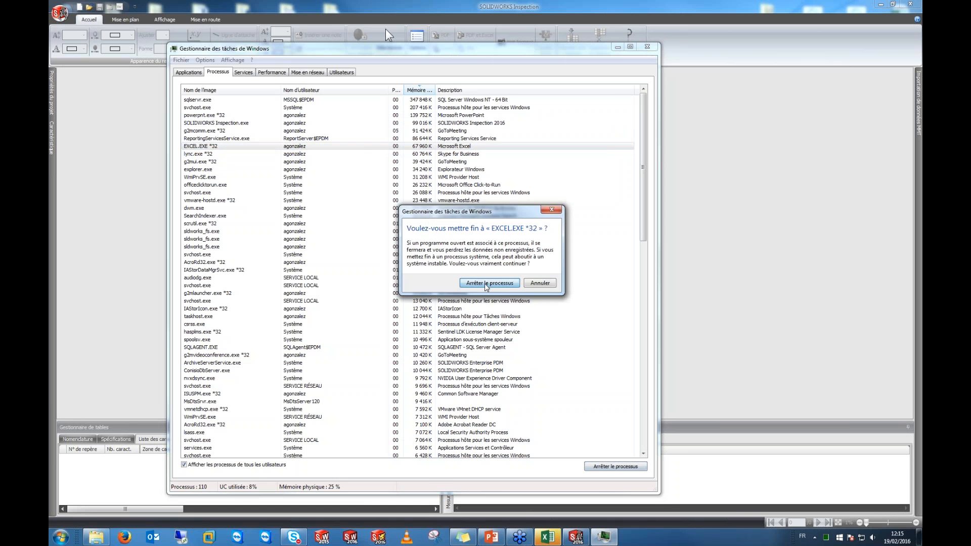
{"action": "left_click", "coordinate": [489, 288]}
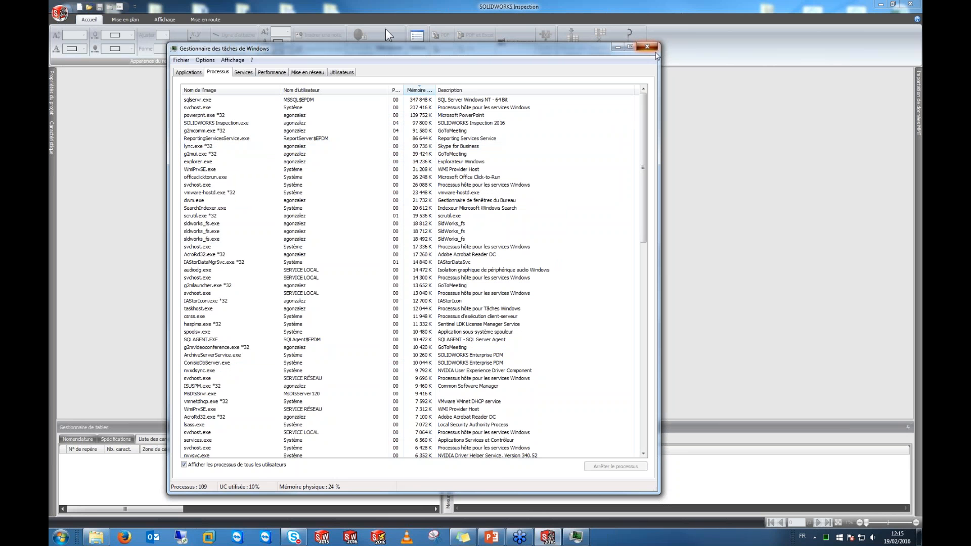
{"action": "left_click", "coordinate": [647, 46]}
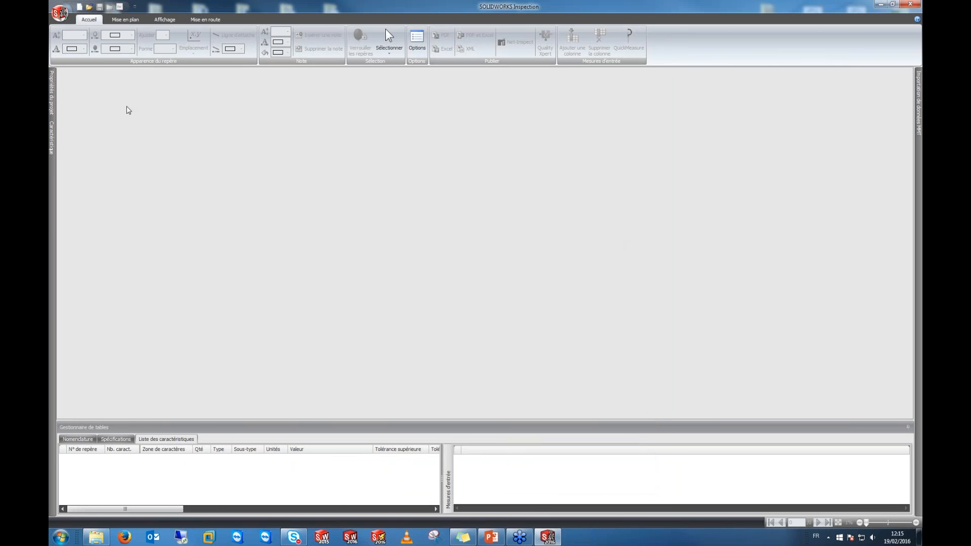
Step: Create a project from the AS9102 (Inches).fr.ixpdot template, using LOWER PLATE - A2.PDF from the INSPECTION folder's Standalone subfolder as its drawing
{"action": "left_click", "coordinate": [62, 20]}
{"action": "left_click", "coordinate": [92, 35]}
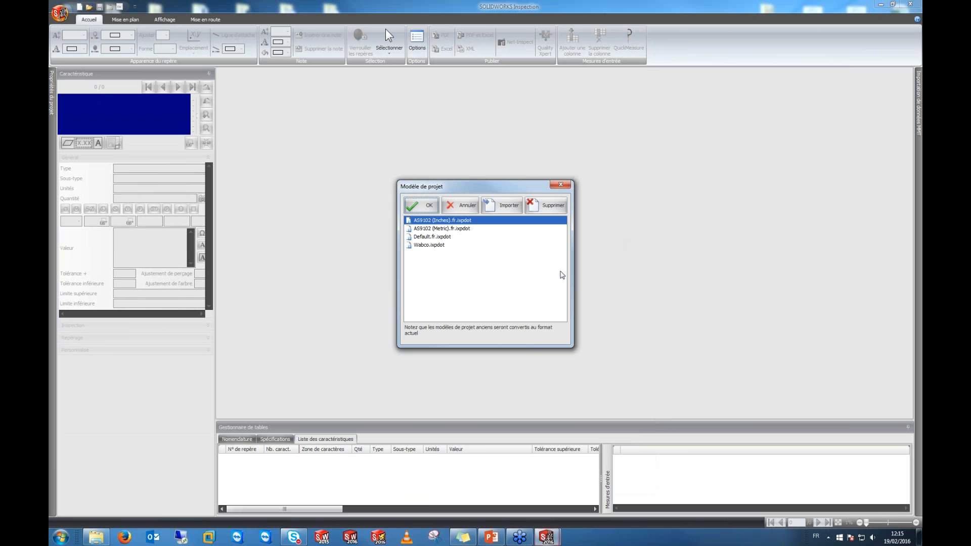
{"action": "left_click", "coordinate": [433, 207]}
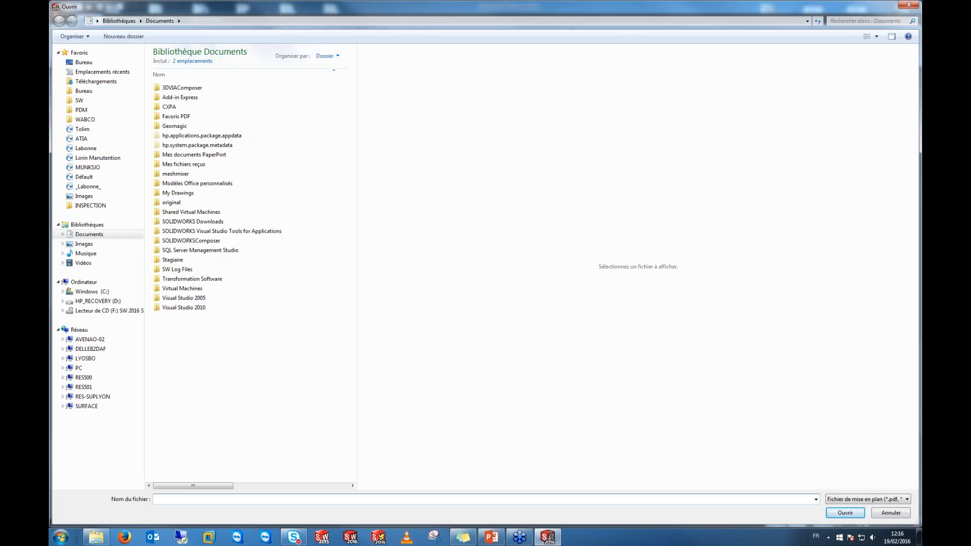
{"action": "left_click", "coordinate": [85, 205]}
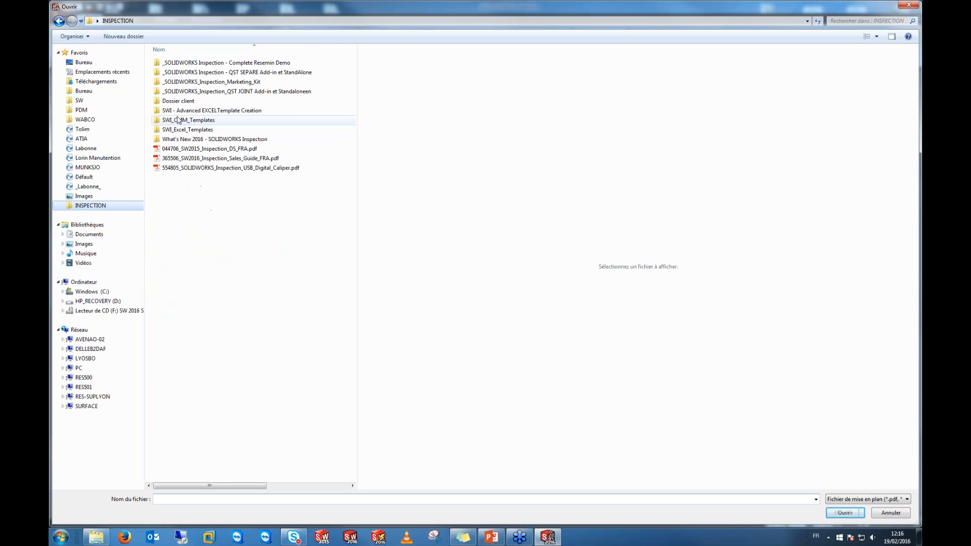
{"action": "double_click", "coordinate": [201, 72]}
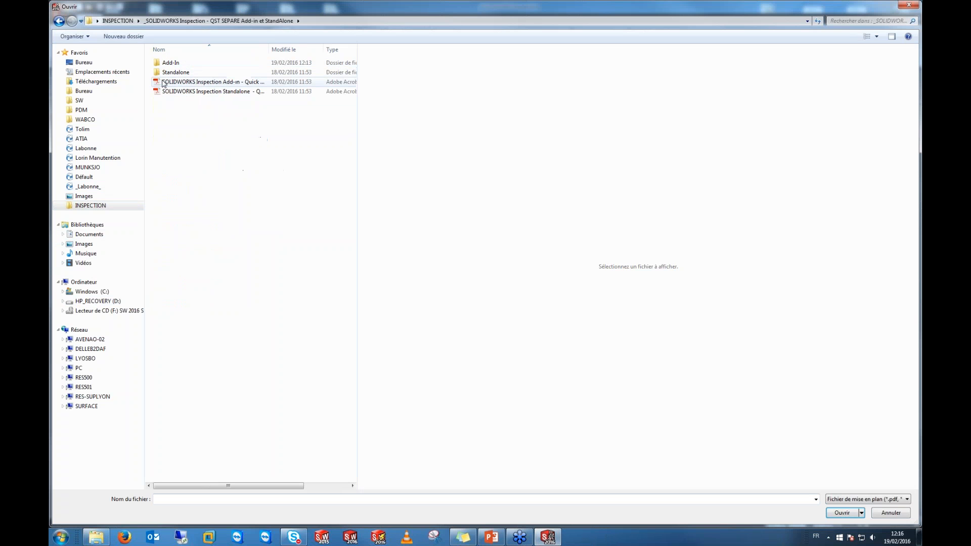
{"action": "double_click", "coordinate": [169, 71]}
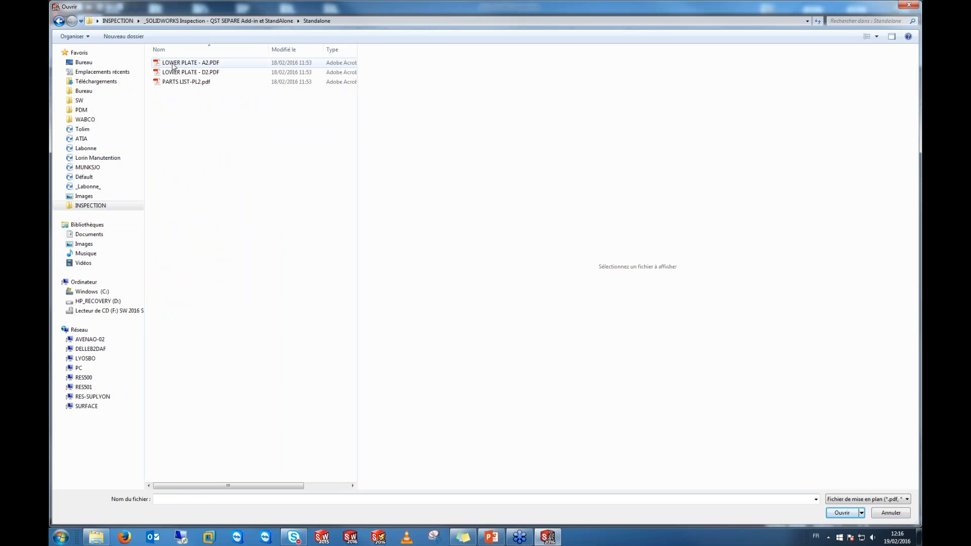
{"action": "left_click", "coordinate": [174, 63]}
{"action": "left_click", "coordinate": [842, 513]}
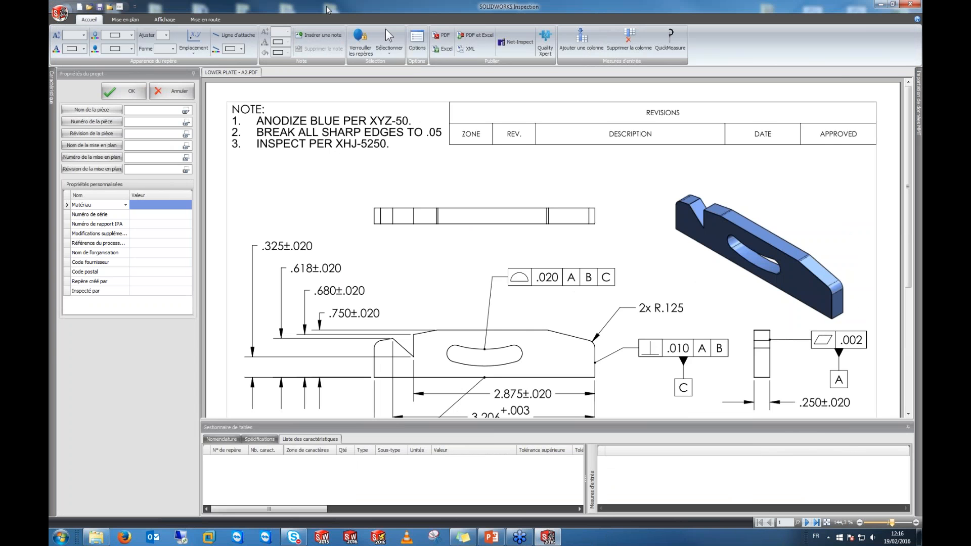
Step: Widen the characteristics list so that its limit and inspection method columns fit beside the measurement entry area
{"action": "double_click", "coordinate": [386, 5]}
{"action": "double_click", "coordinate": [386, 4]}
{"action": "left_click_drag", "start_coordinate": [591, 478], "coordinate": [779, 478]}
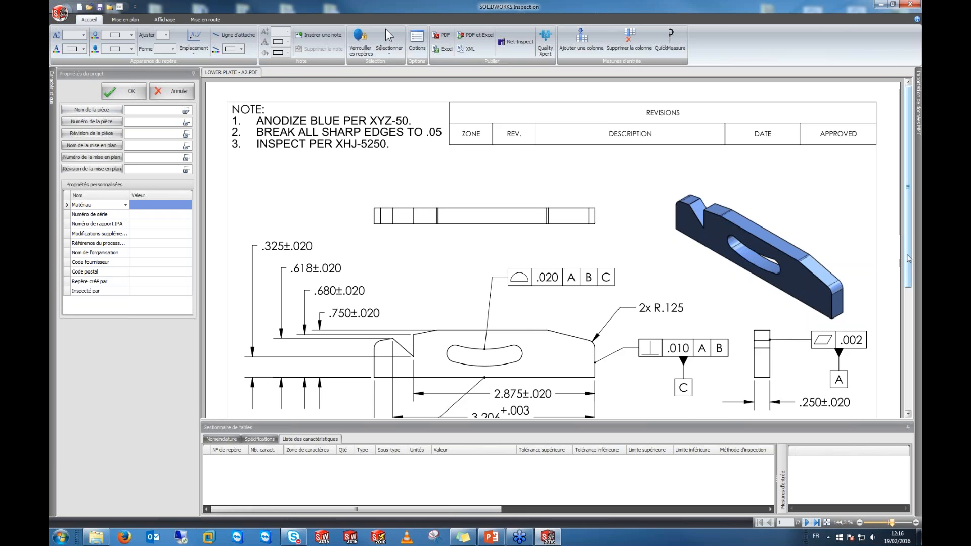
Step: Capture PLATE - LOWER from the drawing's title block as the part name in the project properties
{"action": "left_click_drag", "start_coordinate": [914, 278], "coordinate": [914, 389]}
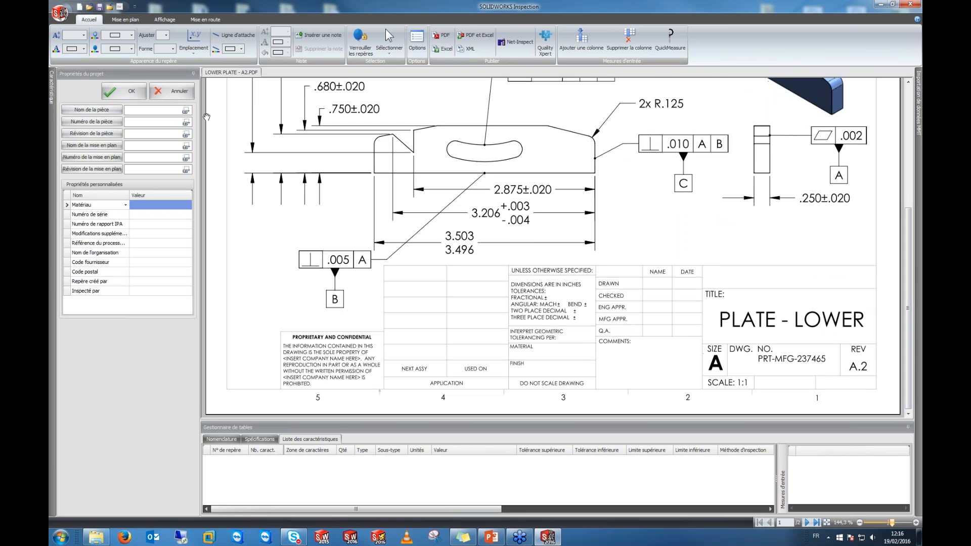
{"action": "left_click", "coordinate": [186, 110]}
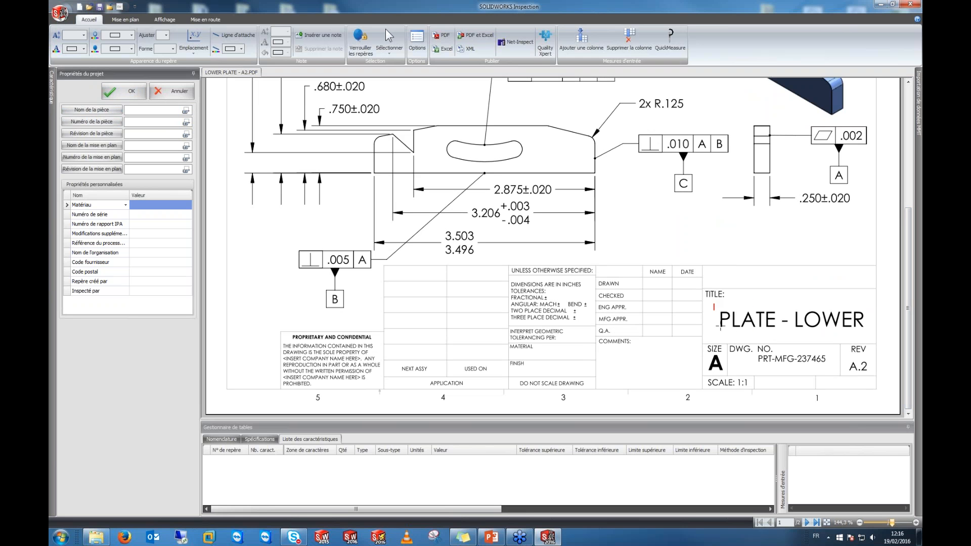
{"action": "left_click_drag", "start_coordinate": [719, 326], "coordinate": [870, 336]}
{"action": "left_click_drag", "start_coordinate": [164, 110], "coordinate": [119, 111]}
{"action": "left_click", "coordinate": [94, 122]}
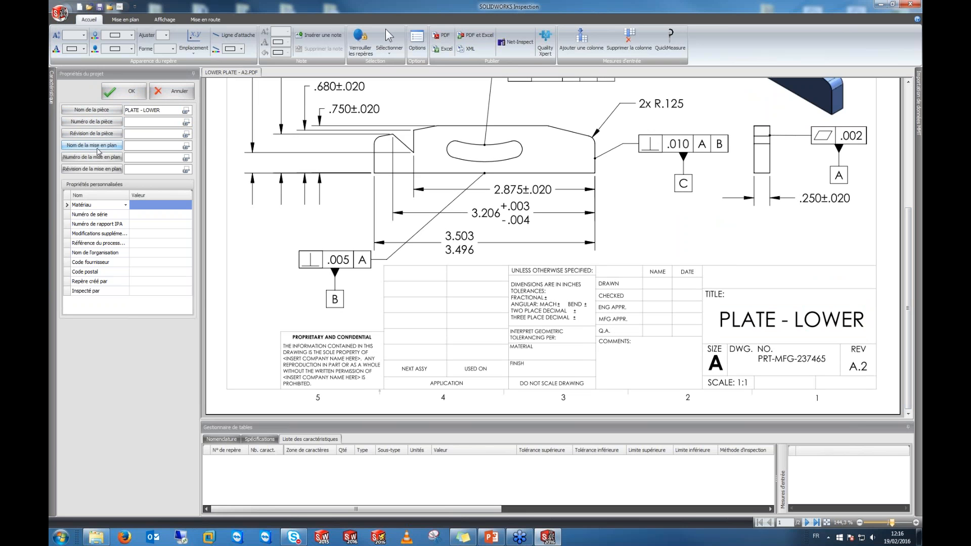
Step: Capture the drawing number PRT-MFG-237465 and the drawing revision A2 from the title block into the project properties
{"action": "left_click", "coordinate": [188, 160]}
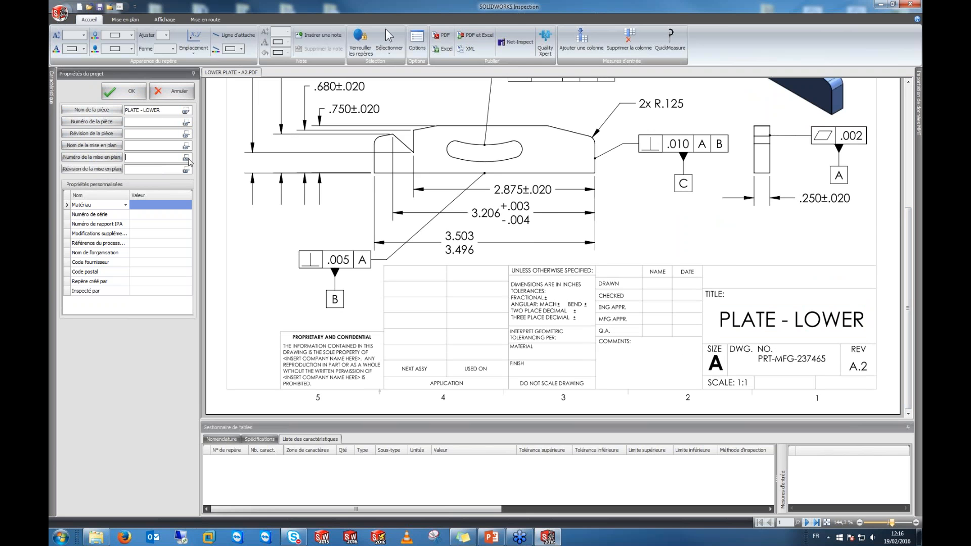
{"action": "left_click_drag", "start_coordinate": [753, 355], "coordinate": [837, 372]}
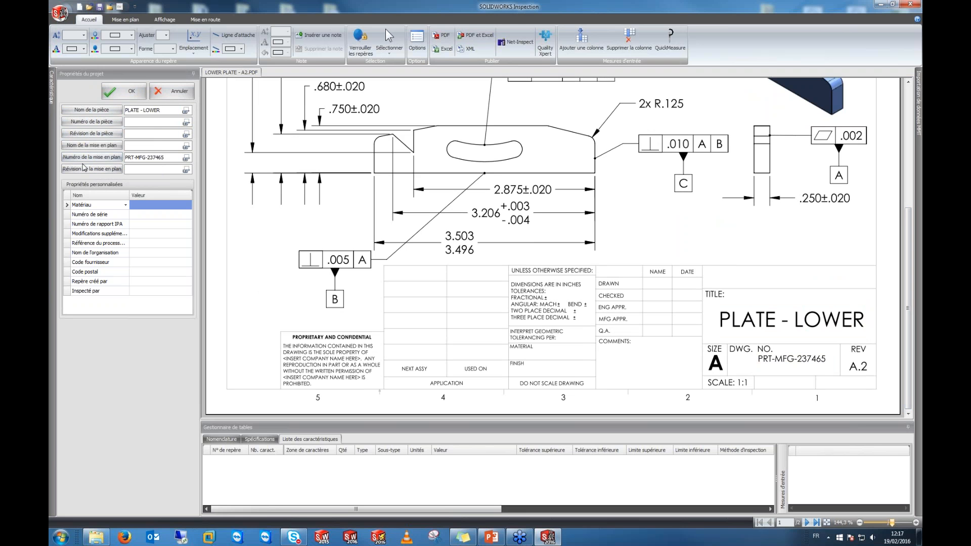
{"action": "left_click", "coordinate": [92, 170]}
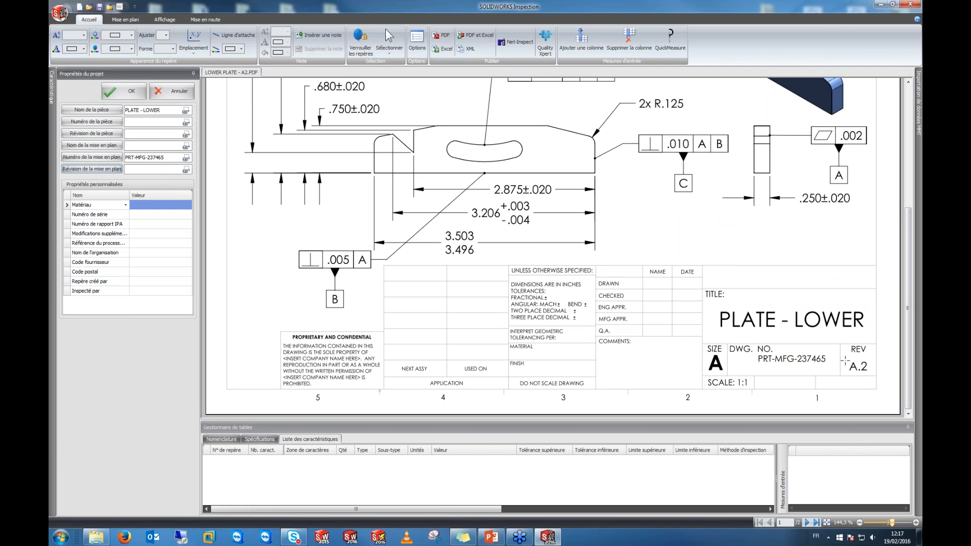
{"action": "left_click", "coordinate": [845, 360]}
Step: Fill the custom serial number property (Numéro de série) with the title block text UNLESS OTHERWISE SPECIFIED: and widen the project properties
{"action": "left_click", "coordinate": [98, 205]}
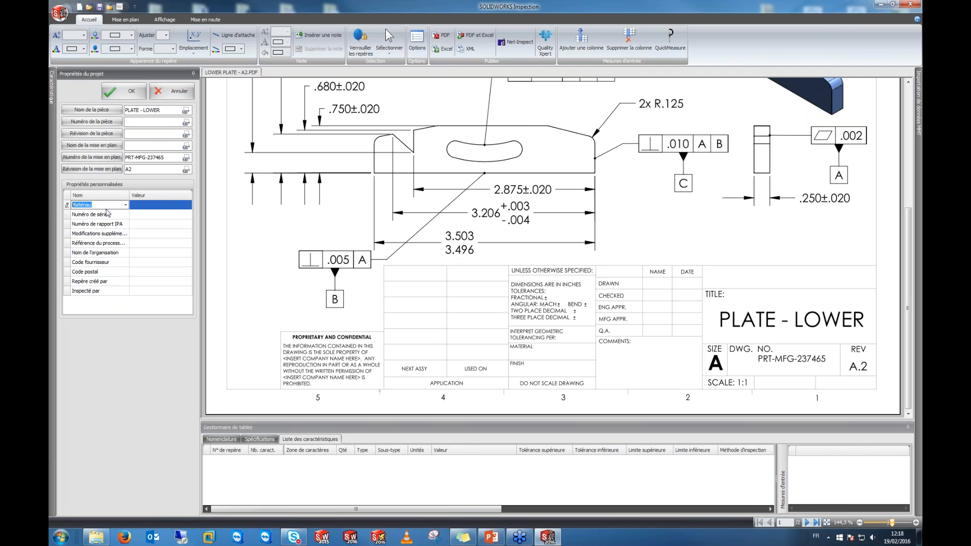
{"action": "left_click", "coordinate": [125, 205]}
{"action": "left_click", "coordinate": [168, 205]}
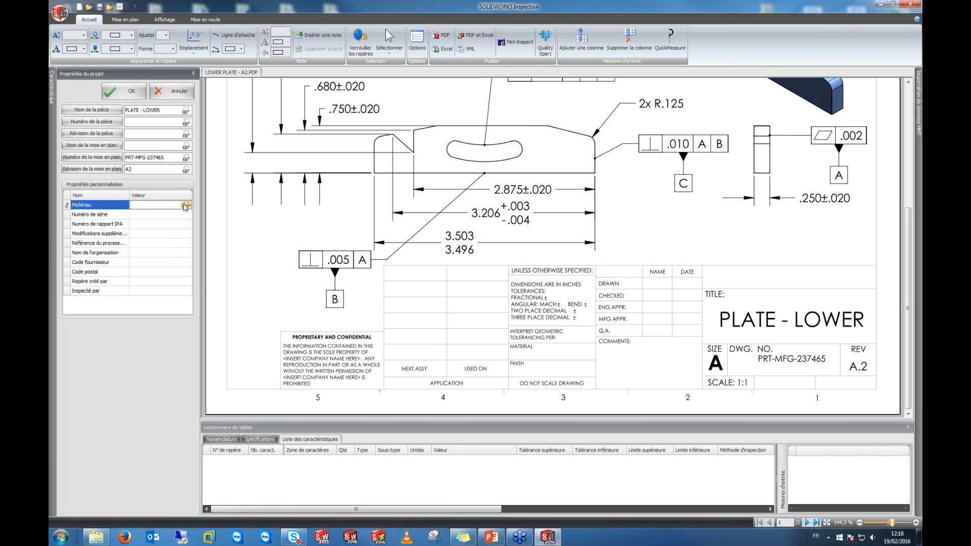
{"action": "left_click", "coordinate": [186, 218]}
{"action": "left_click", "coordinate": [185, 225]}
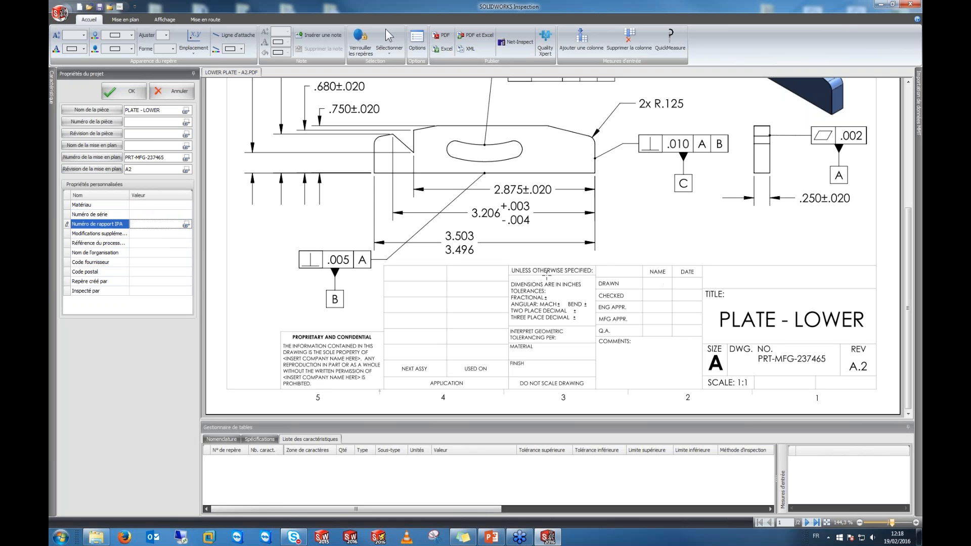
{"action": "left_click", "coordinate": [169, 212]}
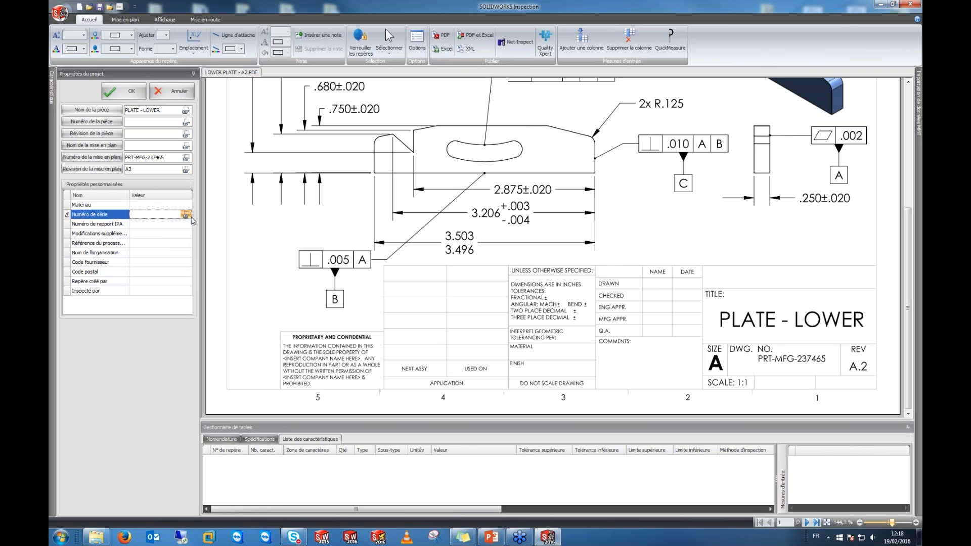
{"action": "left_click_drag", "start_coordinate": [510, 267], "coordinate": [595, 275]}
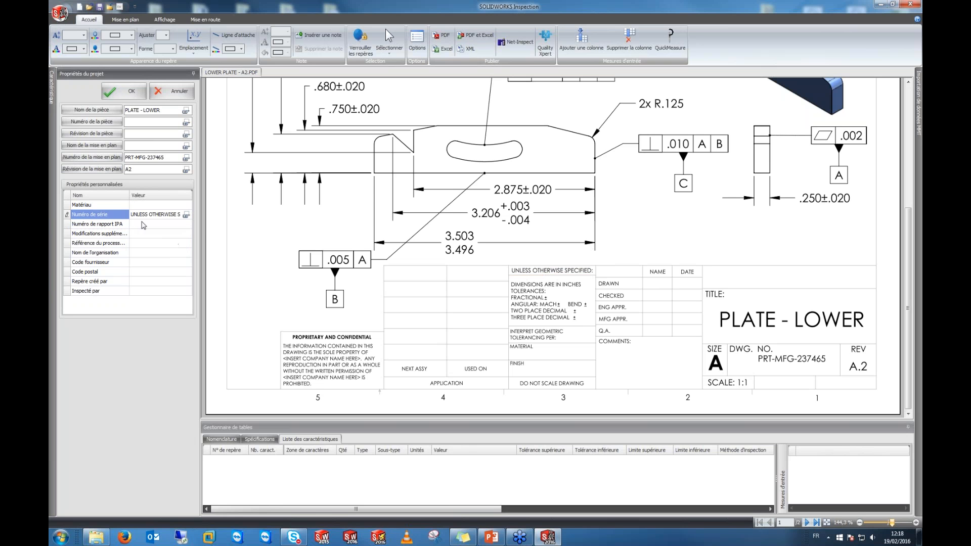
{"action": "left_click_drag", "start_coordinate": [208, 229], "coordinate": [246, 225]}
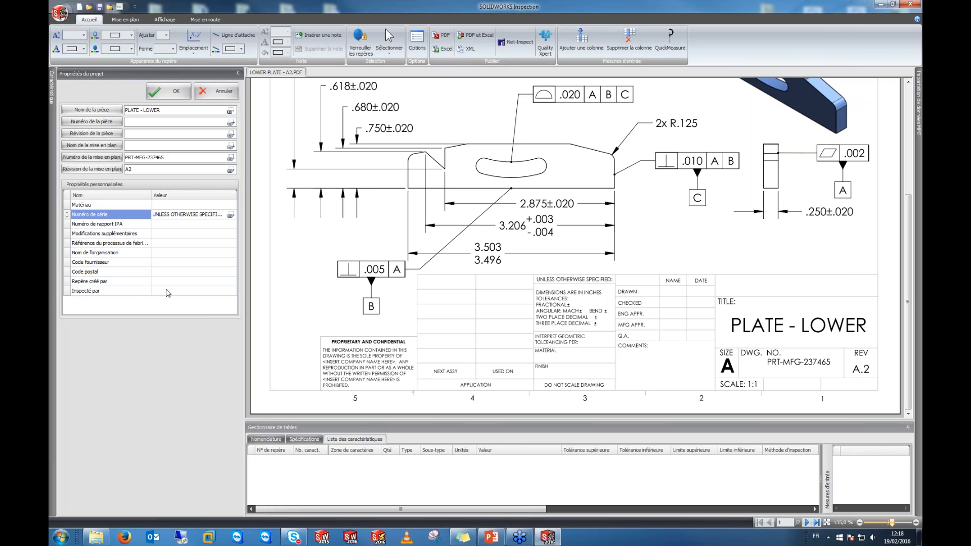
Step: Fill the custom property Inspecté par with the title block text DO NOT SCALE DRAWING and accept the project properties
{"action": "left_click", "coordinate": [168, 291]}
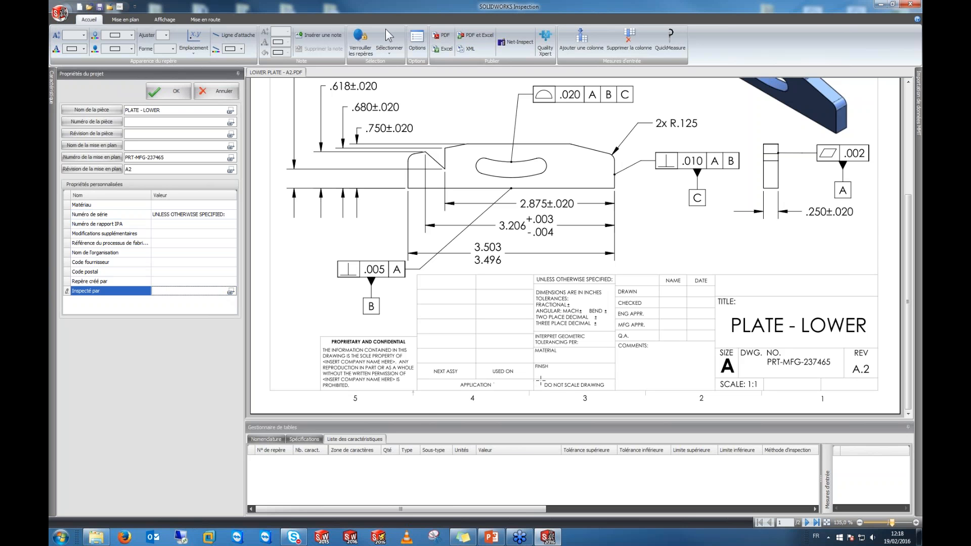
{"action": "left_click_drag", "start_coordinate": [540, 379], "coordinate": [608, 394]}
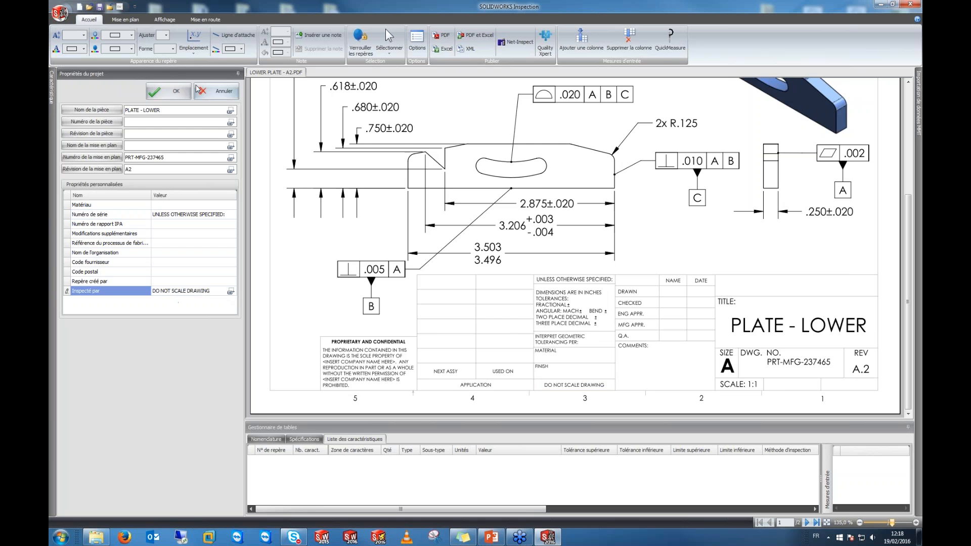
{"action": "left_click", "coordinate": [169, 92]}
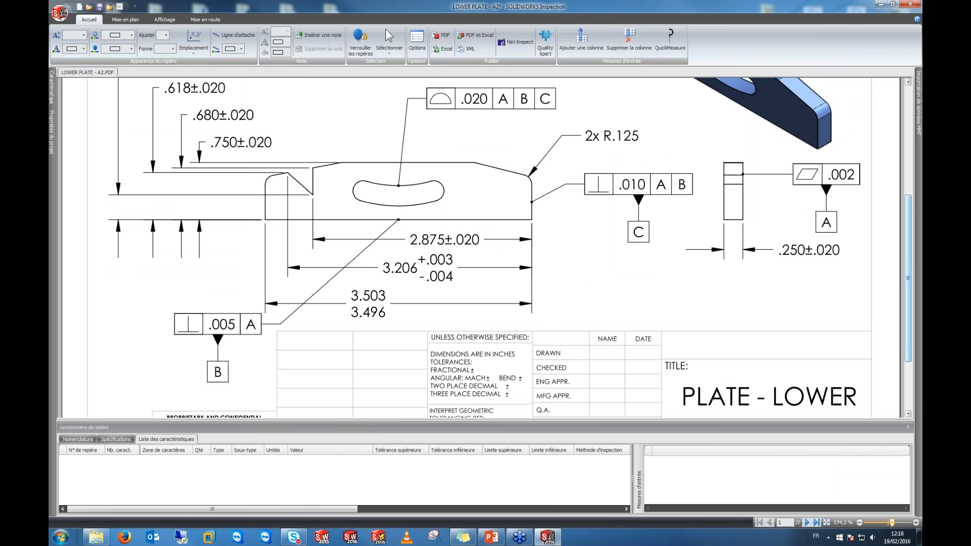
Step: Extract the first two drawing notes, ANODIZE BLUE PER XYZ-50. and BREAK ALL SHARP EDGES TO .05, as note characteristics
{"action": "left_click_drag", "start_coordinate": [909, 256], "coordinate": [909, 146]}
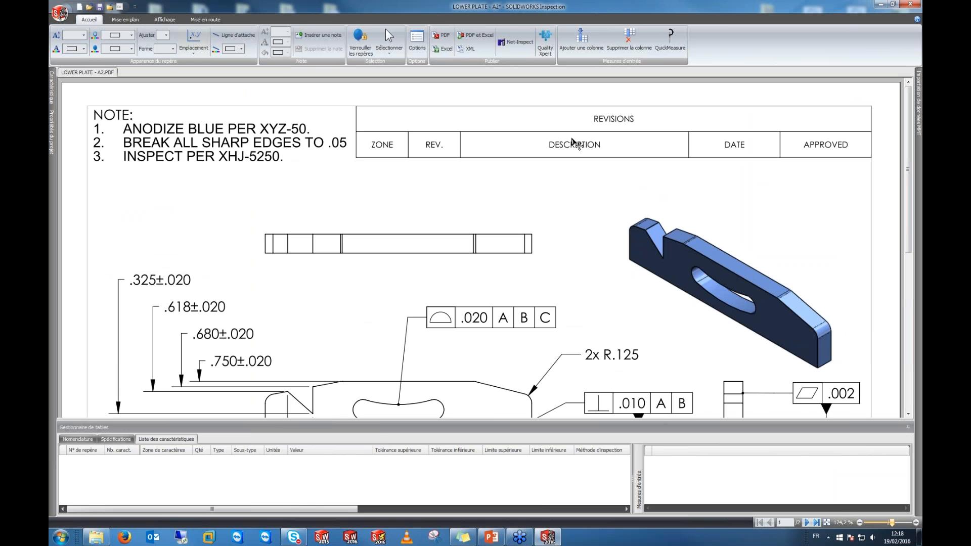
{"action": "left_click", "coordinate": [125, 20]}
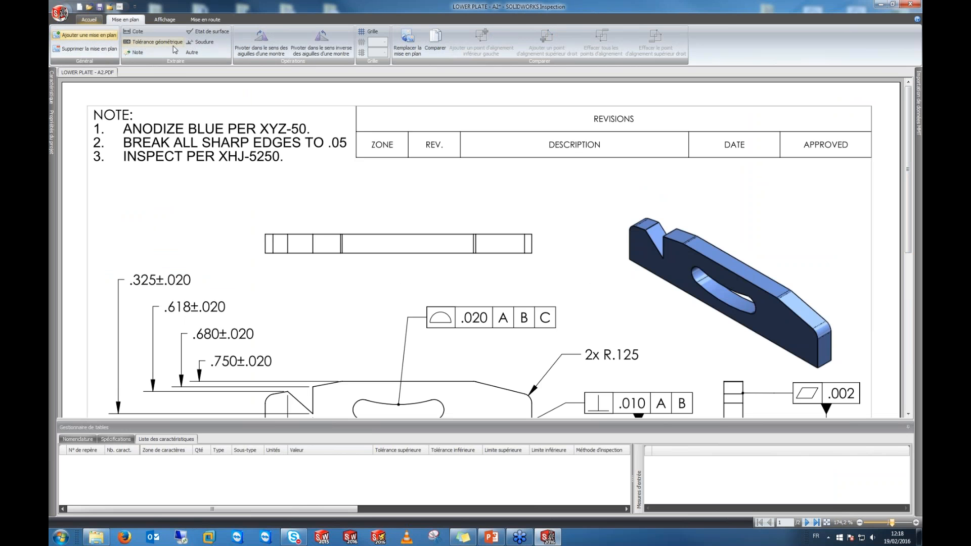
{"action": "left_click", "coordinate": [136, 52]}
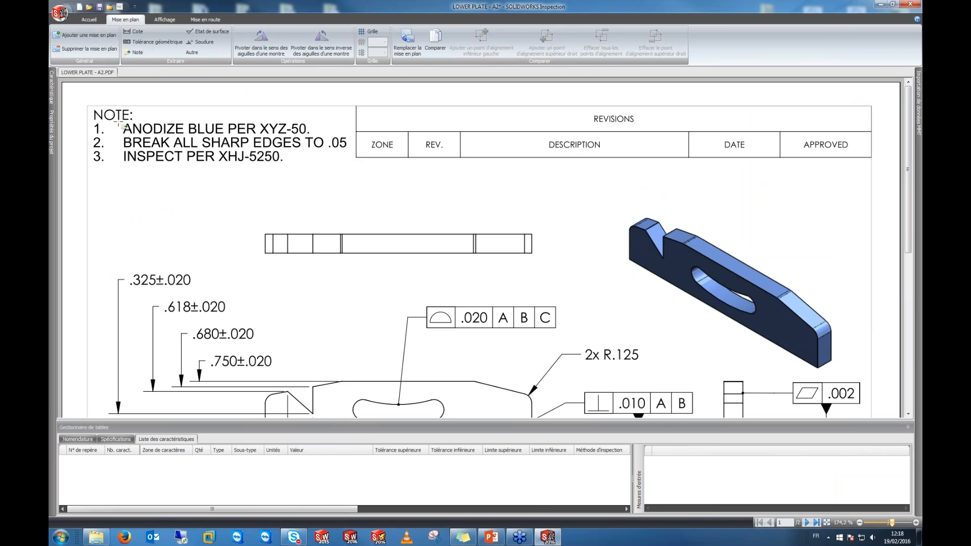
{"action": "left_click_drag", "start_coordinate": [118, 123], "coordinate": [314, 135]}
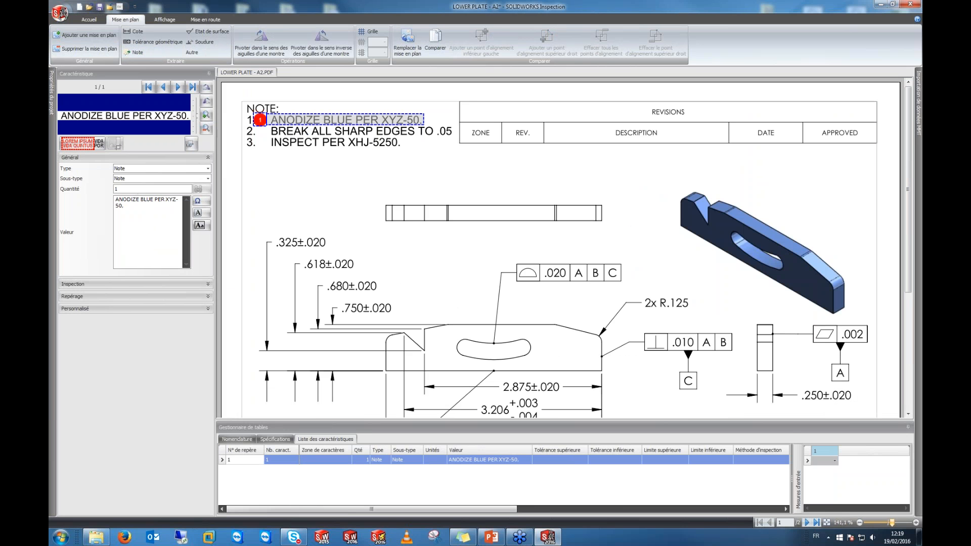
{"action": "left_click_drag", "start_coordinate": [116, 200], "coordinate": [185, 221]}
{"action": "left_click", "coordinate": [128, 204]}
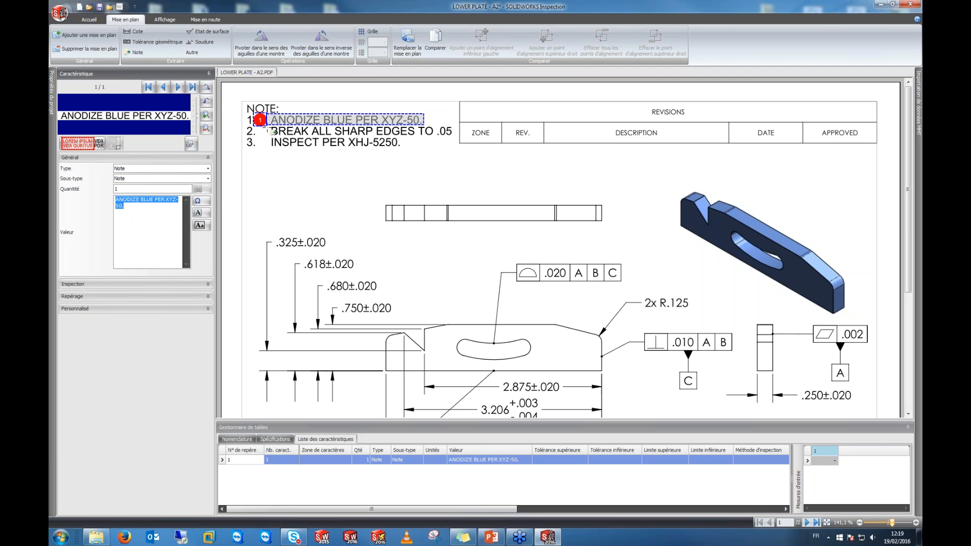
{"action": "mouse_move", "coordinate": [266, 135]}
{"action": "left_mouse_down"}
{"action": "mouse_move", "coordinate": [415, 127]}
{"action": "mouse_move", "coordinate": [454, 135]}
{"action": "left_mouse_up"}
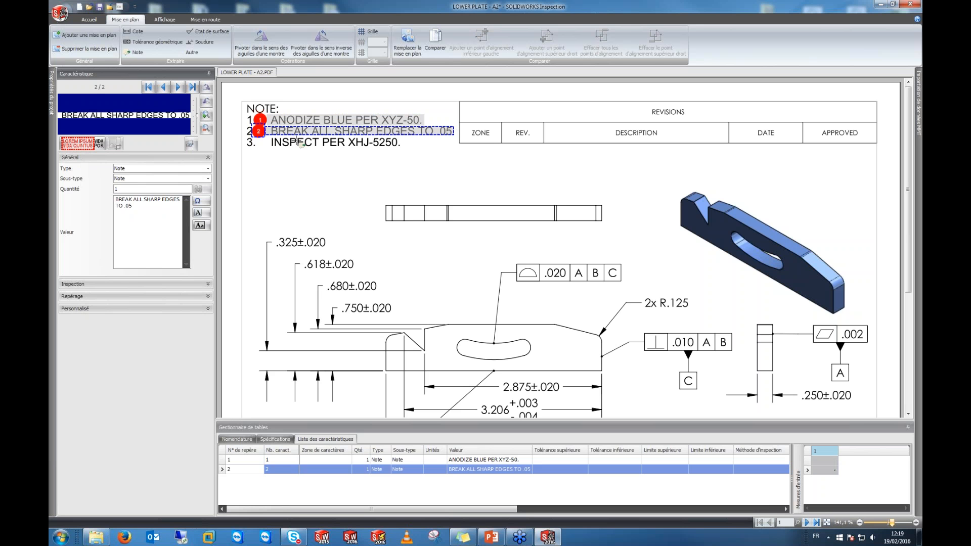
Step: Extract the third drawing note as a characteristic and re-read only its INSPECT PER XHJ-5250. line as the value
{"action": "left_click_drag", "start_coordinate": [268, 148], "coordinate": [426, 140]}
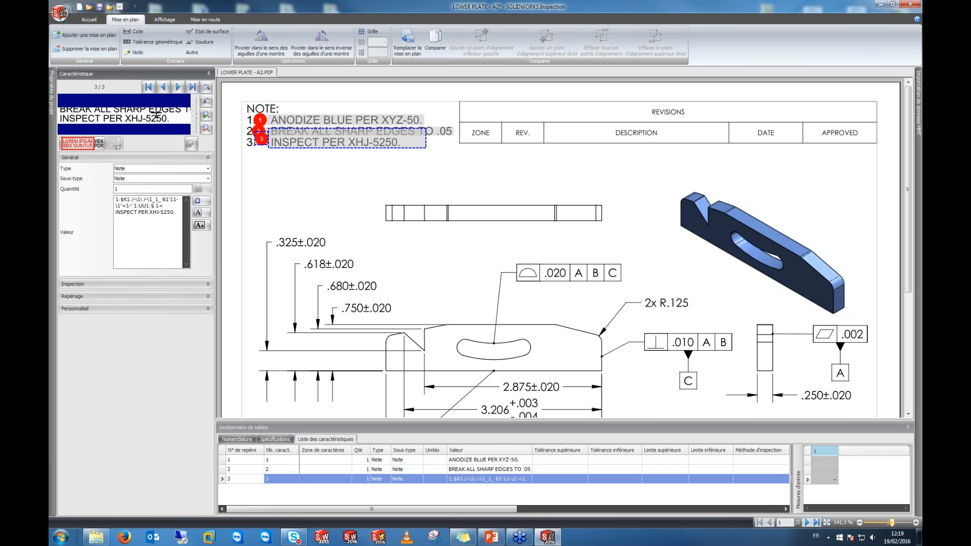
{"action": "left_click_drag", "start_coordinate": [175, 212], "coordinate": [116, 199]}
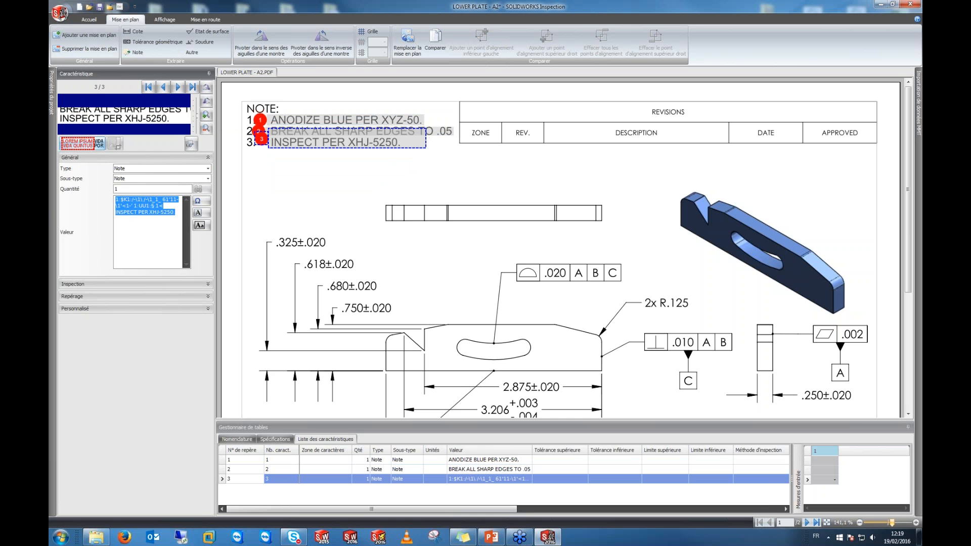
{"action": "left_click_drag", "start_coordinate": [58, 113], "coordinate": [170, 124]}
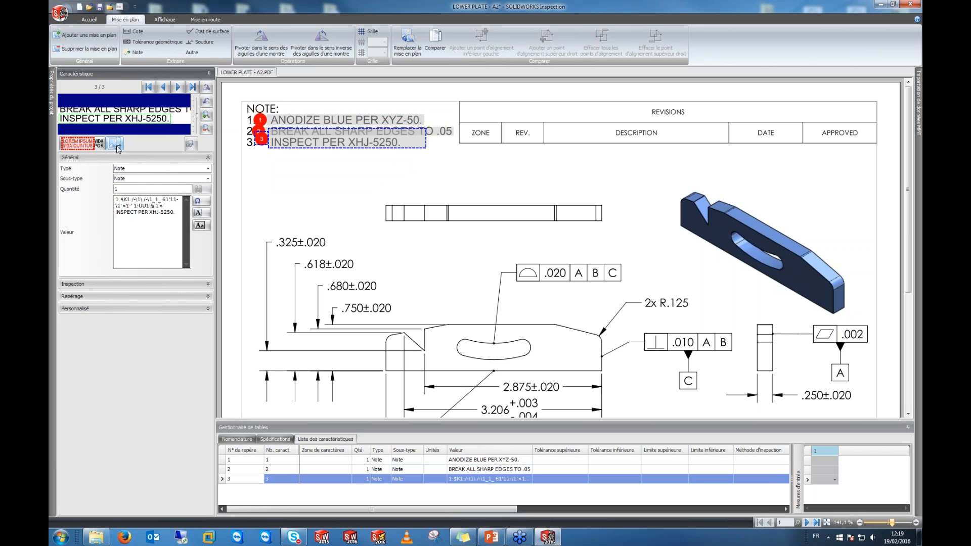
{"action": "left_click", "coordinate": [78, 147]}
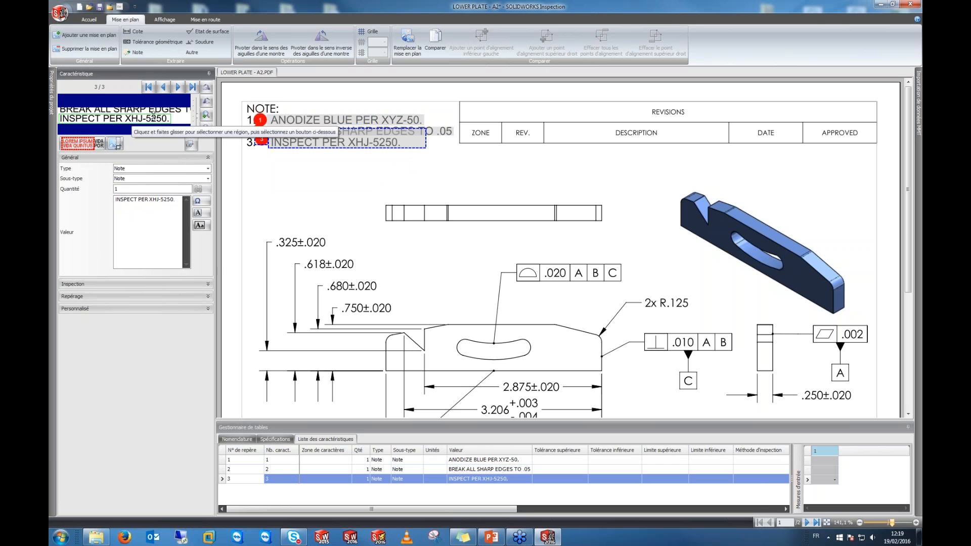
{"action": "left_click_drag", "start_coordinate": [174, 199], "coordinate": [113, 198]}
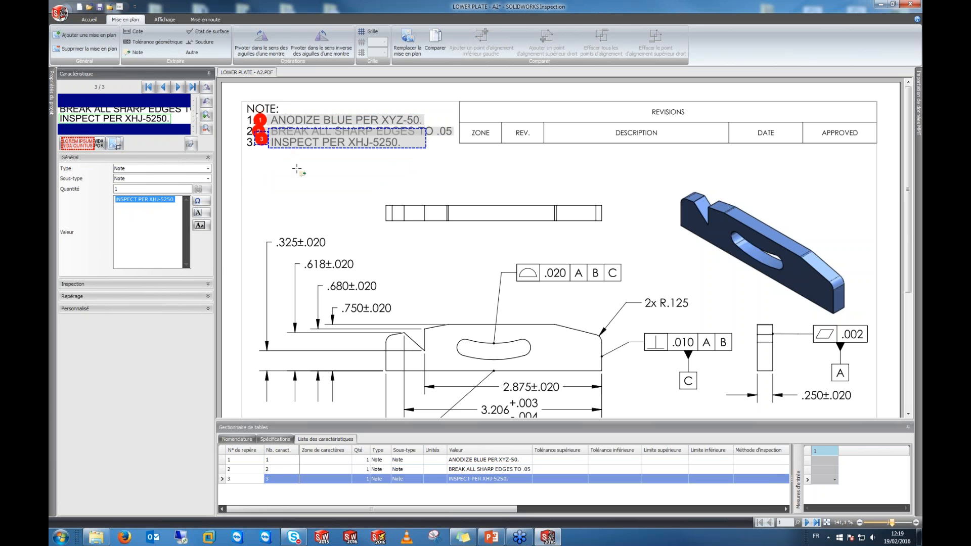
{"action": "left_click", "coordinate": [286, 192]}
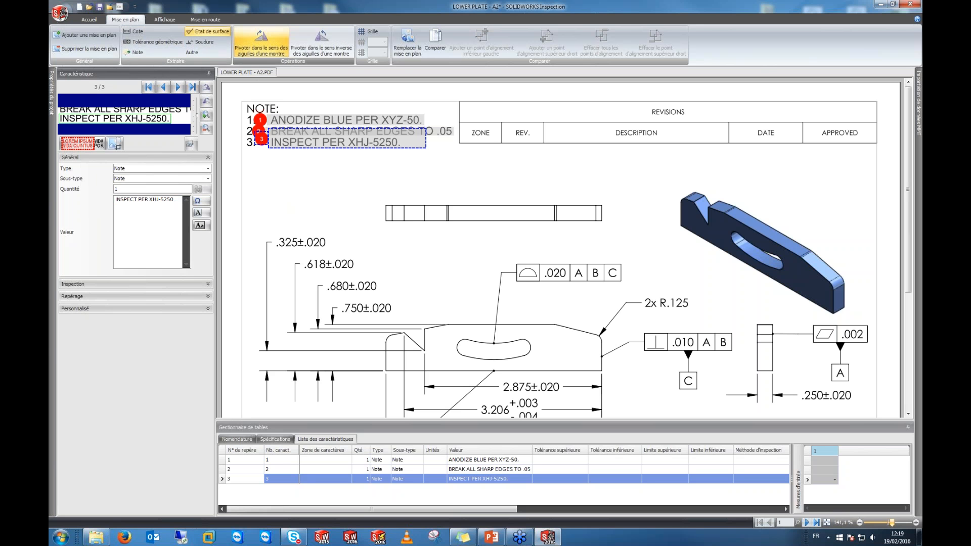
Step: Extract the .325±.020 dimension as a note characteristic and check its captured value and tolerances
{"action": "left_click", "coordinate": [138, 34]}
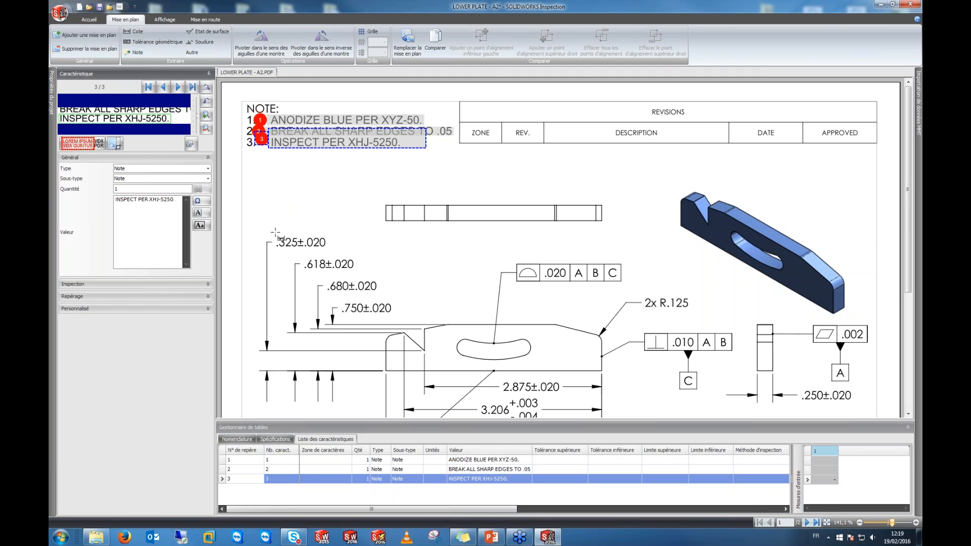
{"action": "left_click_drag", "start_coordinate": [275, 234], "coordinate": [328, 253]}
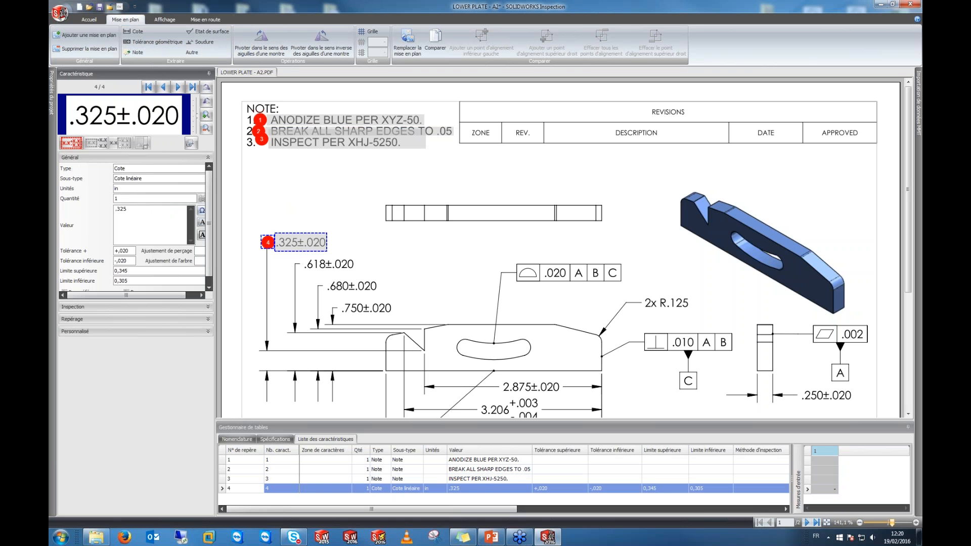
{"action": "left_click_drag", "start_coordinate": [135, 213], "coordinate": [94, 209]}
{"action": "left_click_drag", "start_coordinate": [131, 250], "coordinate": [113, 250]}
Step: Extract the .618±.020, .680±.020, .750±.020 and 2x R.125 dimensions as characteristics
{"action": "left_click", "coordinate": [305, 272]}
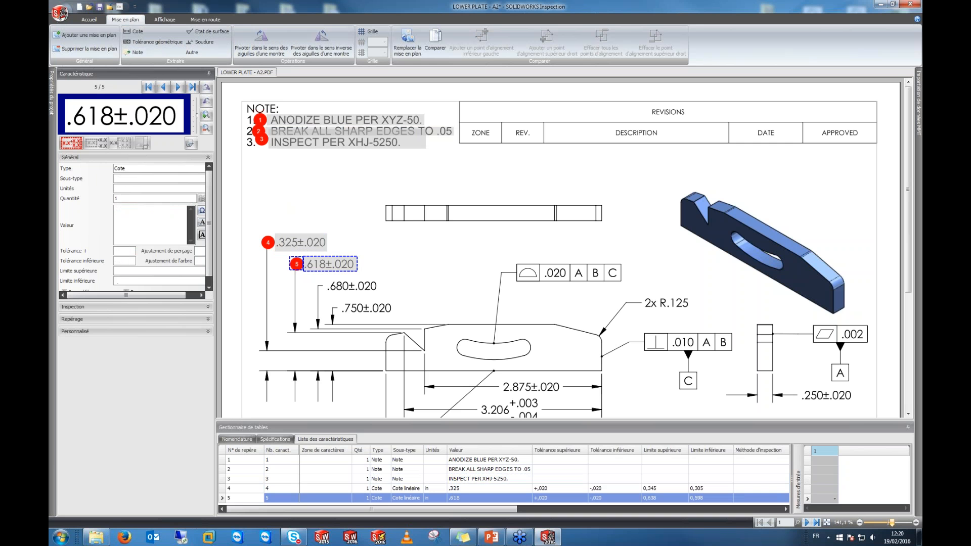
{"action": "left_click", "coordinate": [327, 292]}
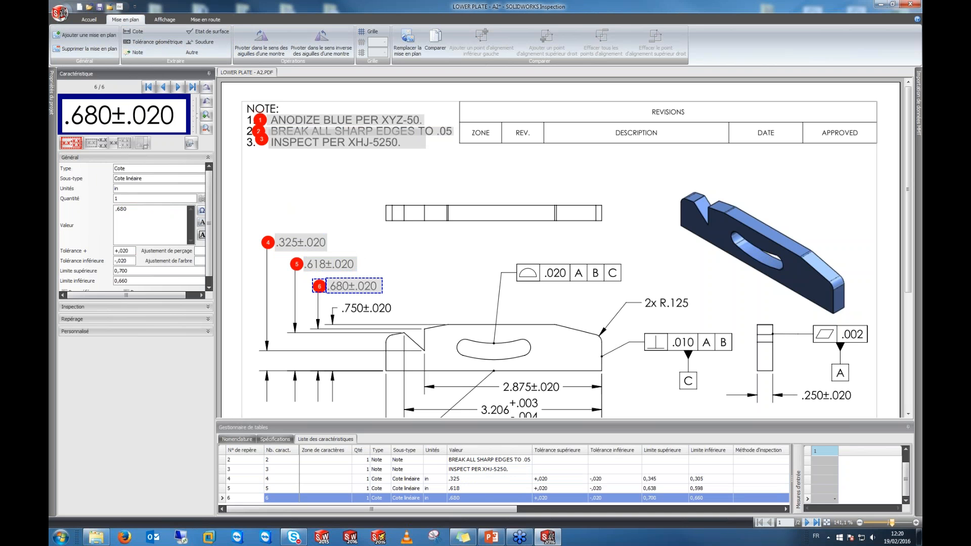
{"action": "left_click", "coordinate": [342, 314]}
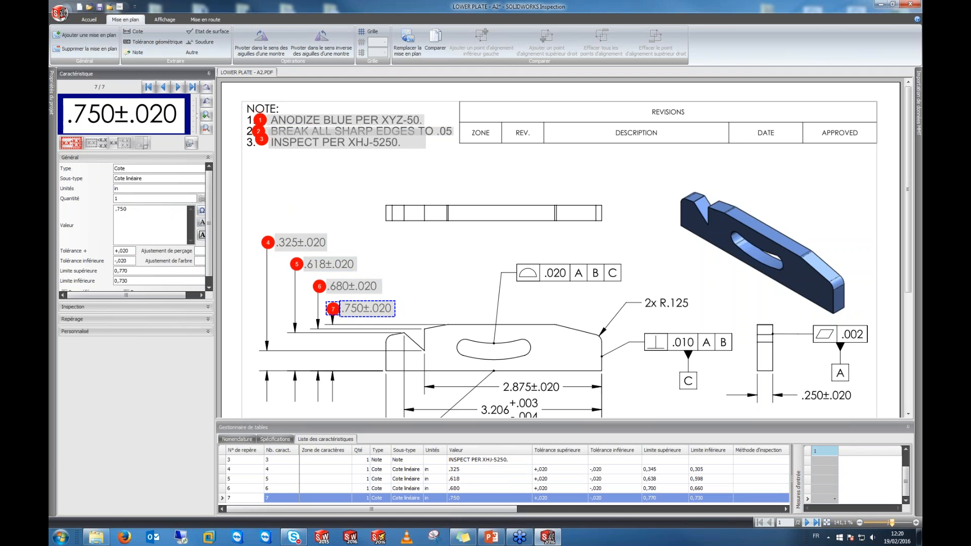
{"action": "left_click", "coordinate": [645, 310]}
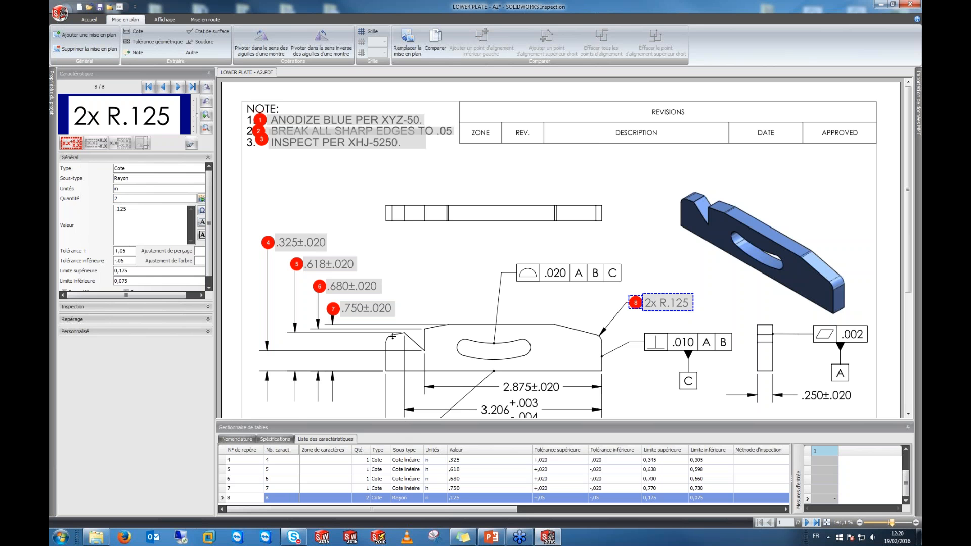
Step: Enlarge the characteristics table and examine the extracted notes and dimensions row by row against the drawing
{"action": "left_click_drag", "start_coordinate": [393, 364], "coordinate": [391, 363]}
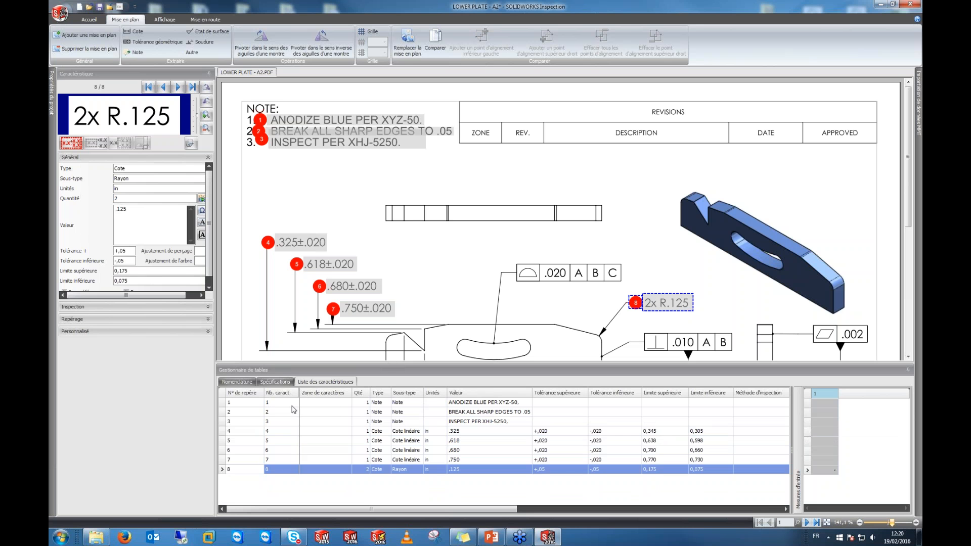
{"action": "left_click", "coordinate": [246, 404]}
{"action": "left_click", "coordinate": [241, 413]}
{"action": "left_click", "coordinate": [241, 422]}
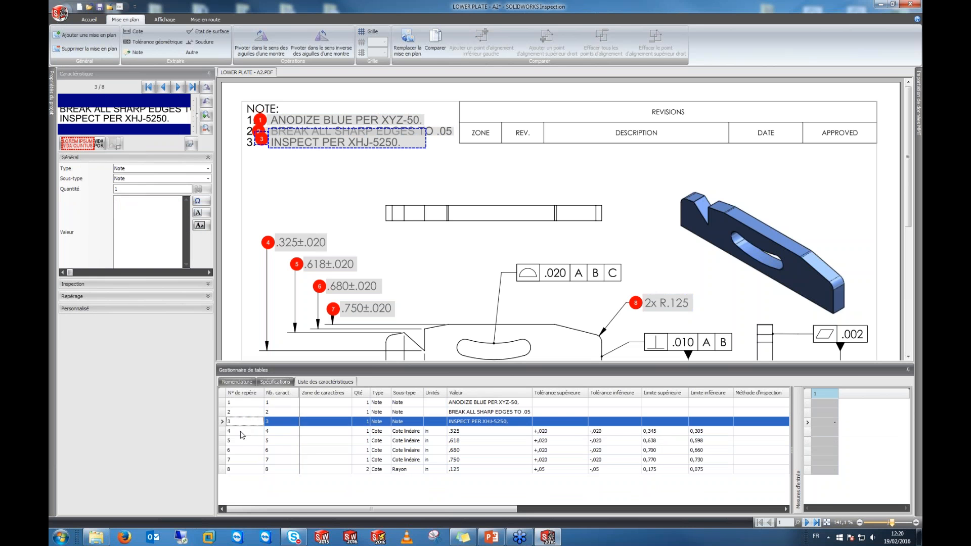
{"action": "left_click", "coordinate": [242, 432]}
{"action": "left_click", "coordinate": [243, 441]}
{"action": "left_click", "coordinate": [243, 451]}
{"action": "left_click", "coordinate": [243, 459]}
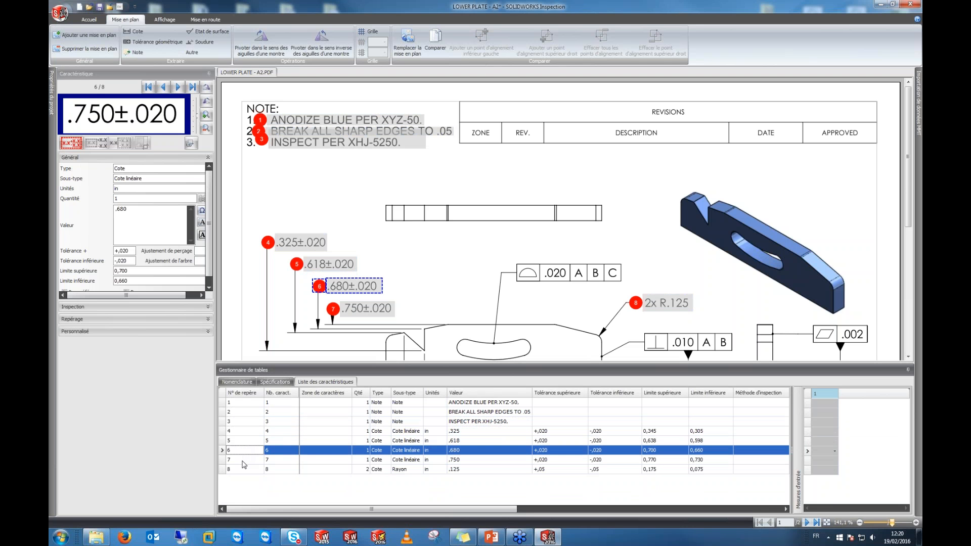
{"action": "left_click", "coordinate": [244, 468]}
{"action": "left_click", "coordinate": [241, 404]}
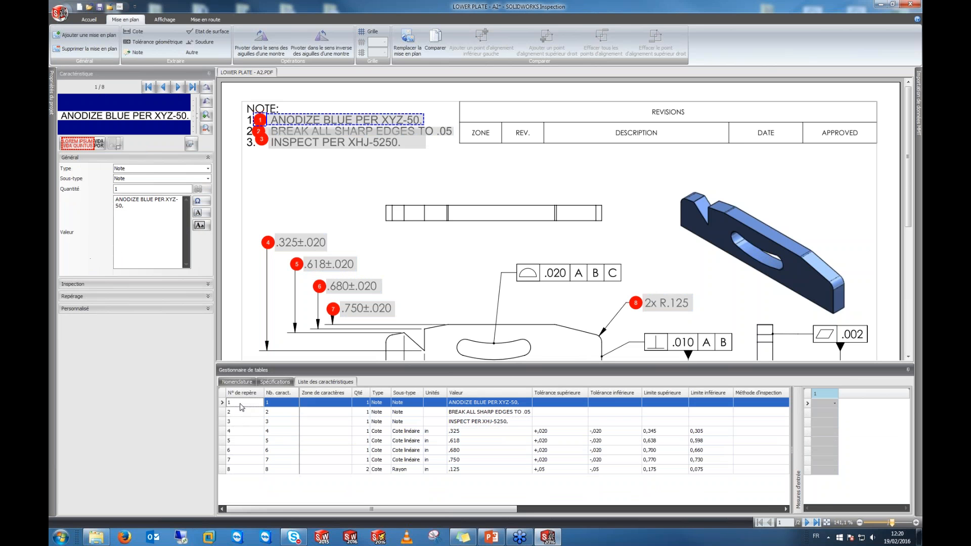
{"action": "left_click", "coordinate": [241, 412]}
{"action": "left_click", "coordinate": [243, 423]}
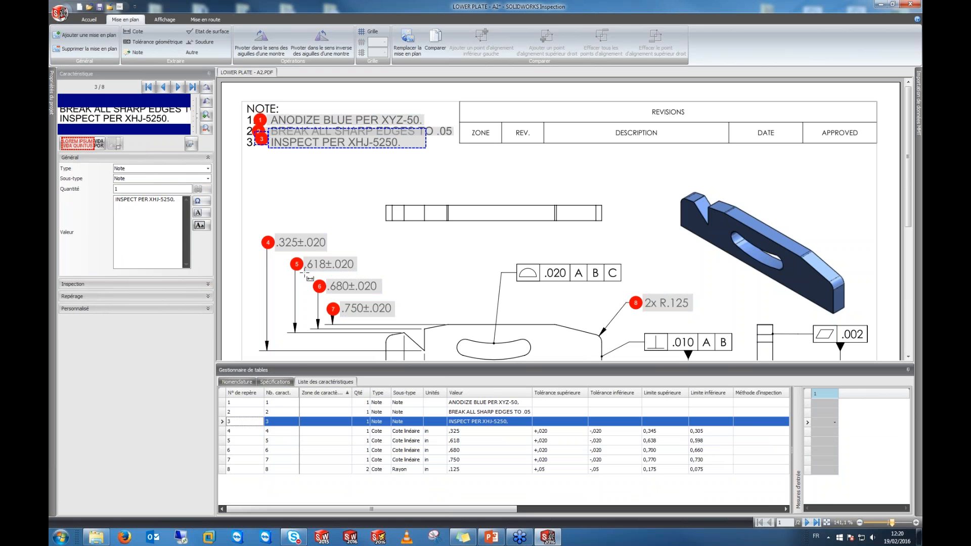
Step: Expand the inspection settings of the .325 dimension and review the available operations and classifications
{"action": "left_click", "coordinate": [238, 433]}
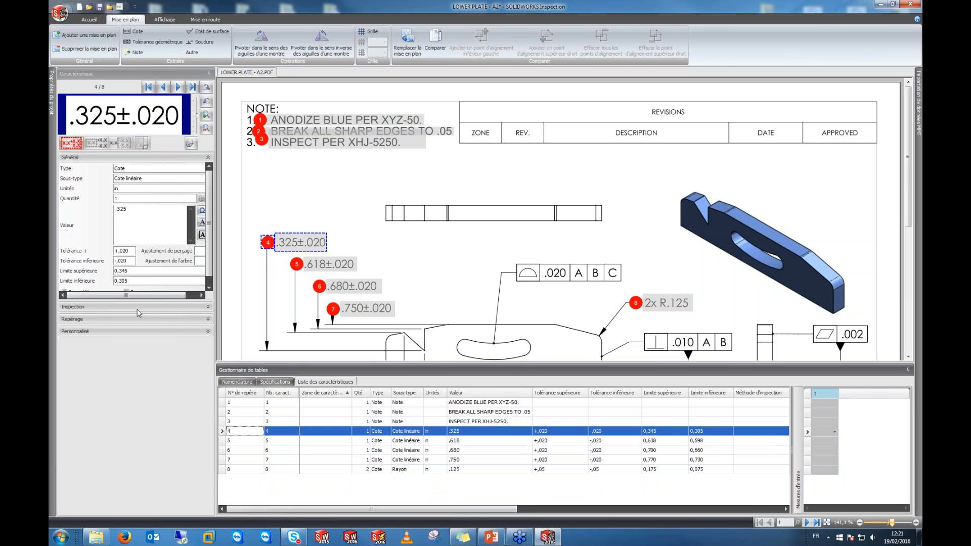
{"action": "left_click", "coordinate": [197, 307]}
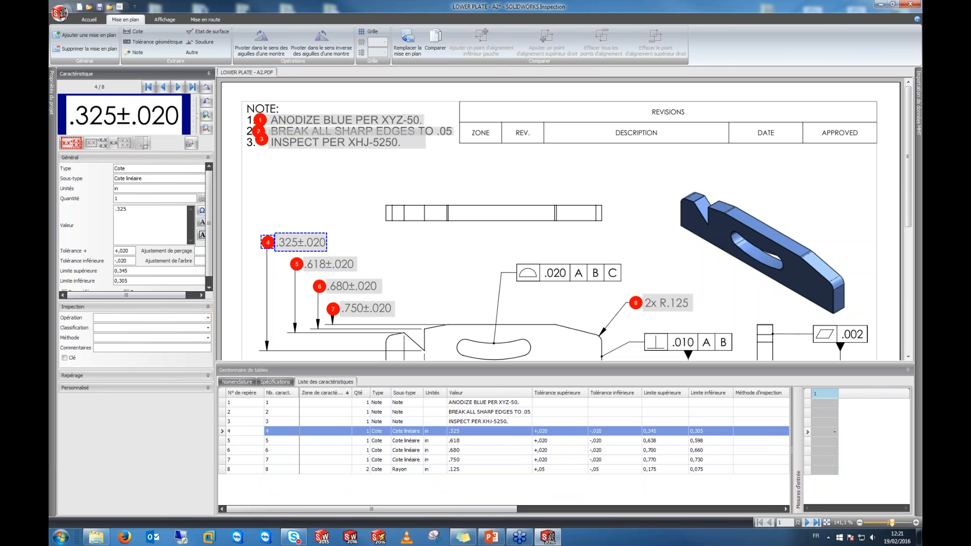
{"action": "left_click", "coordinate": [208, 317]}
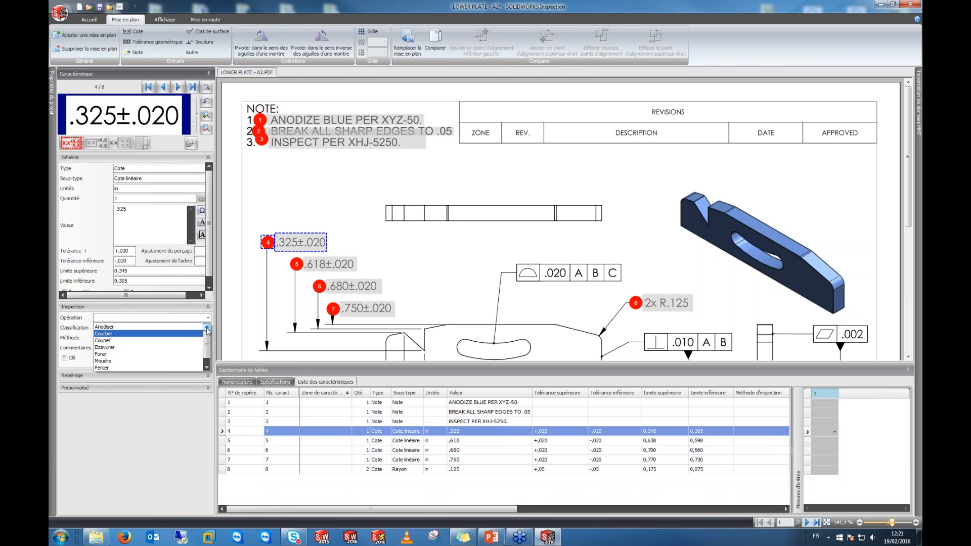
{"action": "scroll", "coordinate": [199, 338], "scroll_direction": "down", "scroll_amount": 1}
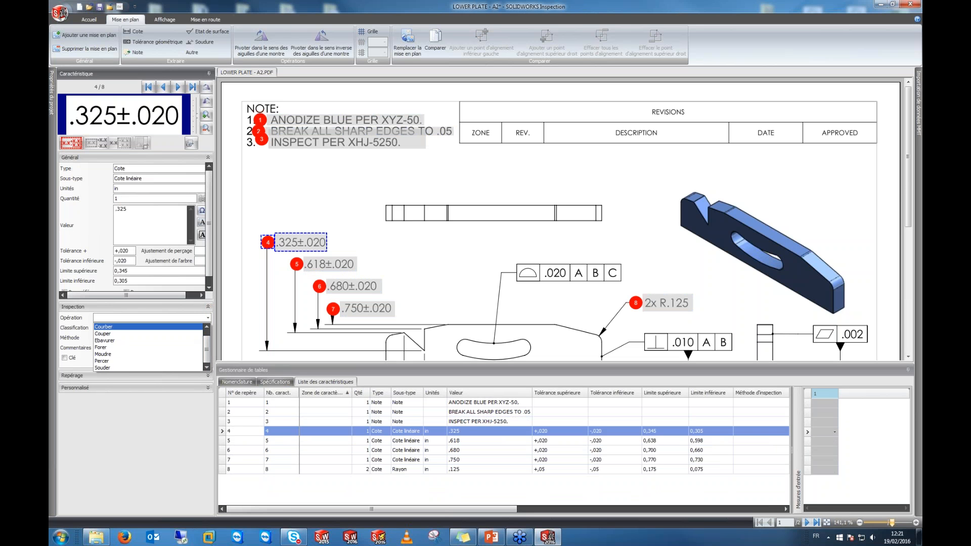
{"action": "left_click", "coordinate": [65, 319]}
{"action": "left_click", "coordinate": [208, 328]}
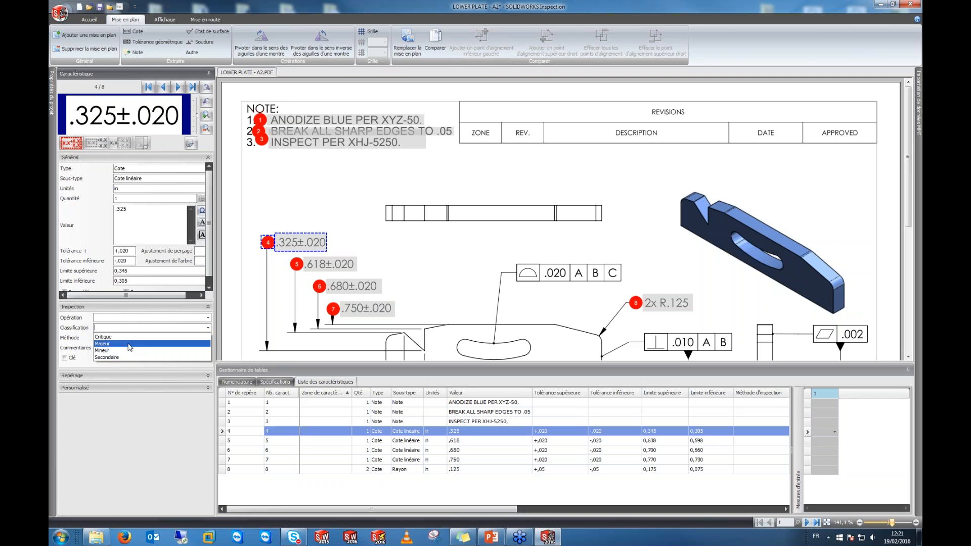
{"action": "left_click", "coordinate": [66, 337]}
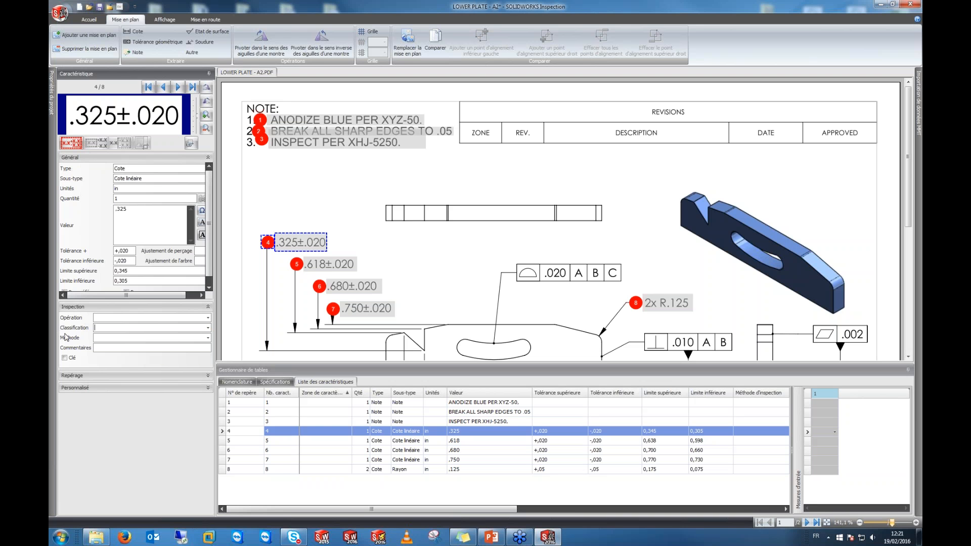
Step: Set the inspection method of the .325 dimension to Pieds à coulisse à vernier
{"action": "left_click", "coordinate": [209, 338]}
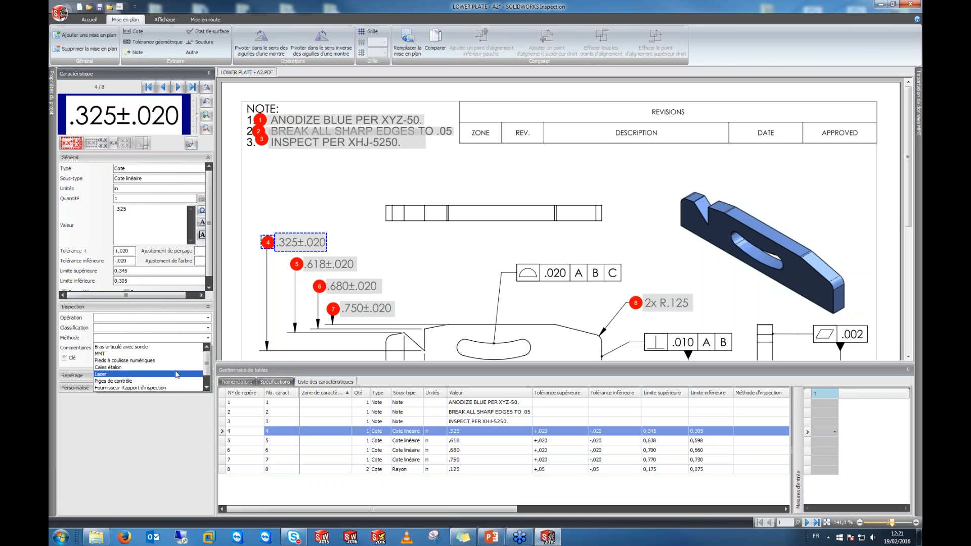
{"action": "left_click_drag", "start_coordinate": [208, 363], "coordinate": [208, 369]}
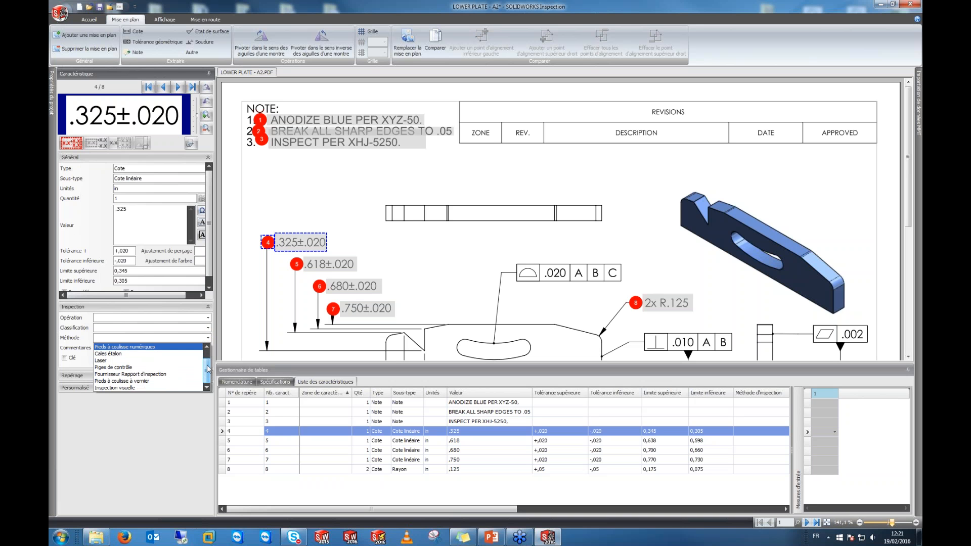
{"action": "left_click", "coordinate": [150, 382]}
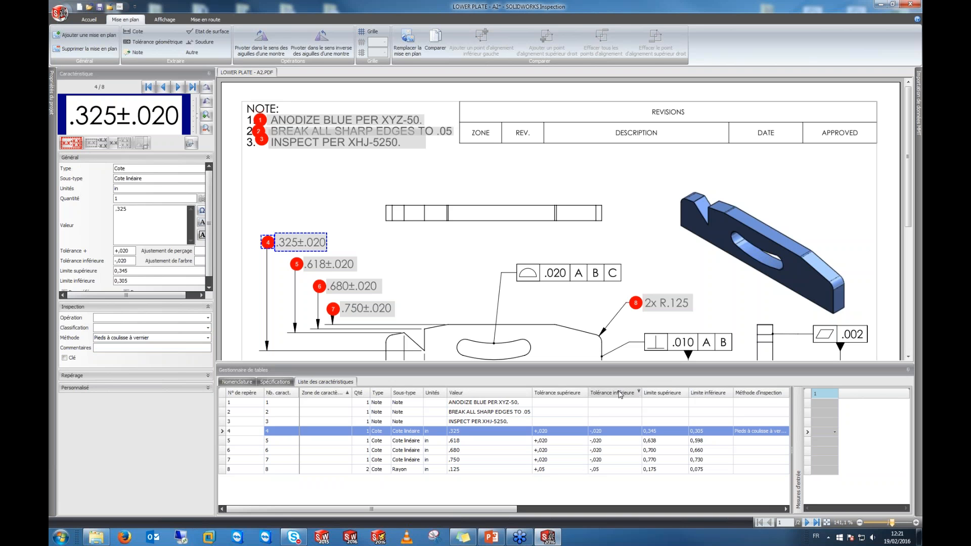
Step: Sort the characteristics table by inspection method in descending order
{"action": "left_click", "coordinate": [771, 394]}
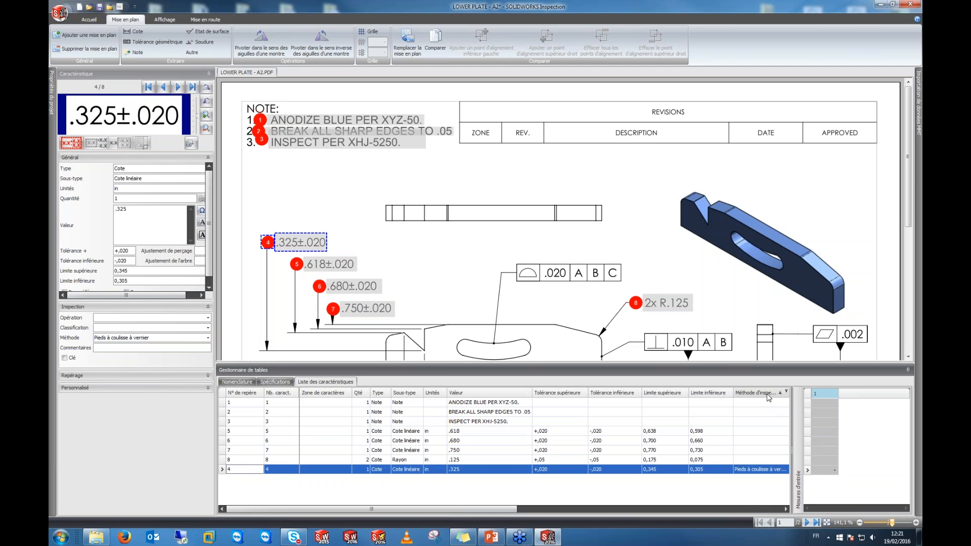
{"action": "left_click", "coordinate": [776, 394]}
{"action": "left_click", "coordinate": [764, 395]}
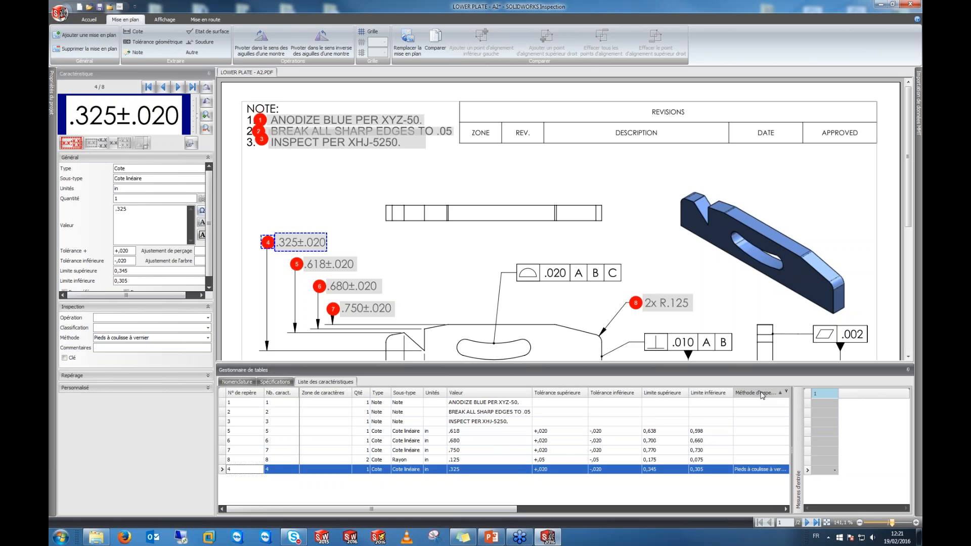
{"action": "left_click", "coordinate": [764, 395]}
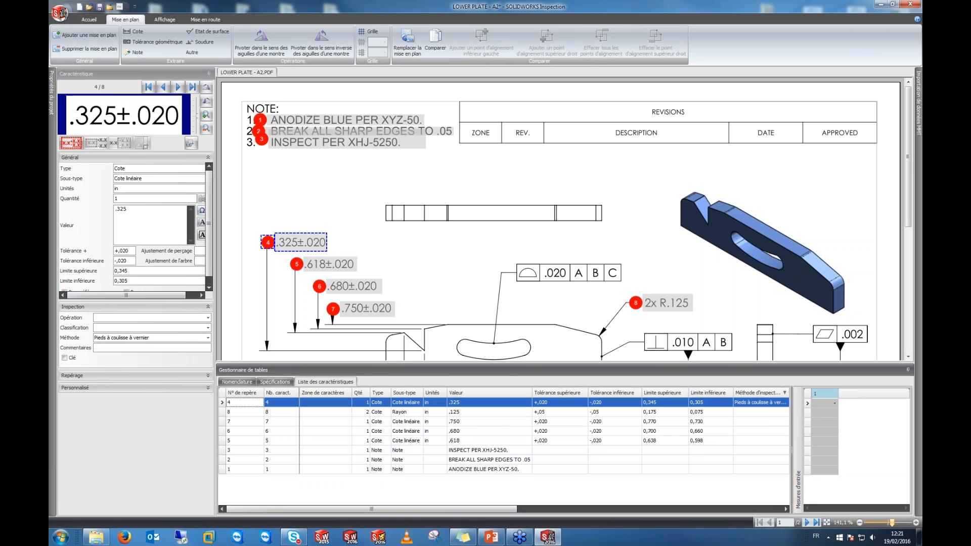
Step: Set the inspection method of the .618 and .680 dimensions to Pieds à coulisse à vernier
{"action": "left_click", "coordinate": [304, 263]}
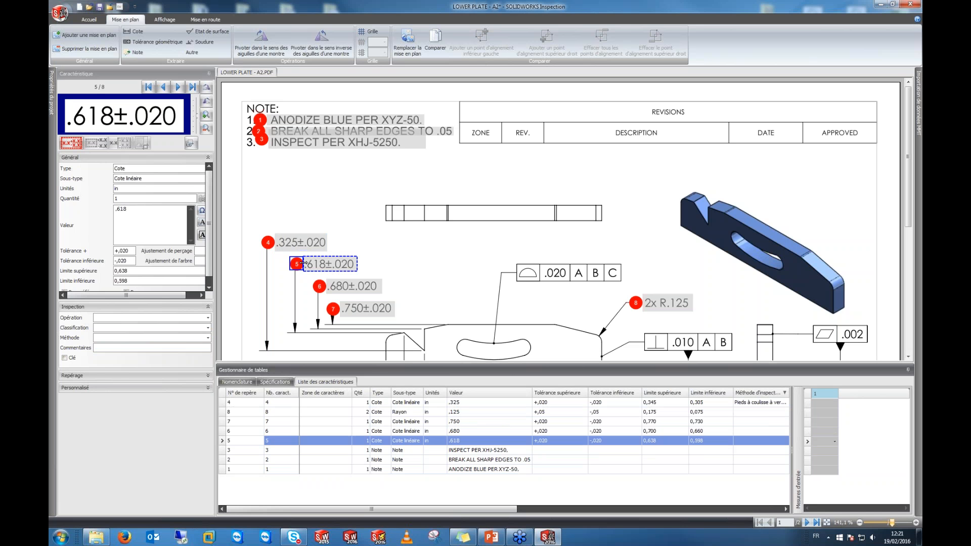
{"action": "left_click", "coordinate": [207, 338]}
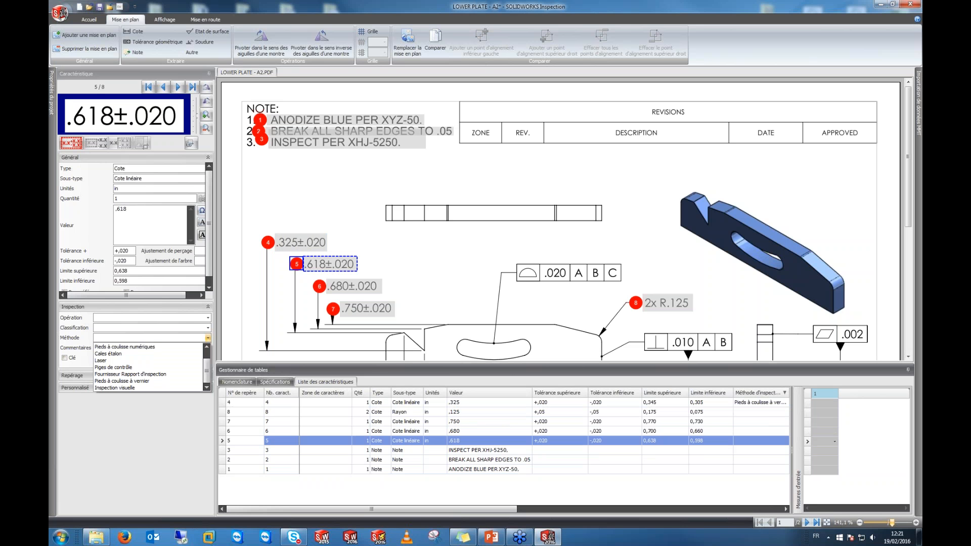
{"action": "left_click", "coordinate": [171, 383]}
{"action": "left_click", "coordinate": [344, 288]}
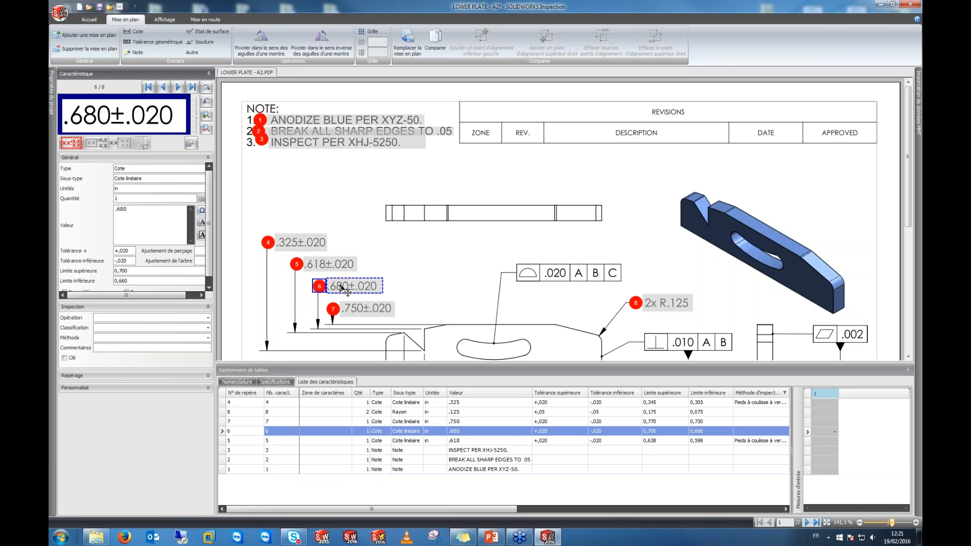
{"action": "left_click", "coordinate": [208, 338]}
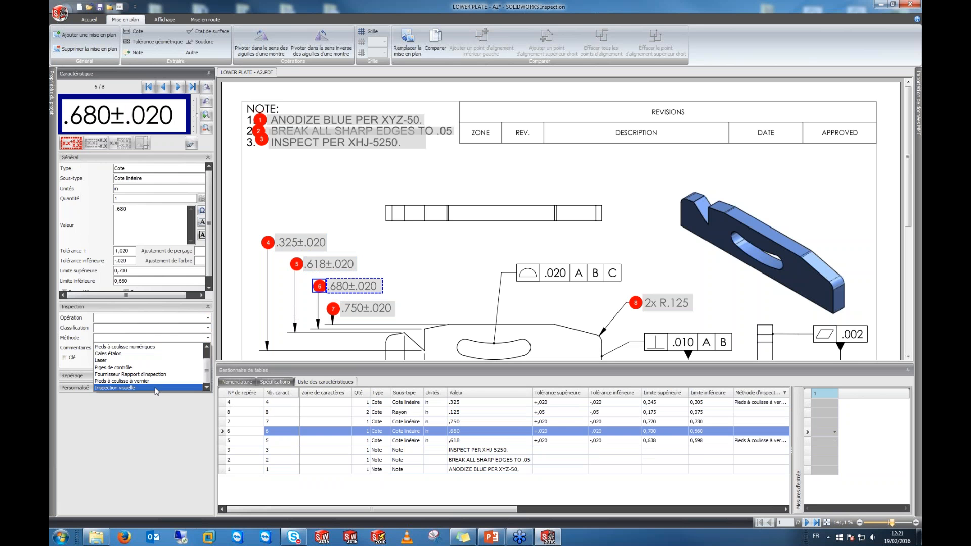
{"action": "left_click", "coordinate": [152, 381]}
Step: Set the inspection method of the .750 and 2x R.125 dimensions to Pieds à coulisse à vernier
{"action": "left_click", "coordinate": [338, 309]}
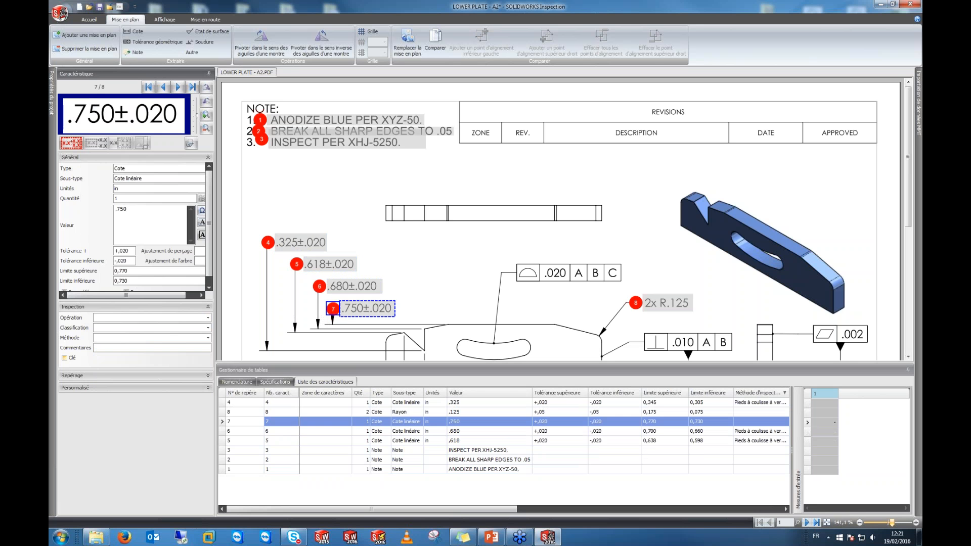
{"action": "left_click", "coordinate": [208, 338]}
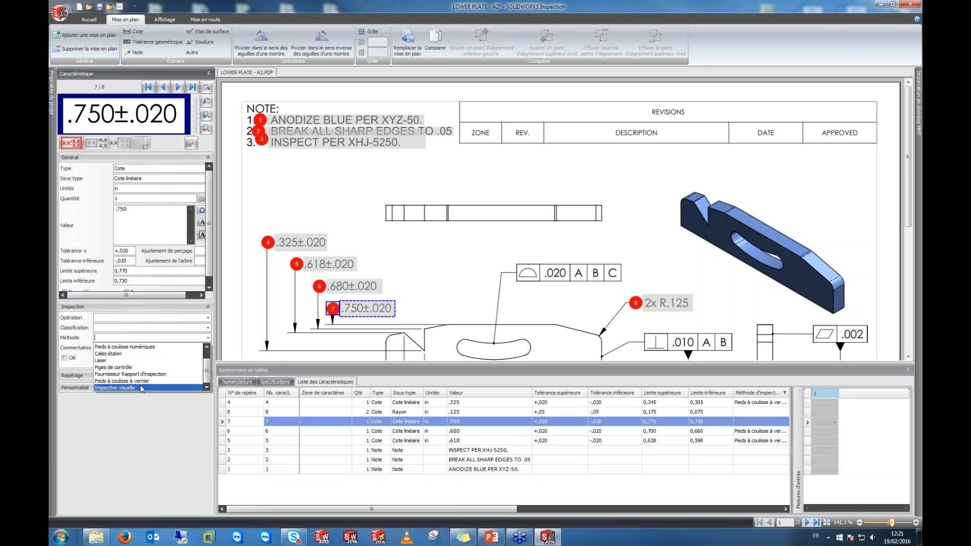
{"action": "left_click", "coordinate": [145, 380]}
{"action": "left_click", "coordinate": [678, 303]}
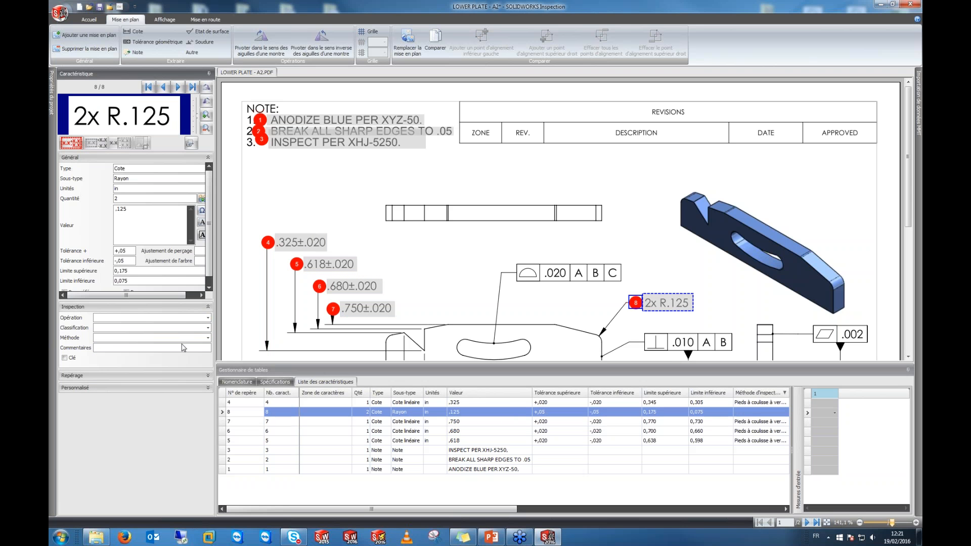
{"action": "left_click", "coordinate": [208, 338]}
{"action": "left_click", "coordinate": [145, 381]}
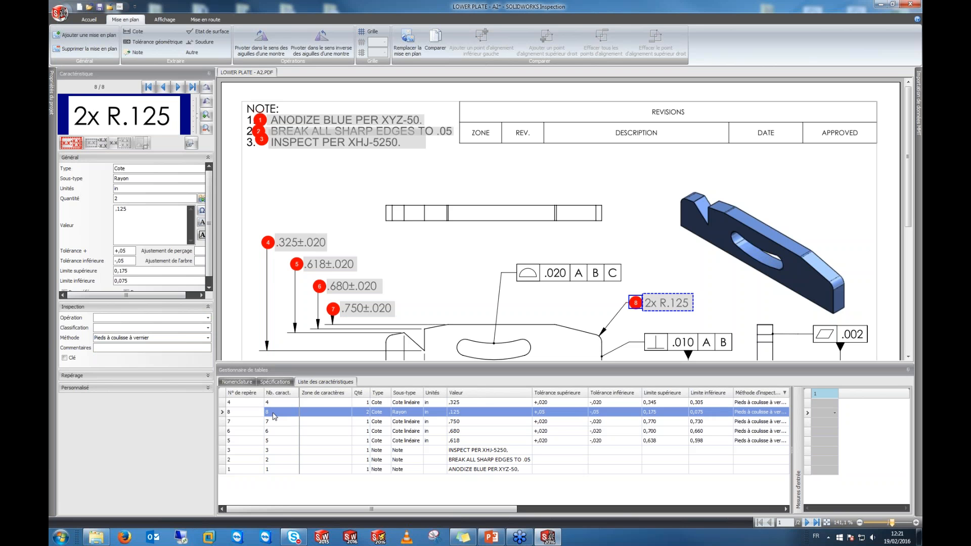
{"action": "left_click", "coordinate": [239, 394]}
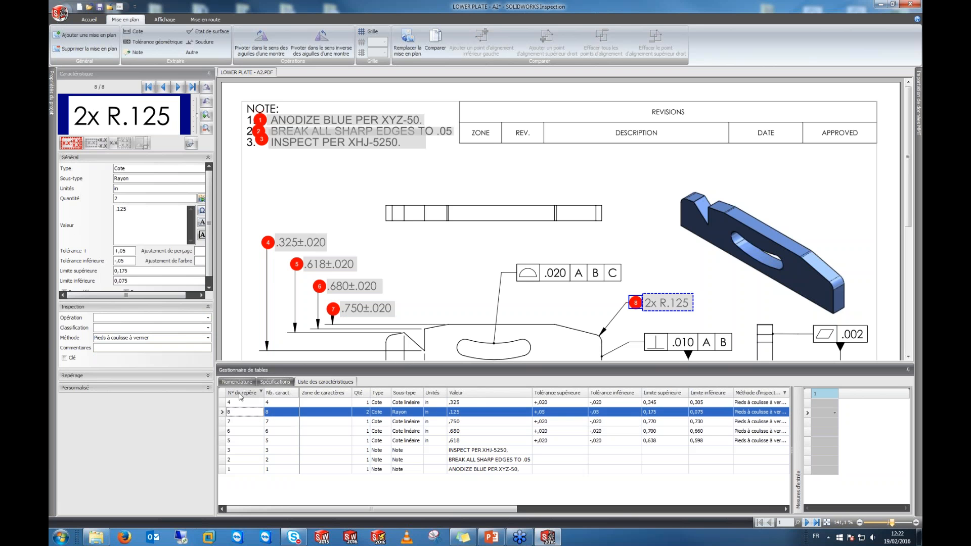
{"action": "left_click", "coordinate": [261, 392]}
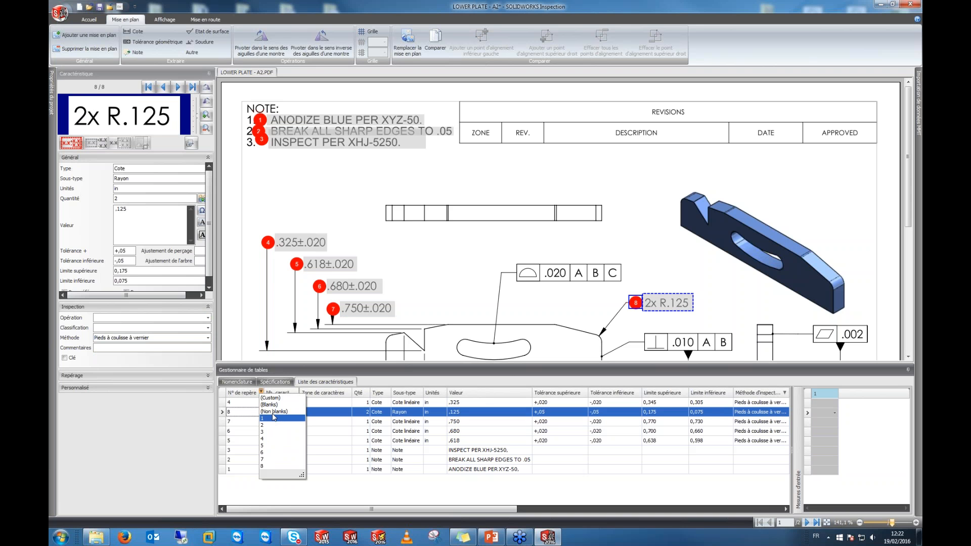
{"action": "left_click", "coordinate": [231, 393]}
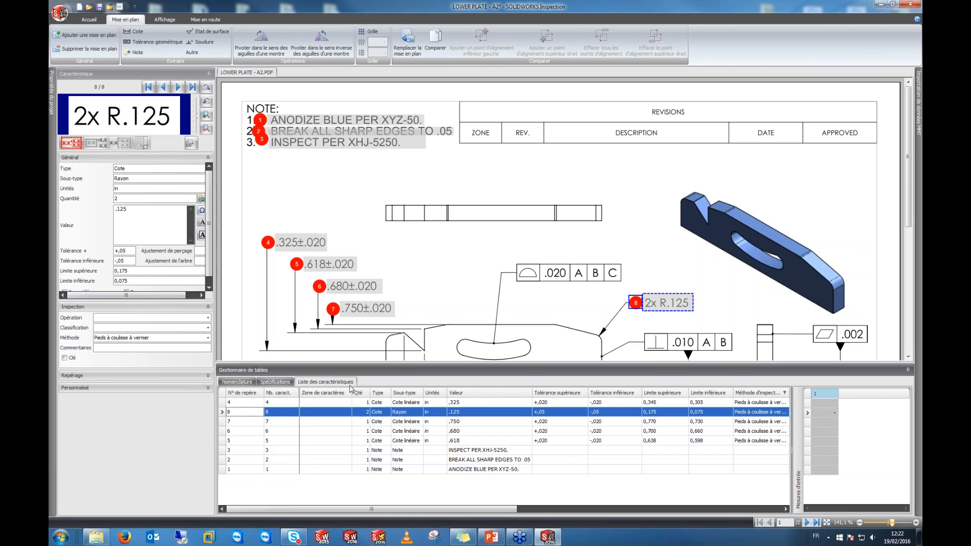
{"action": "scroll", "coordinate": [263, 395], "scroll_direction": "up", "scroll_amount": 5}
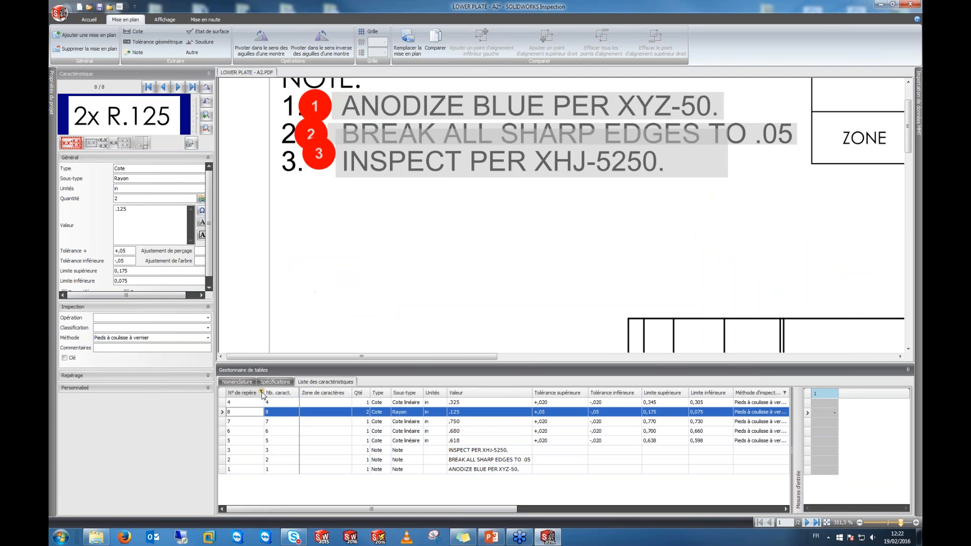
{"action": "left_click", "coordinate": [262, 392]}
{"action": "left_click", "coordinate": [262, 393]}
Step: Split the 2x R.125 dimension into individual characteristics and select each of the two resulting rows in turn
{"action": "left_click", "coordinate": [222, 199]}
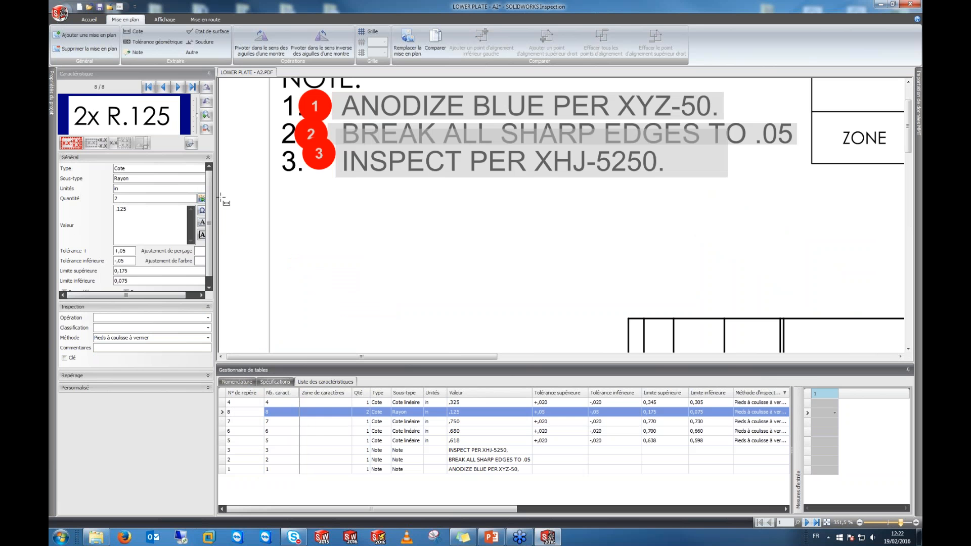
{"action": "left_click", "coordinate": [202, 199]}
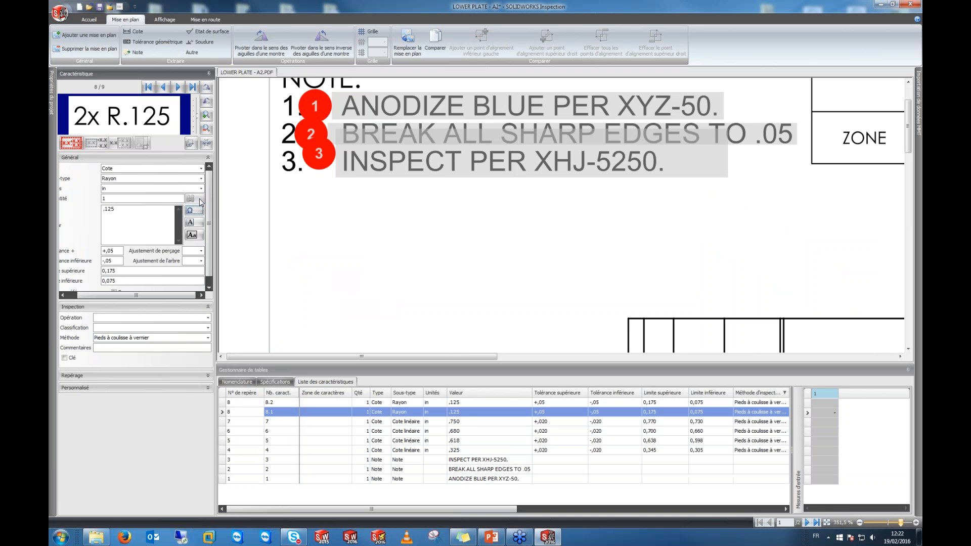
{"action": "left_click", "coordinate": [243, 403]}
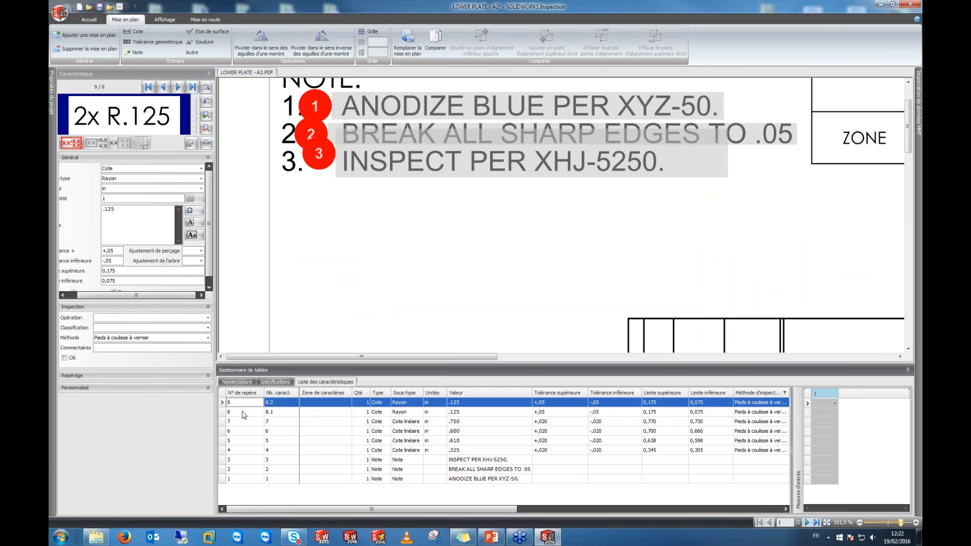
{"action": "left_click", "coordinate": [244, 413]}
{"action": "left_click", "coordinate": [244, 403]}
{"action": "left_click", "coordinate": [244, 412]}
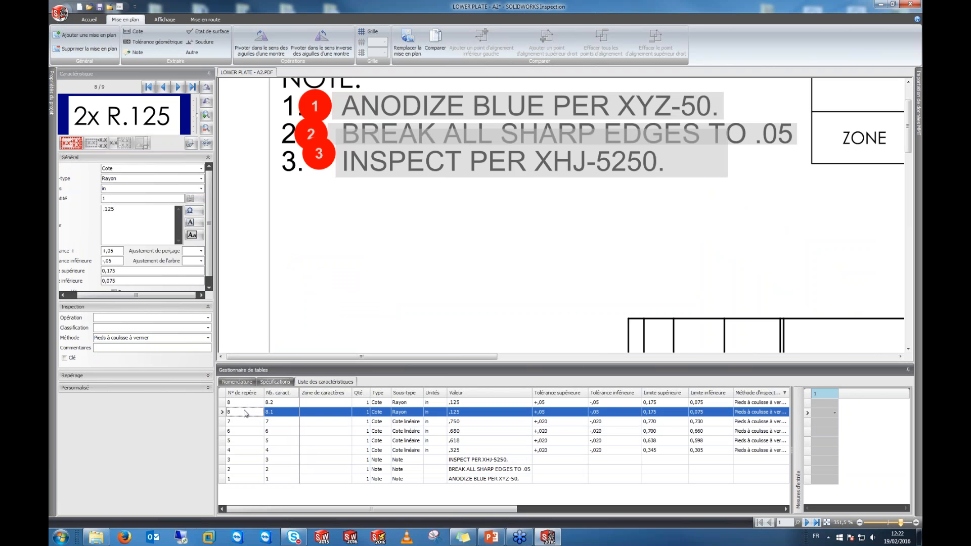
{"action": "left_click", "coordinate": [245, 403]}
{"action": "left_click", "coordinate": [245, 411]}
Step: Select both R.125 rows in the characteristics table and examine the grouping options available for them
{"action": "left_click", "coordinate": [242, 470]}
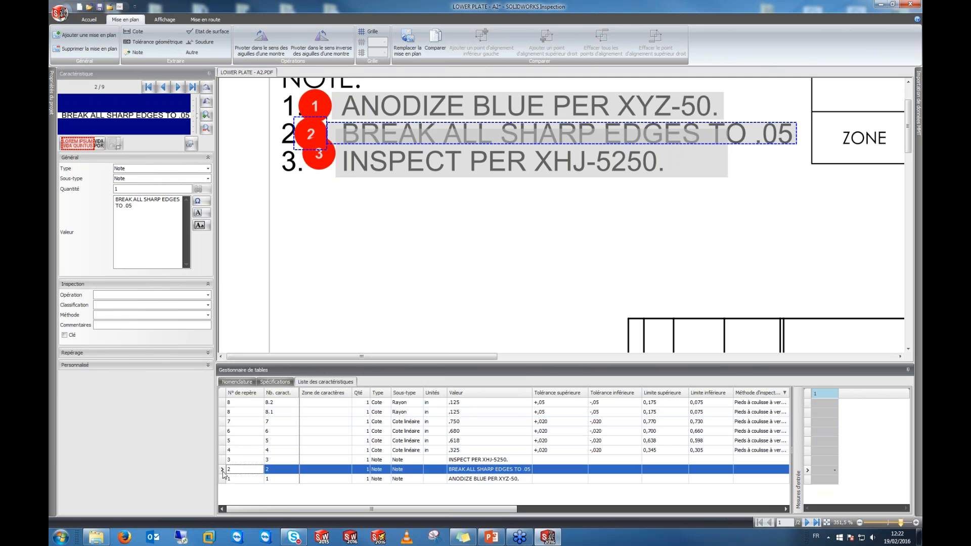
{"action": "mouse_move", "coordinate": [223, 472]}
{"action": "left_mouse_down"}
{"action": "mouse_move", "coordinate": [224, 428]}
{"action": "mouse_move", "coordinate": [223, 466]}
{"action": "left_mouse_up"}
{"action": "left_click", "coordinate": [239, 461]}
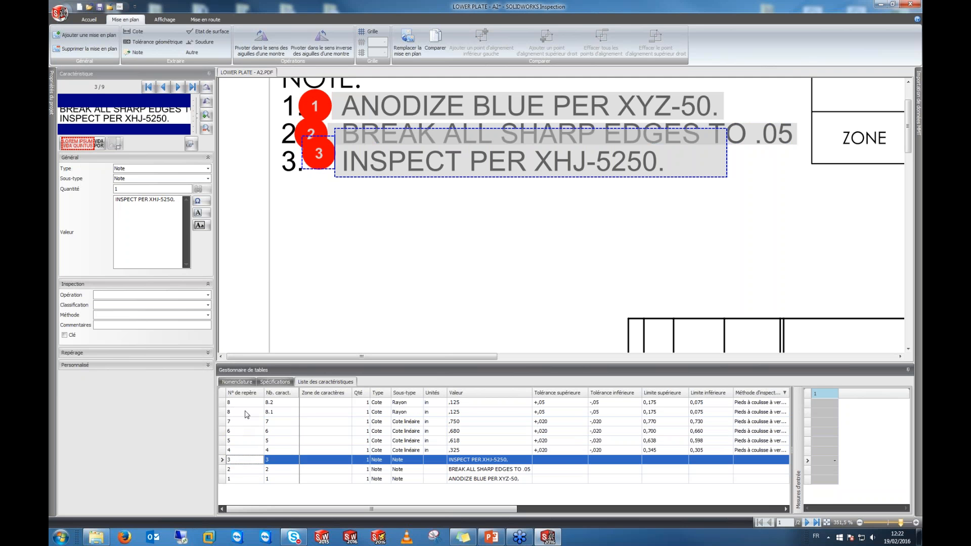
{"action": "left_click", "coordinate": [246, 413]}
{"action": "left_click", "coordinate": [241, 403], "text": "ctrl"}
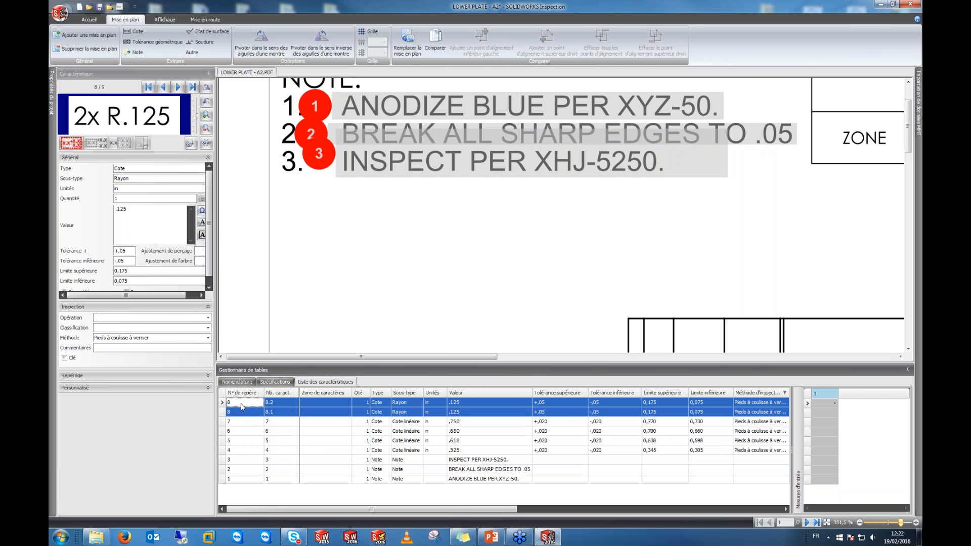
{"action": "right_click", "coordinate": [240, 402]}
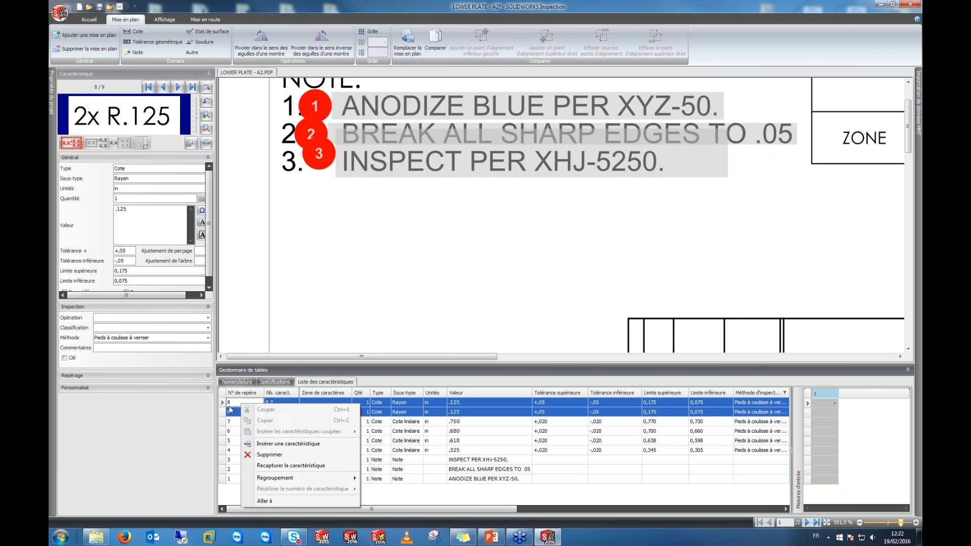
{"action": "mouse_move", "coordinate": [273, 478]}
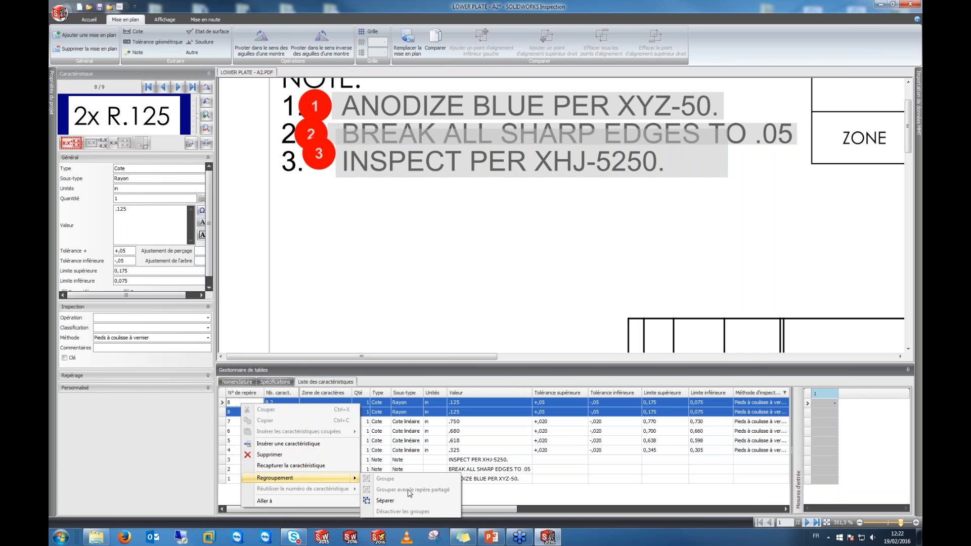
{"action": "left_click", "coordinate": [175, 427]}
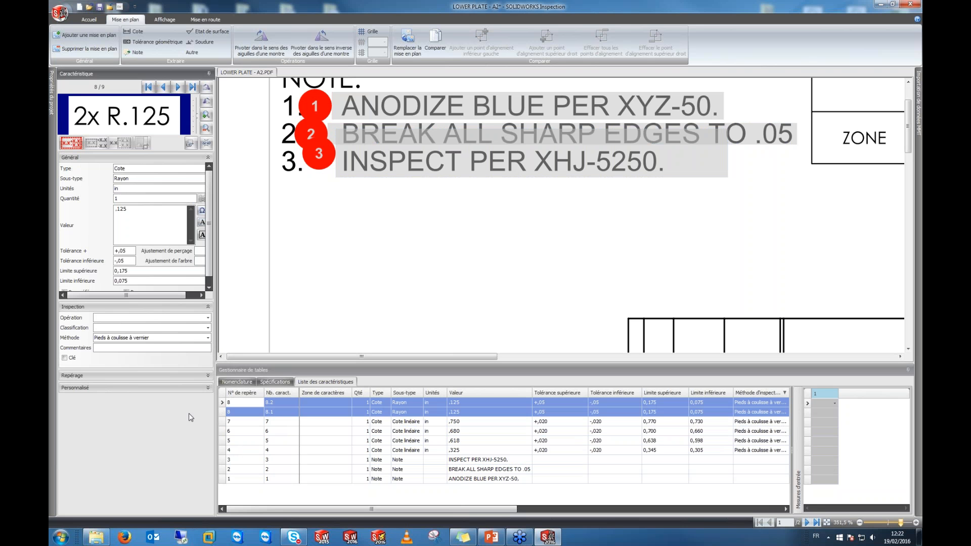
Step: Extract the 2.875±.020, 3.206 +.003/-.004 and 3.503/3.496 horizontal dimensions of the front view as characteristics
{"action": "middle_click_drag", "start_coordinate": [483, 338], "coordinate": [484, 409]}
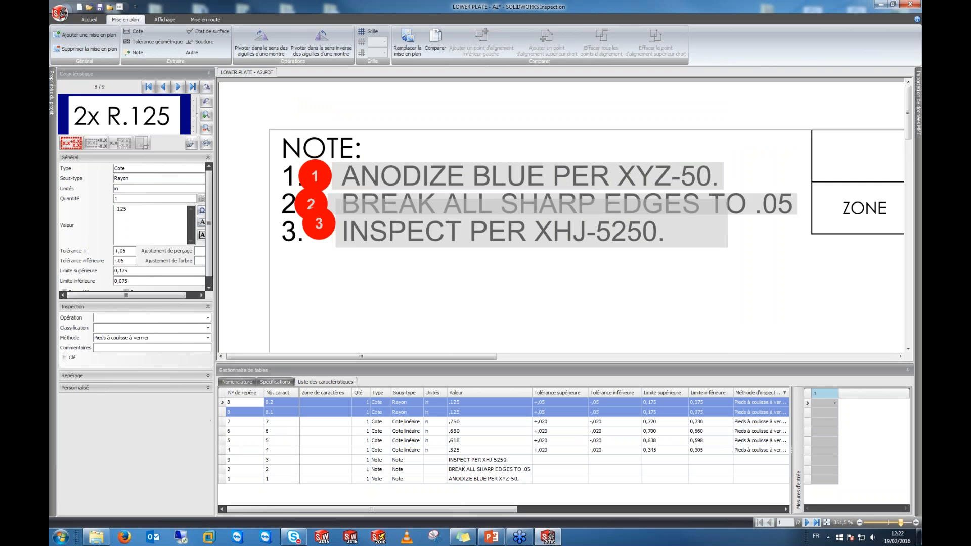
{"action": "left_click", "coordinate": [888, 522]}
{"action": "left_click", "coordinate": [575, 251]}
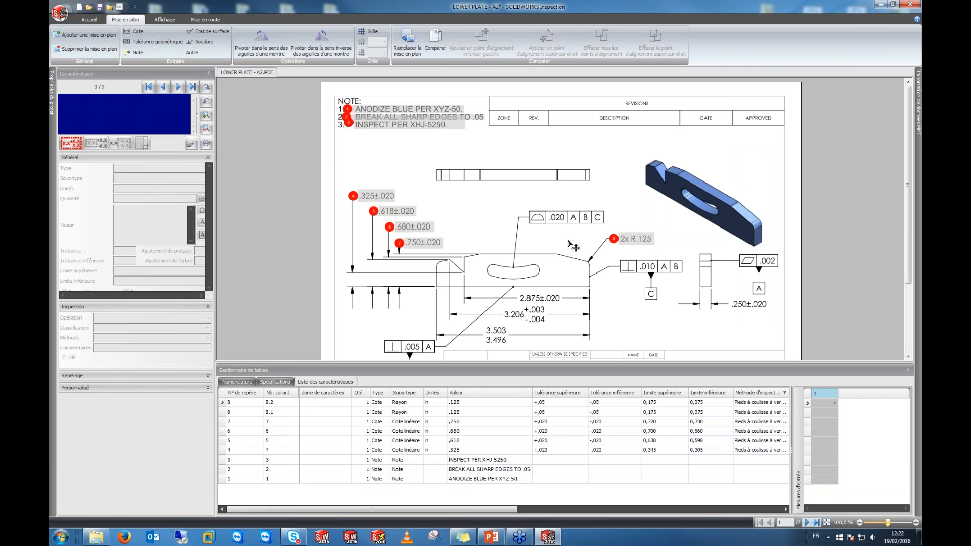
{"action": "scroll", "coordinate": [576, 250], "scroll_direction": "down", "scroll_amount": 2}
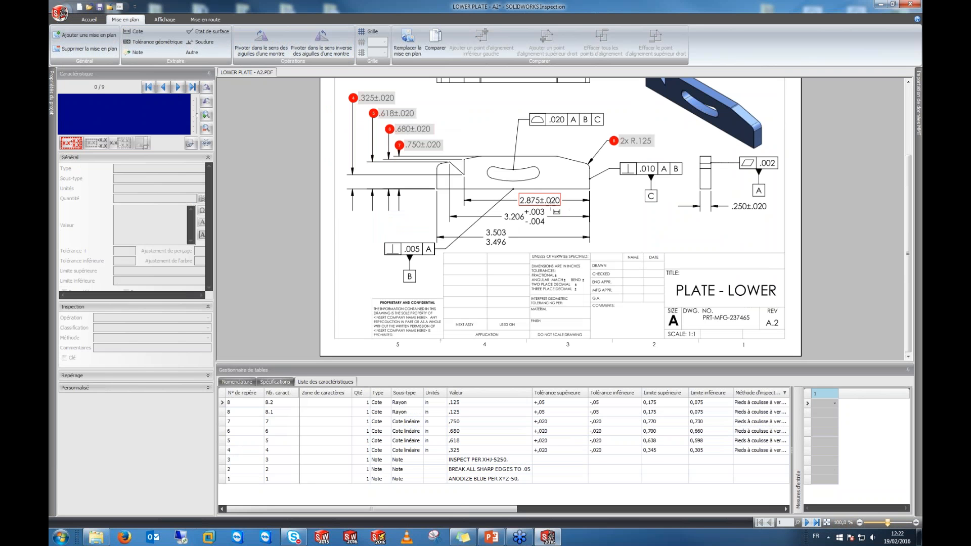
{"action": "left_click", "coordinate": [550, 203]}
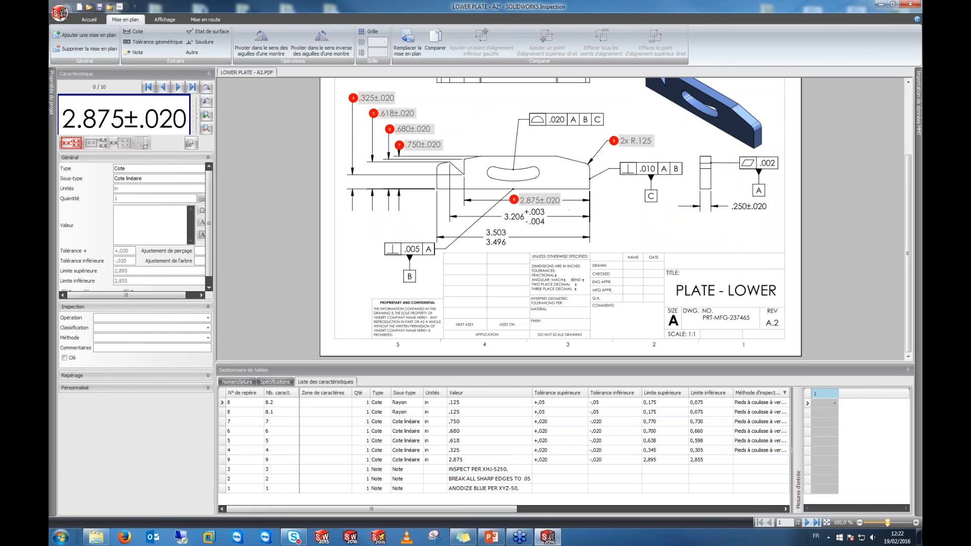
{"action": "left_click", "coordinate": [526, 223]}
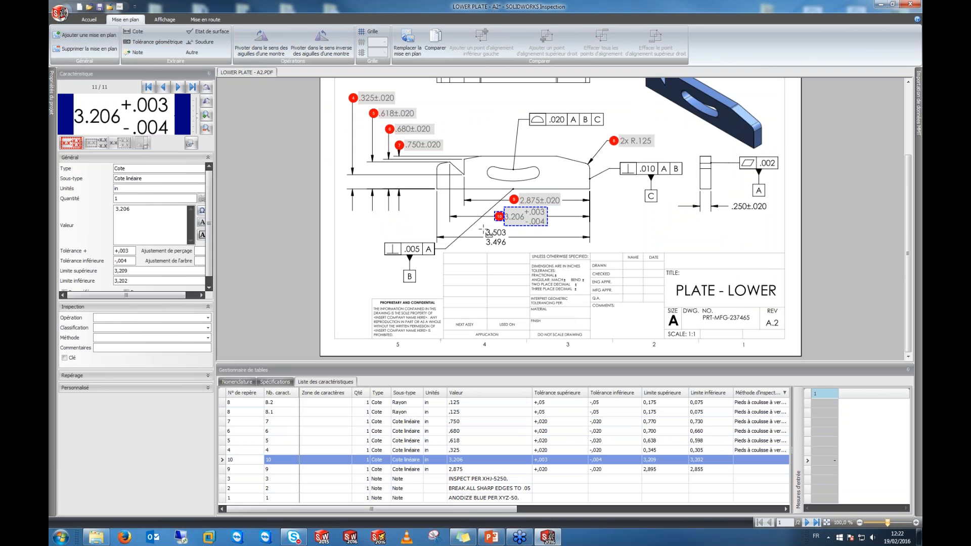
{"action": "left_click", "coordinate": [511, 249]}
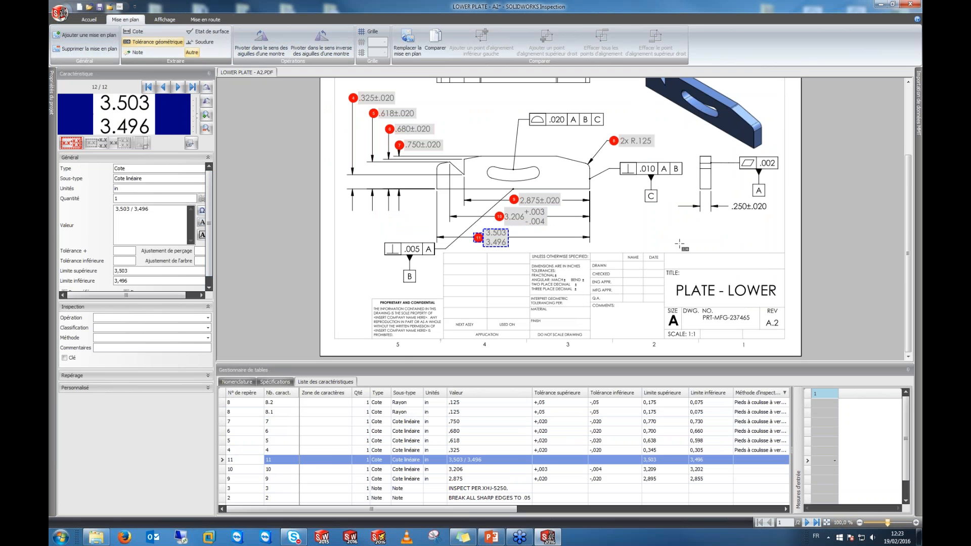
Step: Extract the .020 A B C feature control frame as a geometric tolerance and decline saving the project
{"action": "scroll", "coordinate": [546, 204], "scroll_direction": "up", "scroll_amount": 2}
{"action": "left_click_drag", "start_coordinate": [526, 207], "coordinate": [612, 233]}
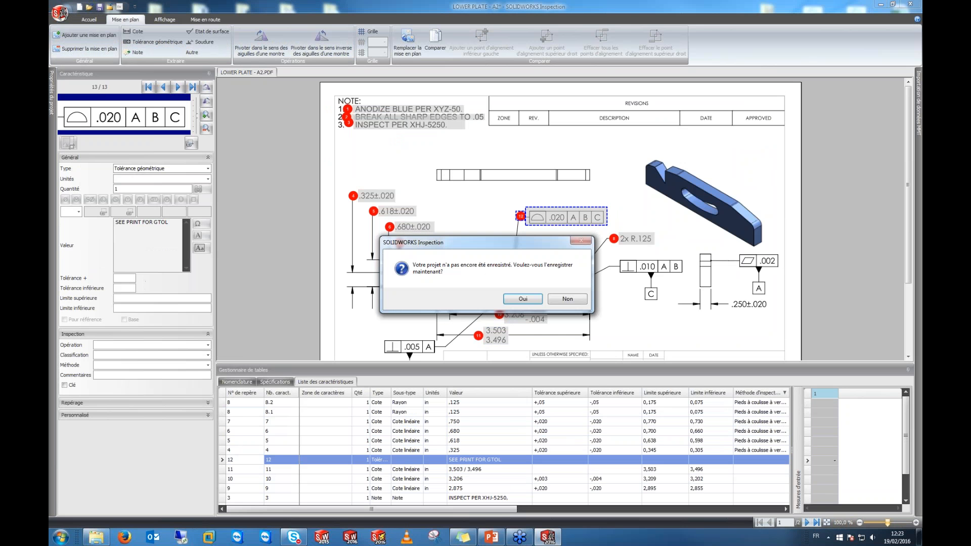
{"action": "left_click", "coordinate": [567, 299]}
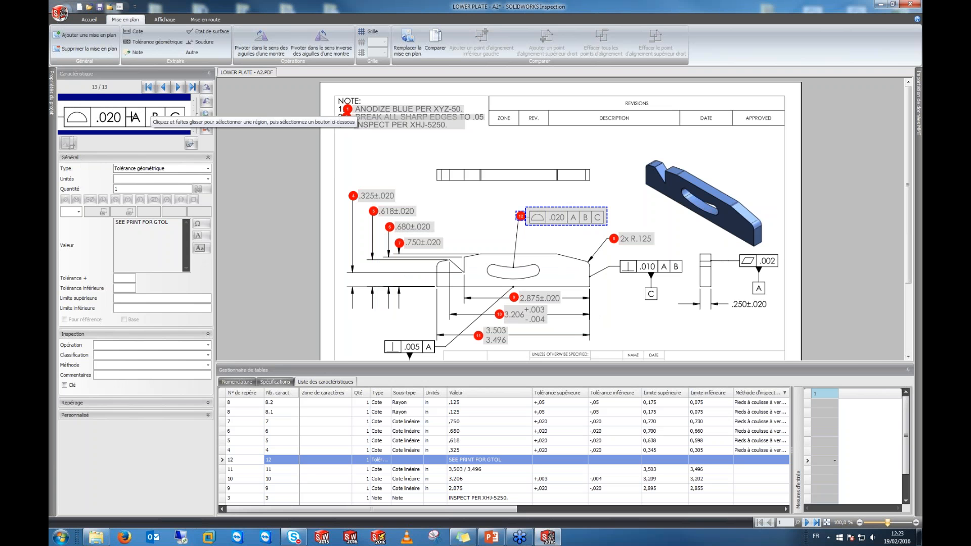
Step: Set the .020 A B C geometric tolerance's symbol to surface profile and try to capture its .020 tolerance value
{"action": "left_click", "coordinate": [72, 213]}
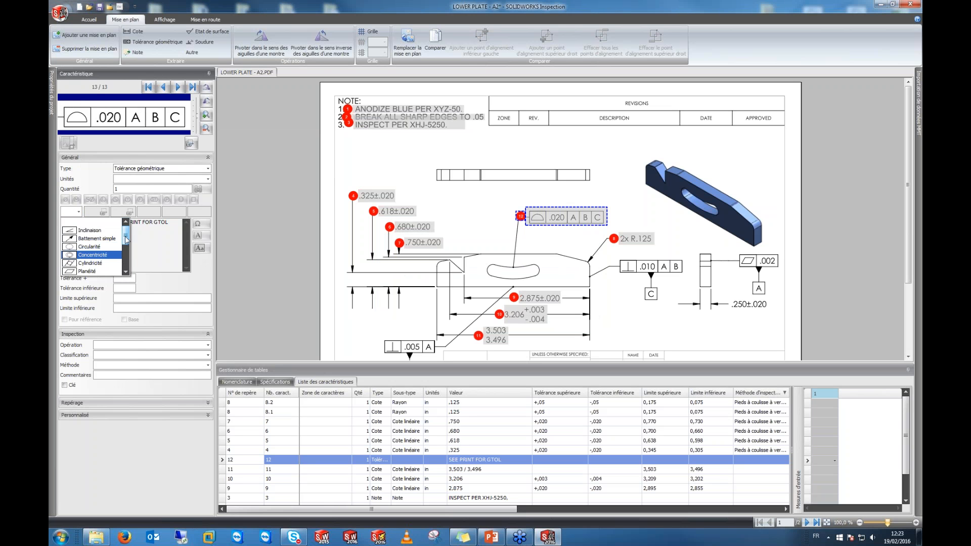
{"action": "scroll", "coordinate": [120, 255], "scroll_direction": "down", "scroll_amount": 3}
{"action": "left_click", "coordinate": [120, 255]}
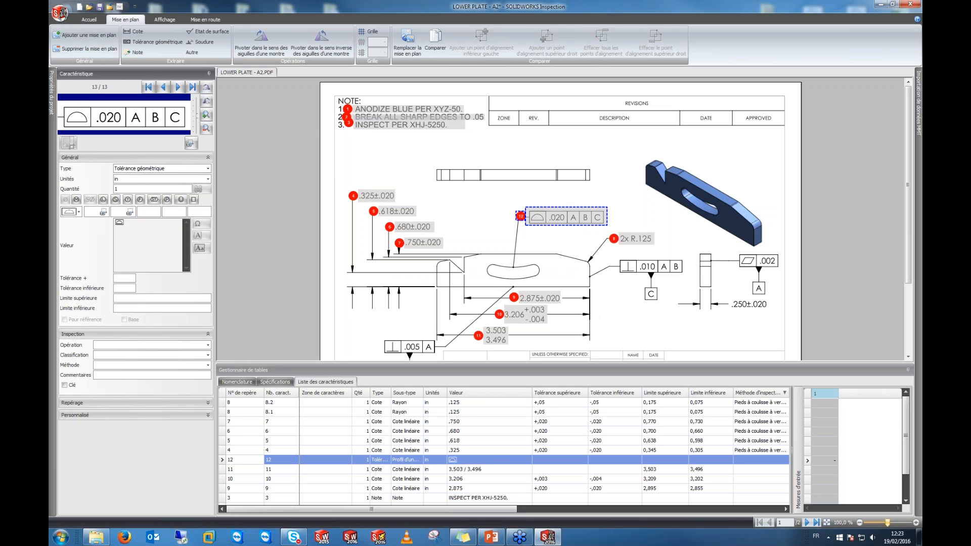
{"action": "left_click", "coordinate": [103, 213]}
{"action": "left_click", "coordinate": [69, 144]}
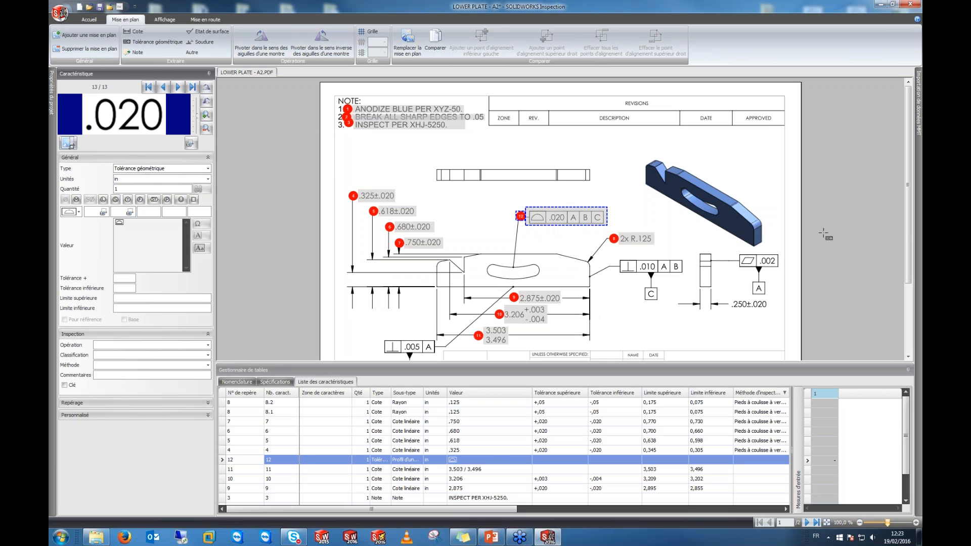
Step: Examine the remaining columns of the characteristics table and open the first row's measurement entry cell
{"action": "left_click_drag", "start_coordinate": [484, 509], "coordinate": [708, 509]}
{"action": "left_click_drag", "start_coordinate": [740, 511], "coordinate": [747, 510]}
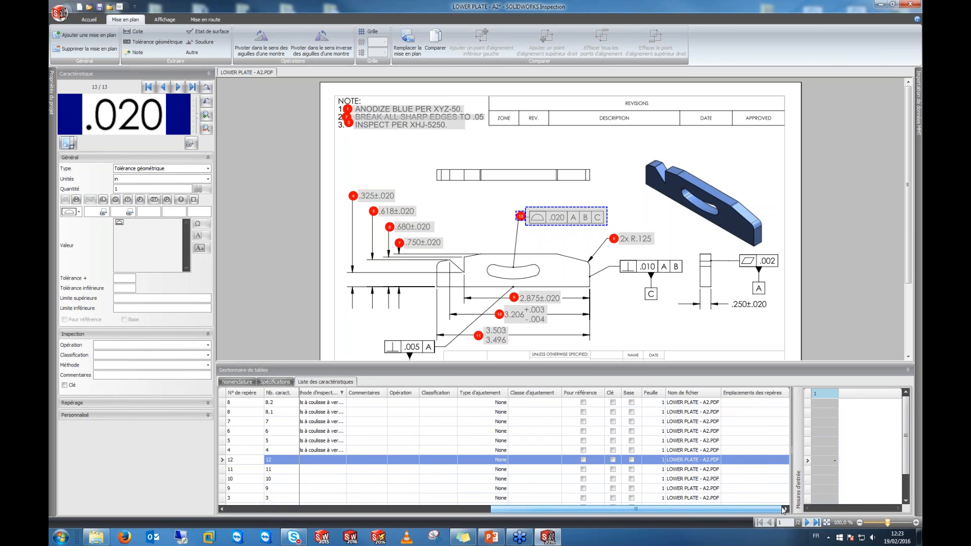
{"action": "left_click", "coordinate": [816, 403]}
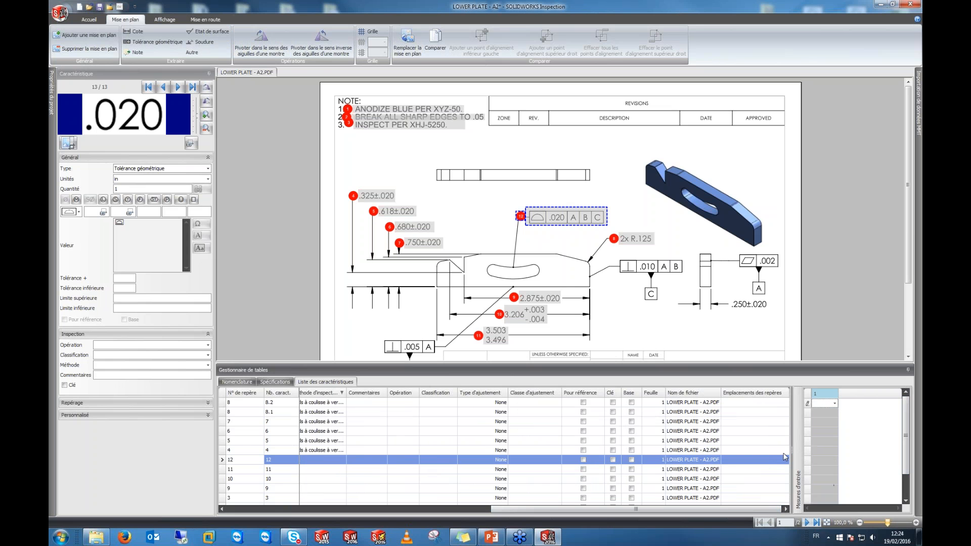
Step: Switch the measurement entry and CMM data import add-in off and back on in the application options
{"action": "left_click", "coordinate": [60, 14]}
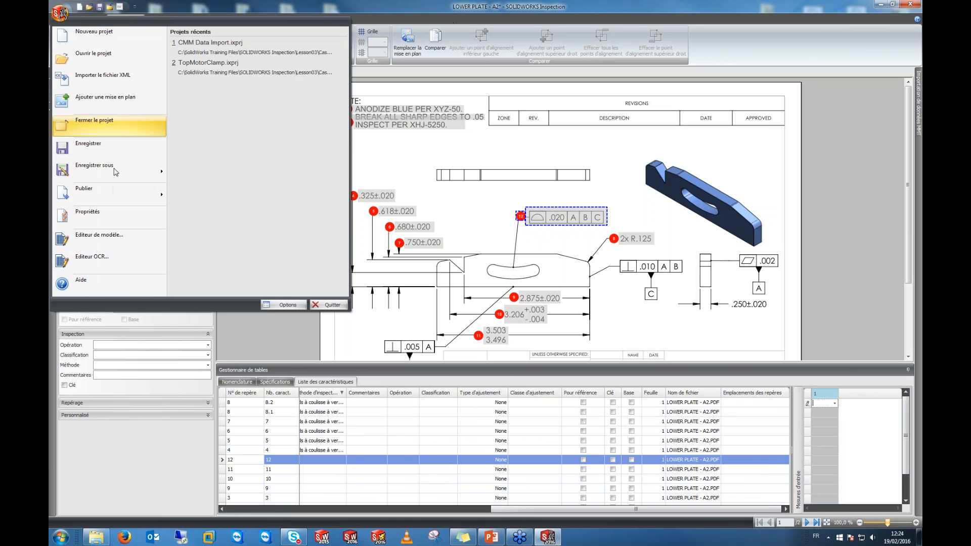
{"action": "left_click", "coordinate": [275, 304]}
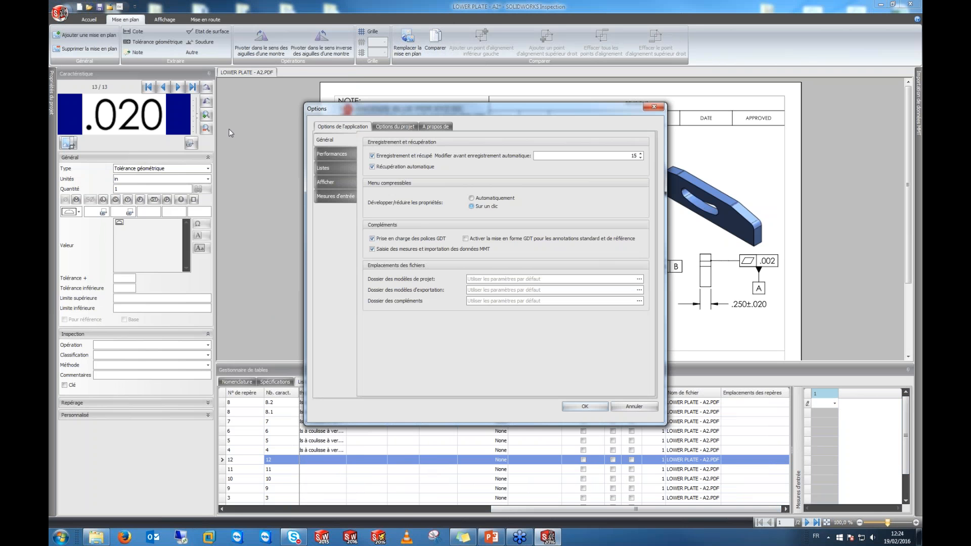
{"action": "left_click", "coordinate": [333, 154]}
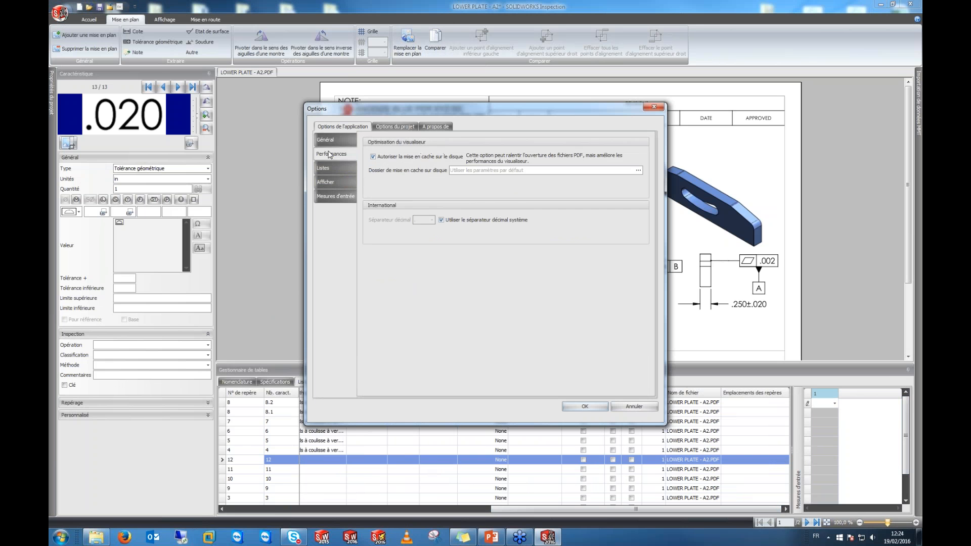
{"action": "left_click", "coordinate": [329, 140]}
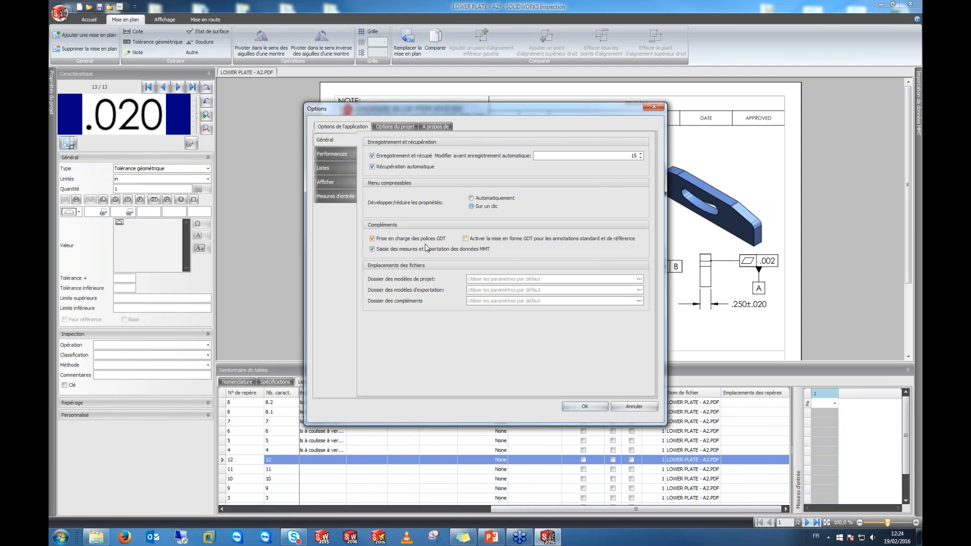
{"action": "left_click", "coordinate": [377, 250]}
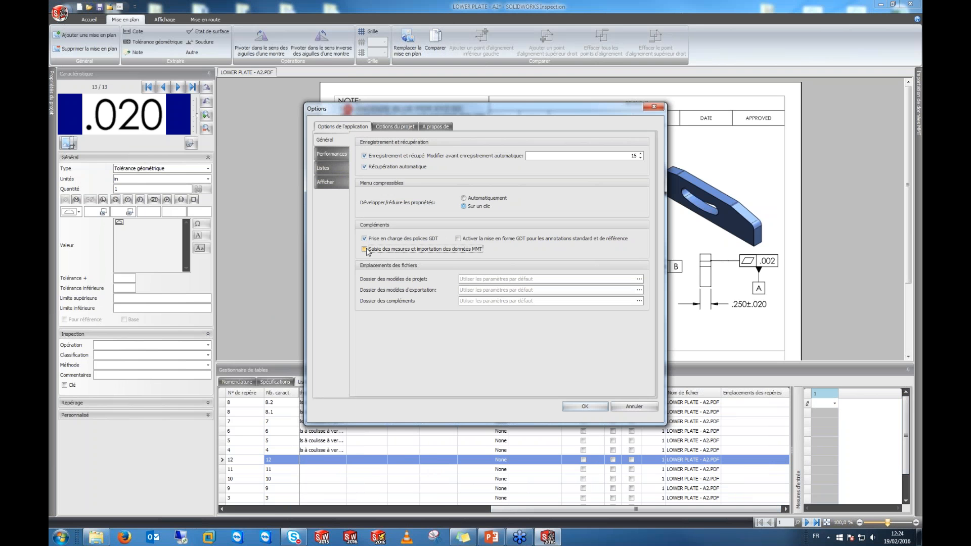
{"action": "left_click", "coordinate": [366, 250]}
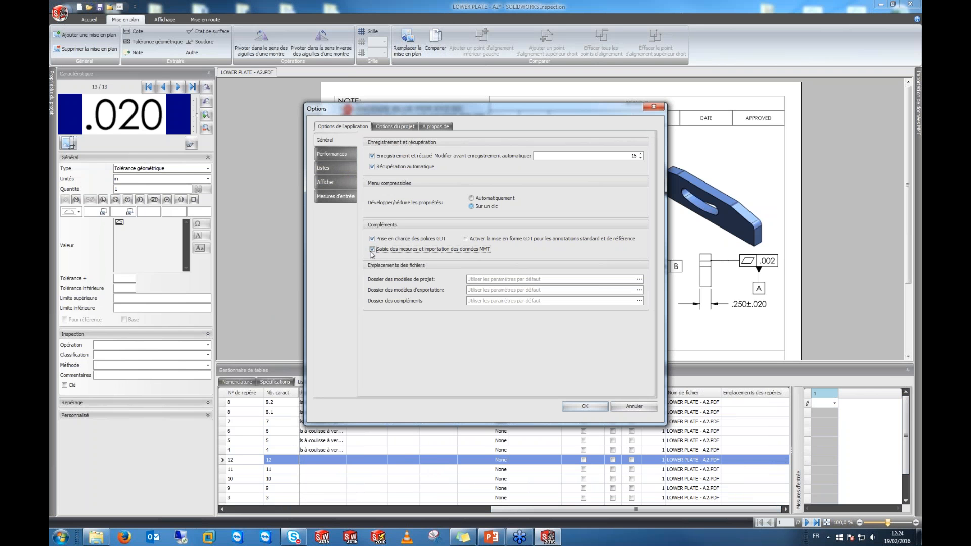
{"action": "left_click", "coordinate": [584, 407]}
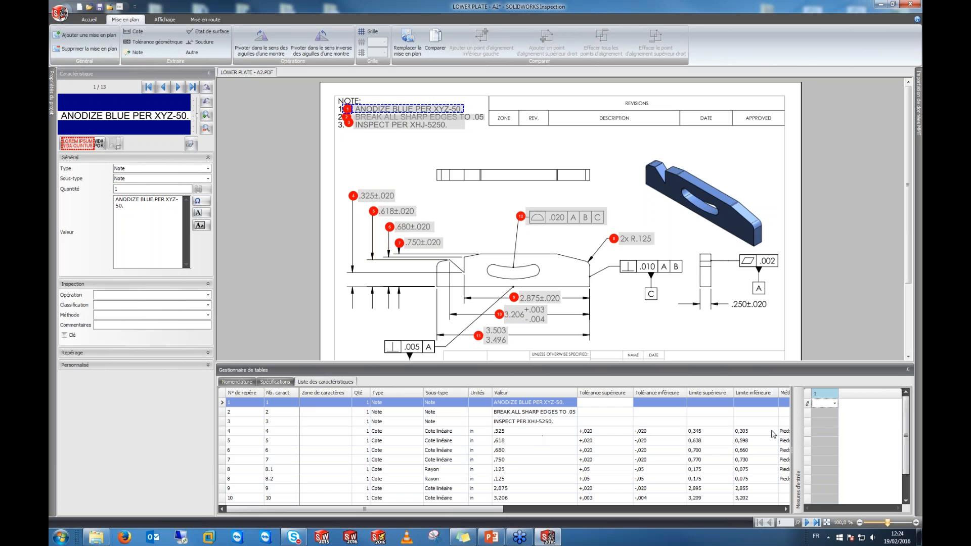
Step: Enter measured values of 0,03 for characteristic 4 and 0,59 for characteristic 5
{"action": "left_click", "coordinate": [823, 432]}
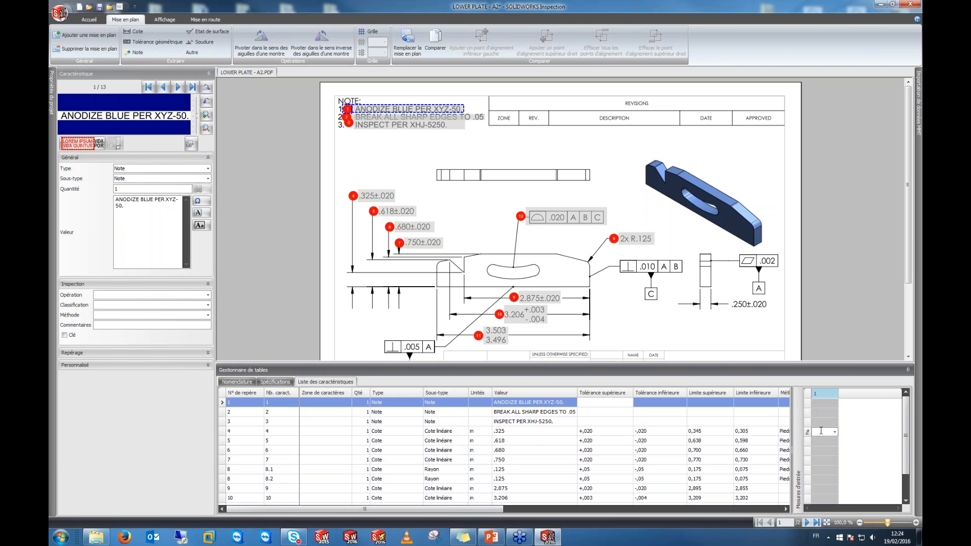
{"action": "type", "text": "0,03"}
{"action": "key", "text": "Return"}
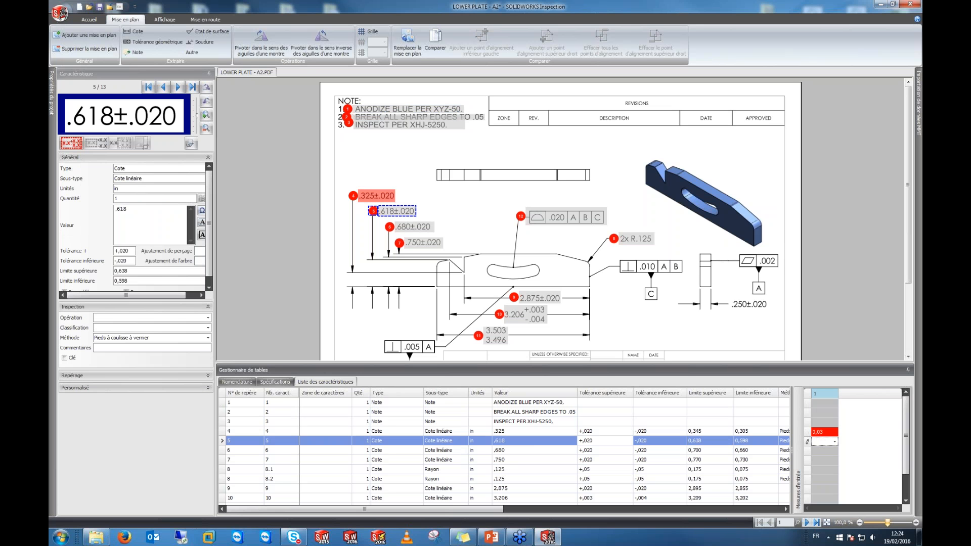
{"action": "type", "text": "0,59"}
{"action": "key", "text": "Return"}
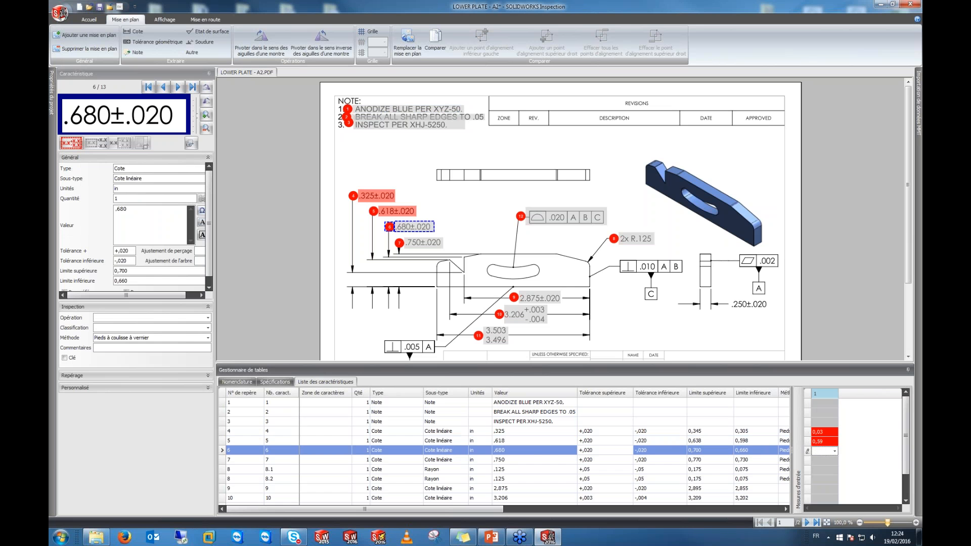
Step: Change characteristic 5's measurement to 0,599 and enter 0,68 for characteristic 6
{"action": "left_click", "coordinate": [752, 440]}
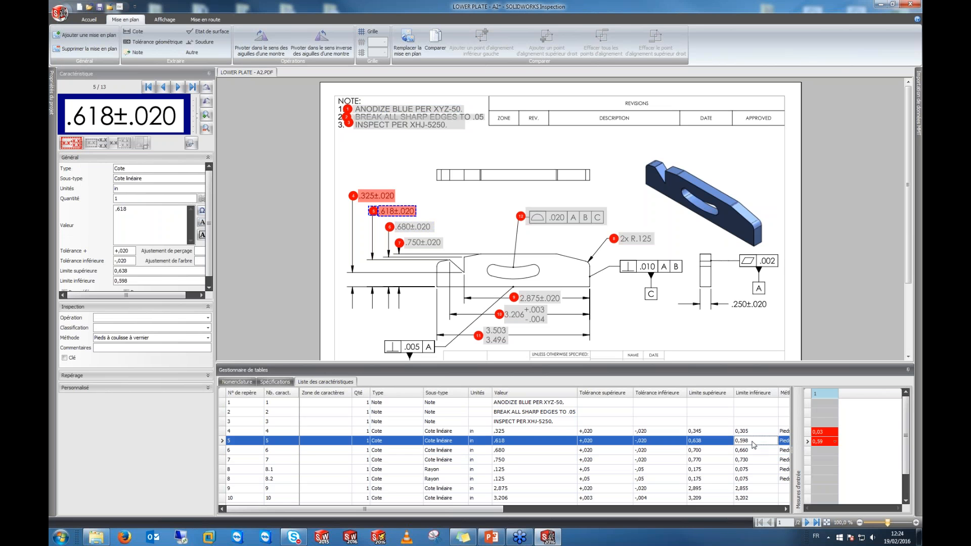
{"action": "left_click", "coordinate": [837, 441]}
{"action": "left_click", "coordinate": [826, 442]}
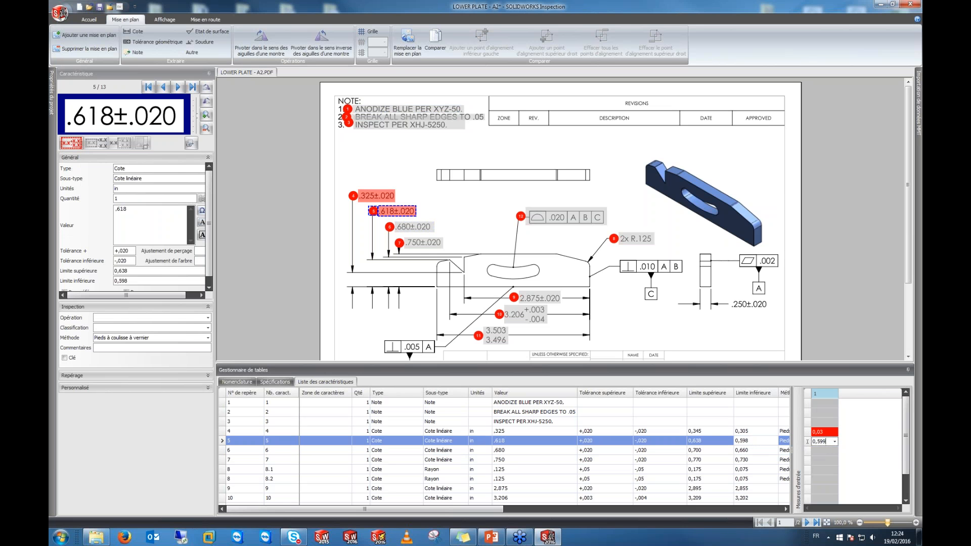
{"action": "key", "text": "Return"}
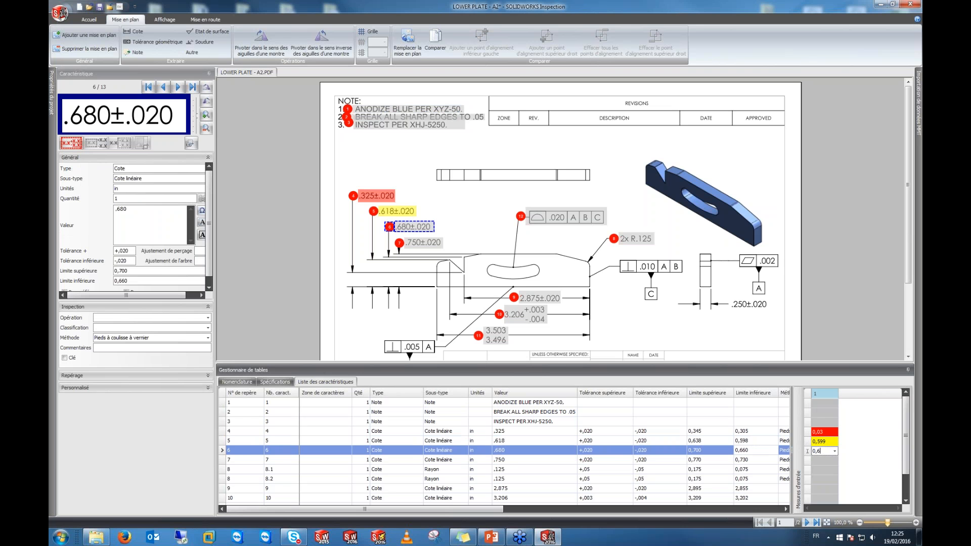
{"action": "key", "text": "Return"}
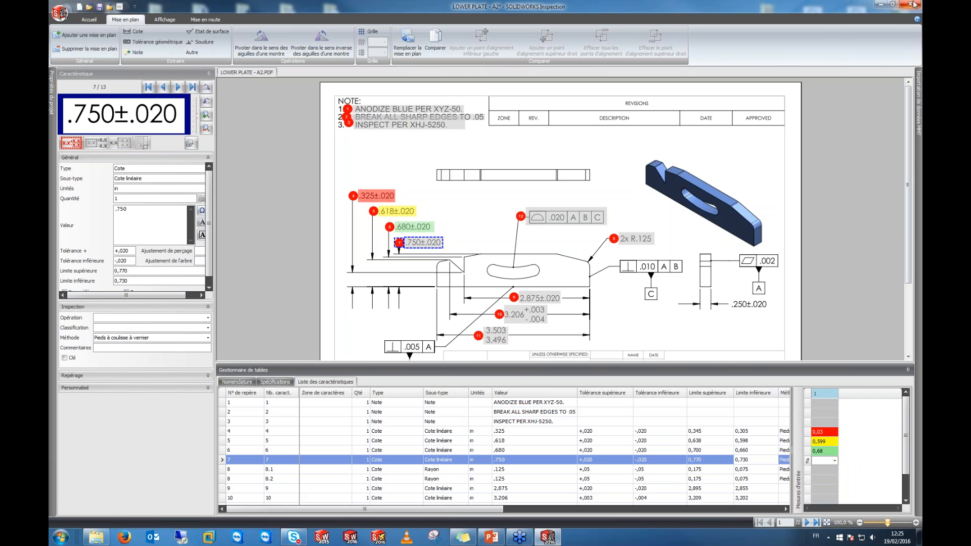
Step: Add the CMM data files PCDMIS C001.txt, PCDMIS C002.txt and PCDMIS C003.txt to the CMM data import
{"action": "left_click", "coordinate": [914, 239]}
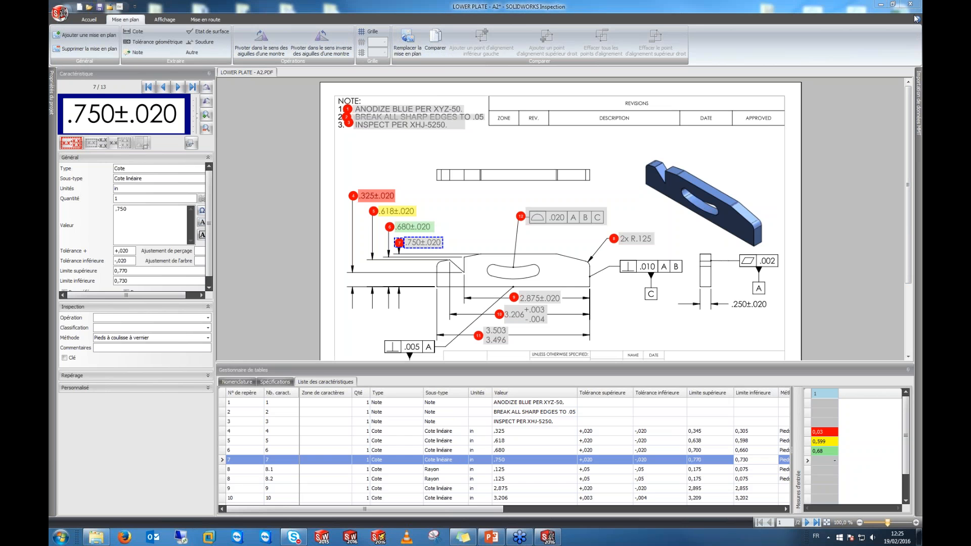
{"action": "mouse_move", "coordinate": [919, 106]}
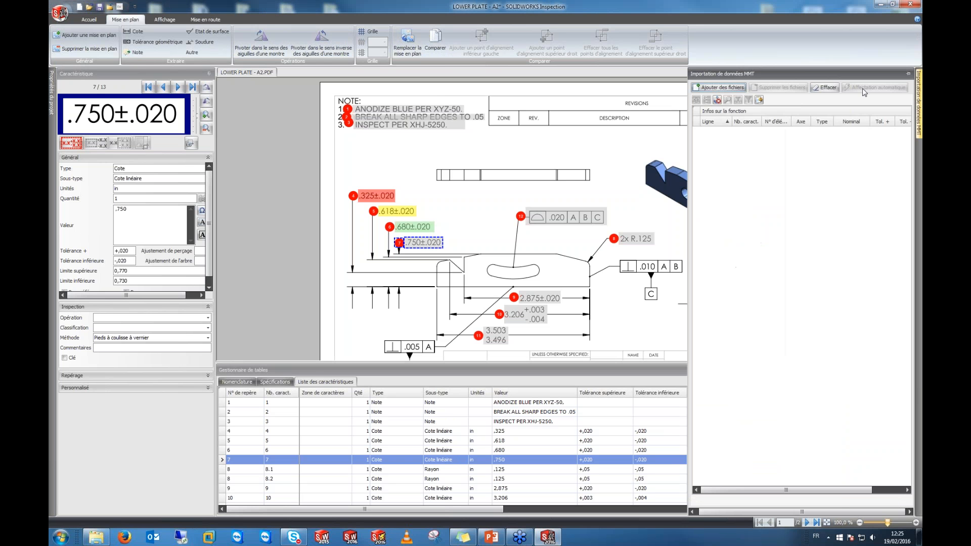
{"action": "left_click", "coordinate": [715, 92]}
{"action": "left_click", "coordinate": [181, 101]}
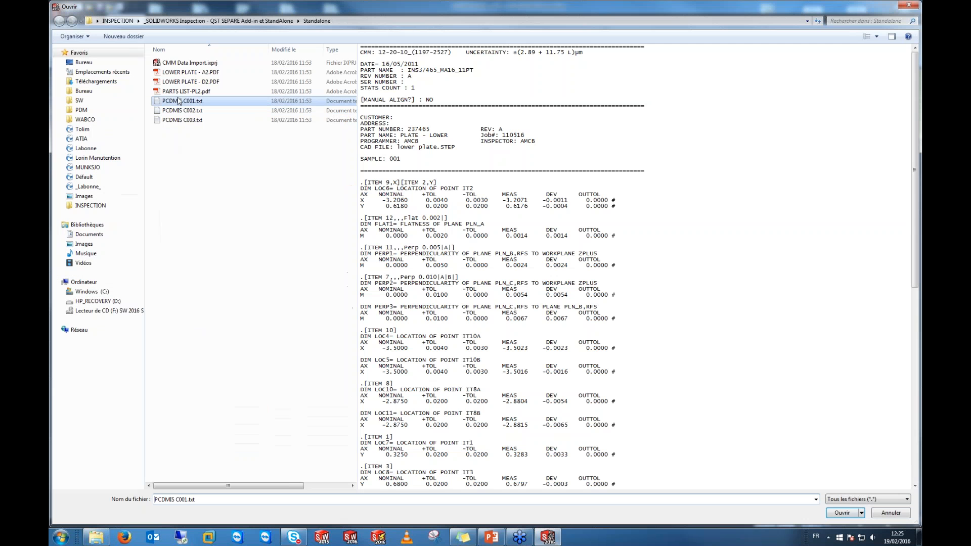
{"action": "left_click", "coordinate": [190, 120], "text": "shift"}
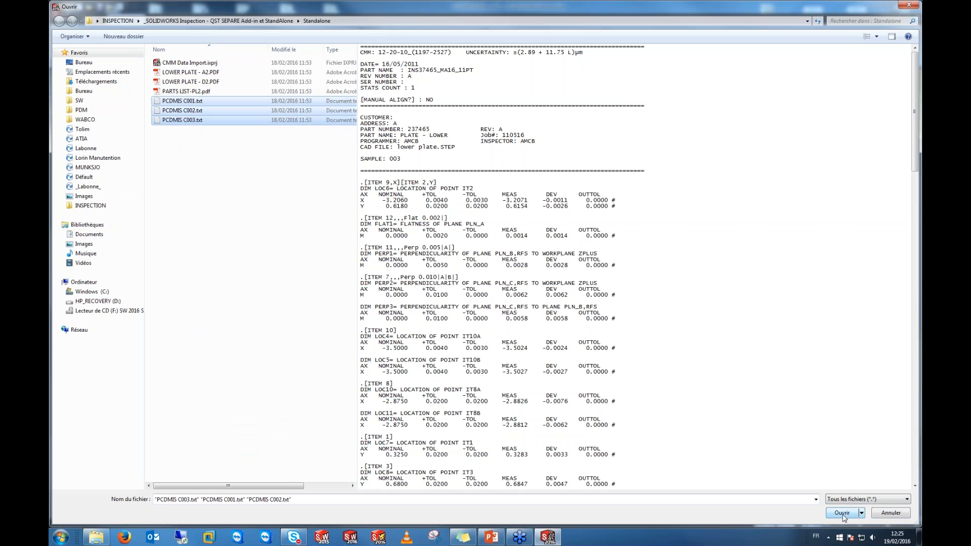
{"action": "left_click", "coordinate": [842, 514]}
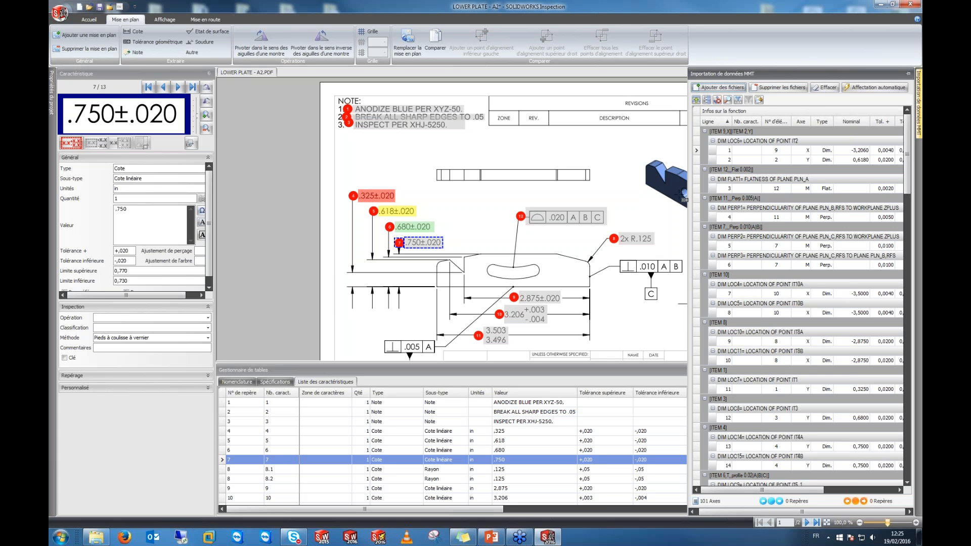
Step: Examine the imported CMM features, comparing nominals and tolerances with the measured values from the three files
{"action": "scroll", "coordinate": [759, 278], "scroll_direction": "down", "scroll_amount": 10}
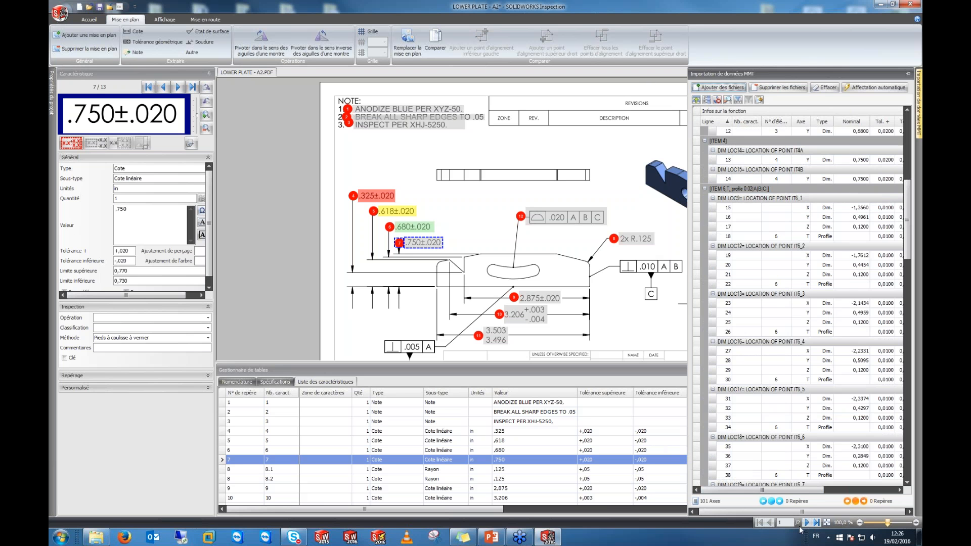
{"action": "left_click_drag", "start_coordinate": [790, 494], "coordinate": [884, 498]}
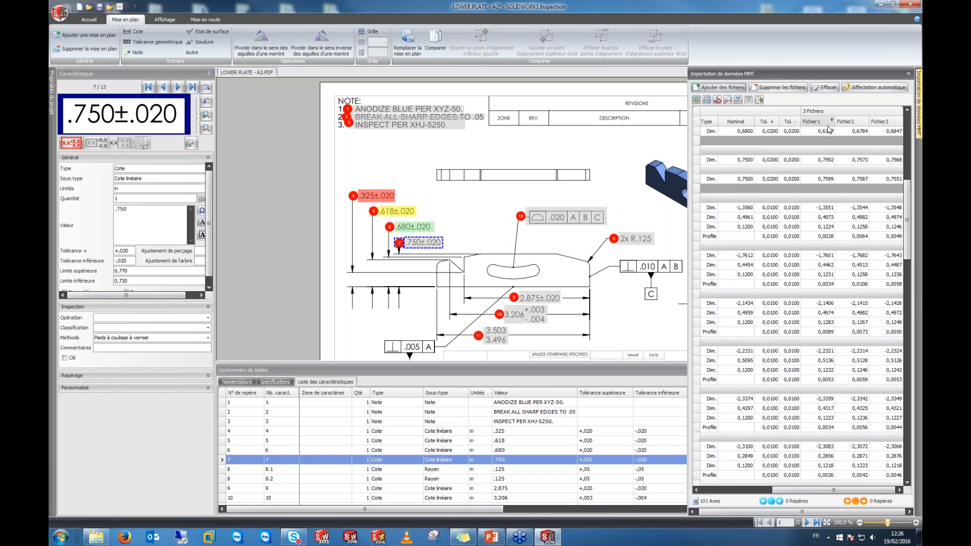
{"action": "left_click", "coordinate": [815, 161]}
{"action": "left_click", "coordinate": [815, 179]}
{"action": "left_click", "coordinate": [816, 208]}
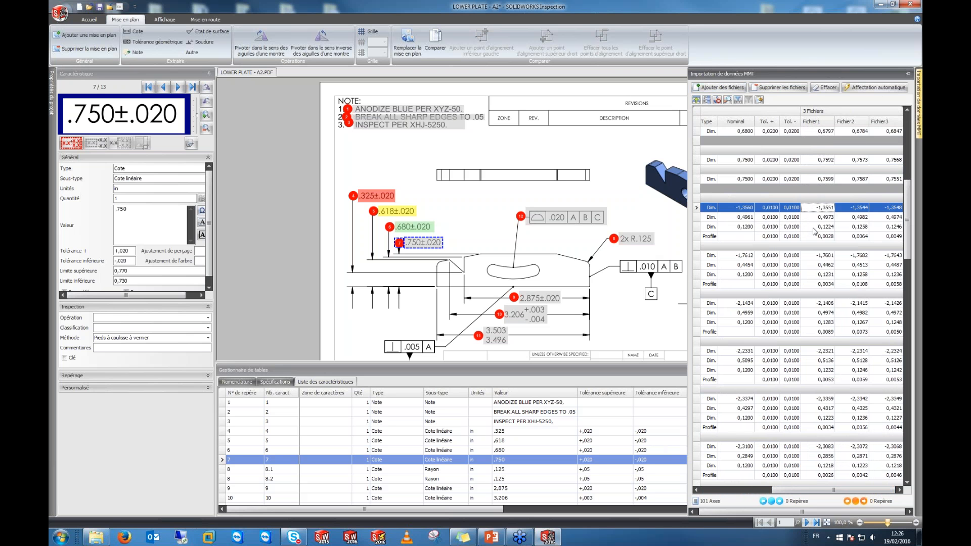
{"action": "left_click", "coordinate": [815, 217]}
{"action": "left_click", "coordinate": [816, 227]}
{"action": "left_click", "coordinate": [816, 237]}
{"action": "left_click", "coordinate": [817, 256]}
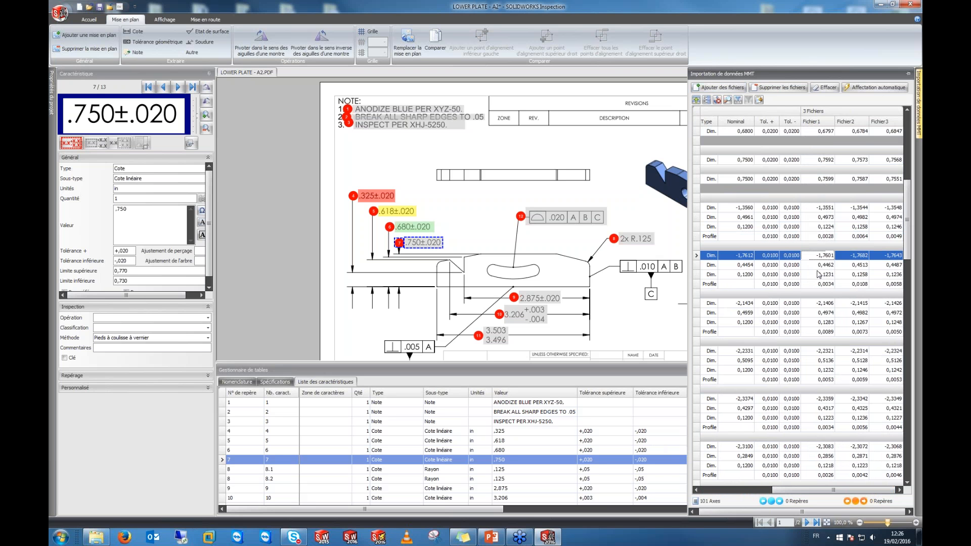
{"action": "left_click", "coordinate": [818, 275]}
{"action": "left_click", "coordinate": [819, 294]}
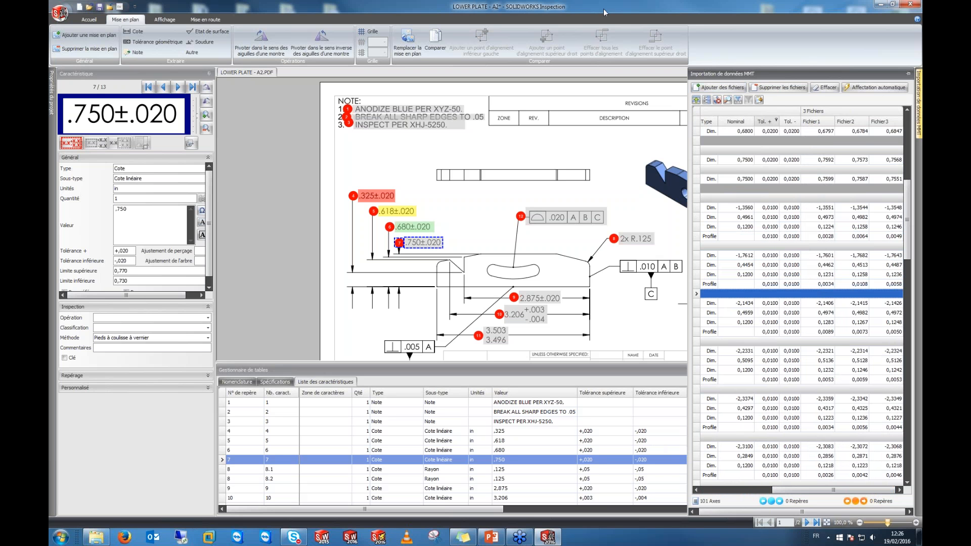
{"action": "scroll", "coordinate": [758, 416], "scroll_direction": "down", "scroll_amount": 15}
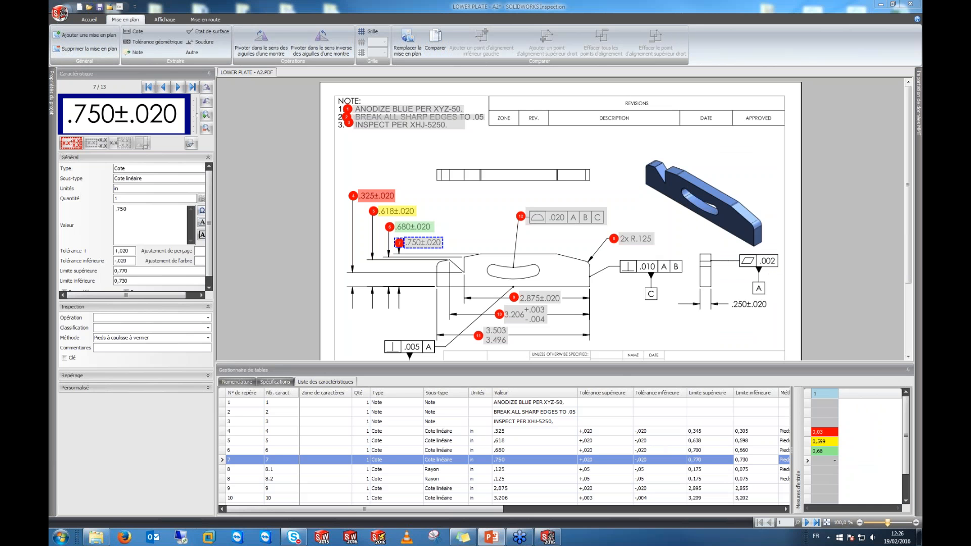
Step: Switch to the PowerPoint slide show and advance to the SOLIDWORKS Inspection Standalone Professional slide
{"action": "left_click", "coordinate": [881, 4]}
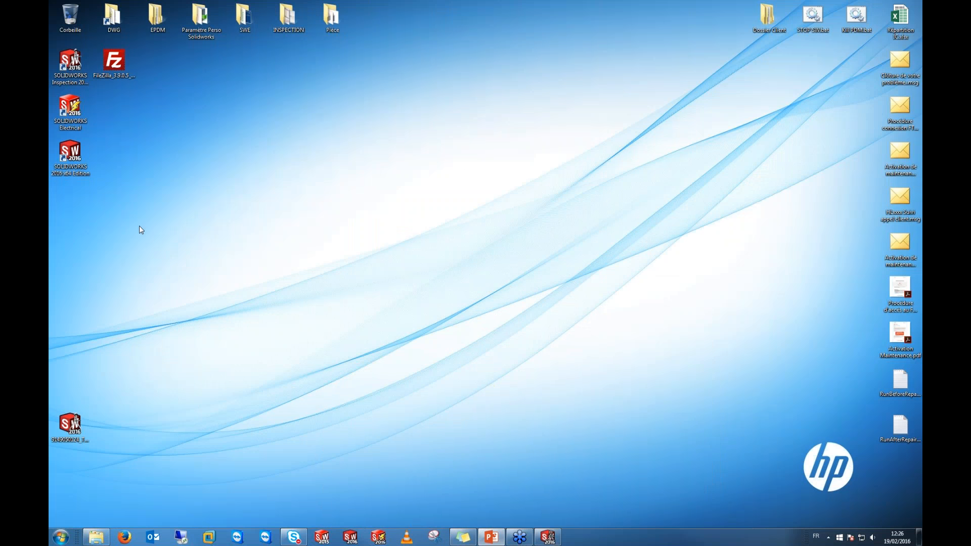
{"action": "key", "text": "alt+Tab"}
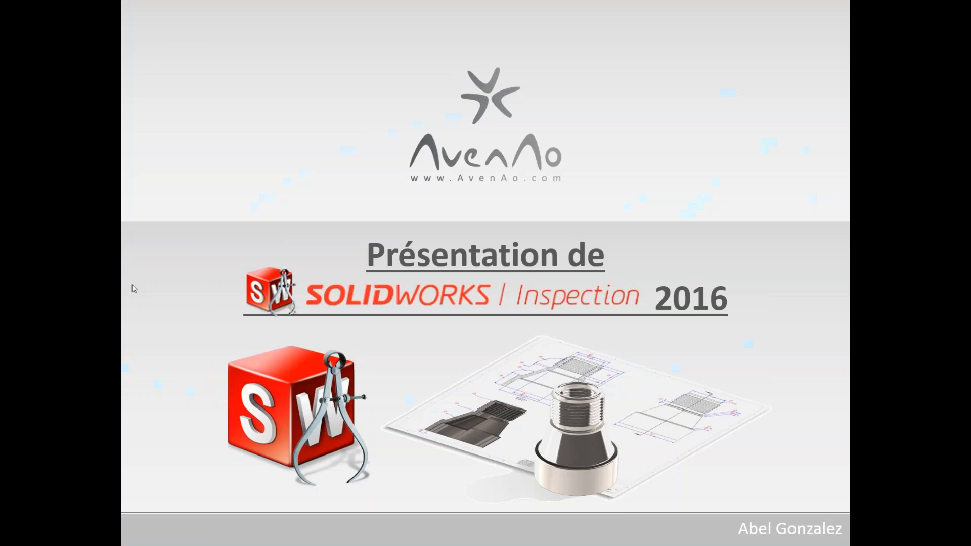
{"action": "left_click", "coordinate": [429, 359]}
{"action": "left_click", "coordinate": [430, 371]}
{"action": "left_click", "coordinate": [431, 371]}
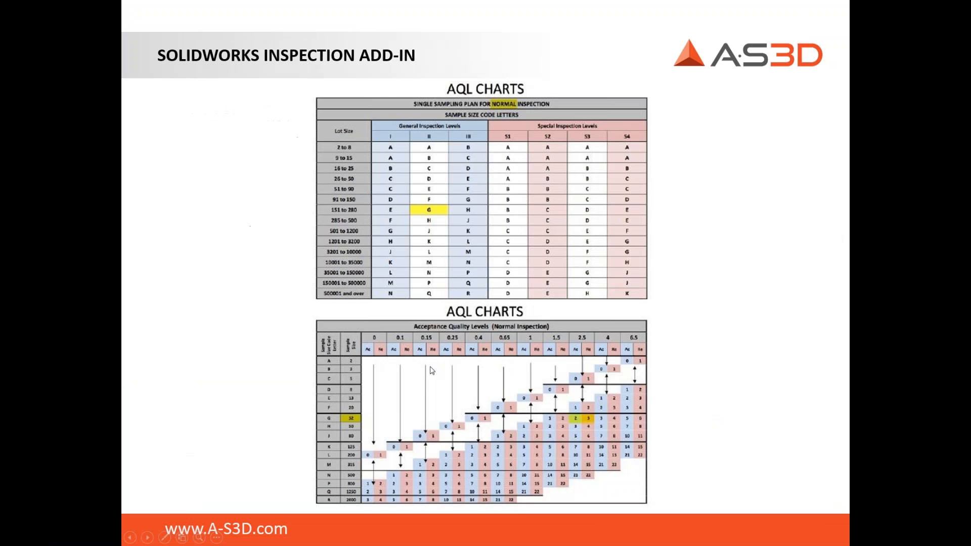
{"action": "left_click", "coordinate": [432, 371]}
{"action": "left_click", "coordinate": [432, 371]}
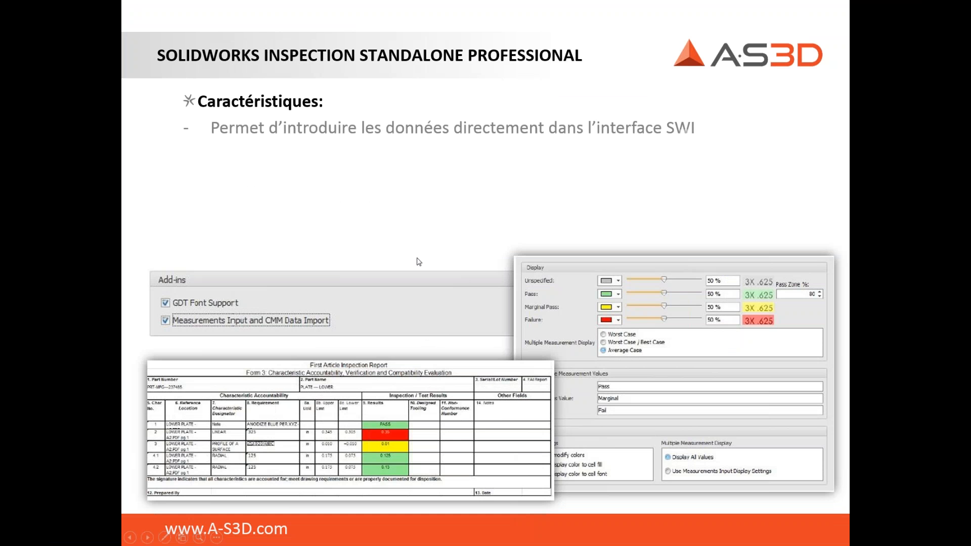